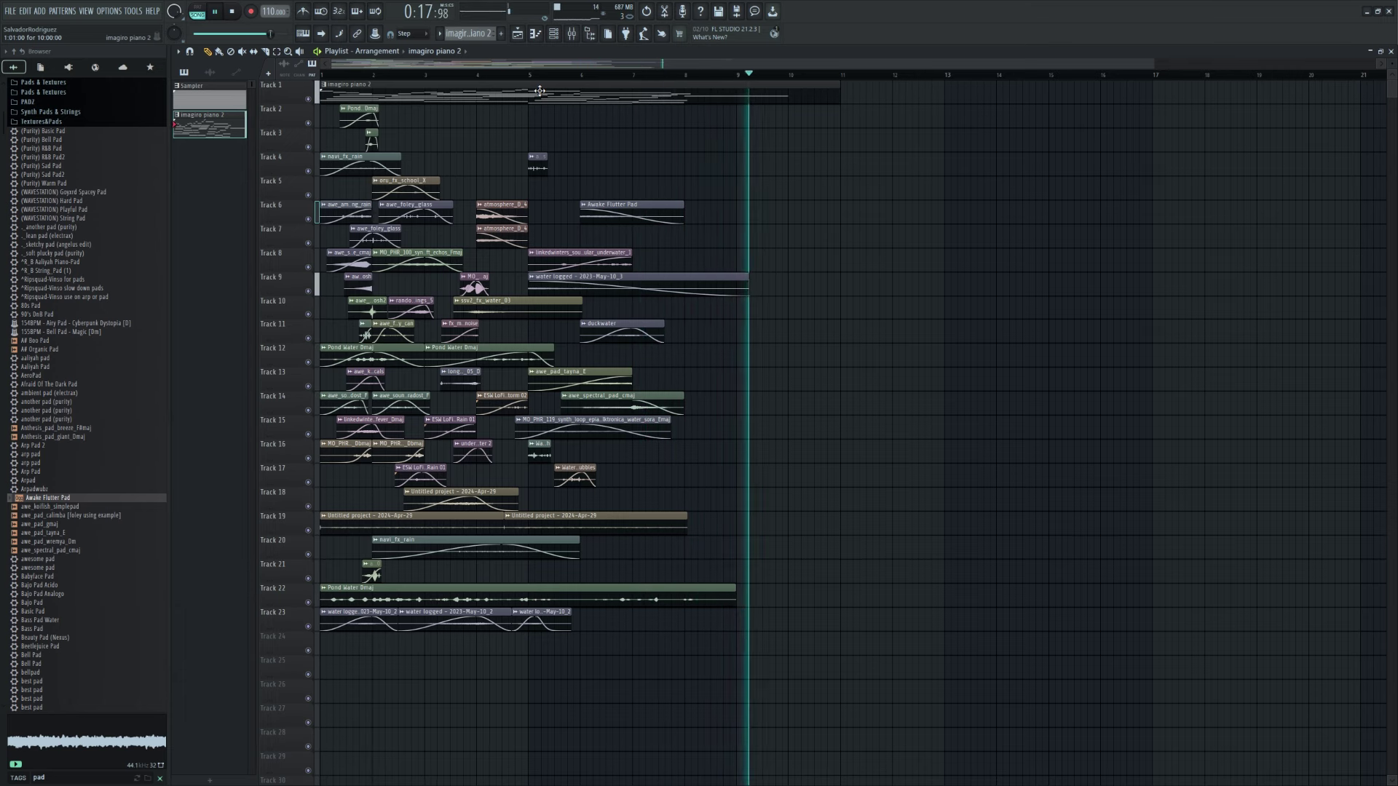
- Stop playback and open the imagiro piano 2 pattern's notes in the piano roll
key(space)
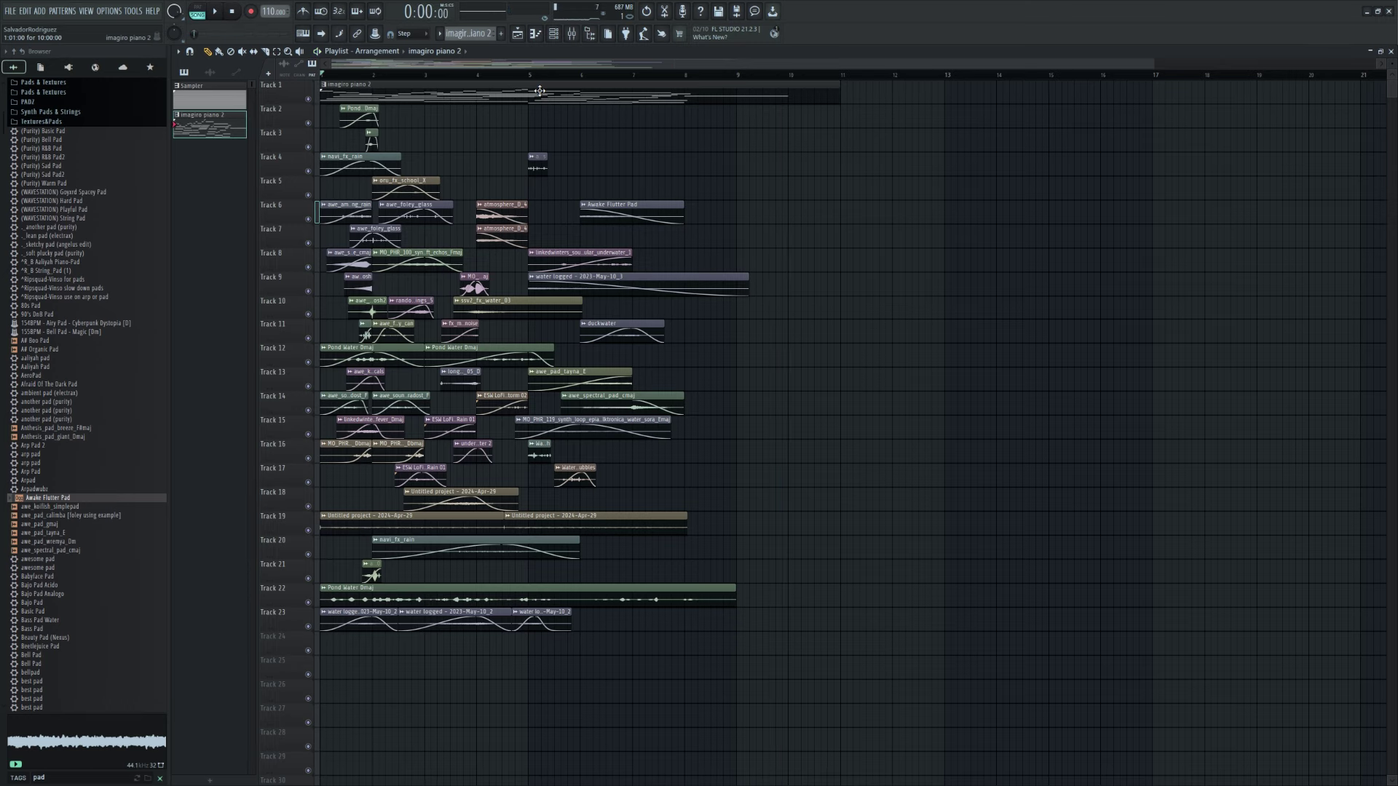
double_click(418, 93)
key(l)
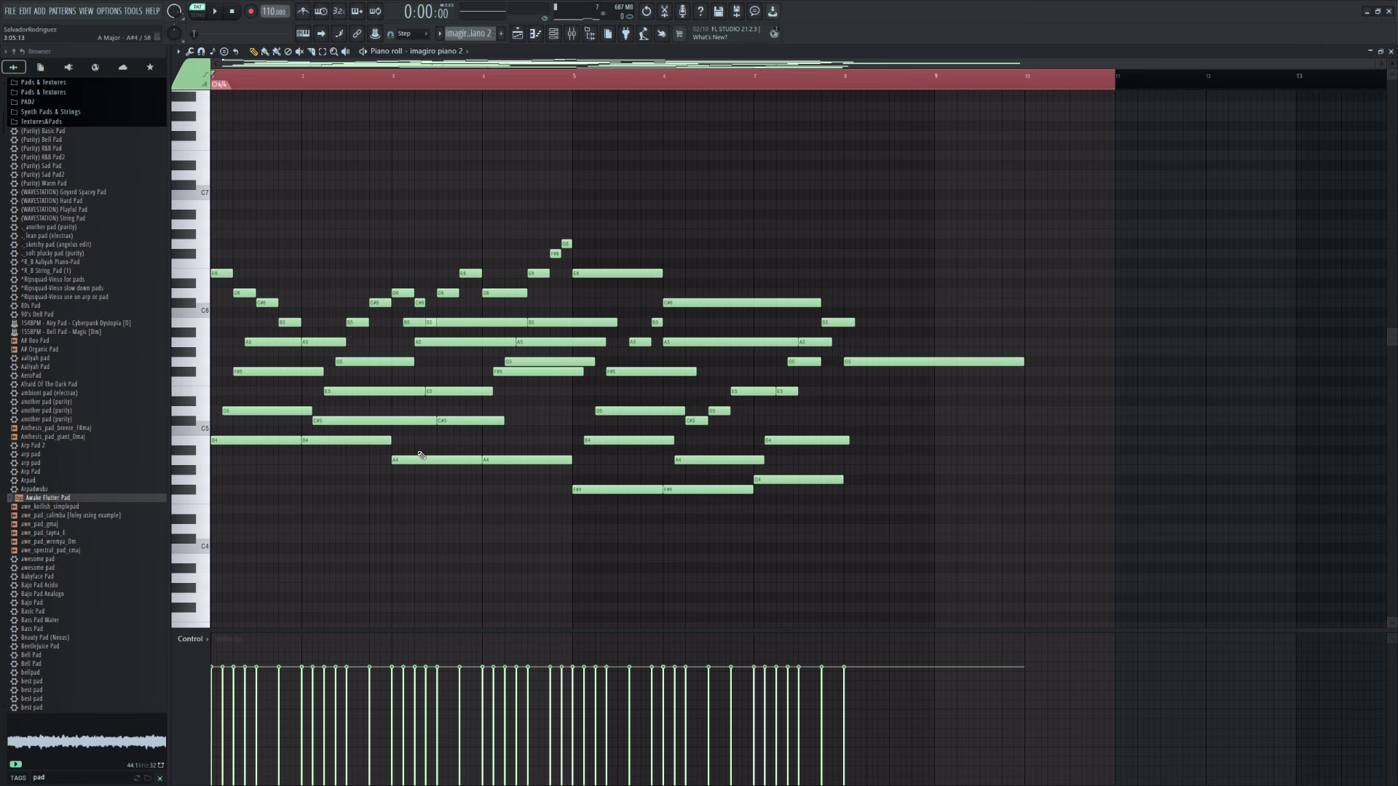
scroll(407, 445, down, 1)
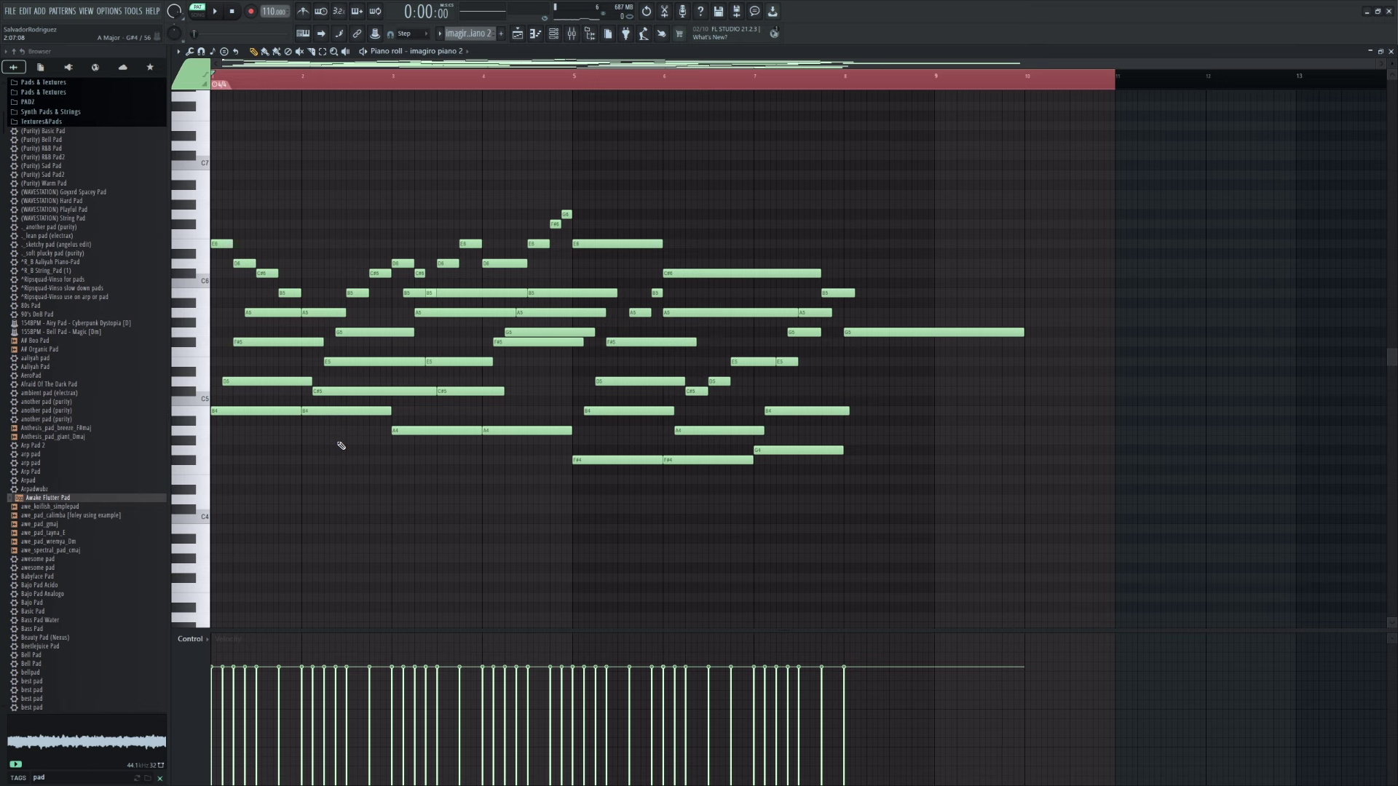
- Select the rising chord notes in bars 1 to 3 group by group and examine how the melody above them moves
drag(233, 436, 313, 416)
click(258, 444)
scroll(161, 437, up, 15)
scroll(225, 422, up, 3)
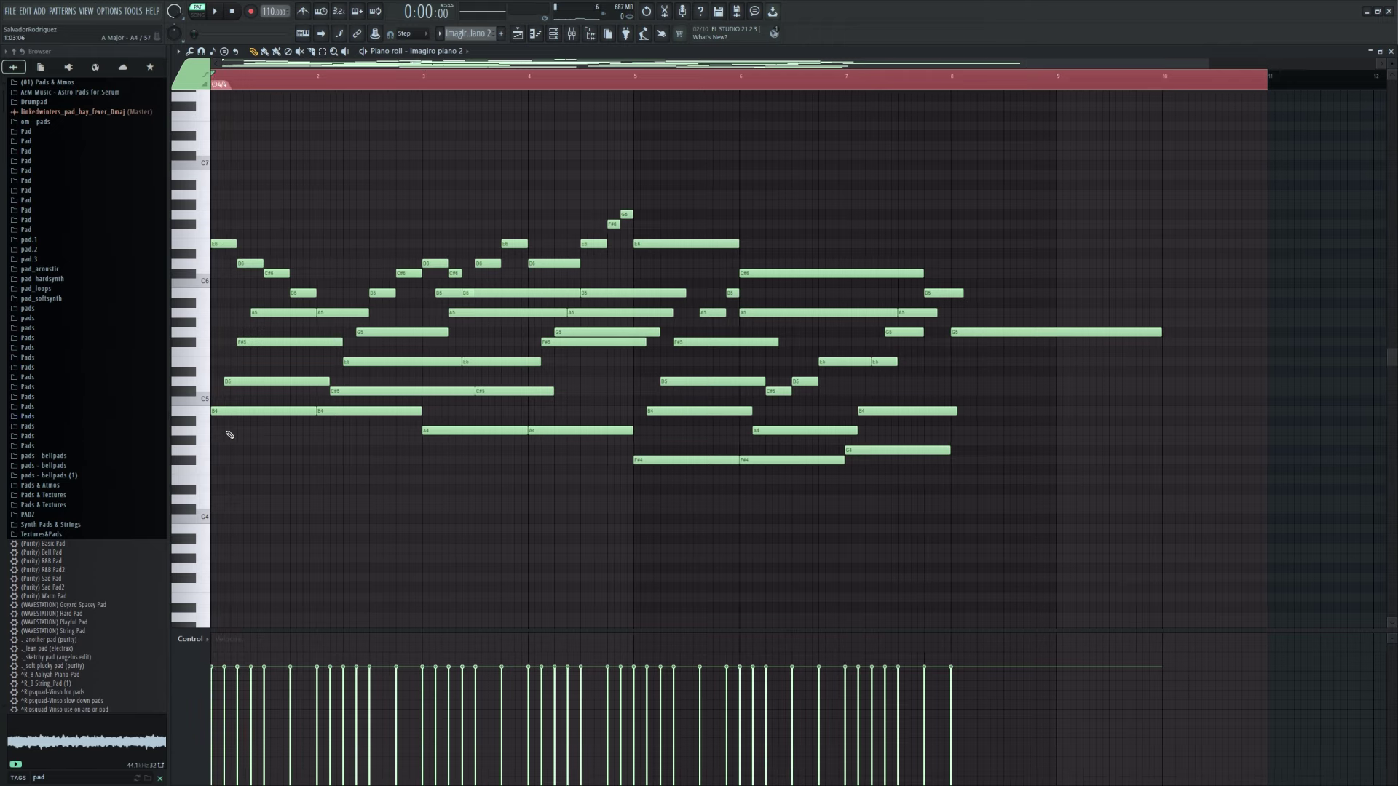
drag(231, 401, 284, 324)
drag(359, 442, 413, 308)
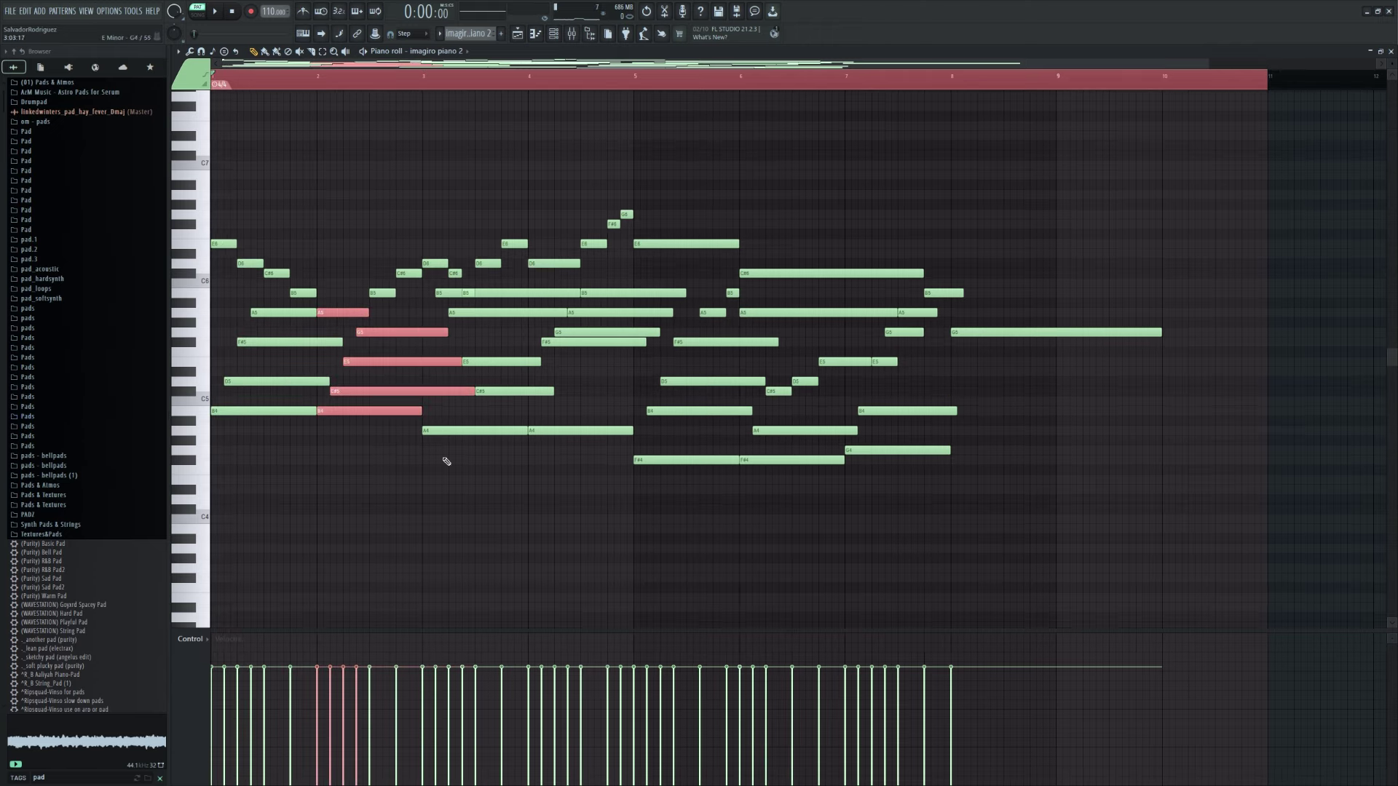
drag(466, 493, 550, 302)
click(568, 367)
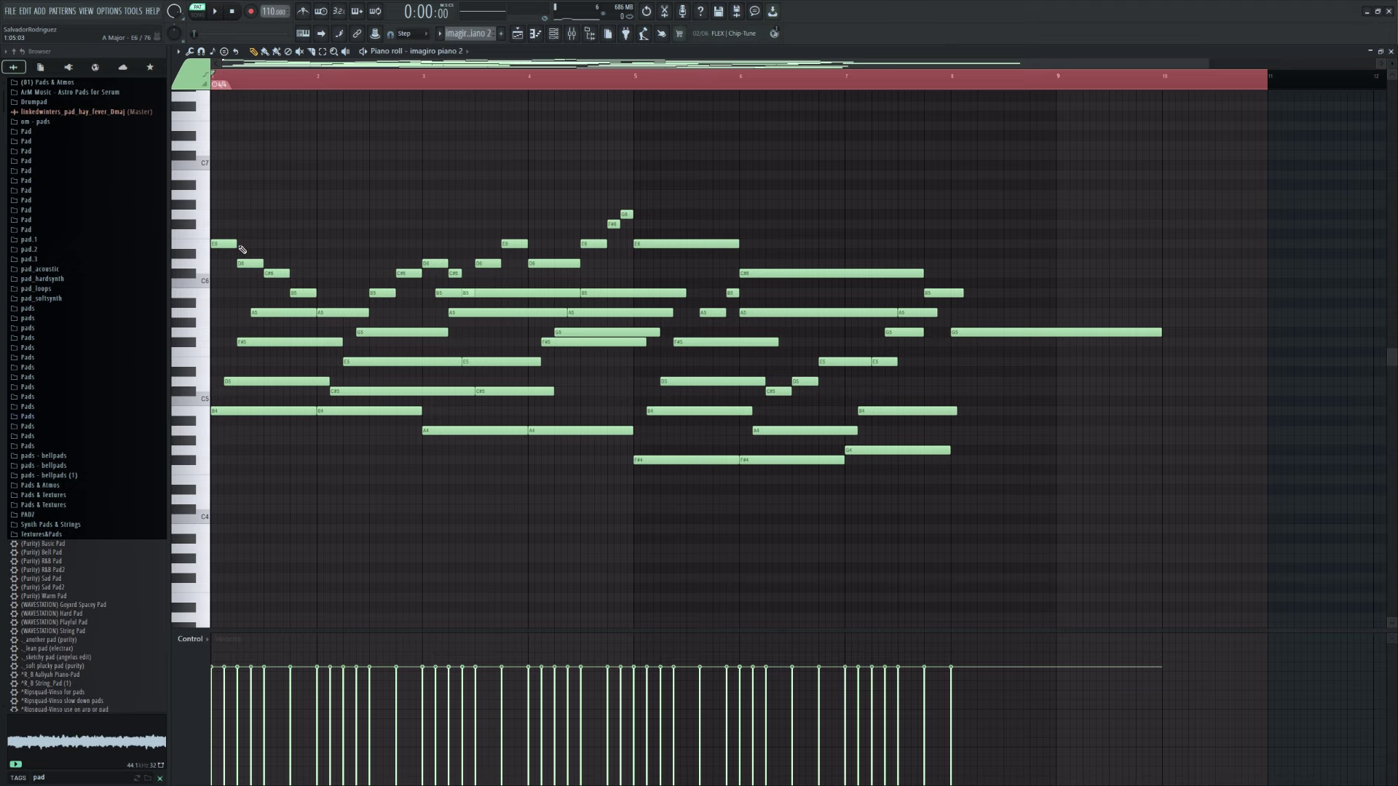
scroll(244, 251, up, 3)
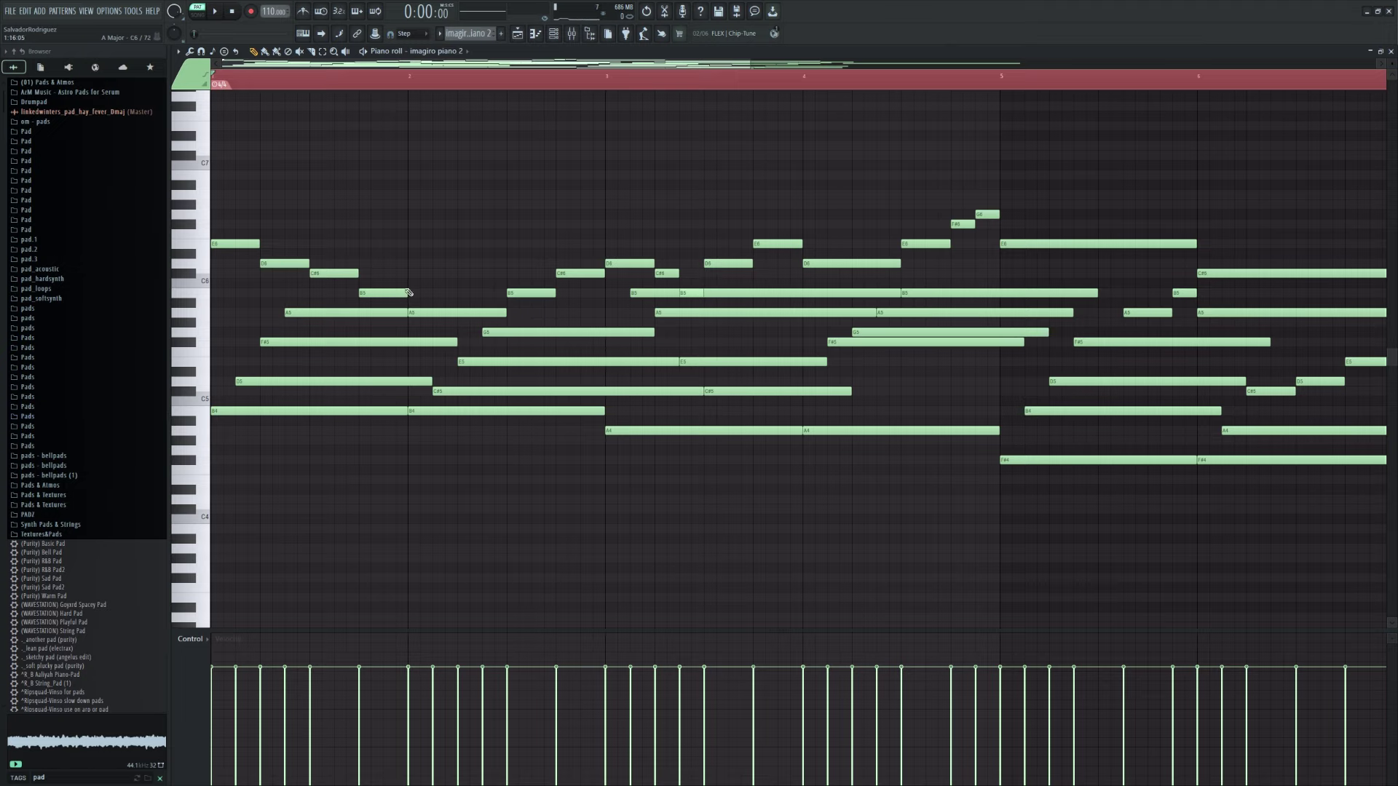
scroll(212, 239, down, 3)
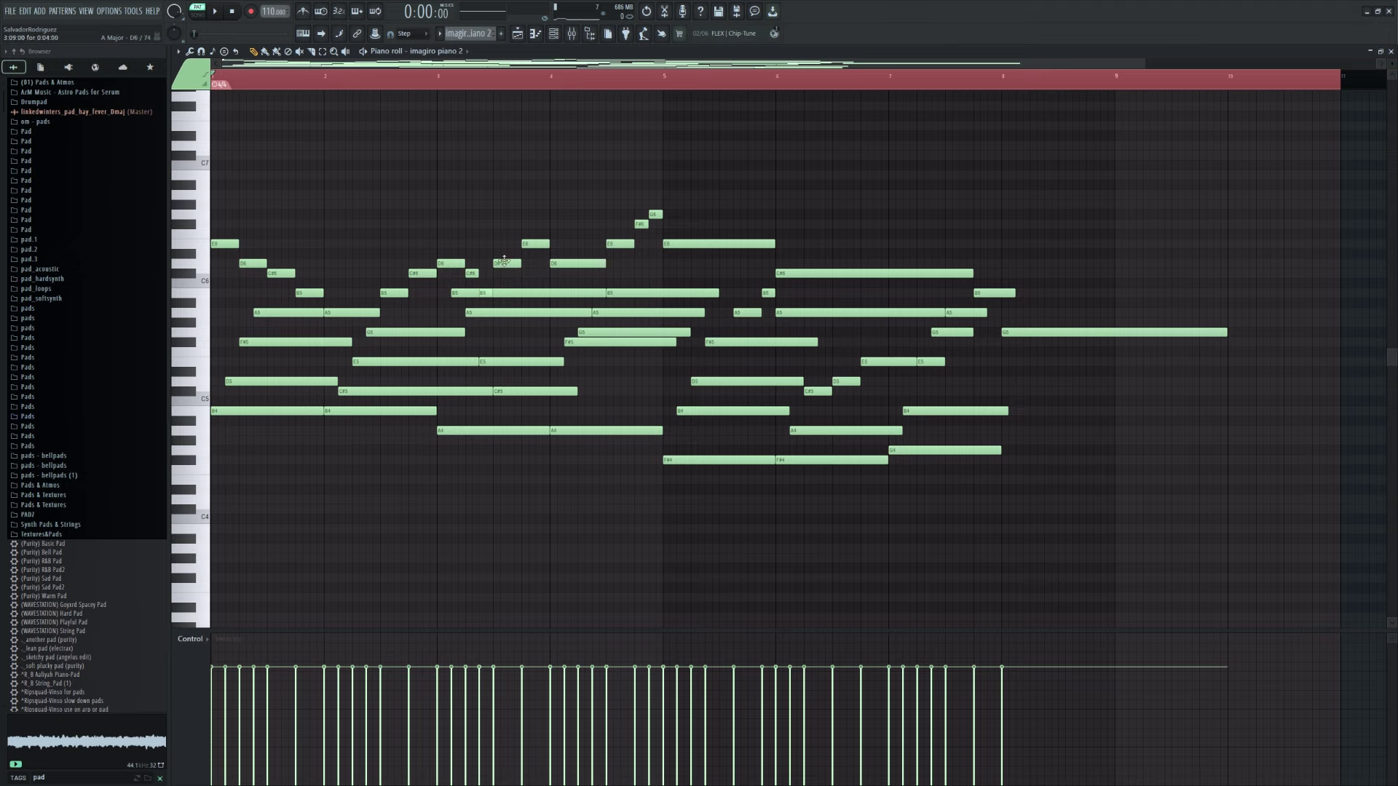
scroll(1041, 356, down, 1)
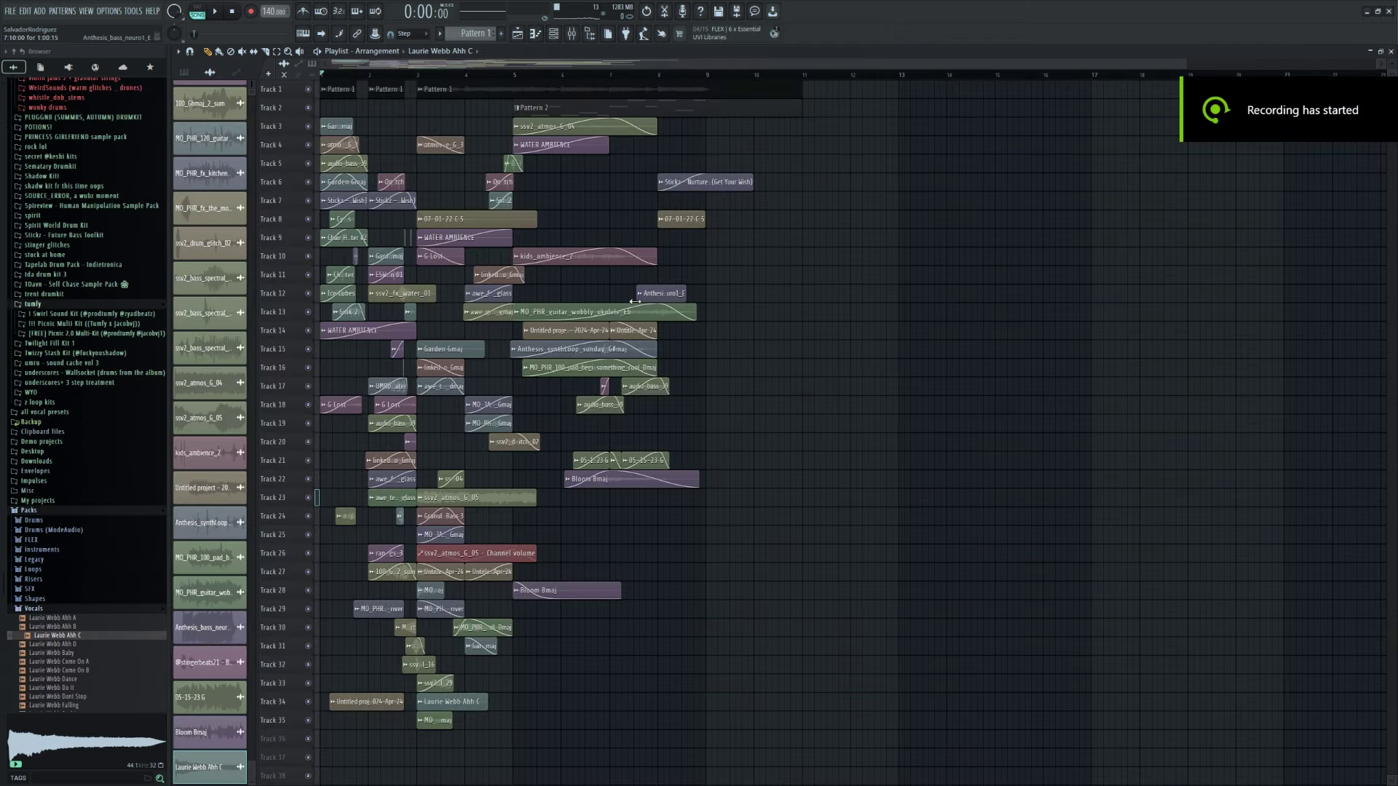
- Play back the 140 BPM project's arrangement, and close the imagiro piano 2 piano roll to return to the playlist
key(space)
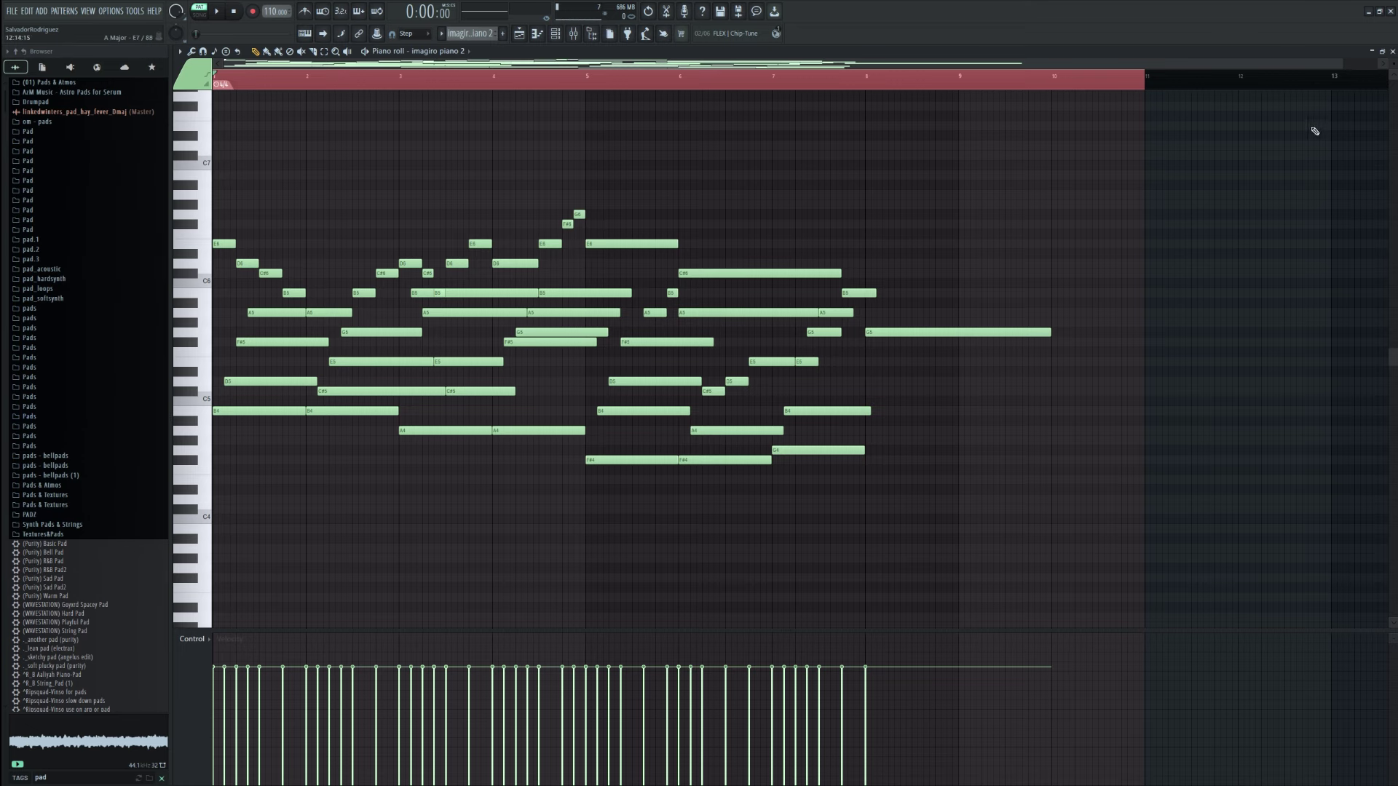
ctrl+scroll(1009, 276, down, 1)
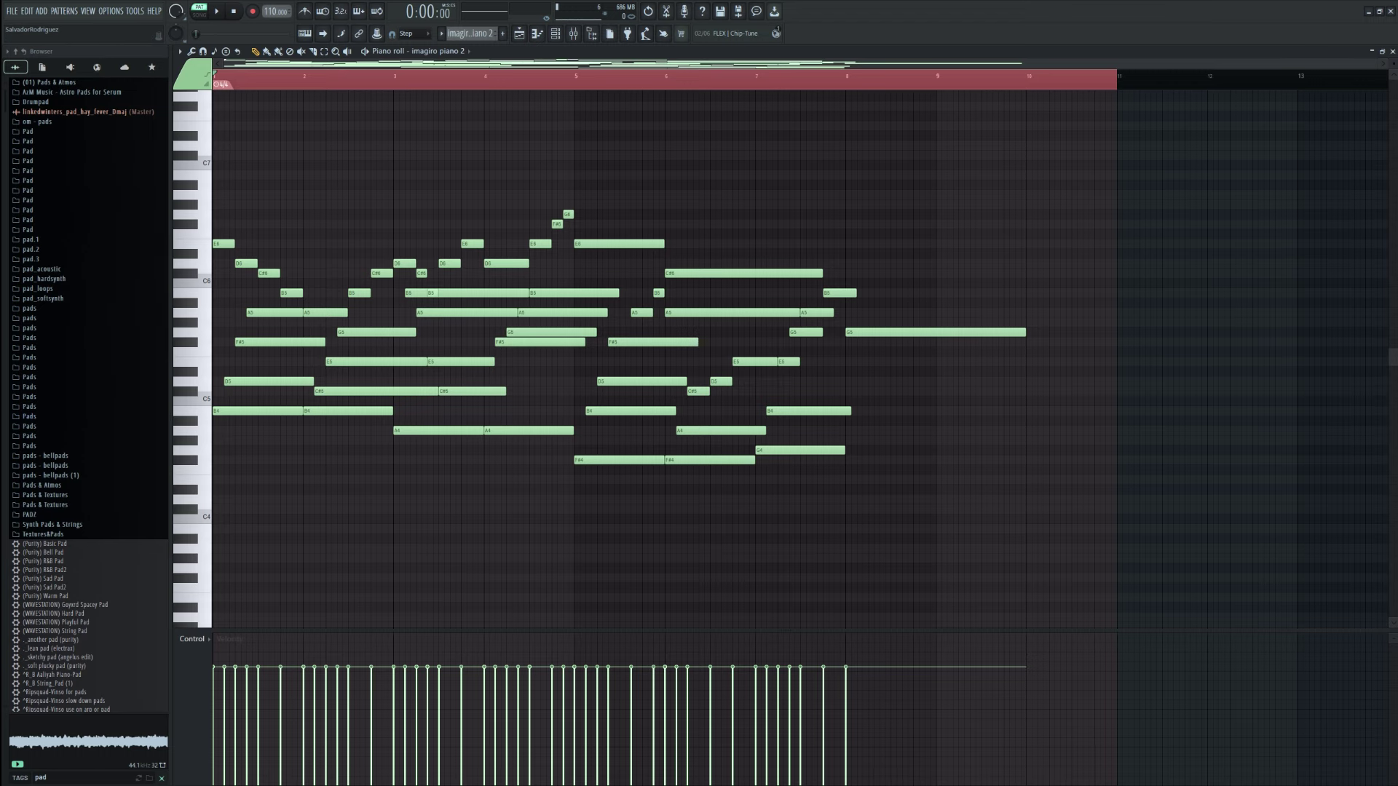
click(1392, 51)
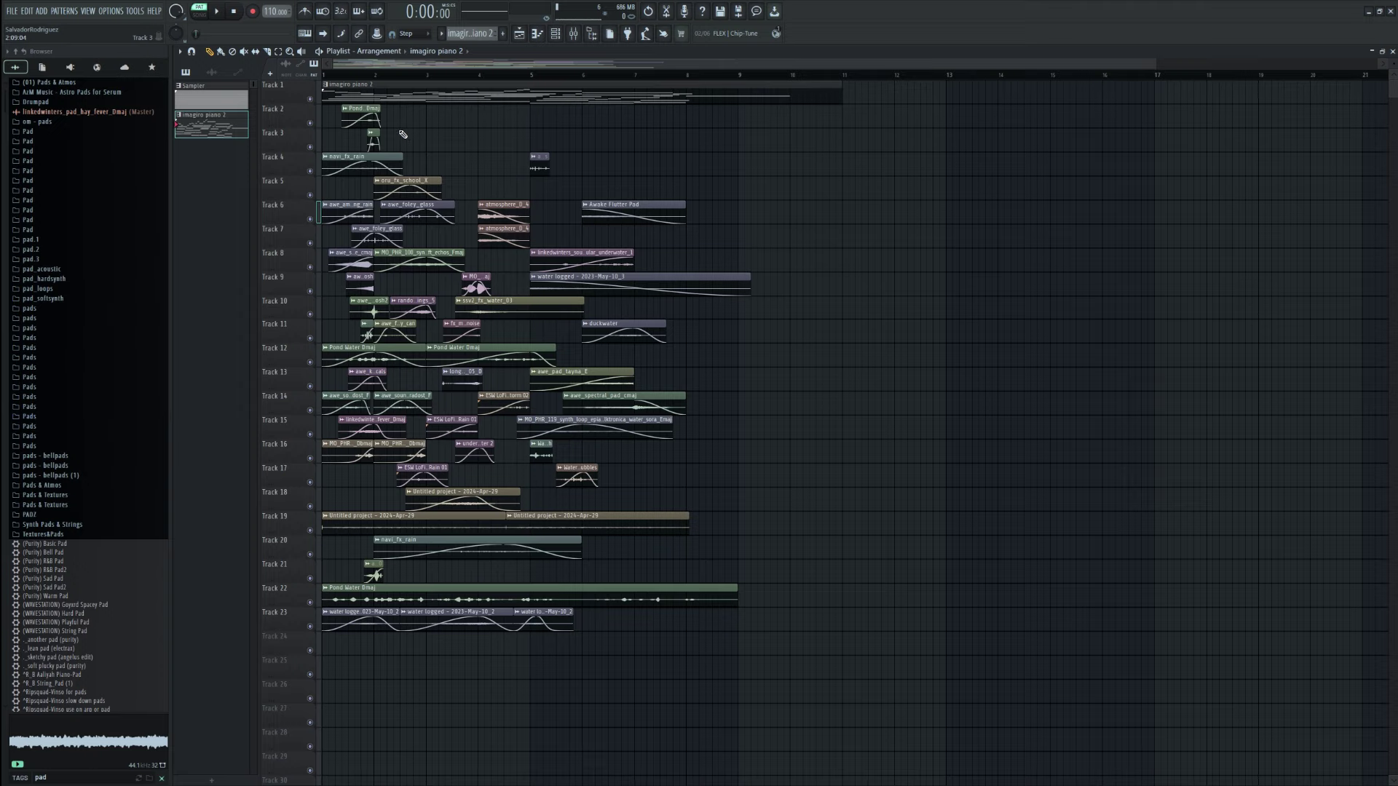
- Solo track 22 in the playlist and play back its long Pond Water Dmaj clip
ctrl+scroll(385, 109, up, 5)
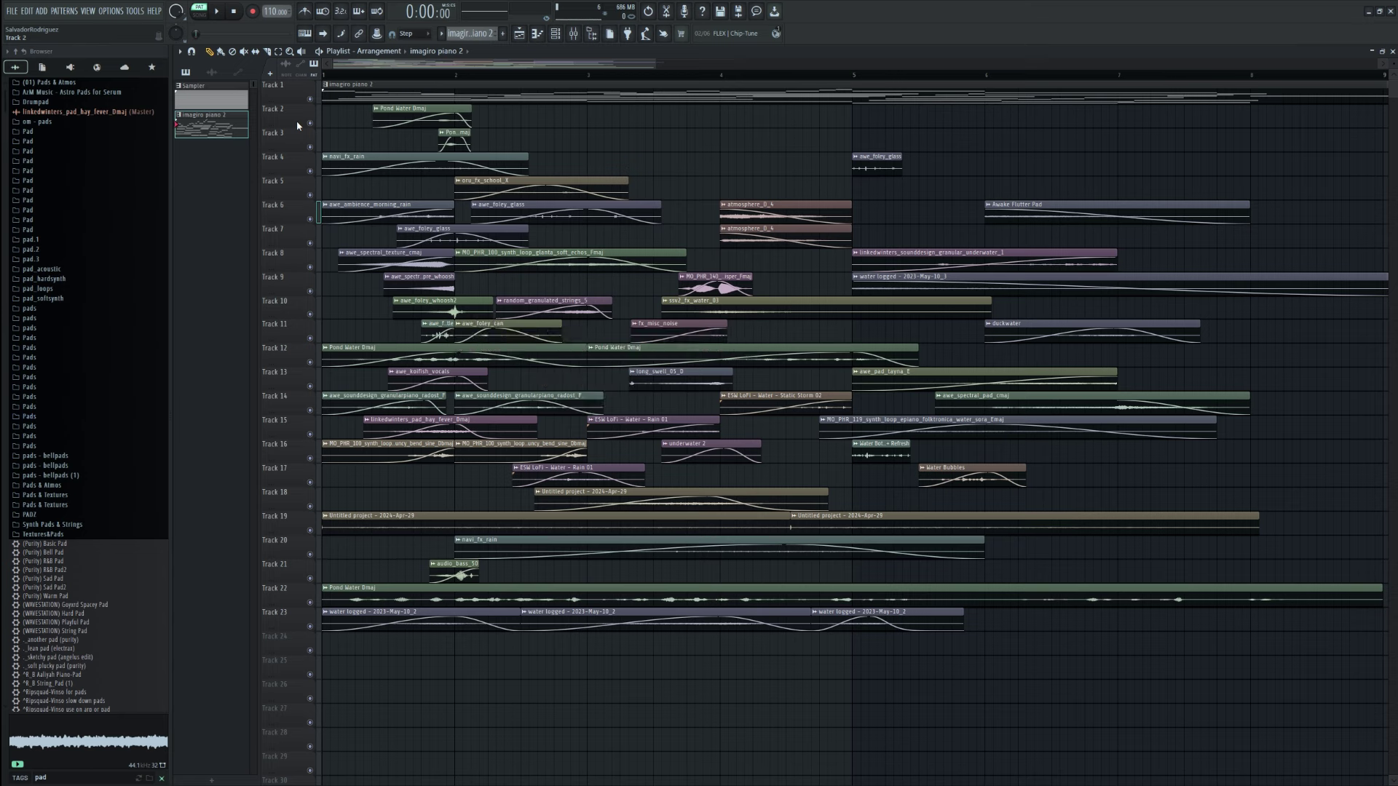
scroll(295, 123, down, 3)
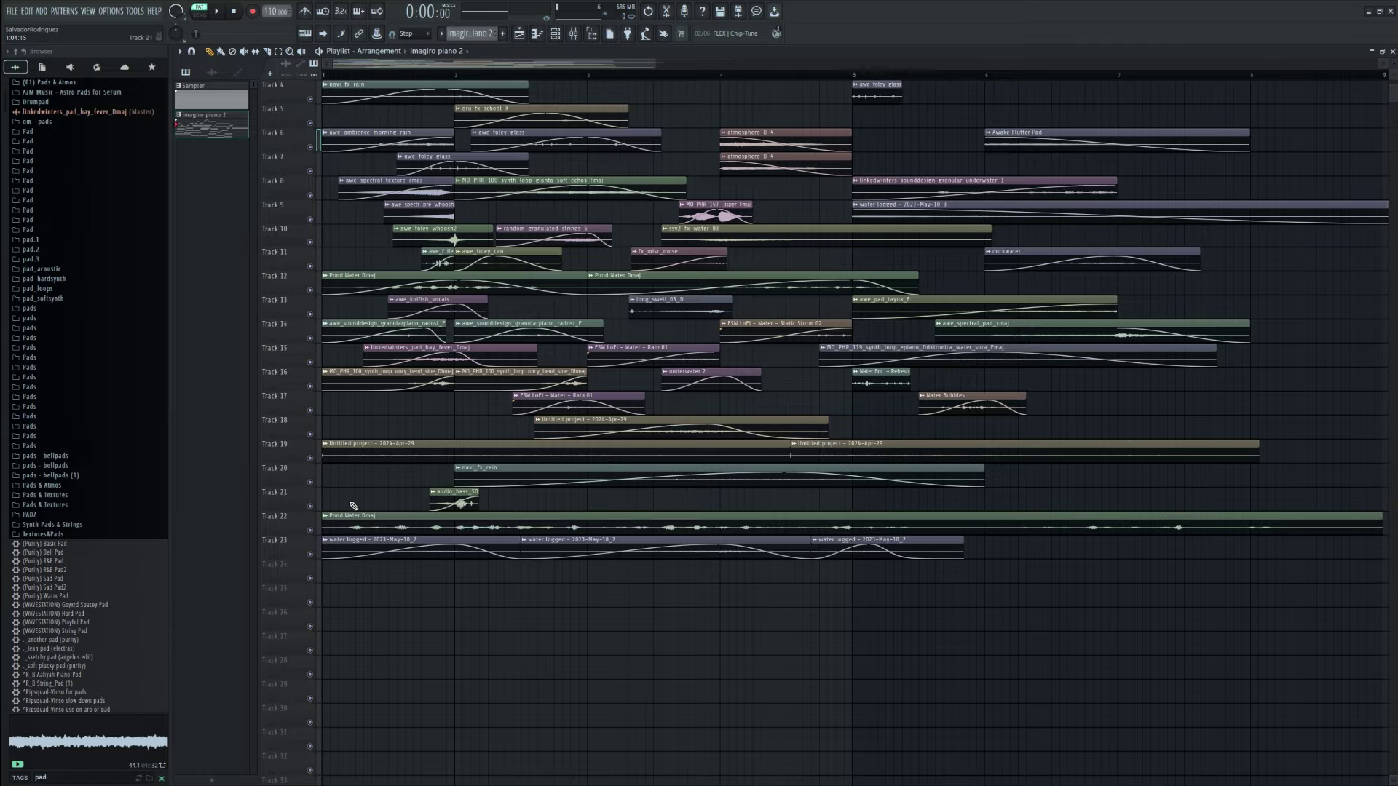
ctrl+click(310, 530)
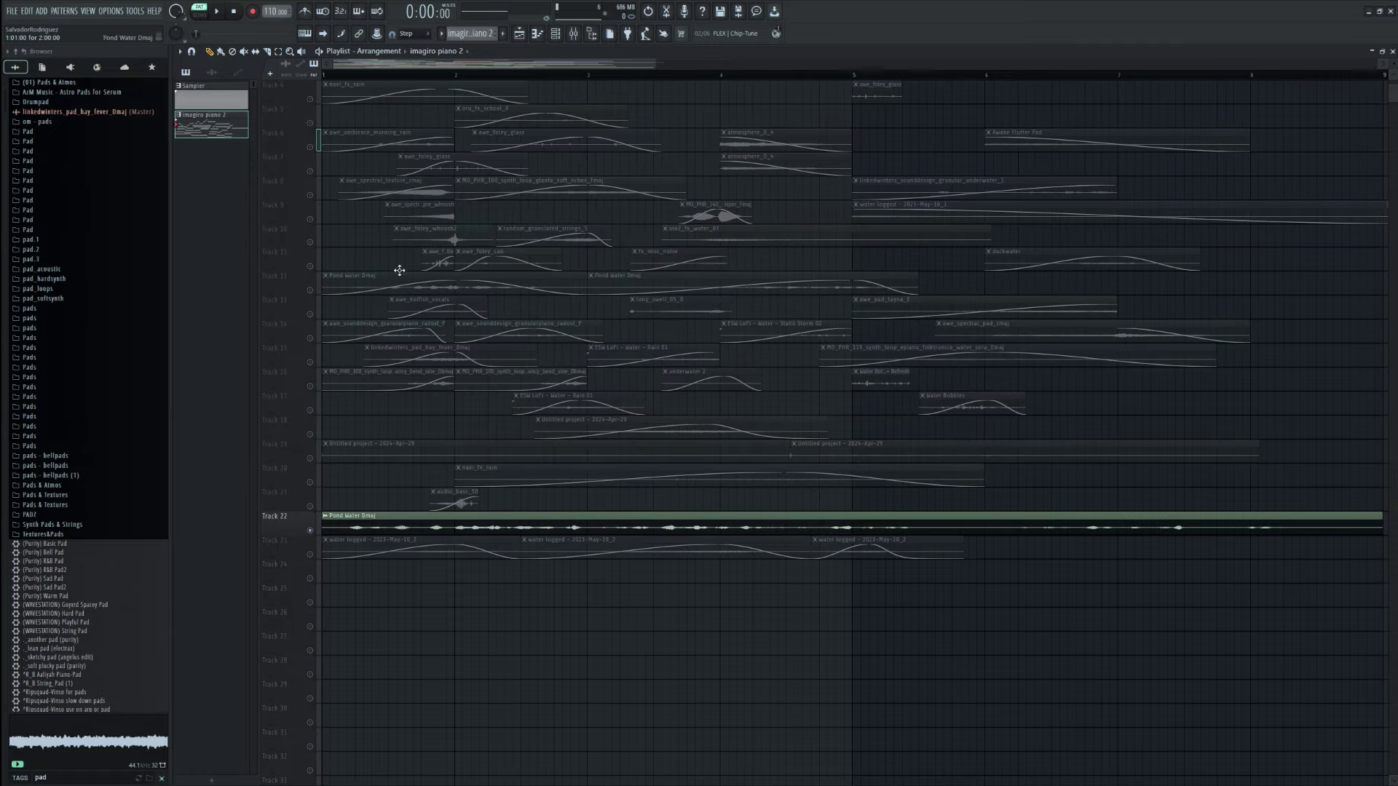
key(space)
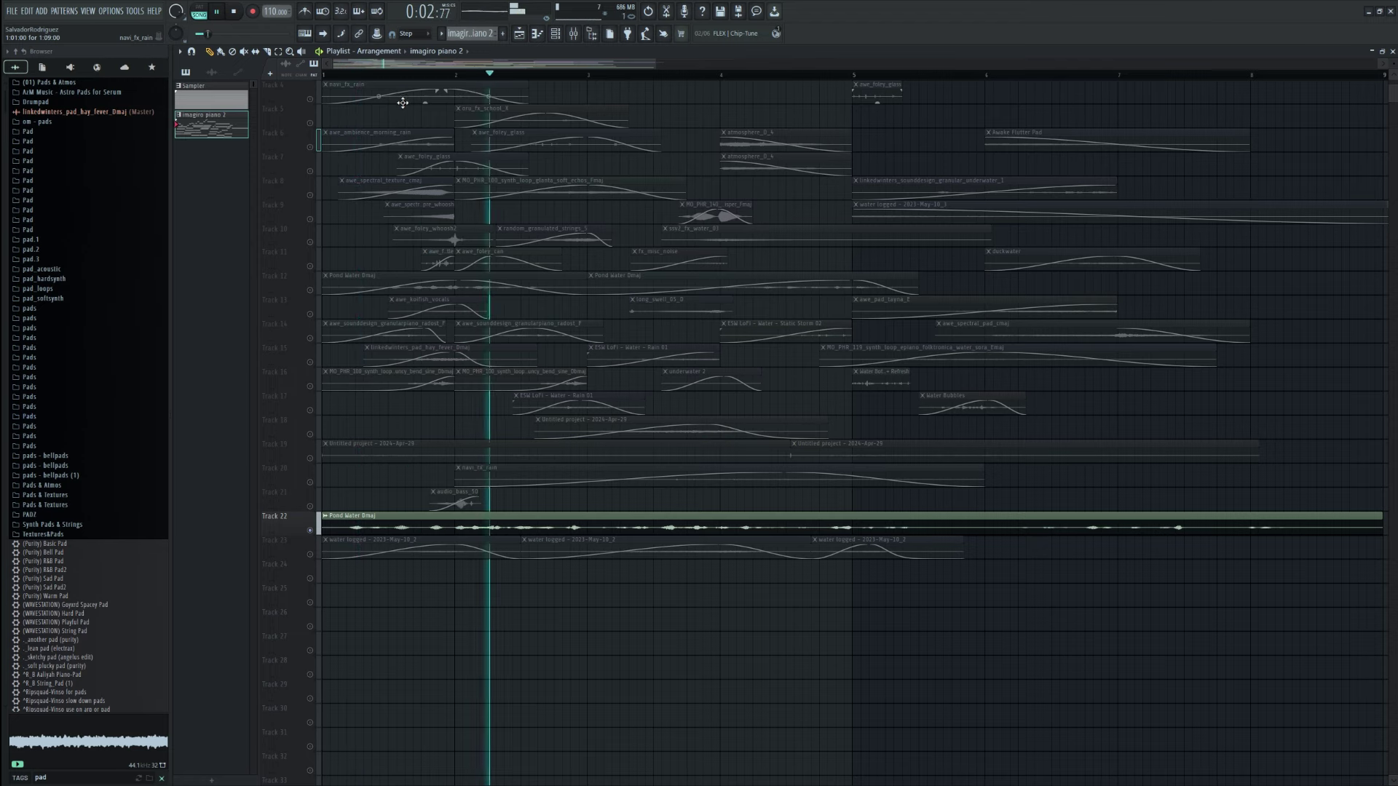
key(space)
- Look through the sample packs in the browser and collapse the soundscape_volume_1 folder
scroll(392, 236, down, 3)
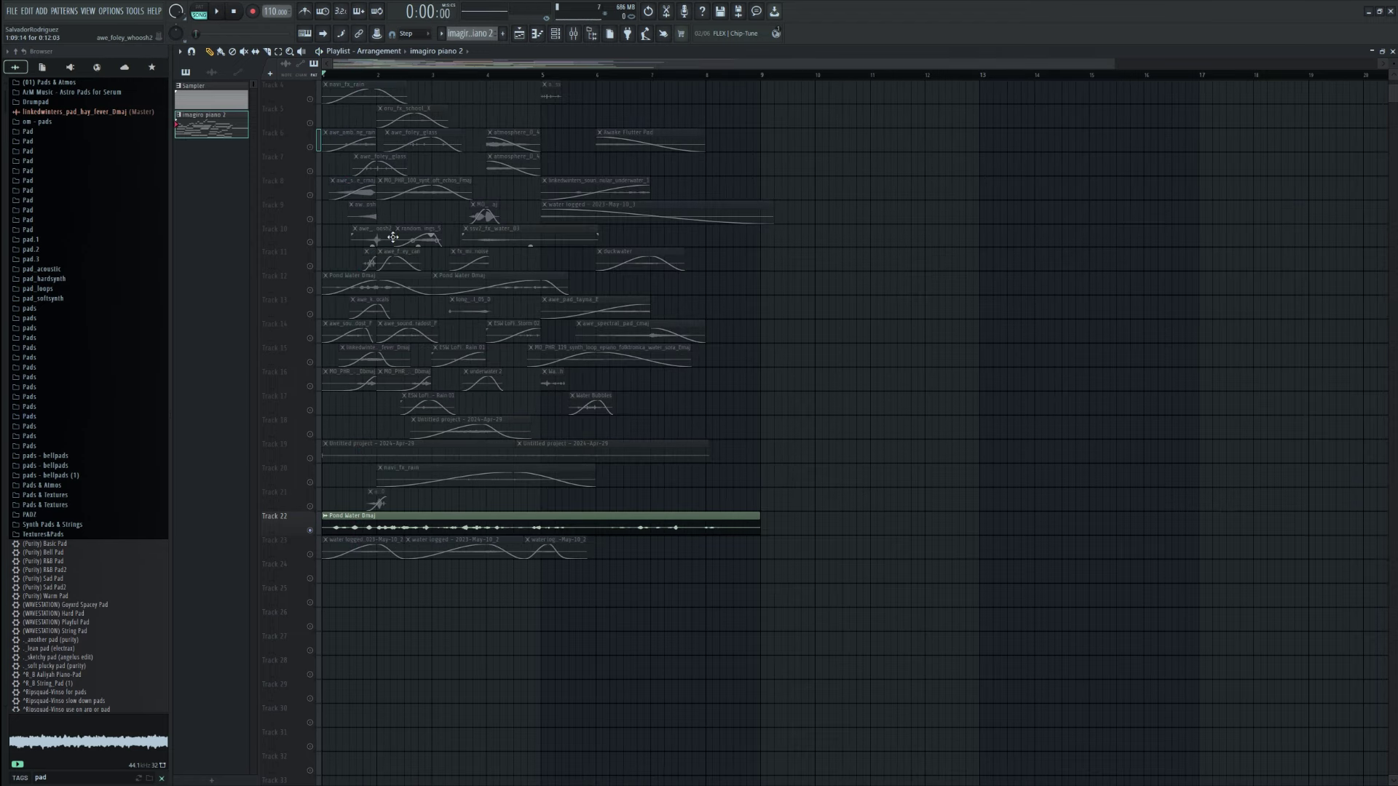
scroll(393, 237, up, 3)
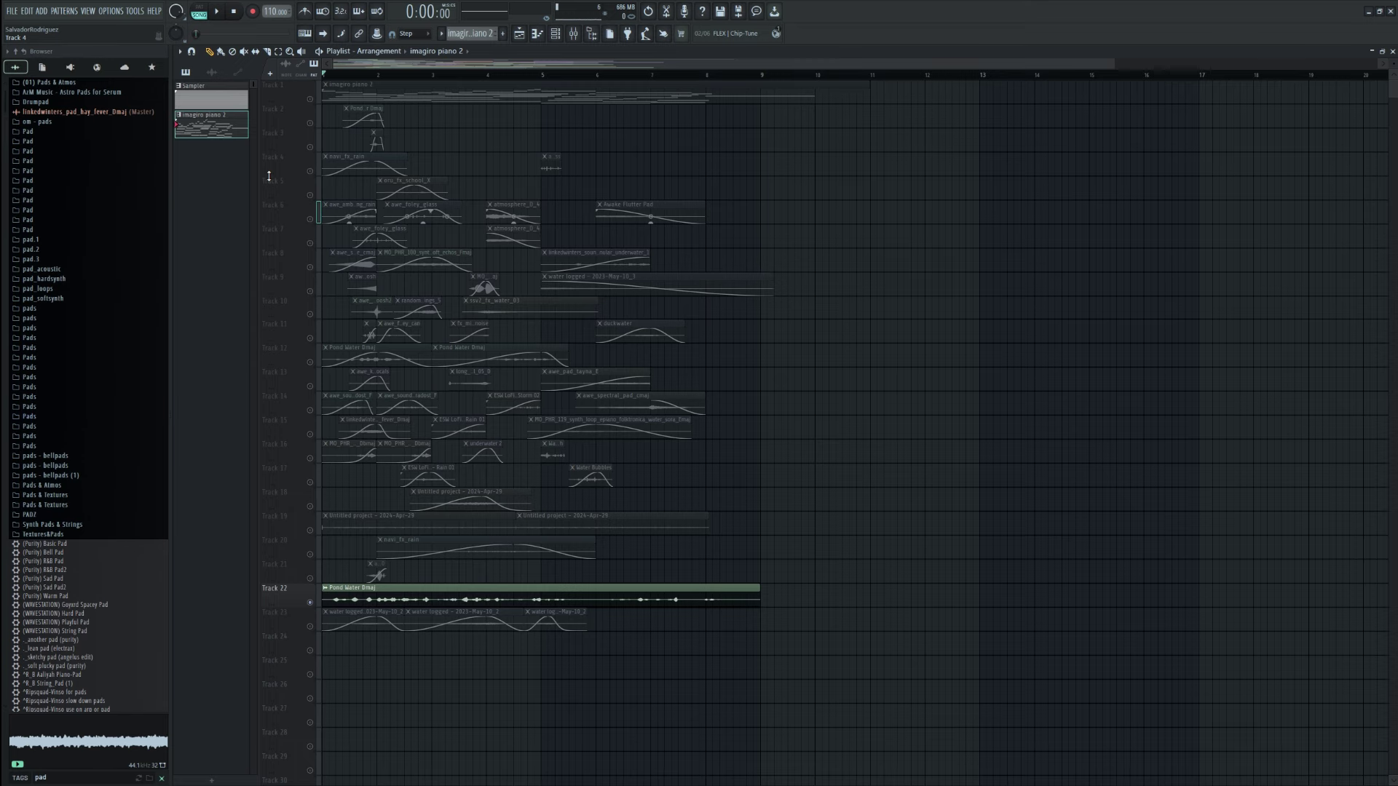
scroll(366, 185, up, 4)
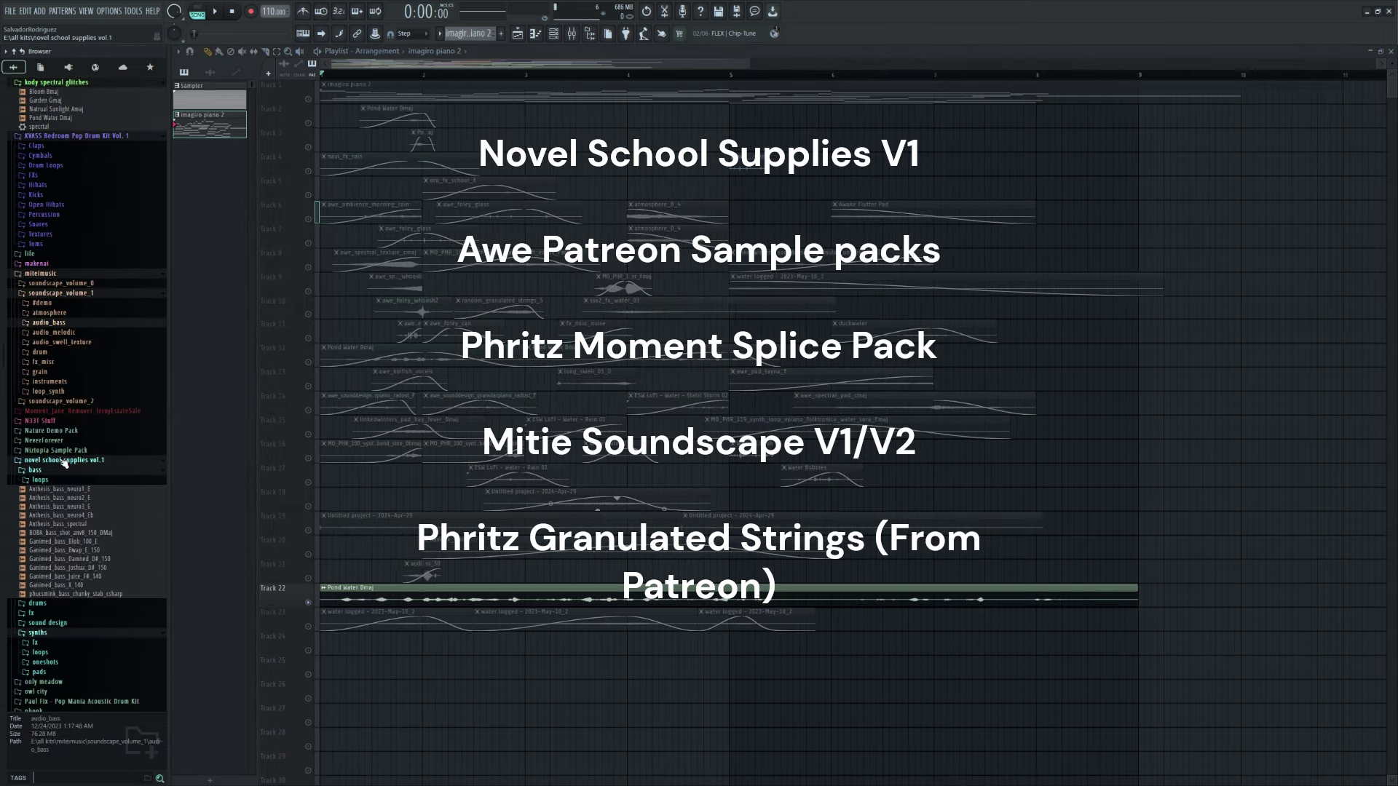
click(64, 295)
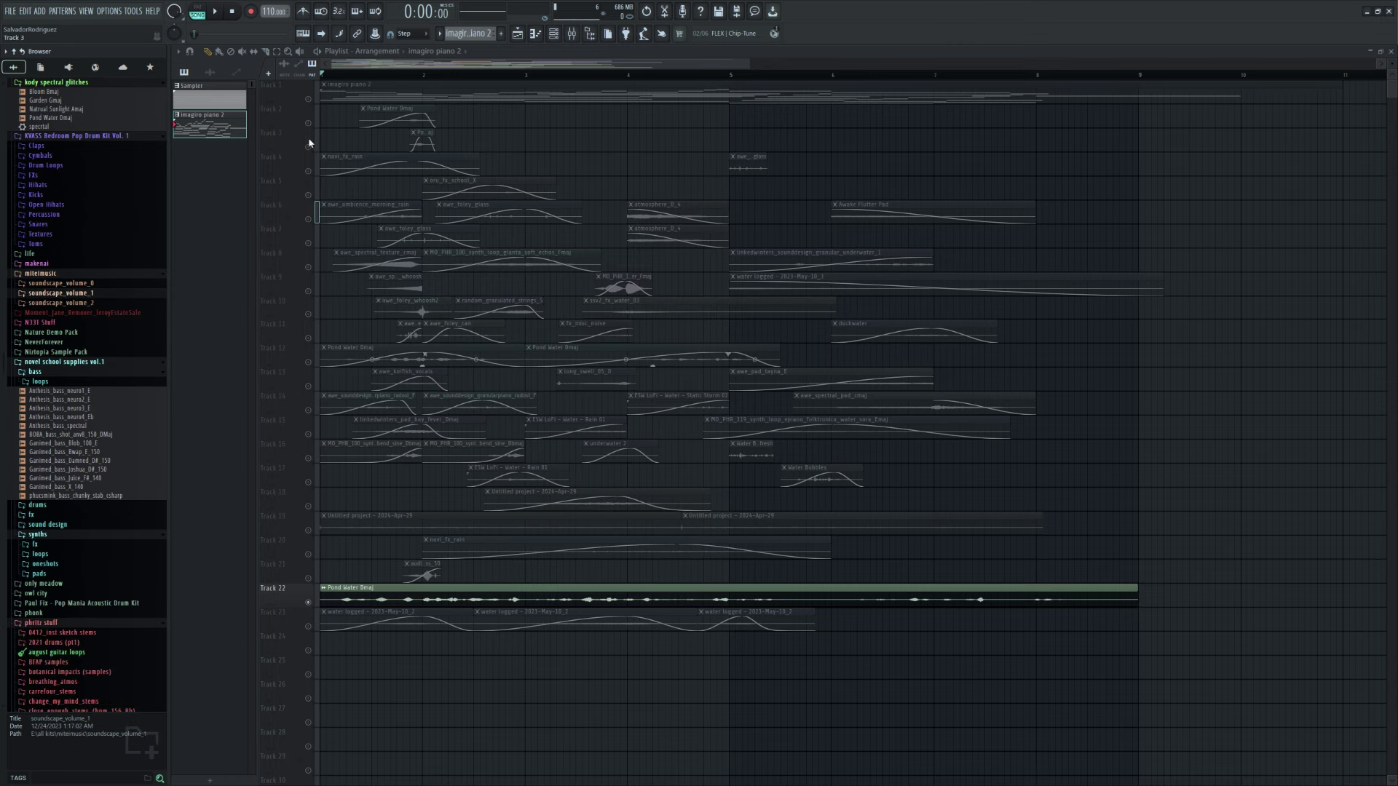
- Solo track 2 and audition its Pond Water Dmaj clip from just before the clip begins
click(284, 109)
scroll(291, 141, up, 1)
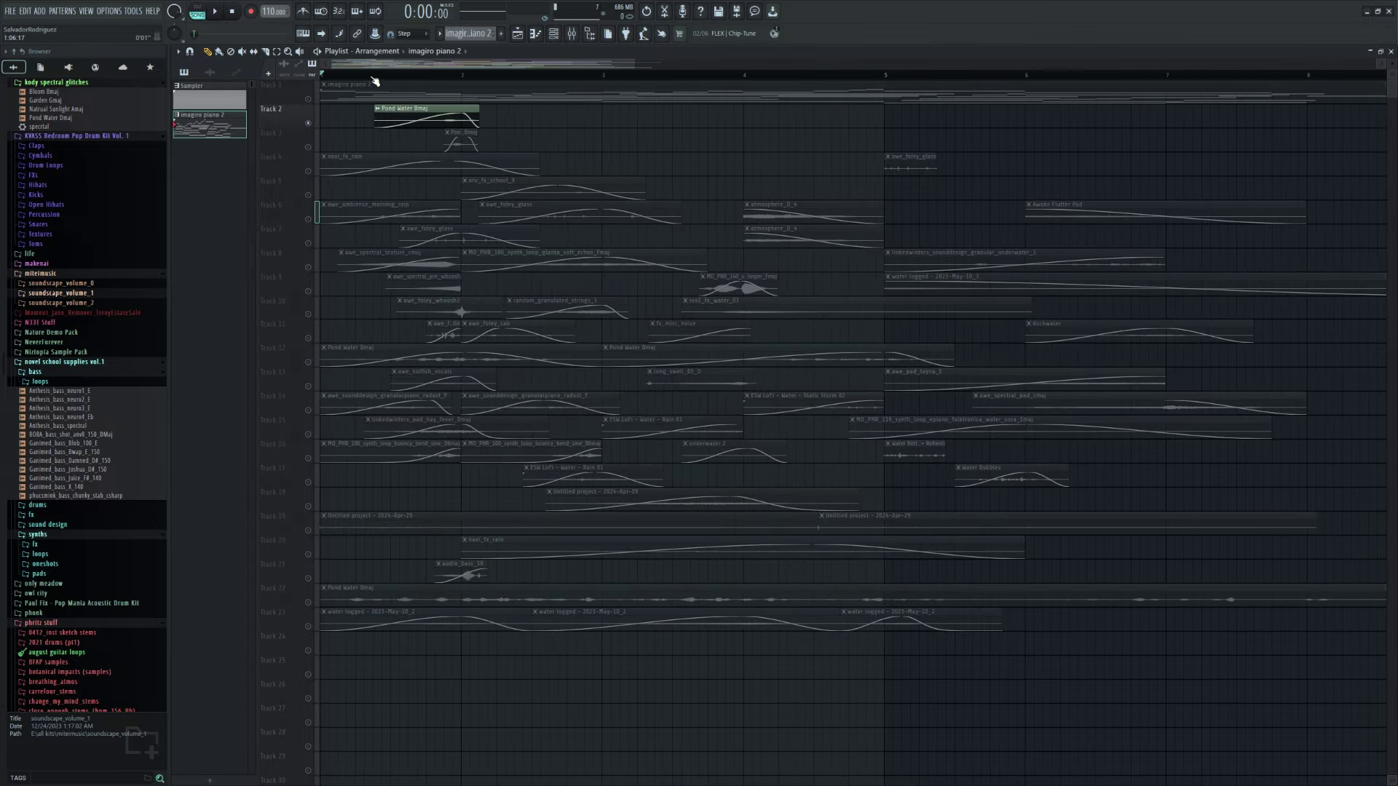
scroll(403, 142, up, 2)
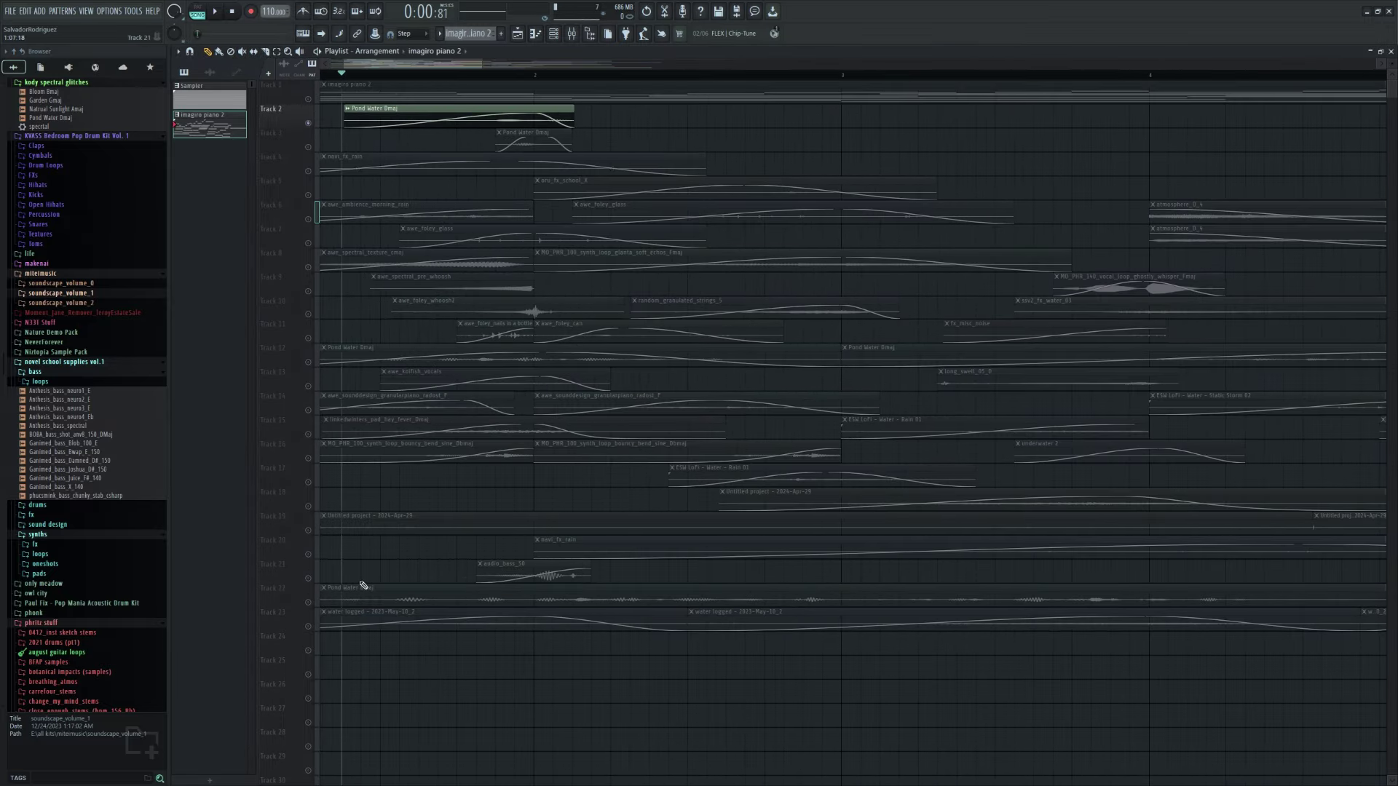
key(space)
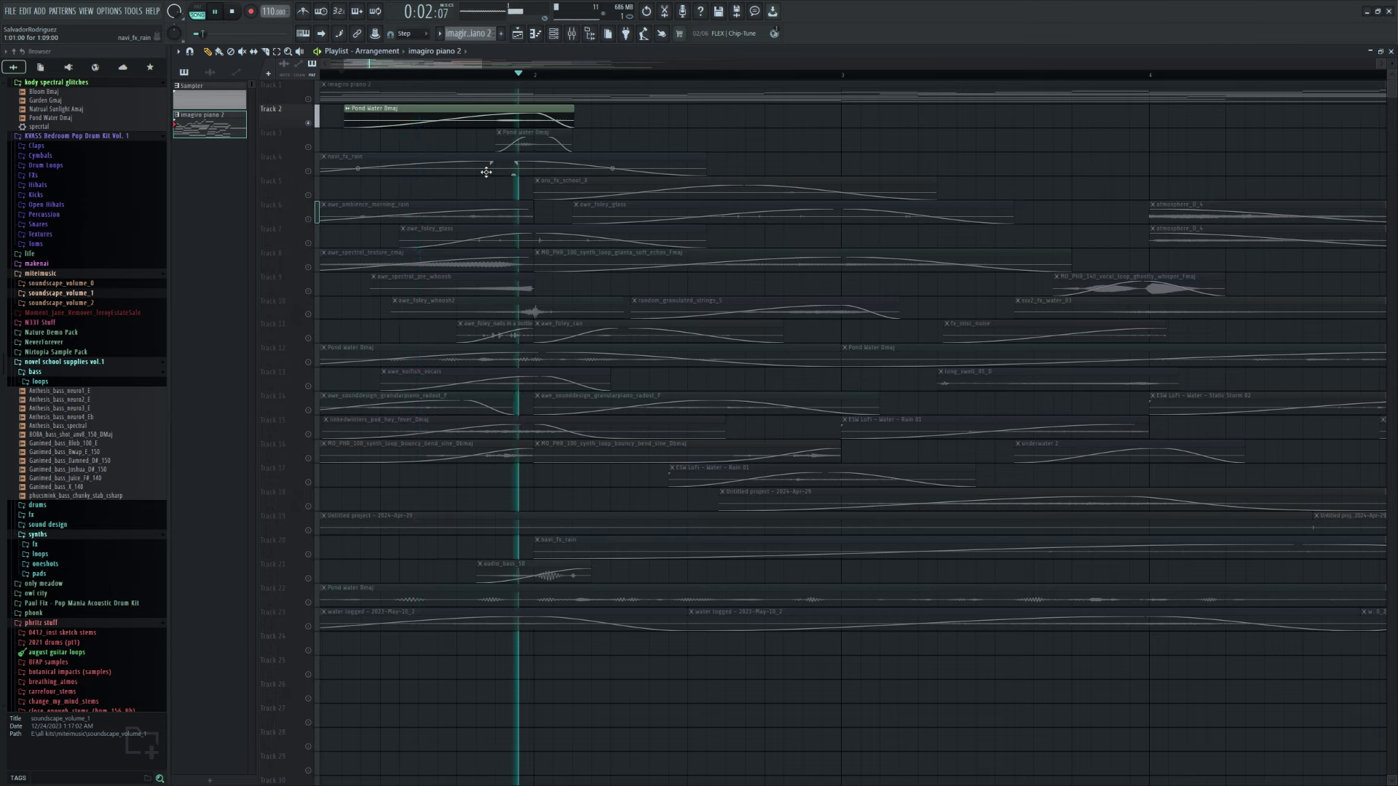
key(space)
- Solo track 3 and audition its short Pond Water Dmaj clip near bar 2
click(311, 148)
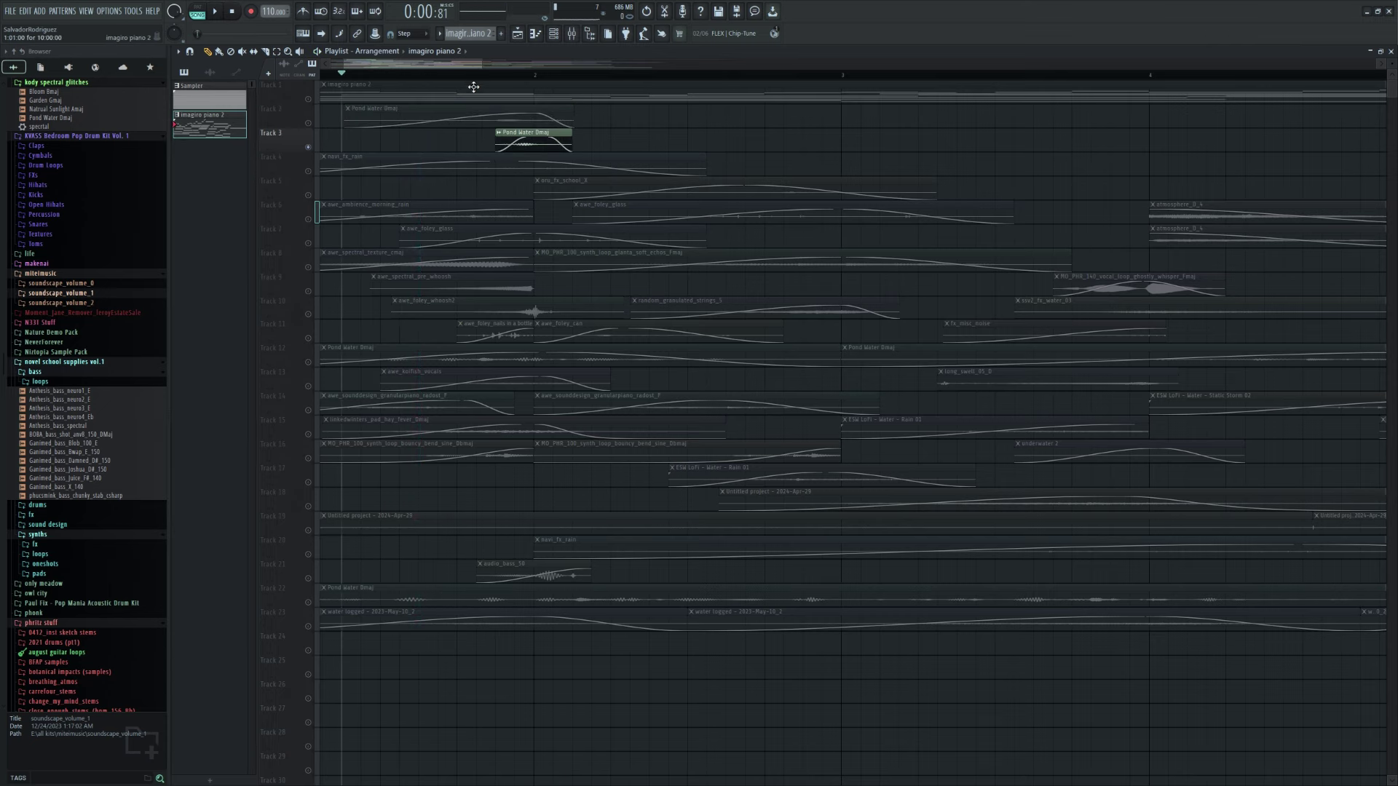
scroll(470, 134, down, 2)
key(space)
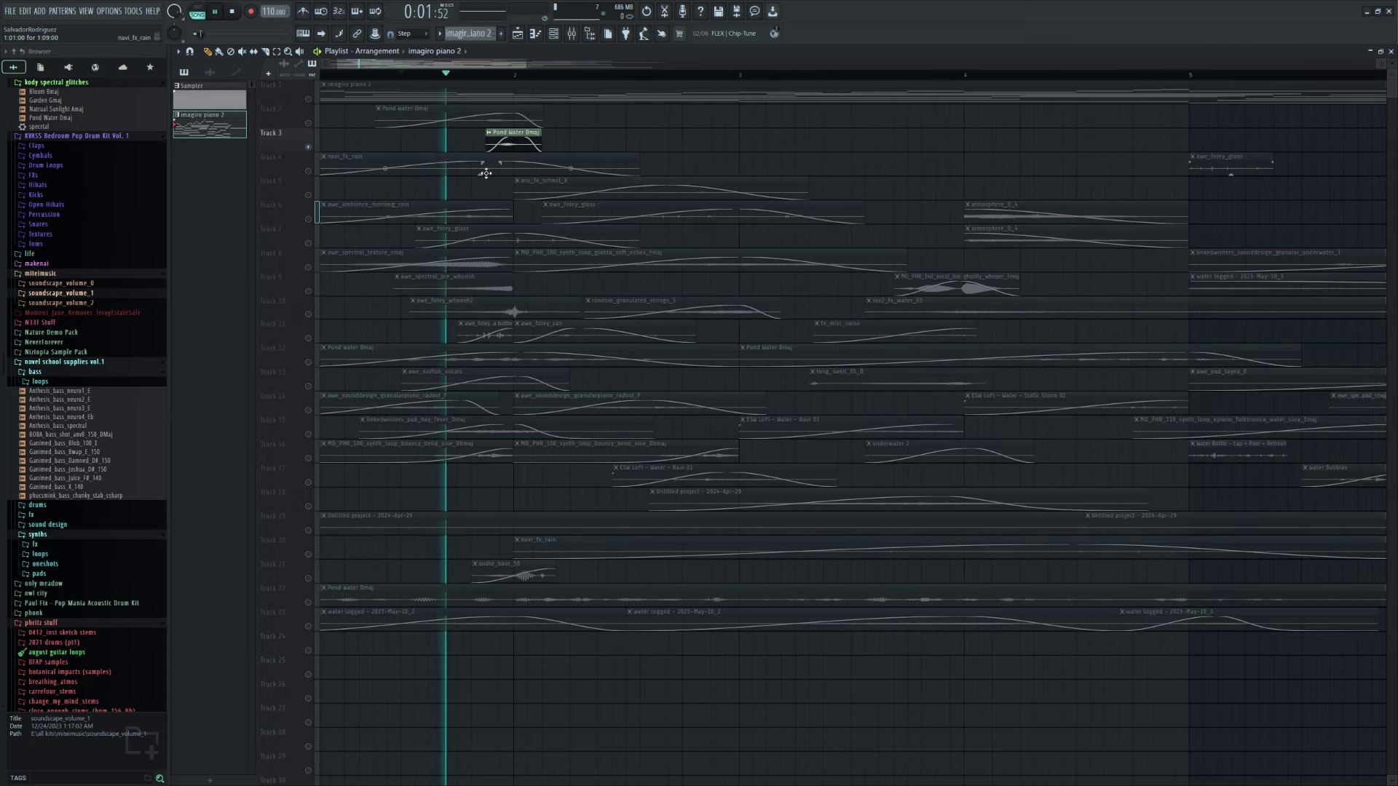
scroll(478, 174, down, 3)
key(space)
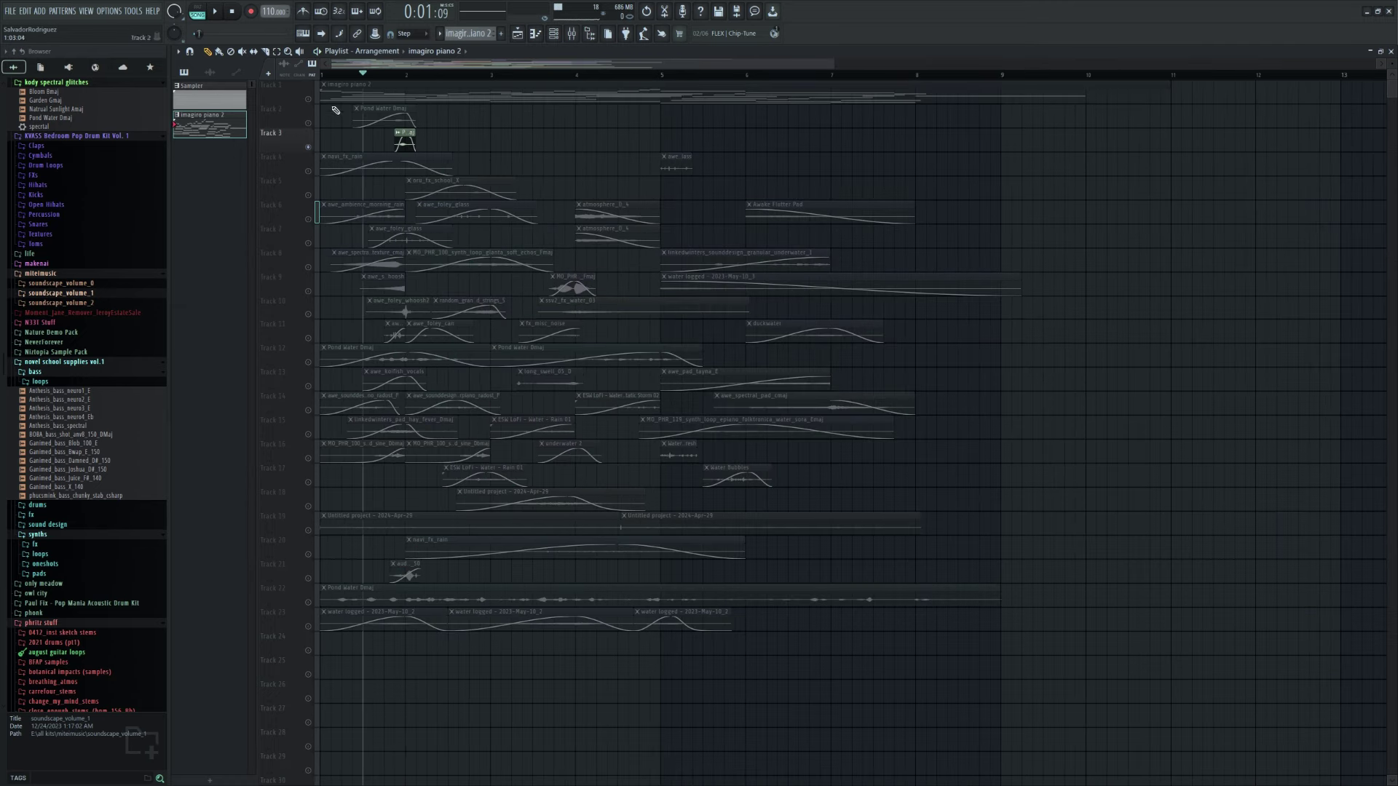
- Solo track 4 and play back the rain effect clip from the beginning of the arrangement
click(309, 172)
key(space)
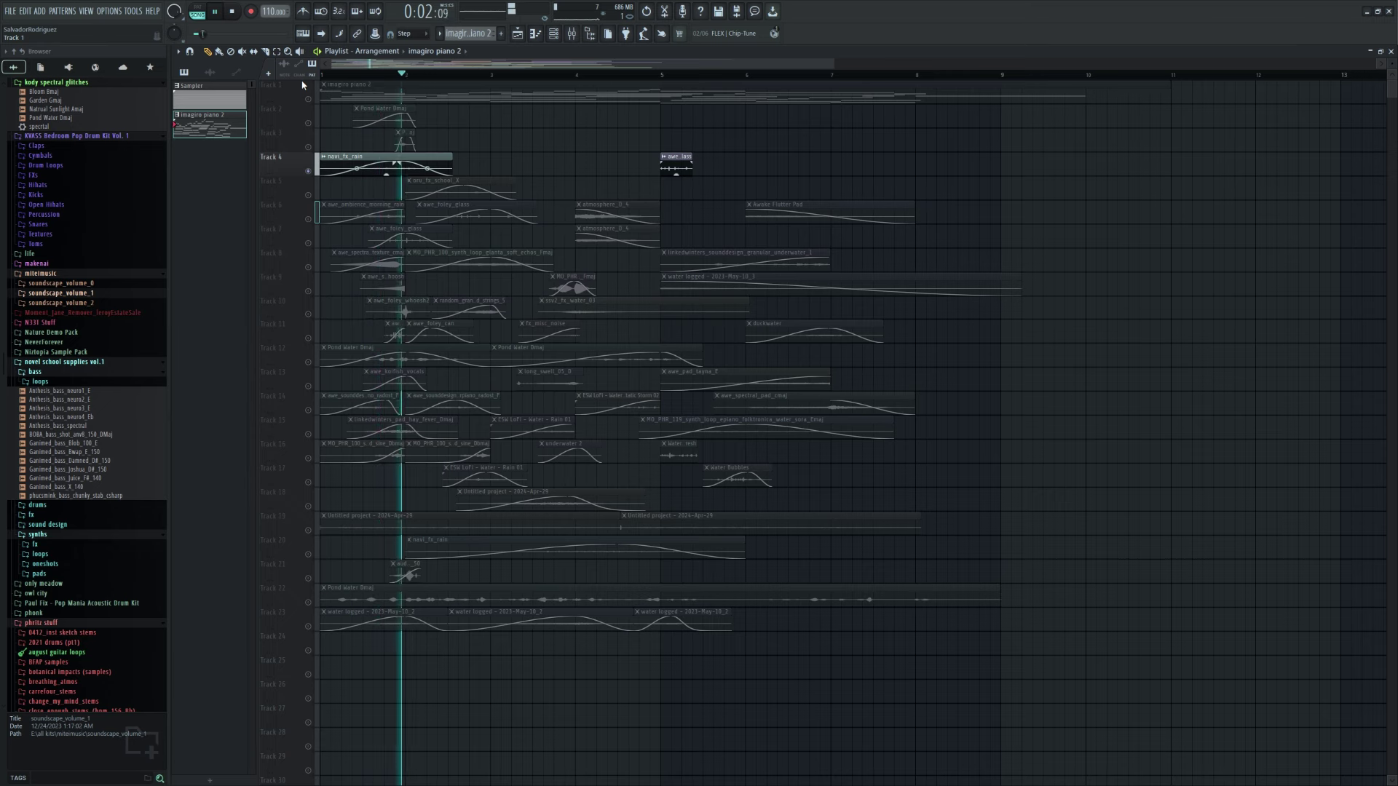
key(space)
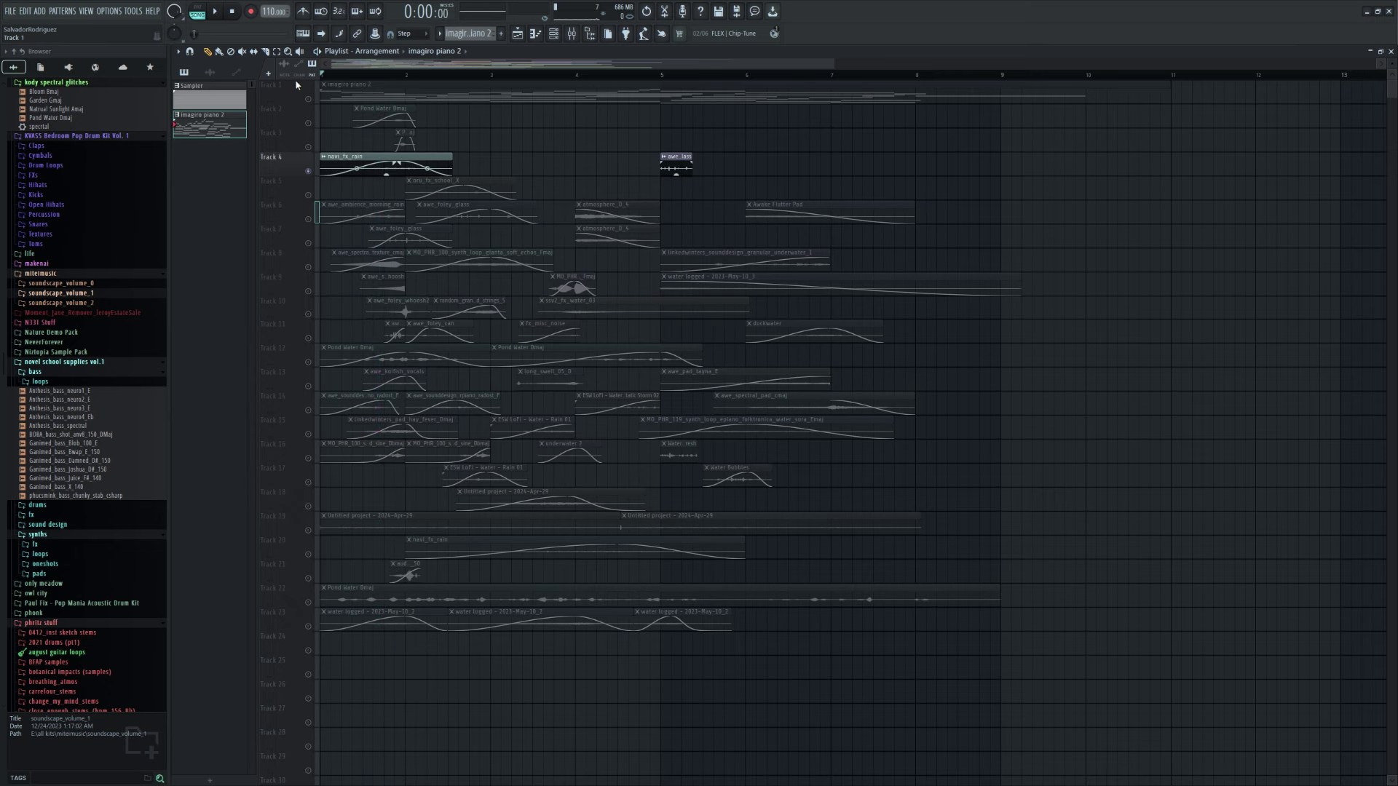
- Solo track 6 and track 7 in turn and play back their opening ambience and foley glass clips
click(314, 218)
key(space)
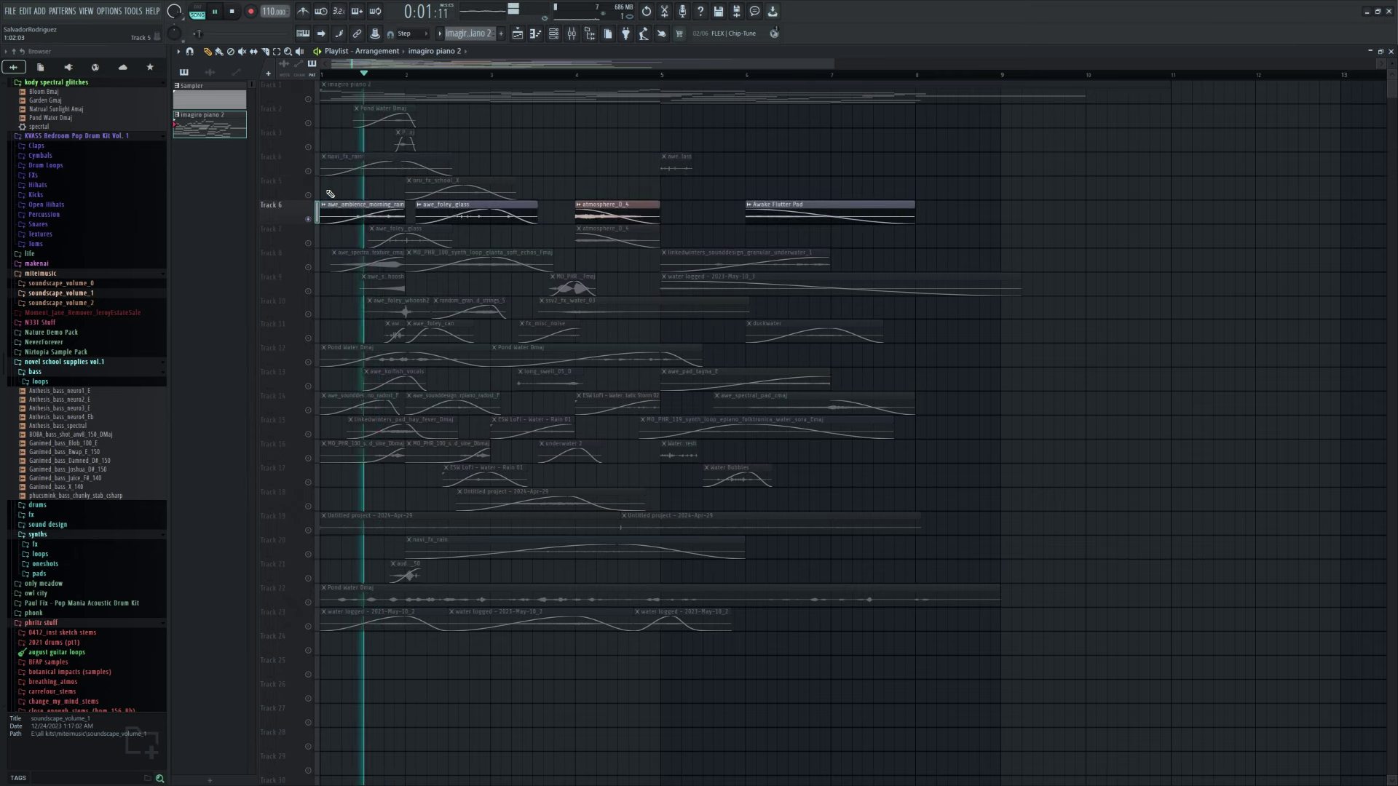
key(space)
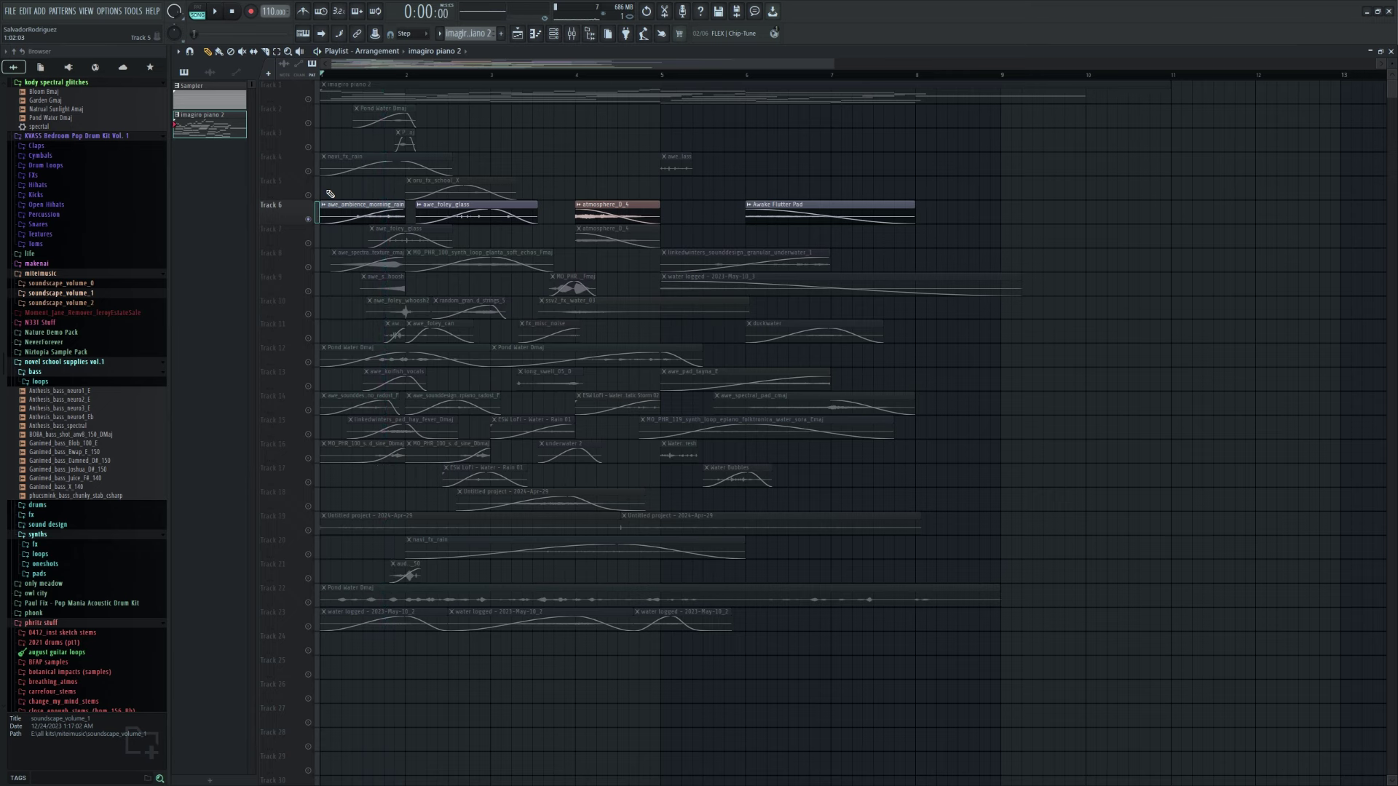
click(316, 243)
key(space)
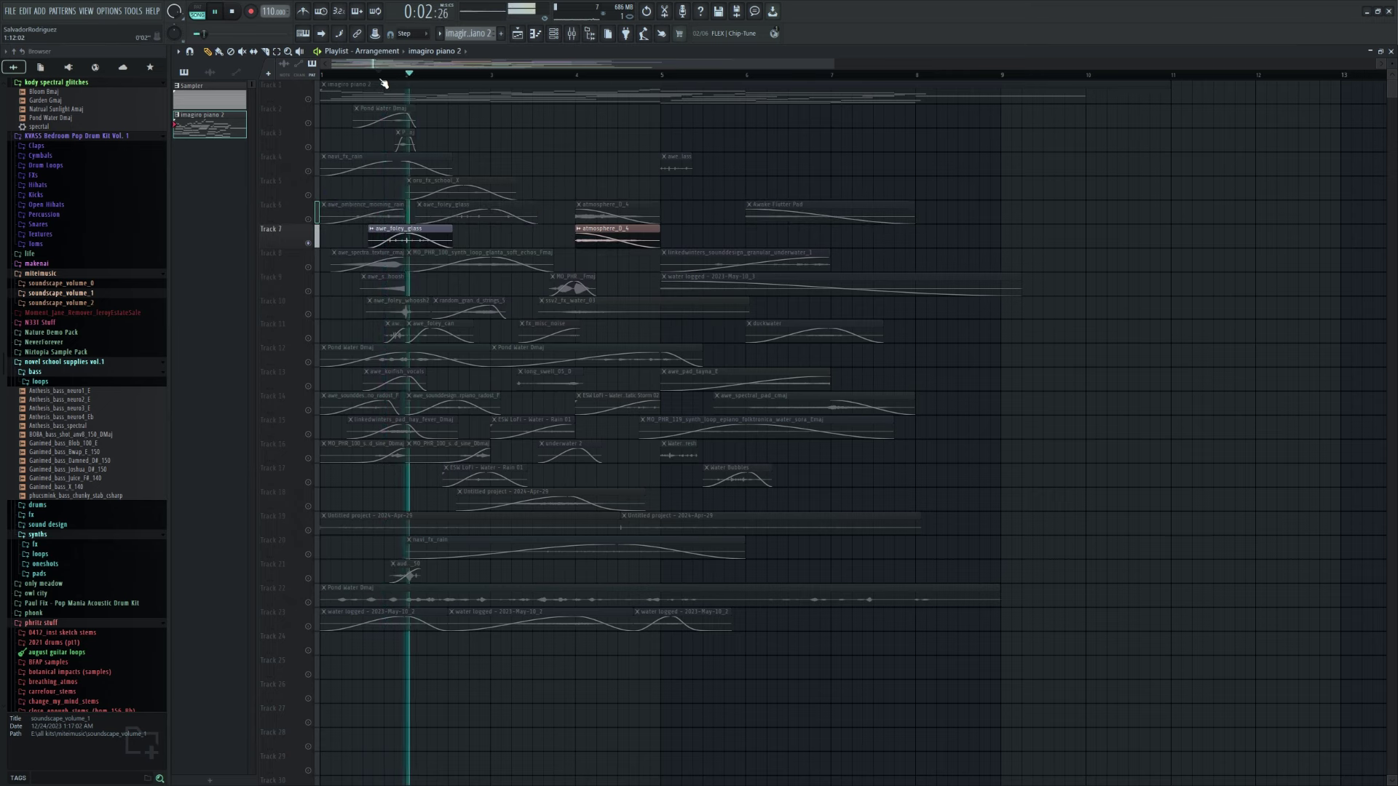
- Solo track 8 and audition its opening spectral texture clip
click(308, 267)
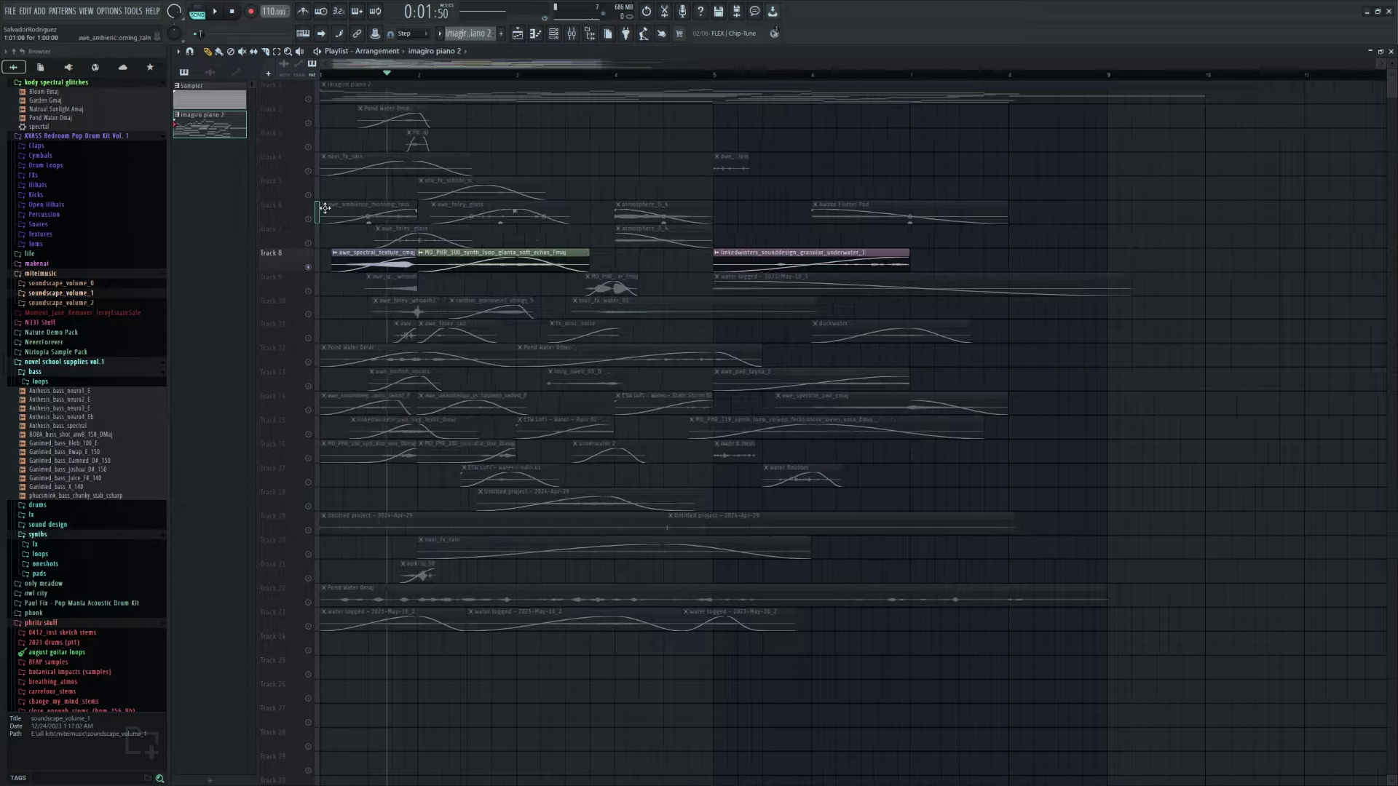
key(space)
scroll(369, 71, up, 3)
key(space)
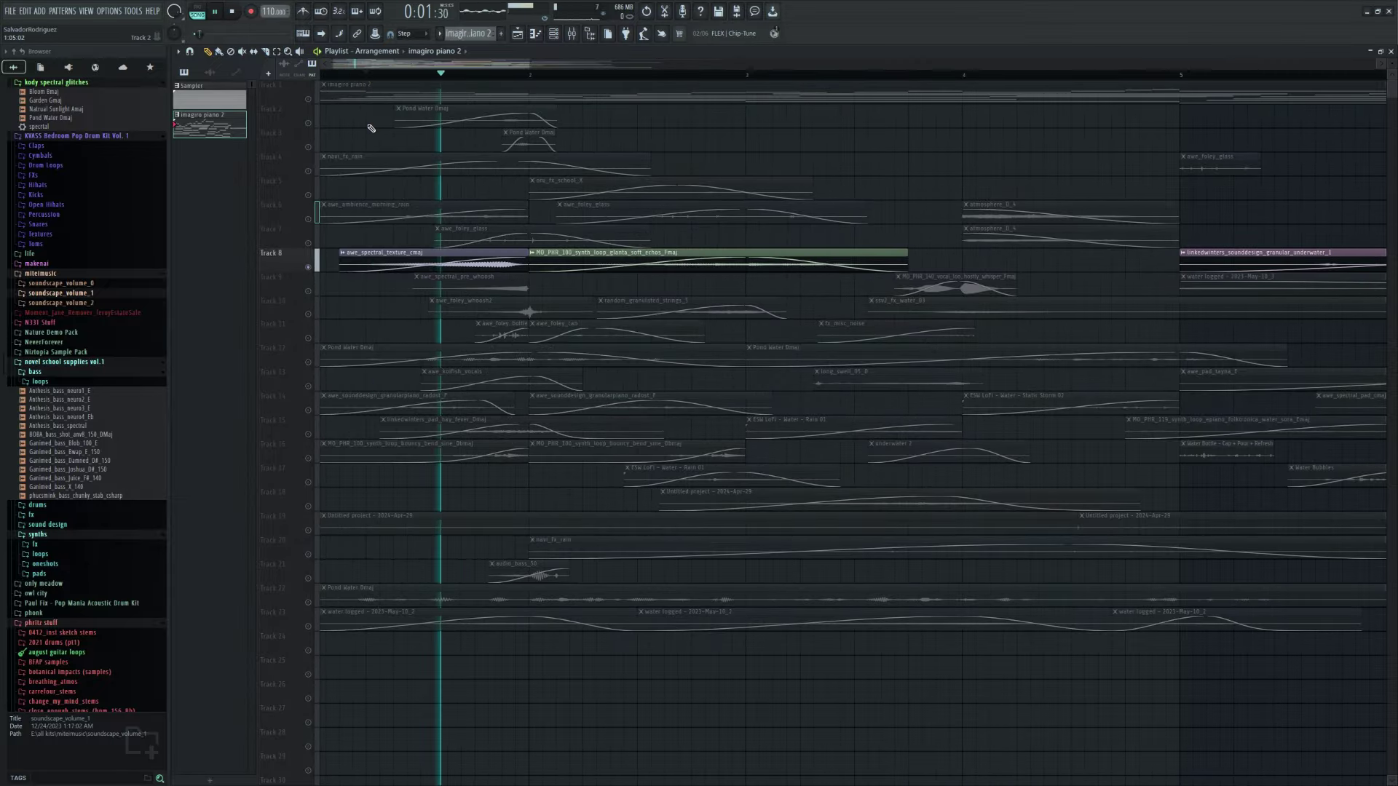
key(space)
- Solo track 9 and play back its spectral pre-whoosh clip leading into bar 2
click(308, 292)
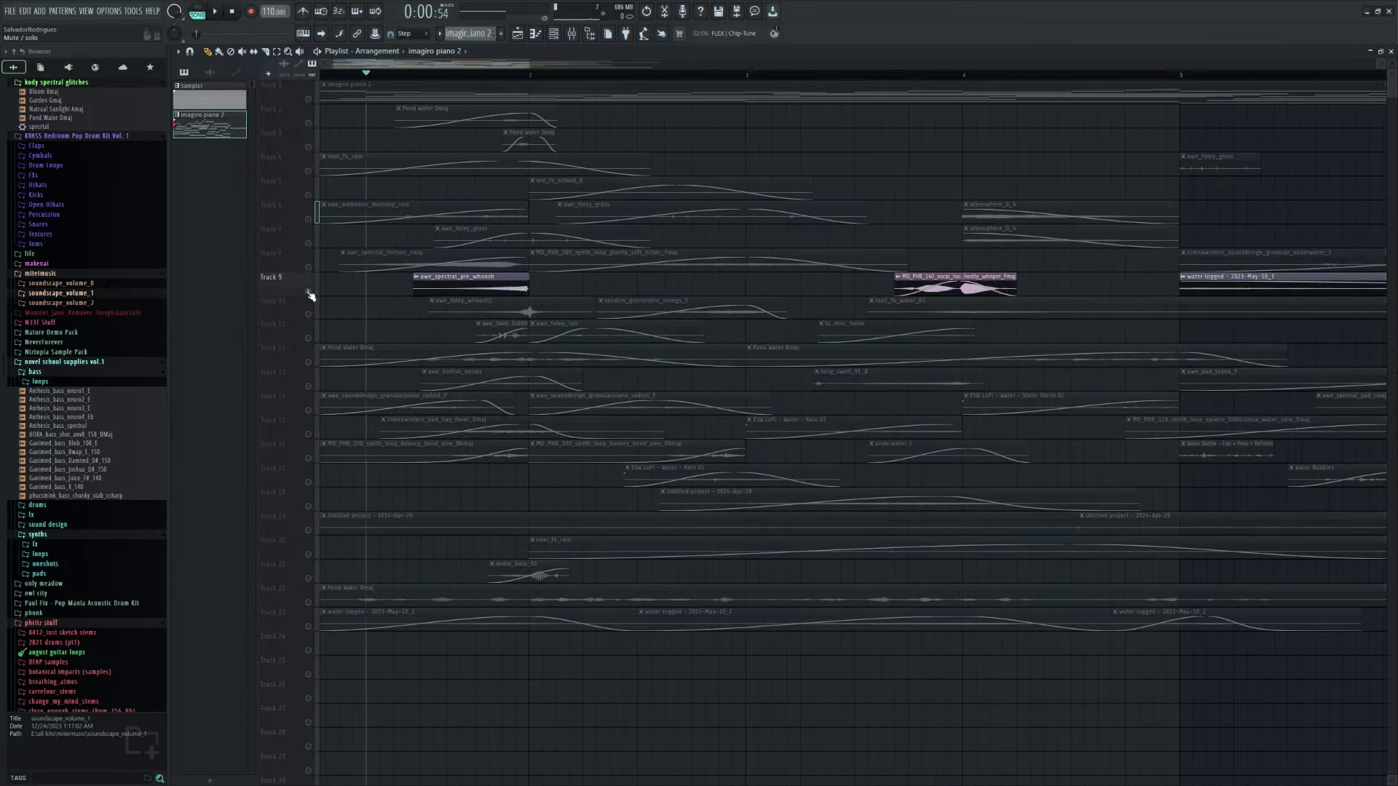
key(space)
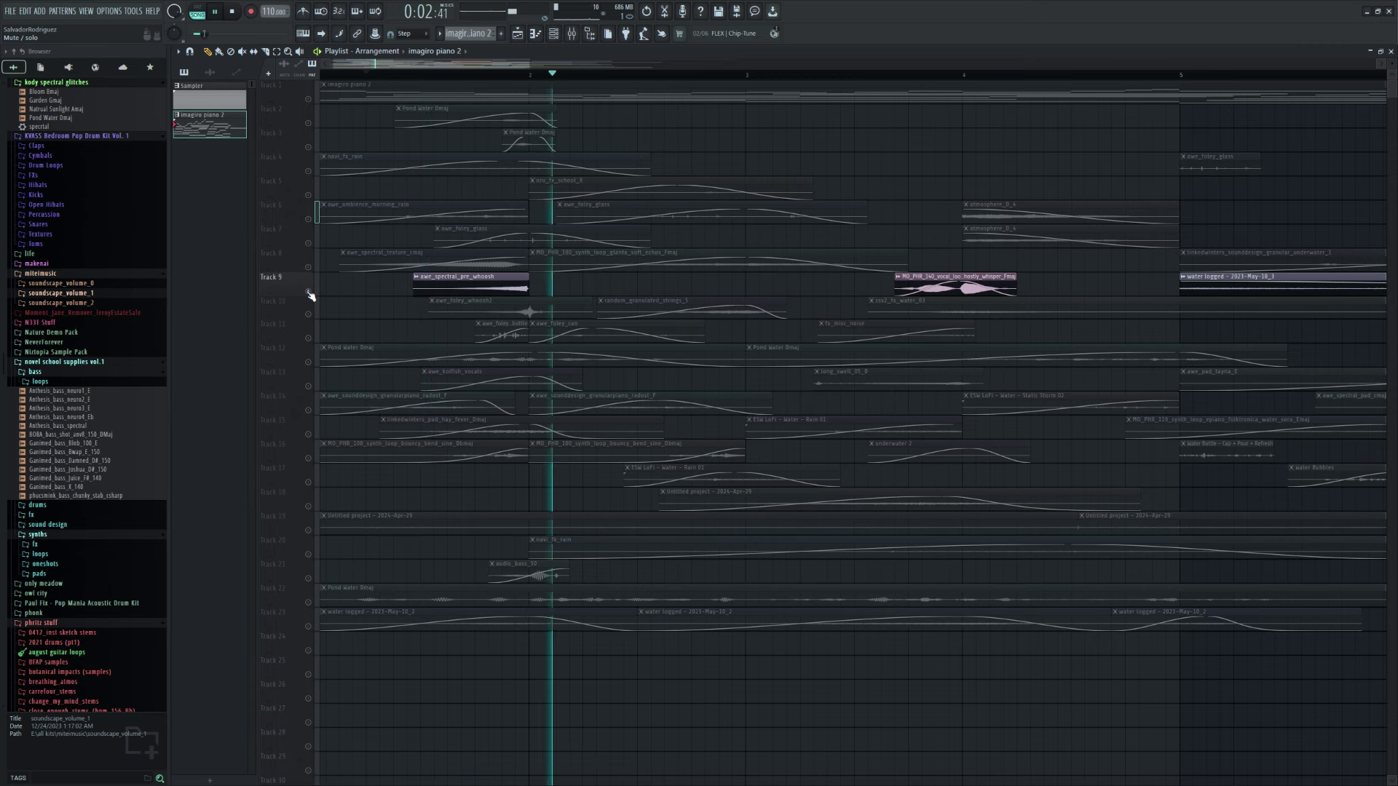
- Solo track 10 and play back its foley whoosh clip from just before the clip in bar 1
click(307, 314)
key(space)
click(451, 74)
key(space)
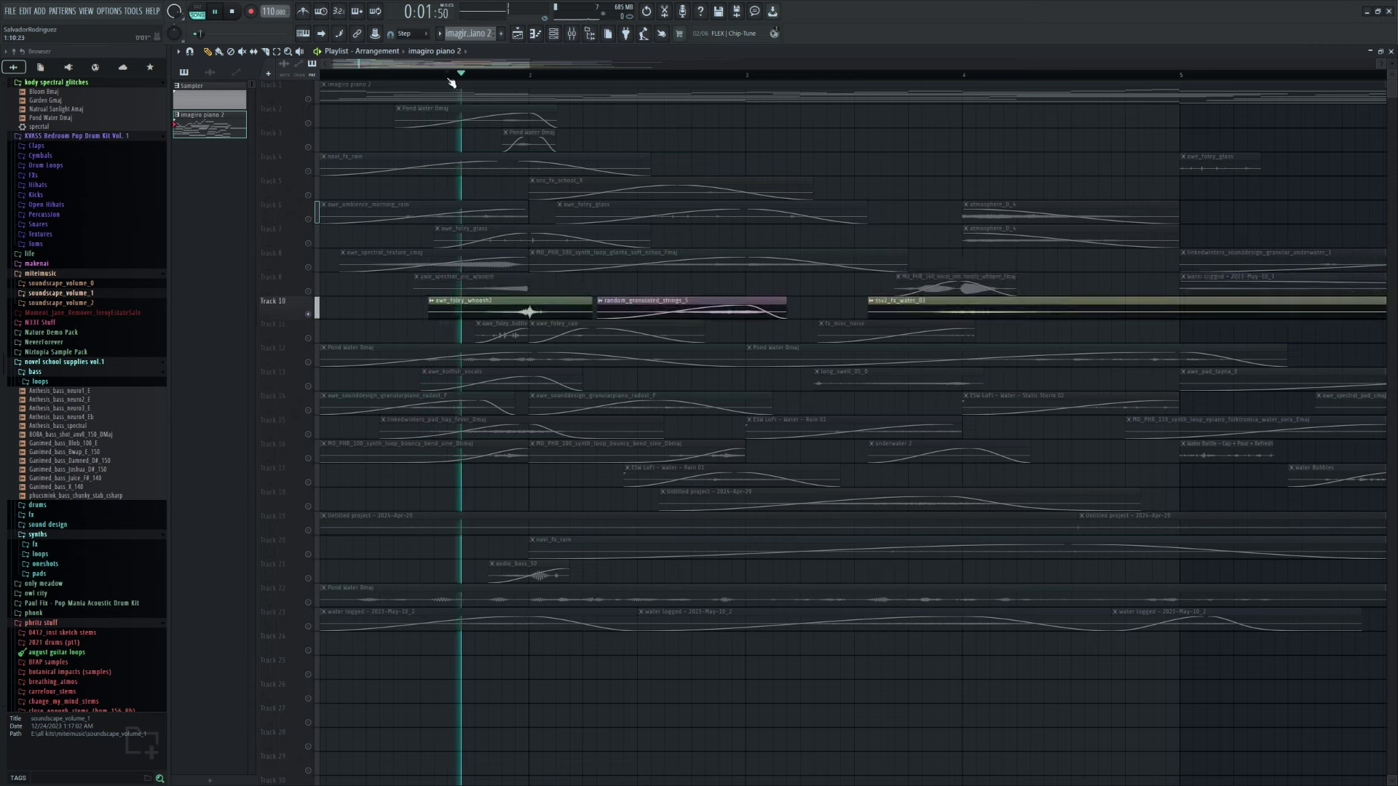
key(space)
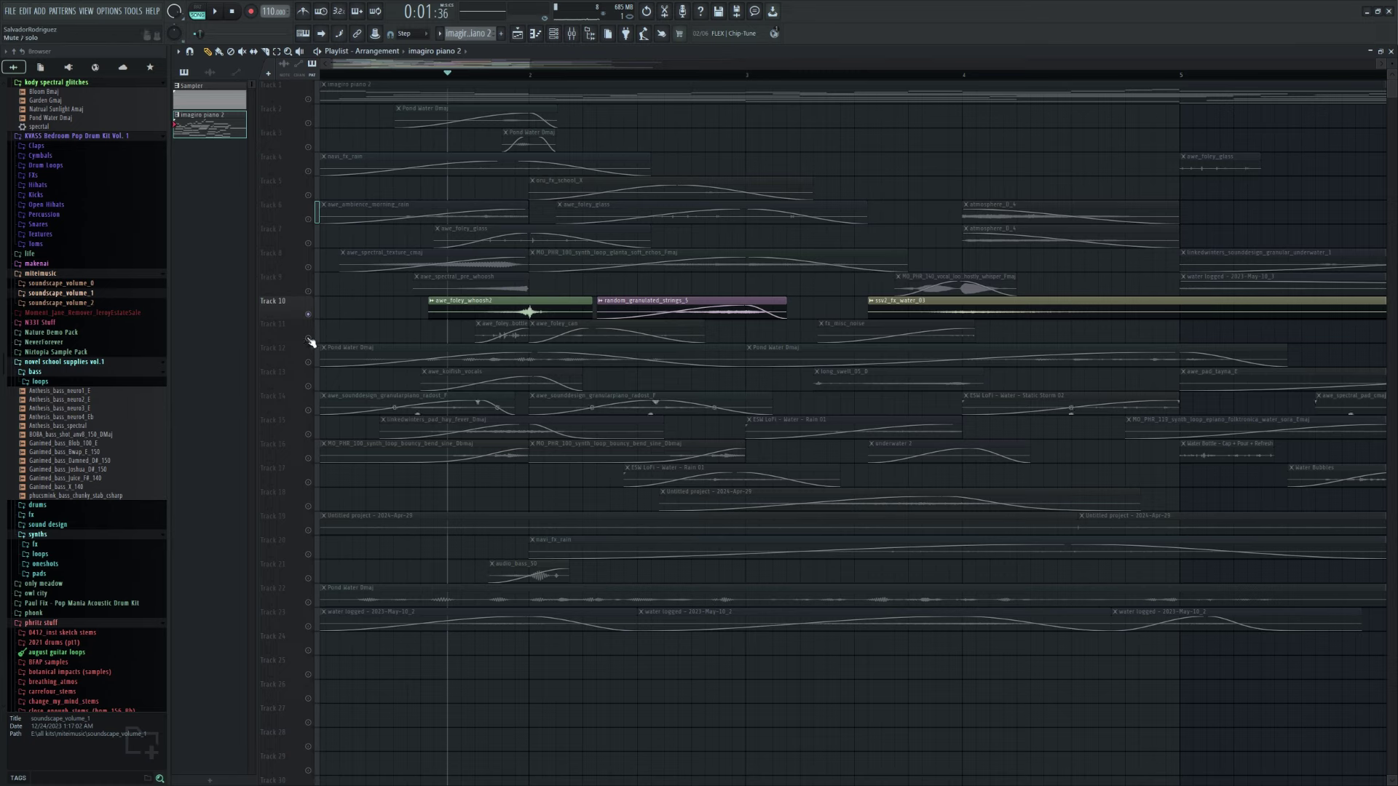
- Solo track 11 on its own and audition its foley bottle and foley can clips
click(308, 338)
key(space)
key(space)
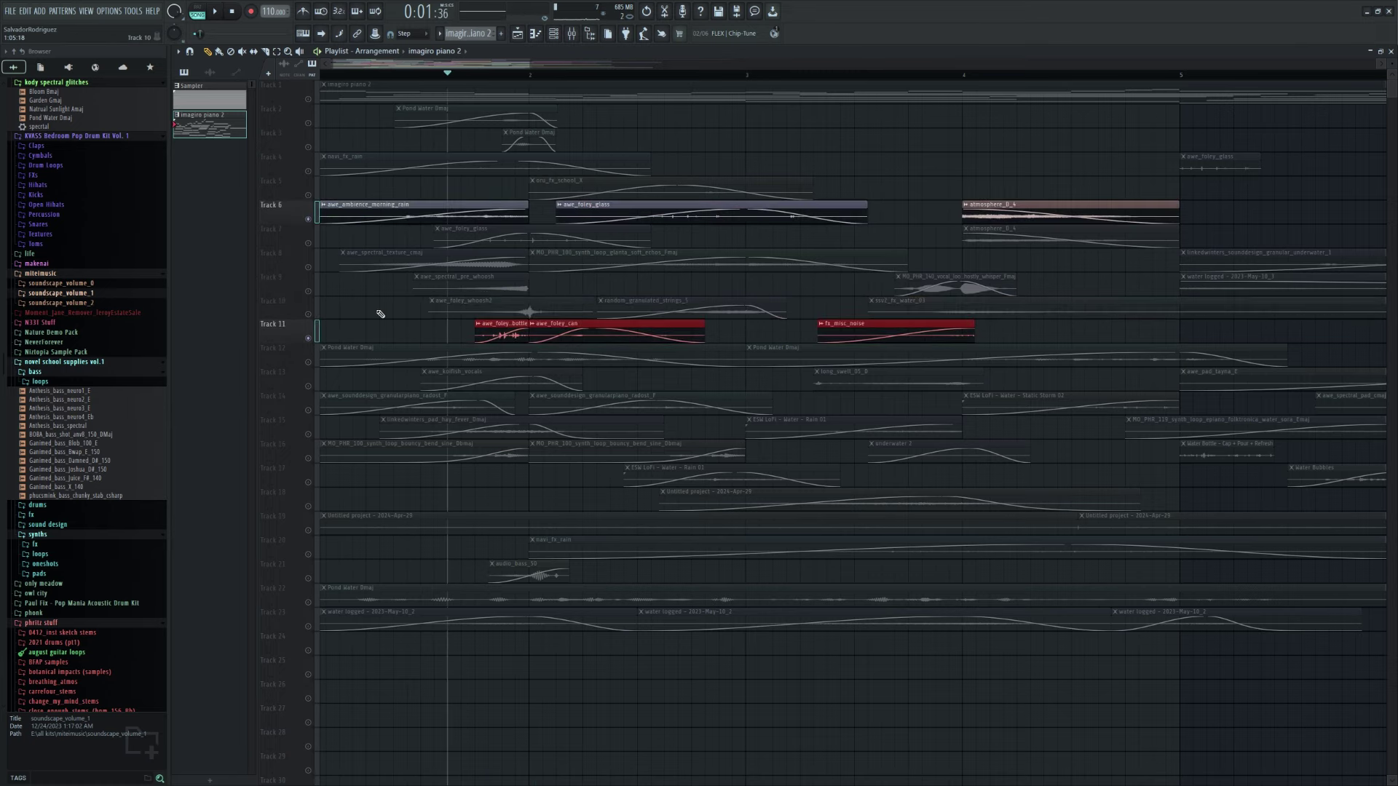
right_click(308, 338)
right_click(308, 338)
key(space)
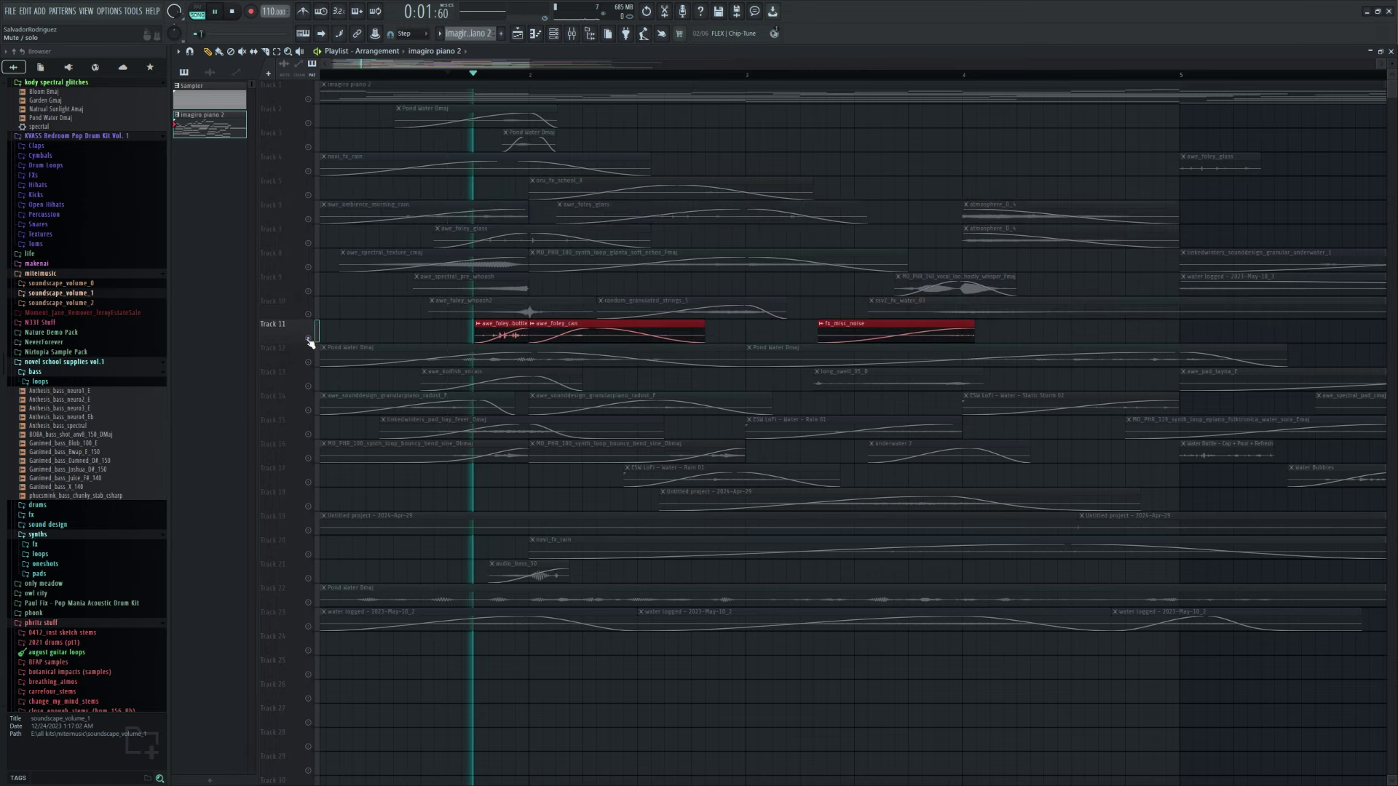
key(space)
- Solo track 12 to isolate its two Pond Water Dmaj clips
click(308, 362)
scroll(355, 82, down, 4)
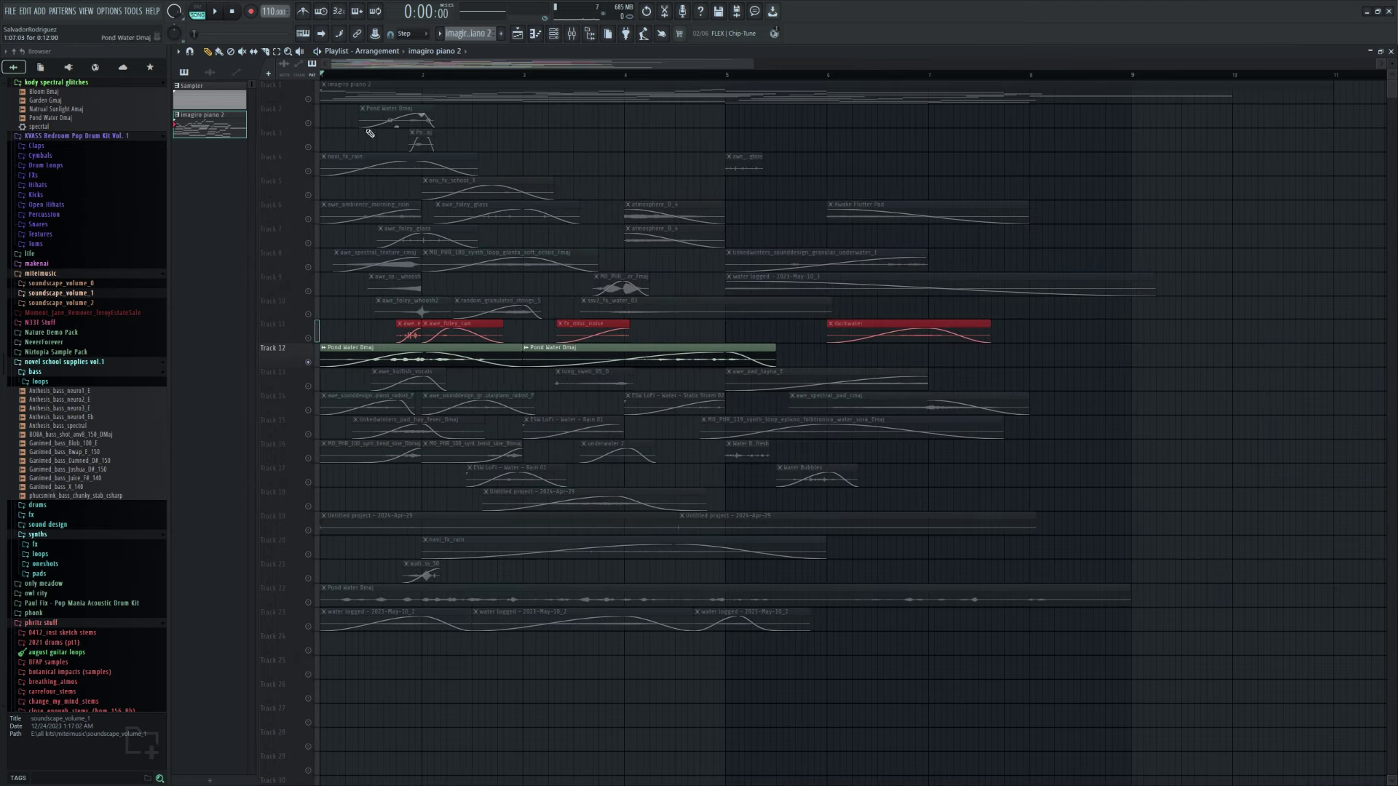
- Place another Pond Water Dmaj clip in the empty area of track 4 and extend it to show the sample's full length
click(388, 107)
scroll(388, 107, down, 4)
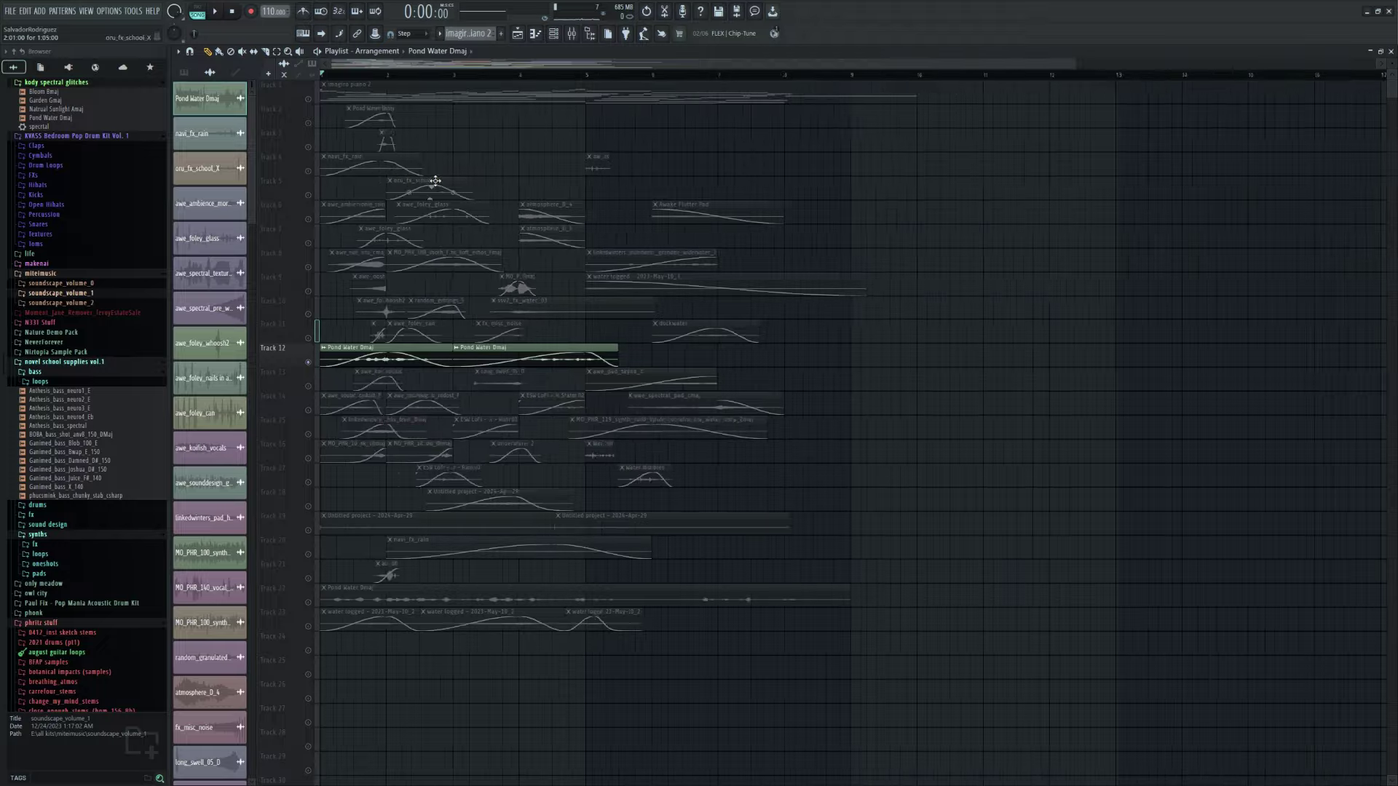
click(775, 158)
scroll(776, 159, down, 2)
drag(775, 154, 1386, 157)
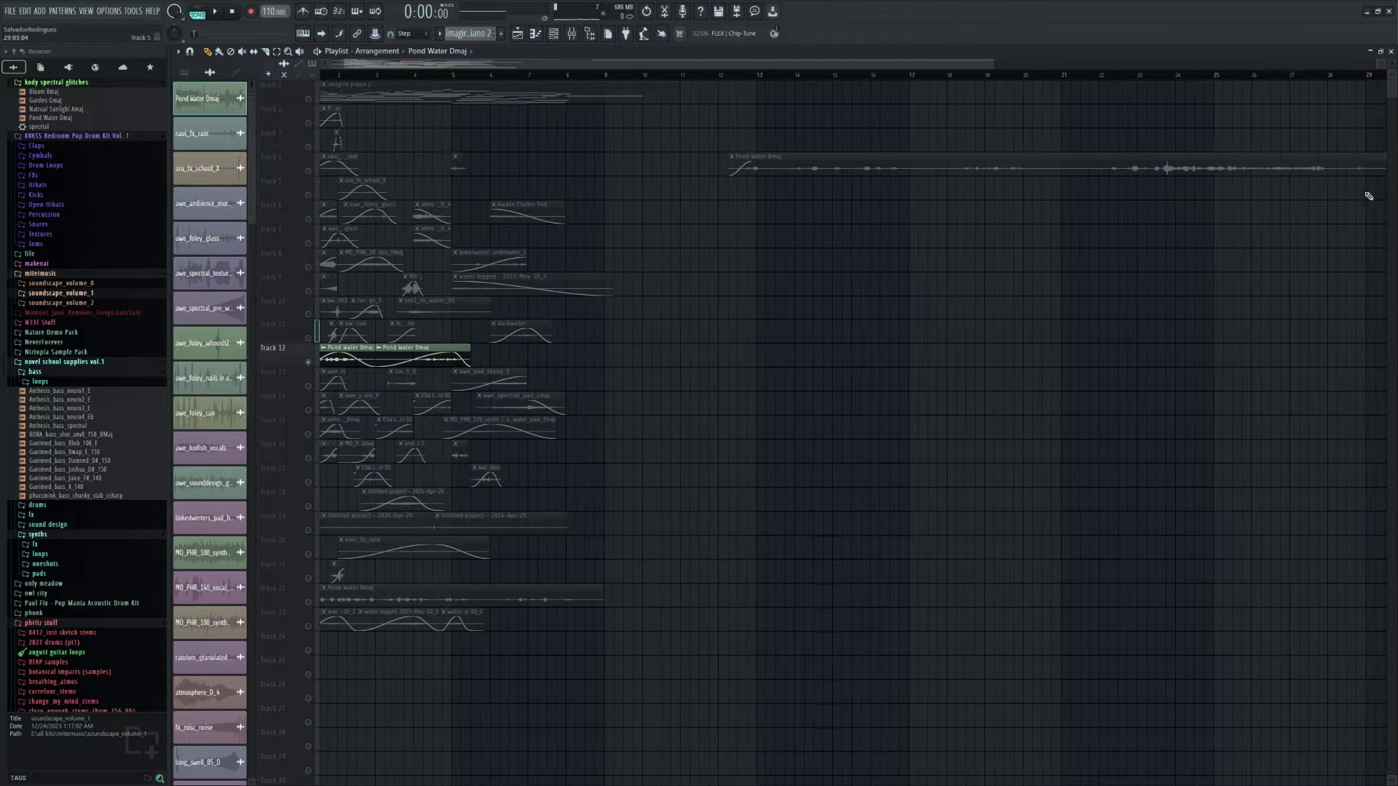
scroll(739, 308, down, 2)
drag(1224, 163, 1300, 164)
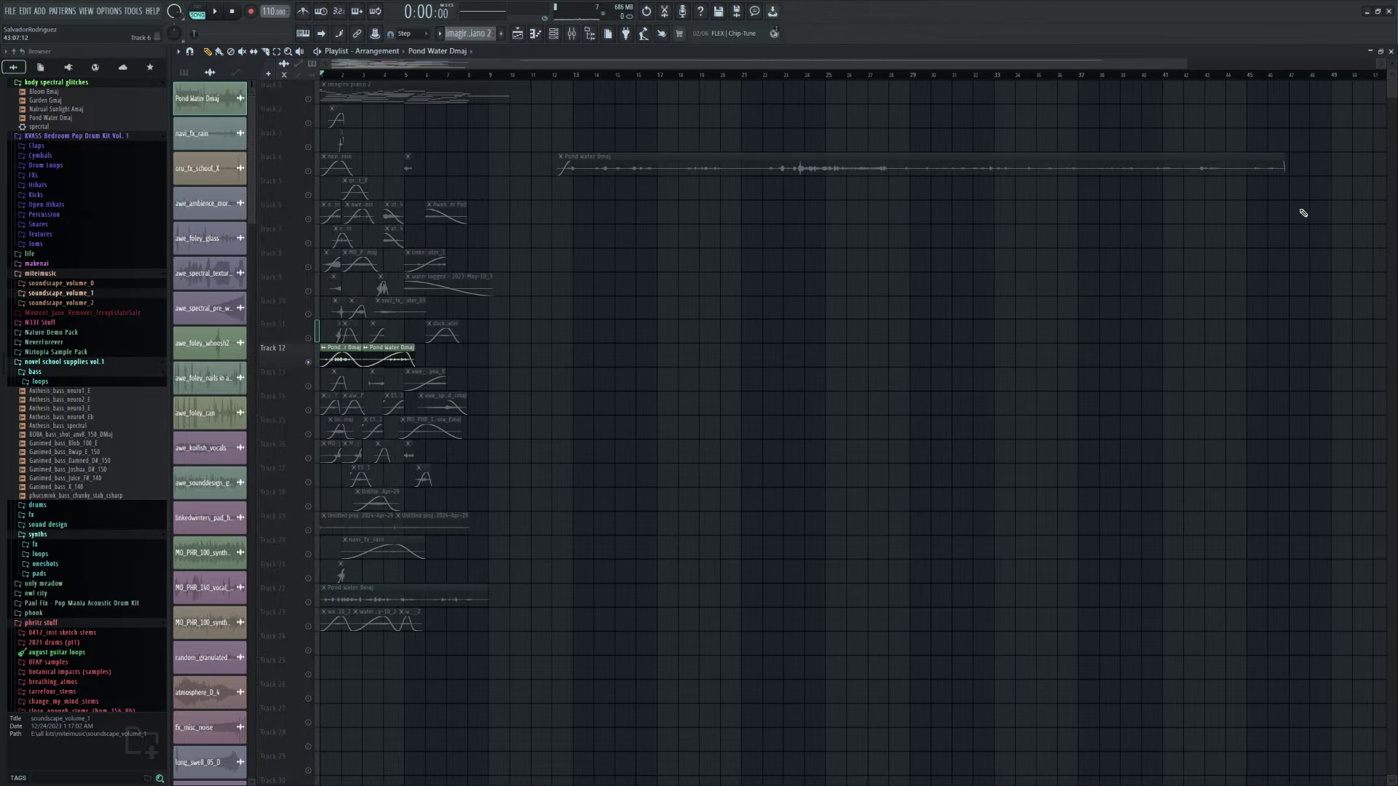
scroll(1147, 164, down, 2)
scroll(1122, 154, down, 2)
drag(1112, 156, 1201, 154)
scroll(1184, 157, down, 1)
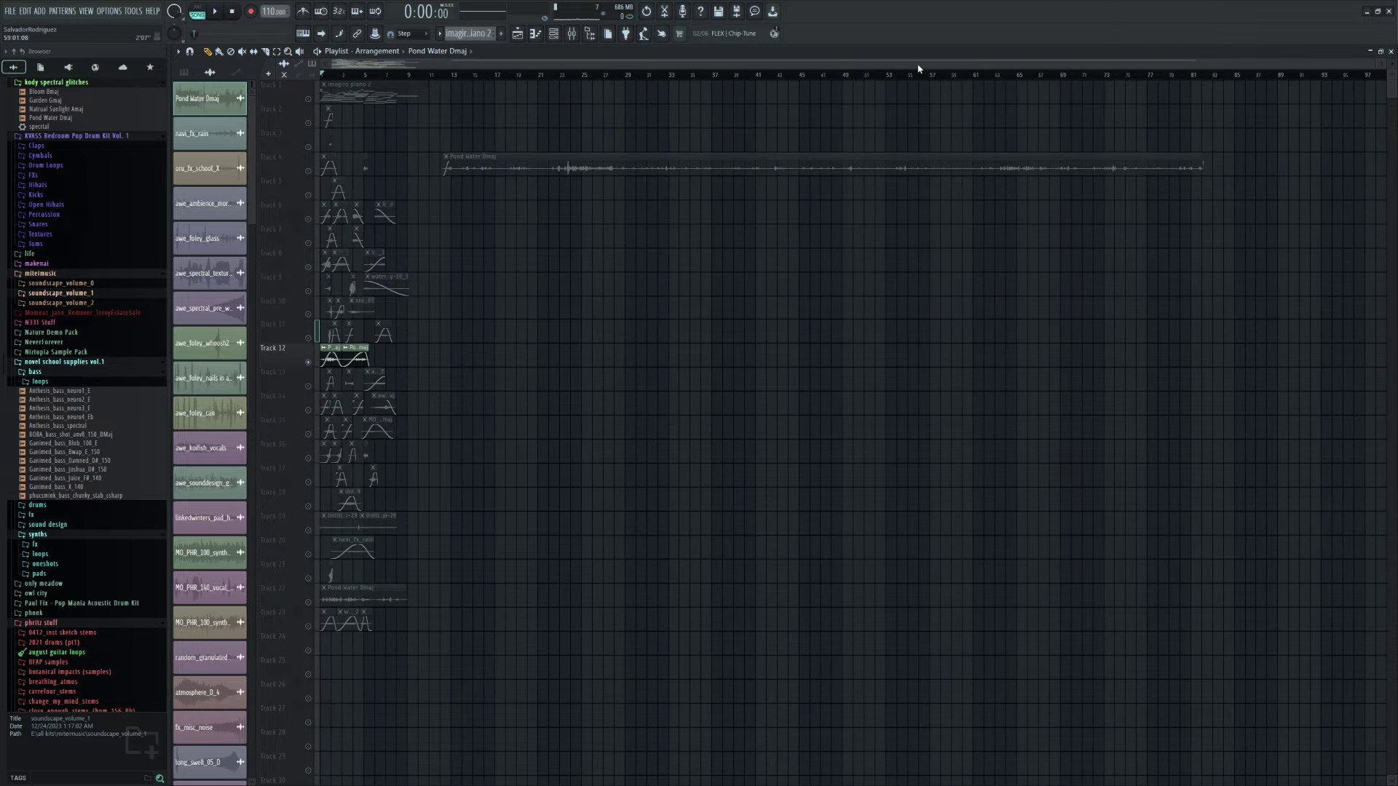
scroll(1082, 88, right, 3)
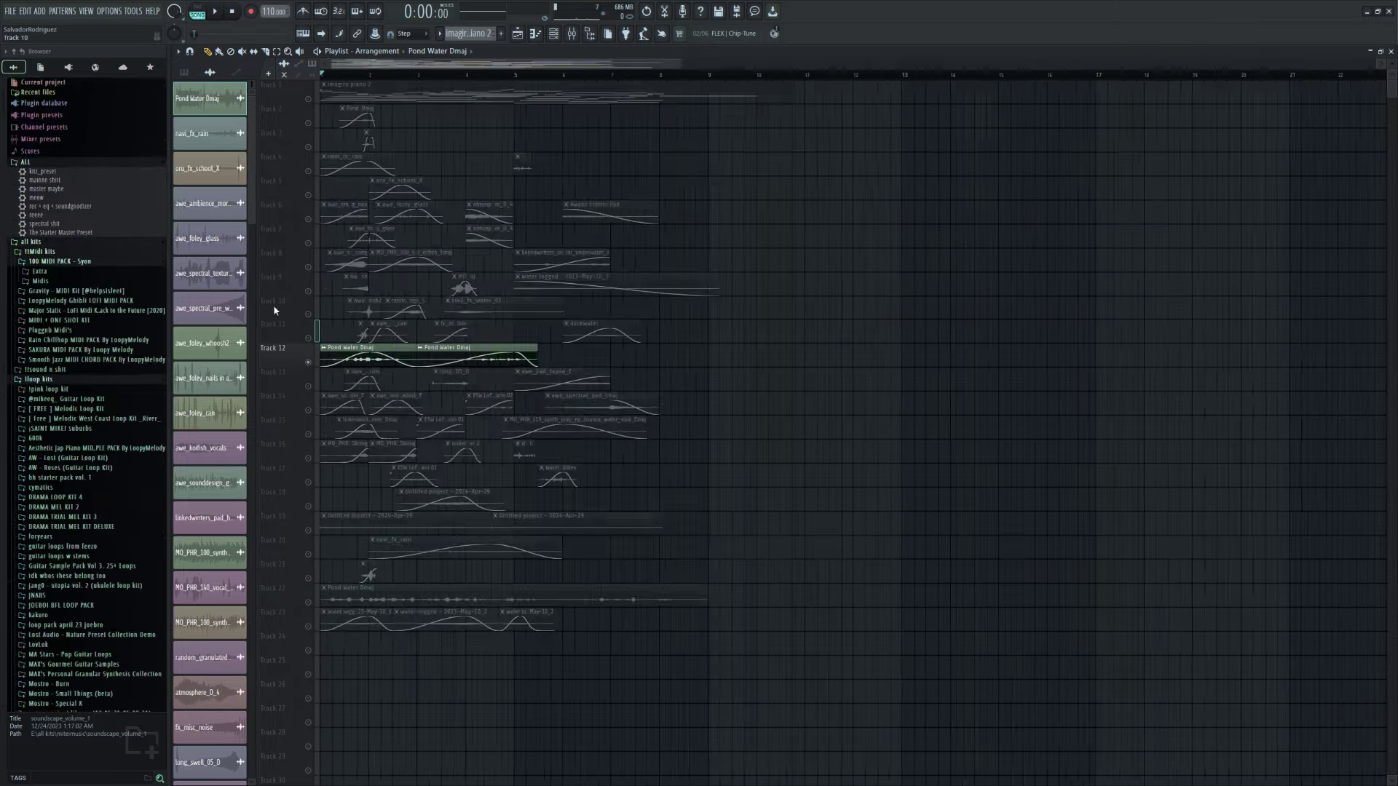
- Play back track 12's Pond Water Dmaj clip, and solo track 13 to audition its opening koifish vocals clip
key(space)
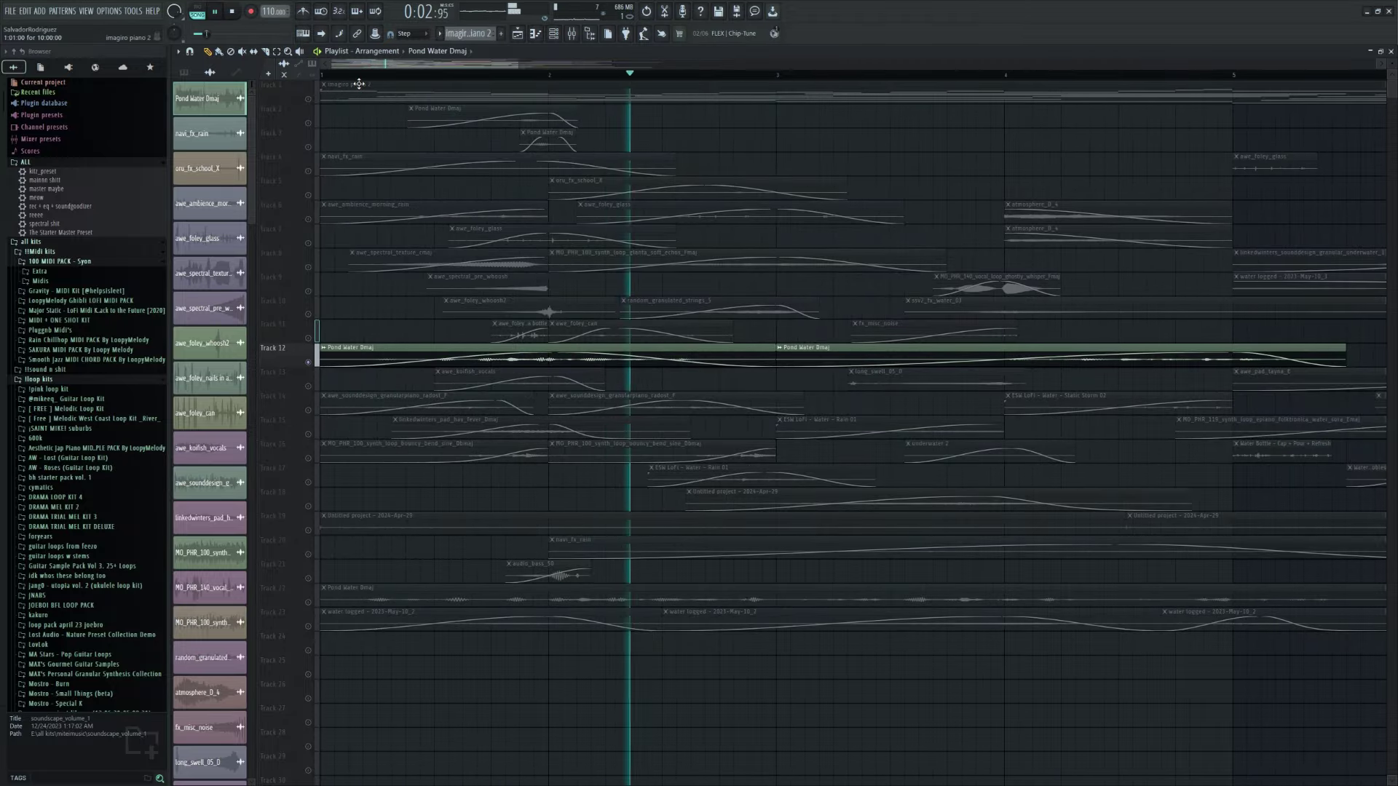
key(space)
key(Down)
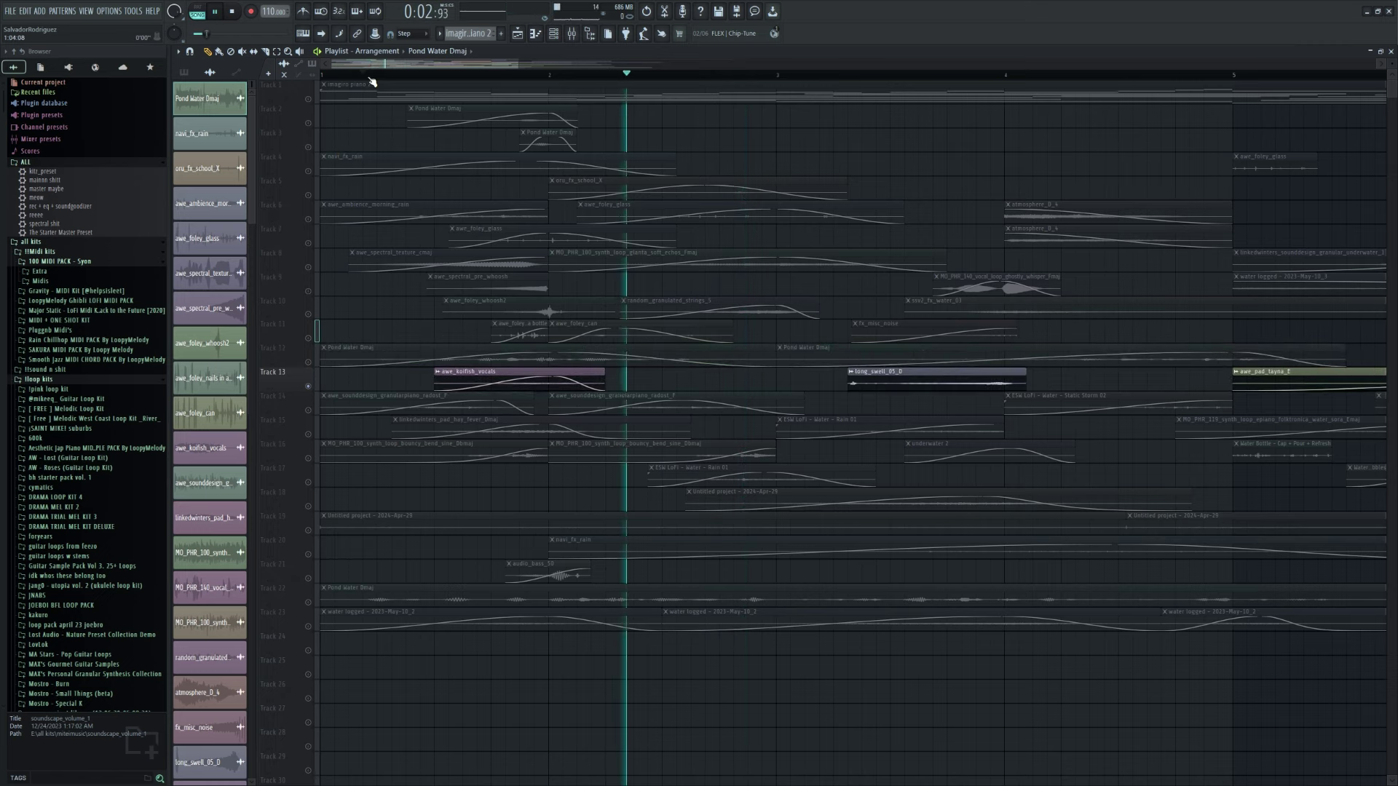
key(space)
- Solo track 14 and play back its opening granular piano clip
click(311, 407)
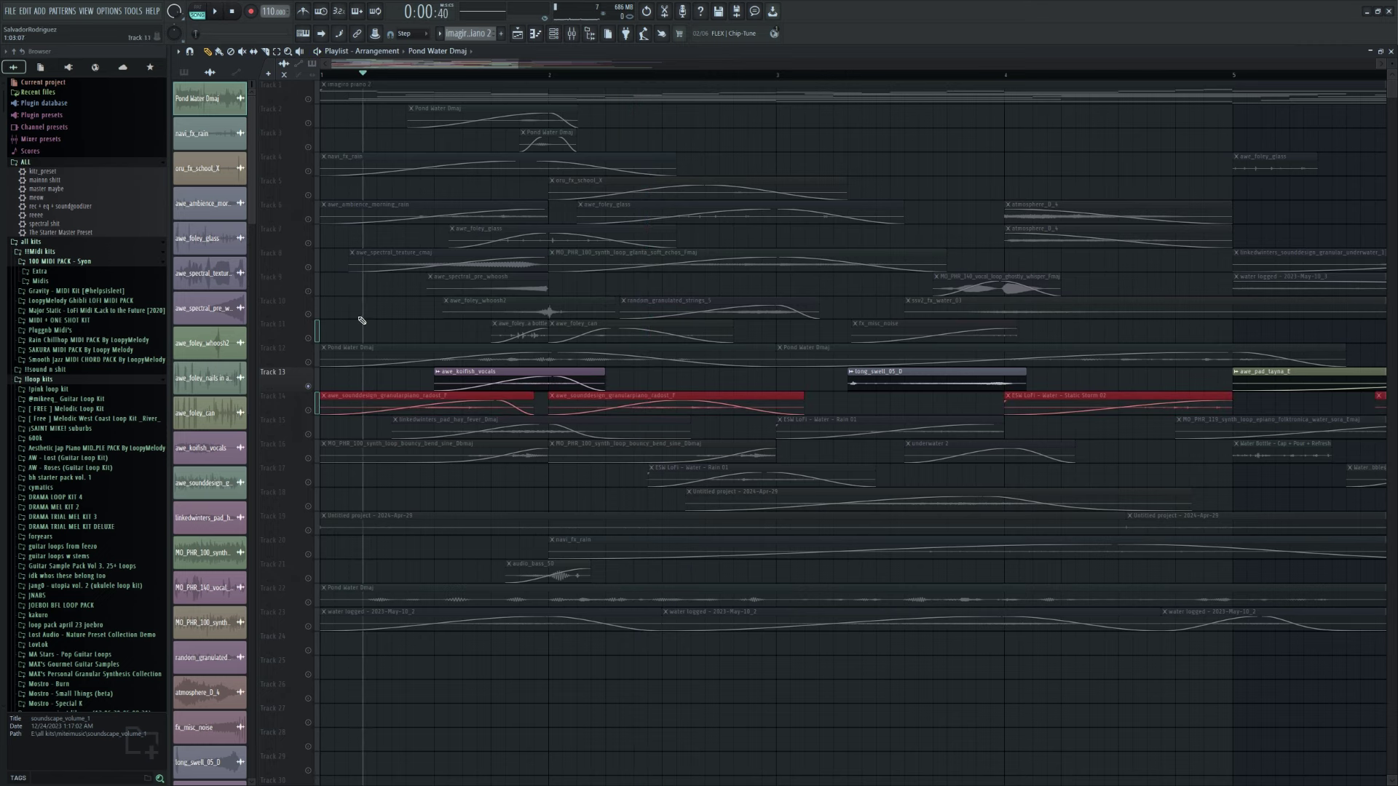
click(348, 385)
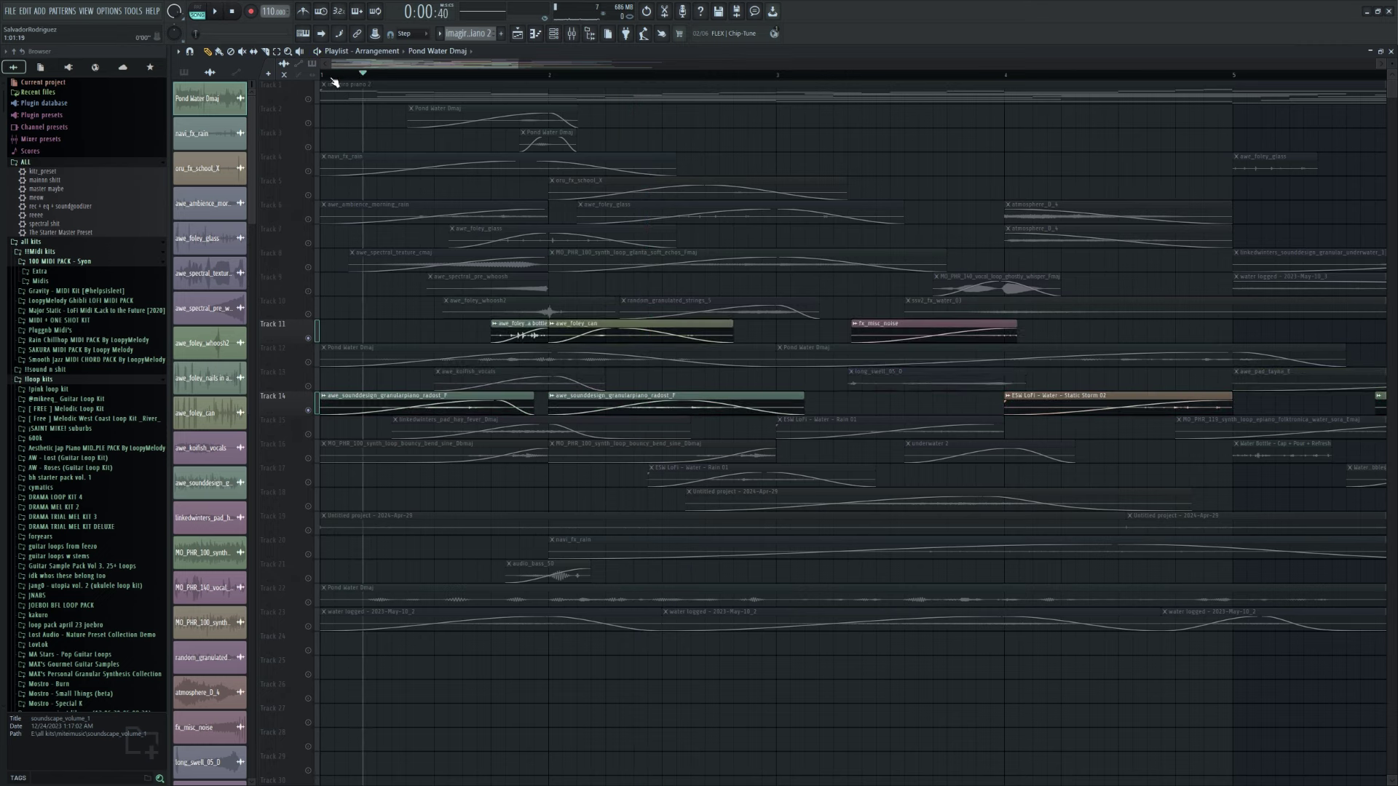
key(space)
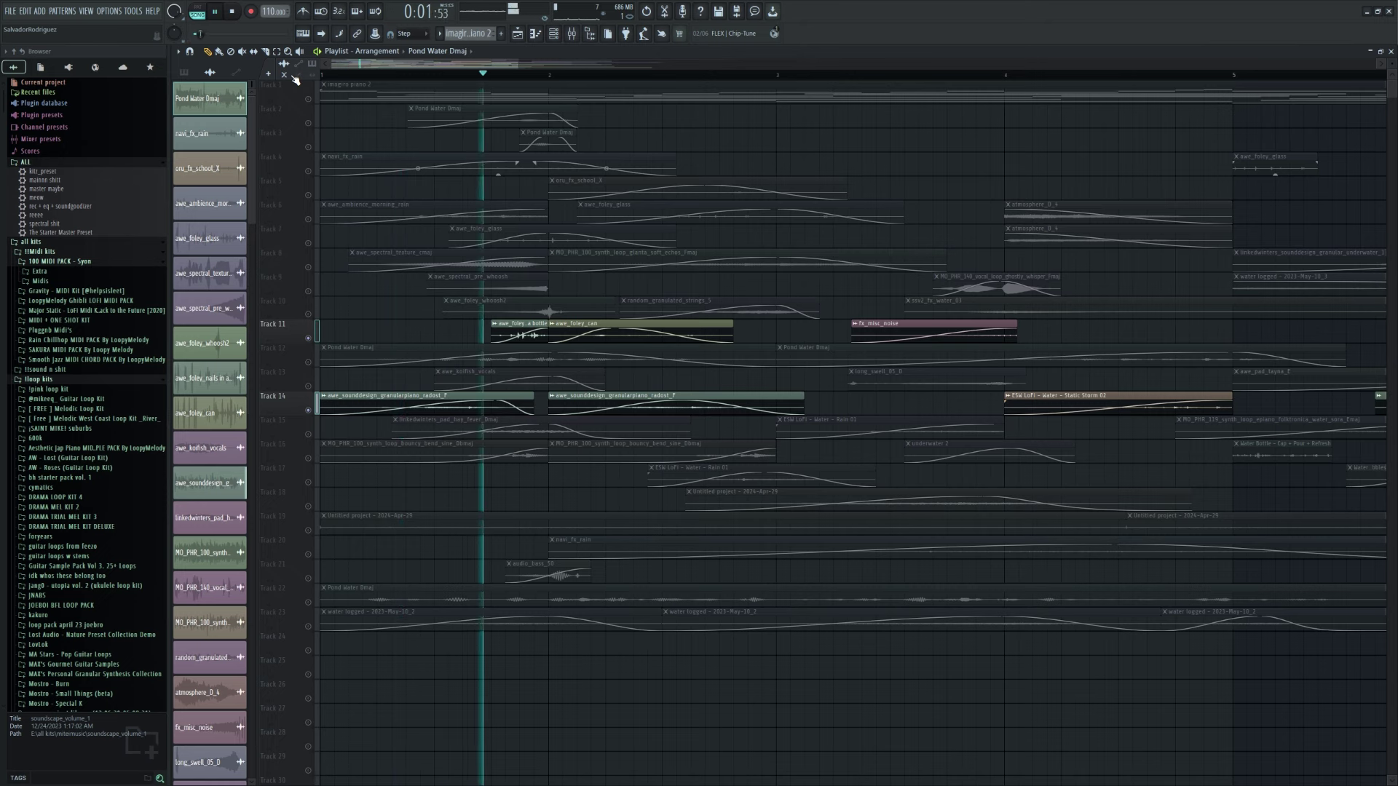
key(space)
- Solo track 15 and play back its opening pad clip from the beginning of the arrangement
click(314, 435)
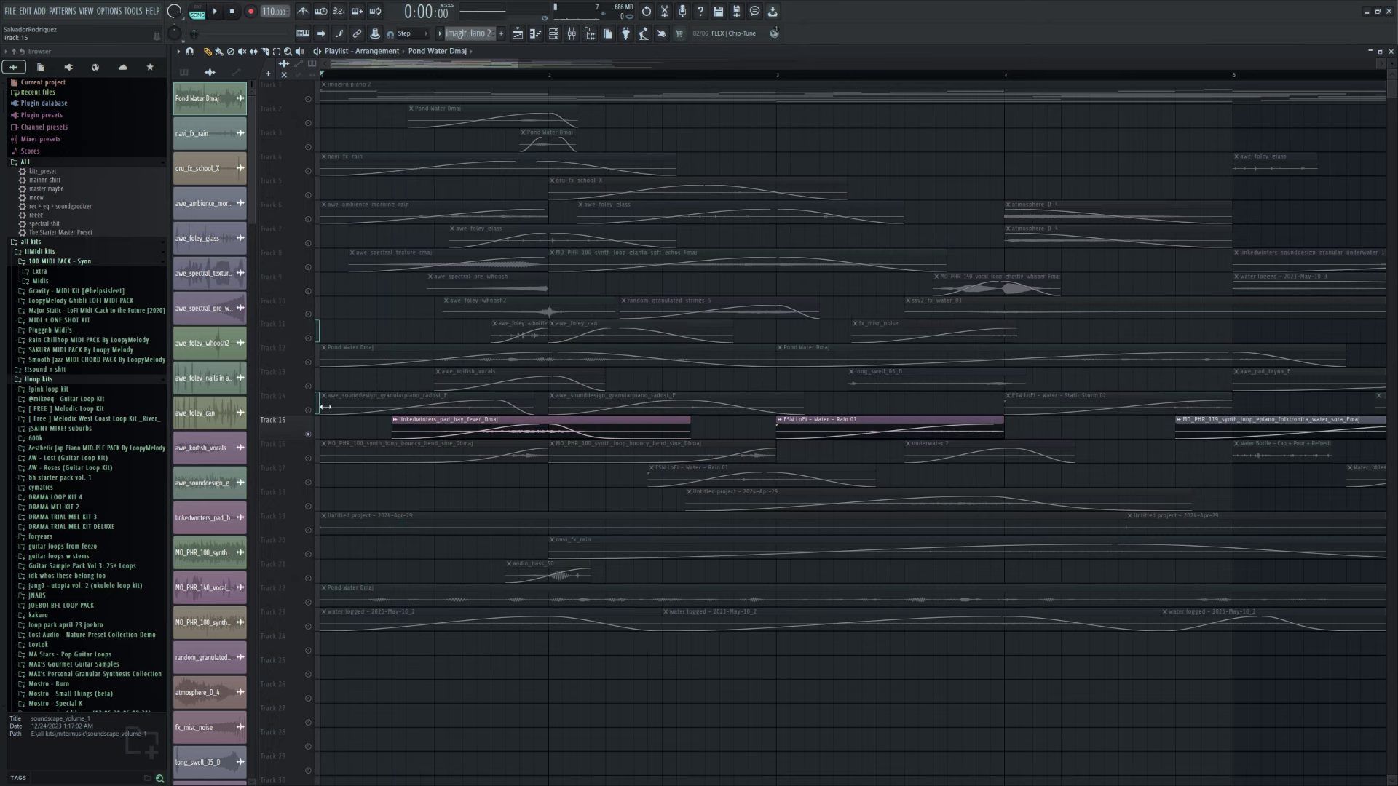
key(space)
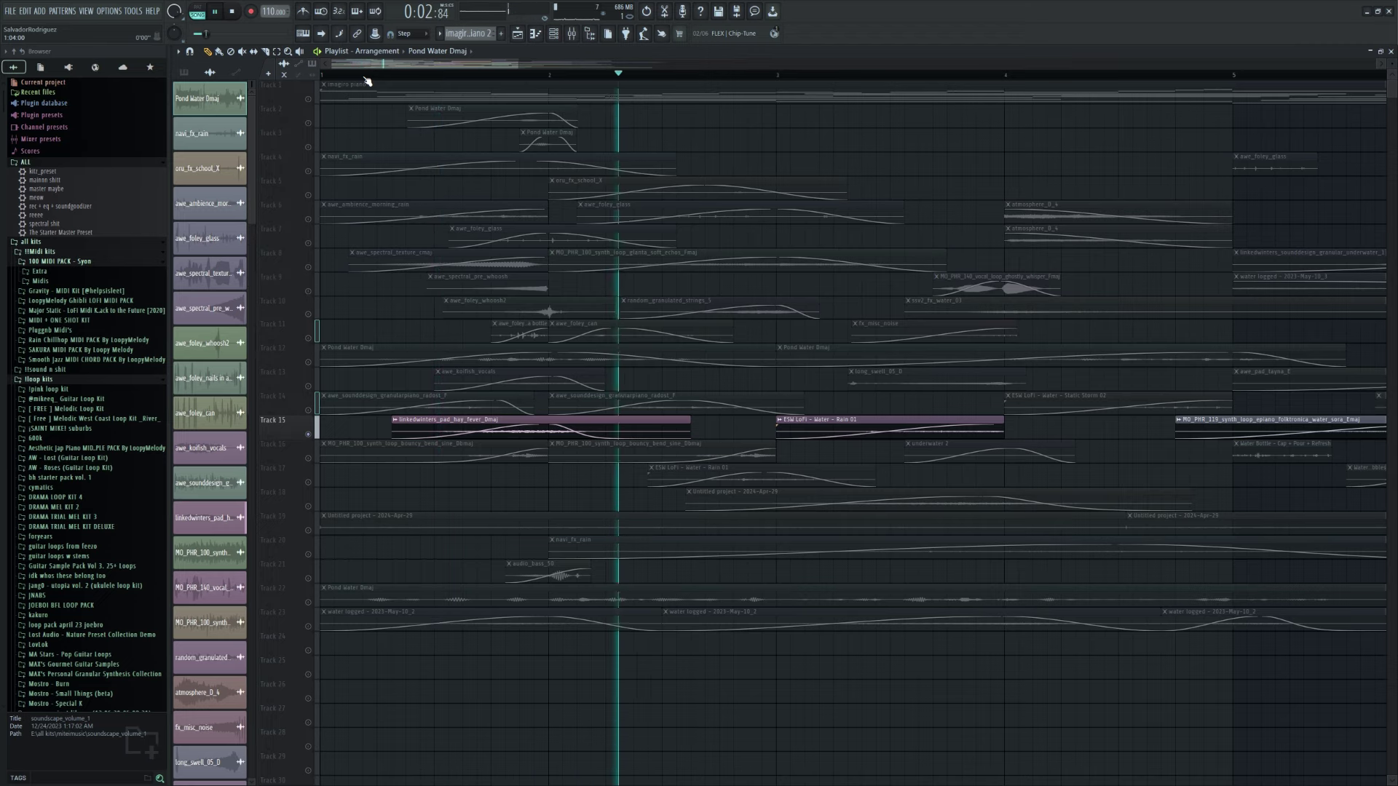
key(space)
- Solo track 16 and play back its bouncy bend sine synth loop clips from the beginning
click(308, 459)
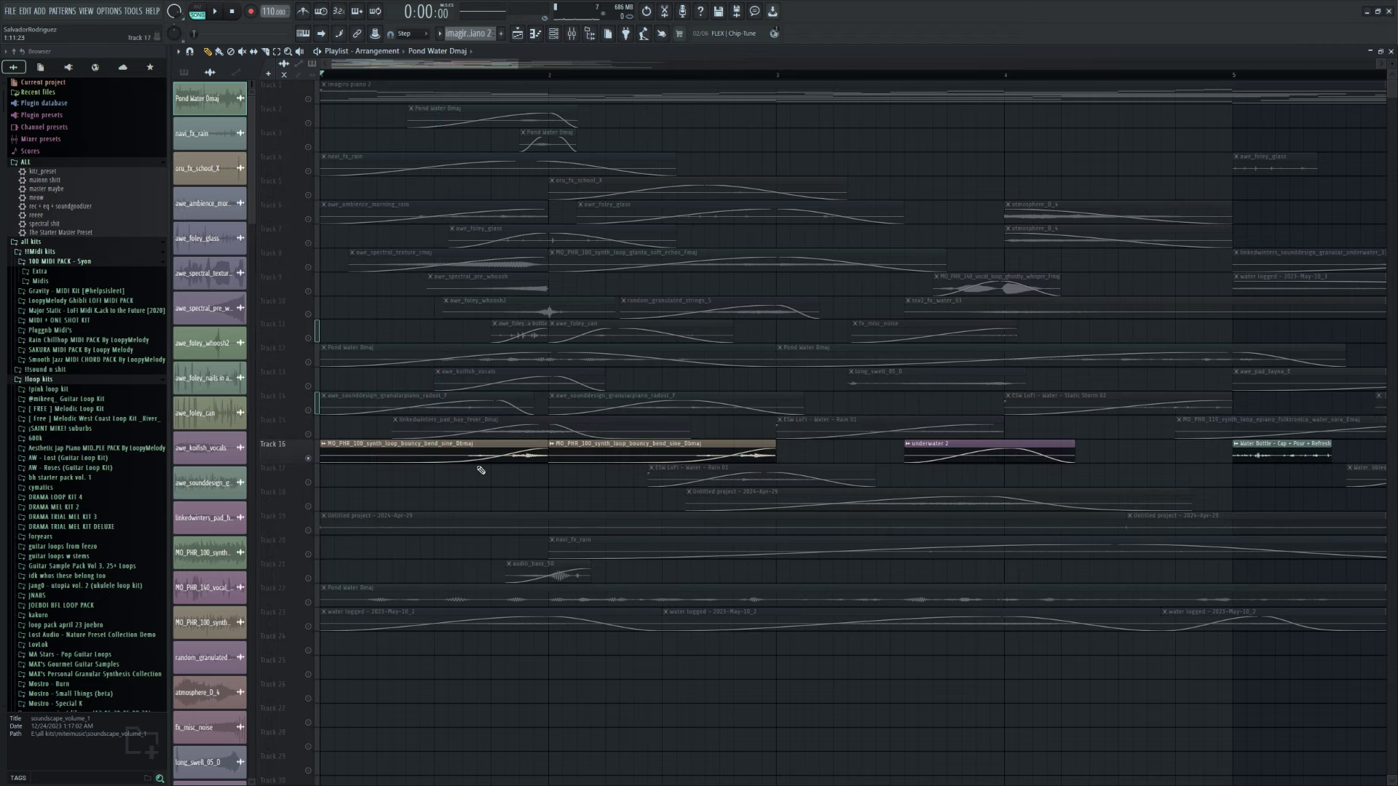
scroll(481, 470, down, 3)
key(space)
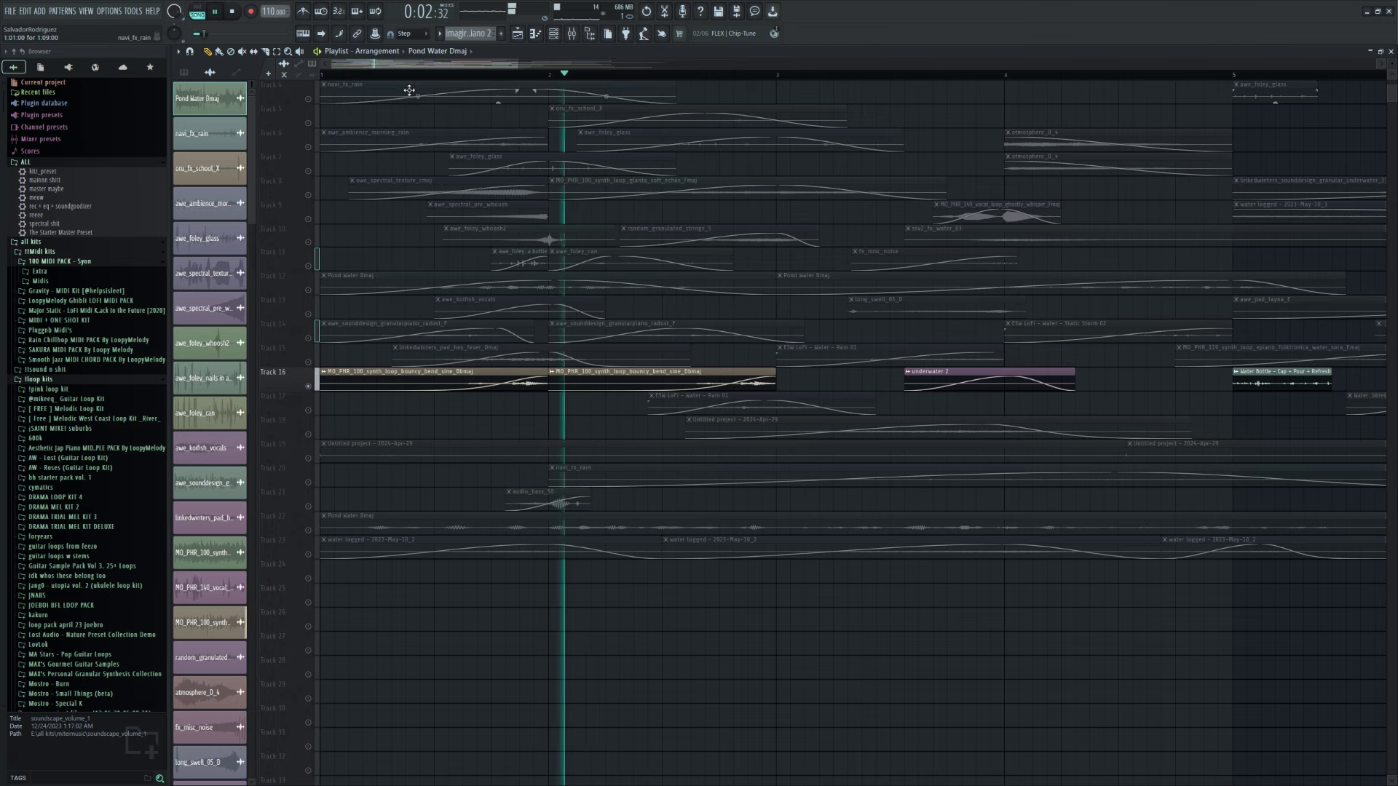
key(space)
- Solo track 19 and play back its Untitled project recording from the beginning
click(312, 462)
scroll(345, 407, up, 5)
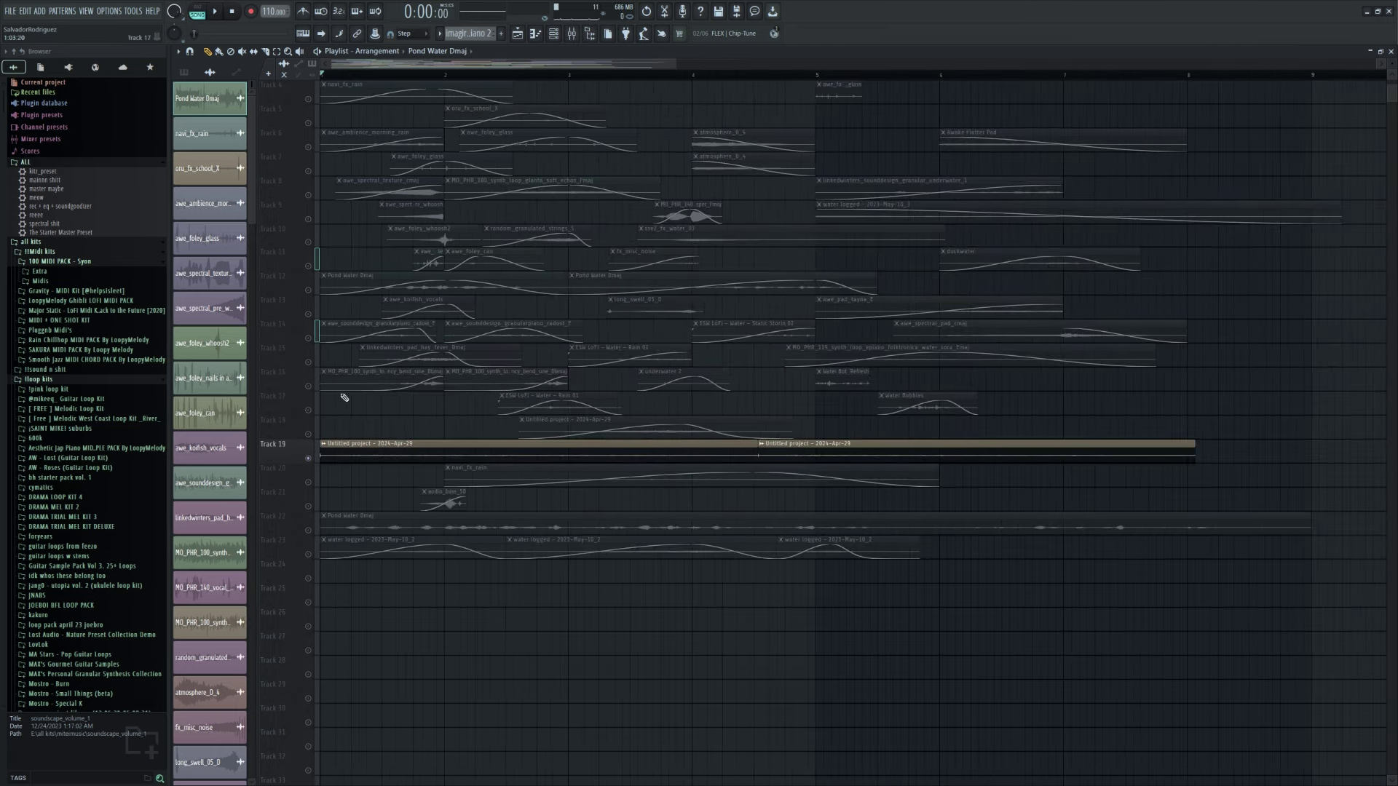
key(space)
scroll(303, 352, down, 5)
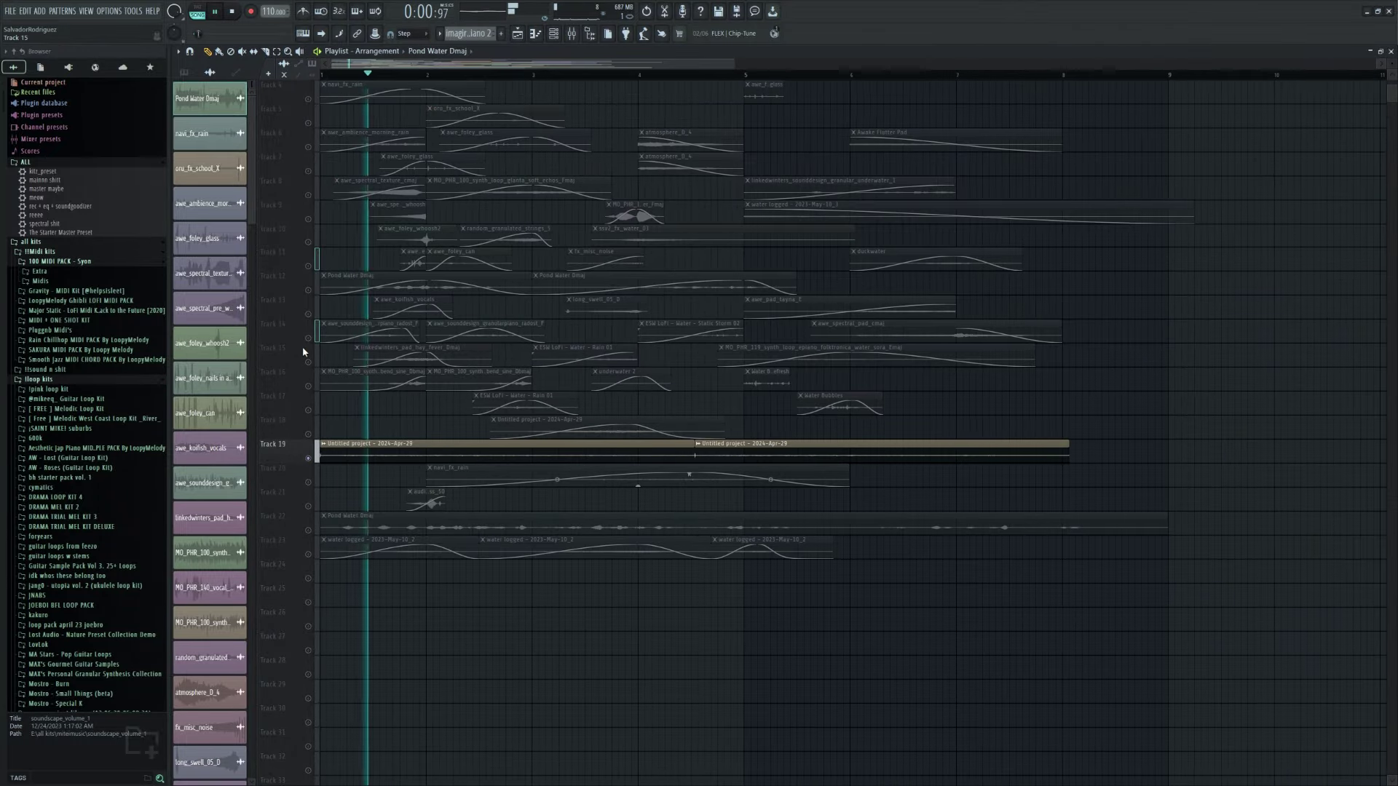
key(space)
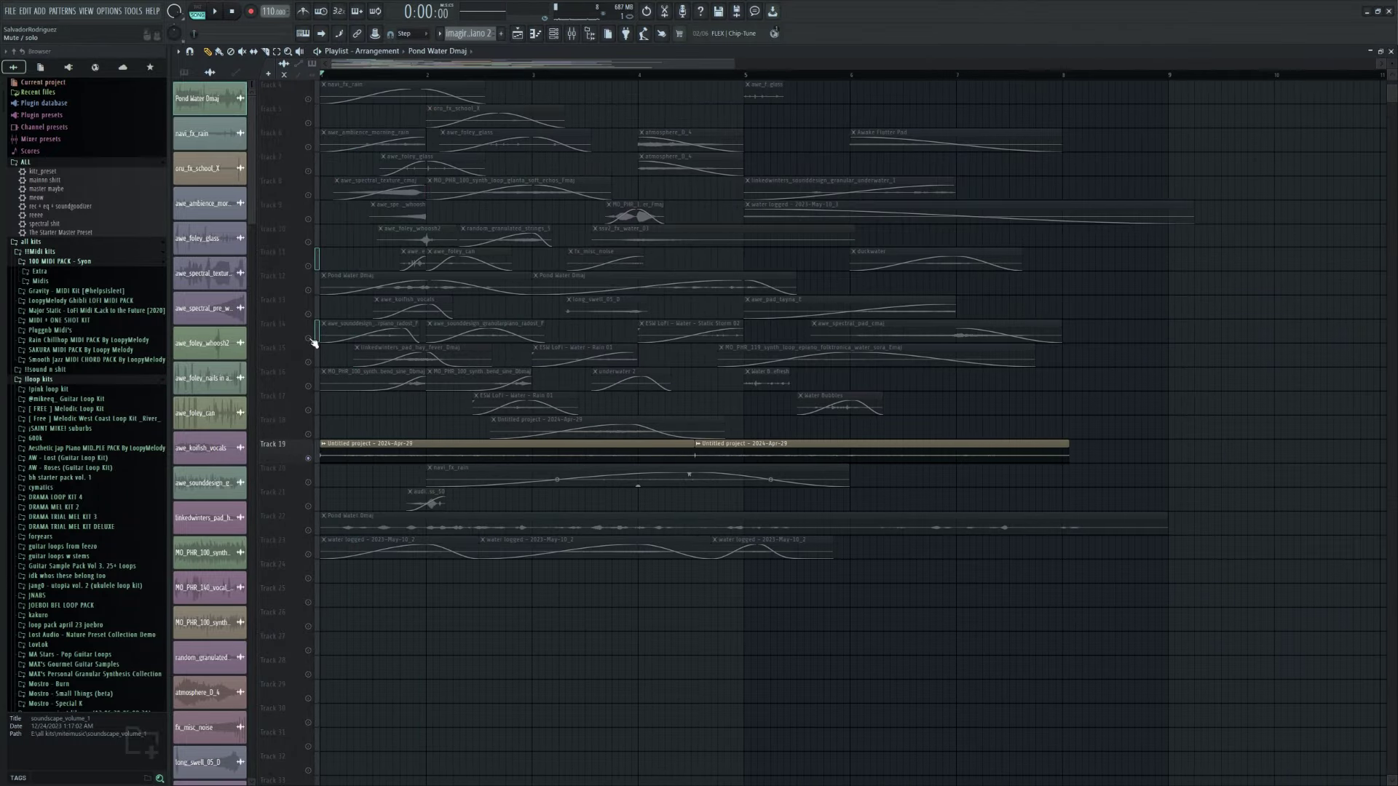
- Open the ValhallaRoom reverb on the mixer's Master track, examine its mix, decay and cut settings, and return to the playlist
click(582, 30)
click(214, 241)
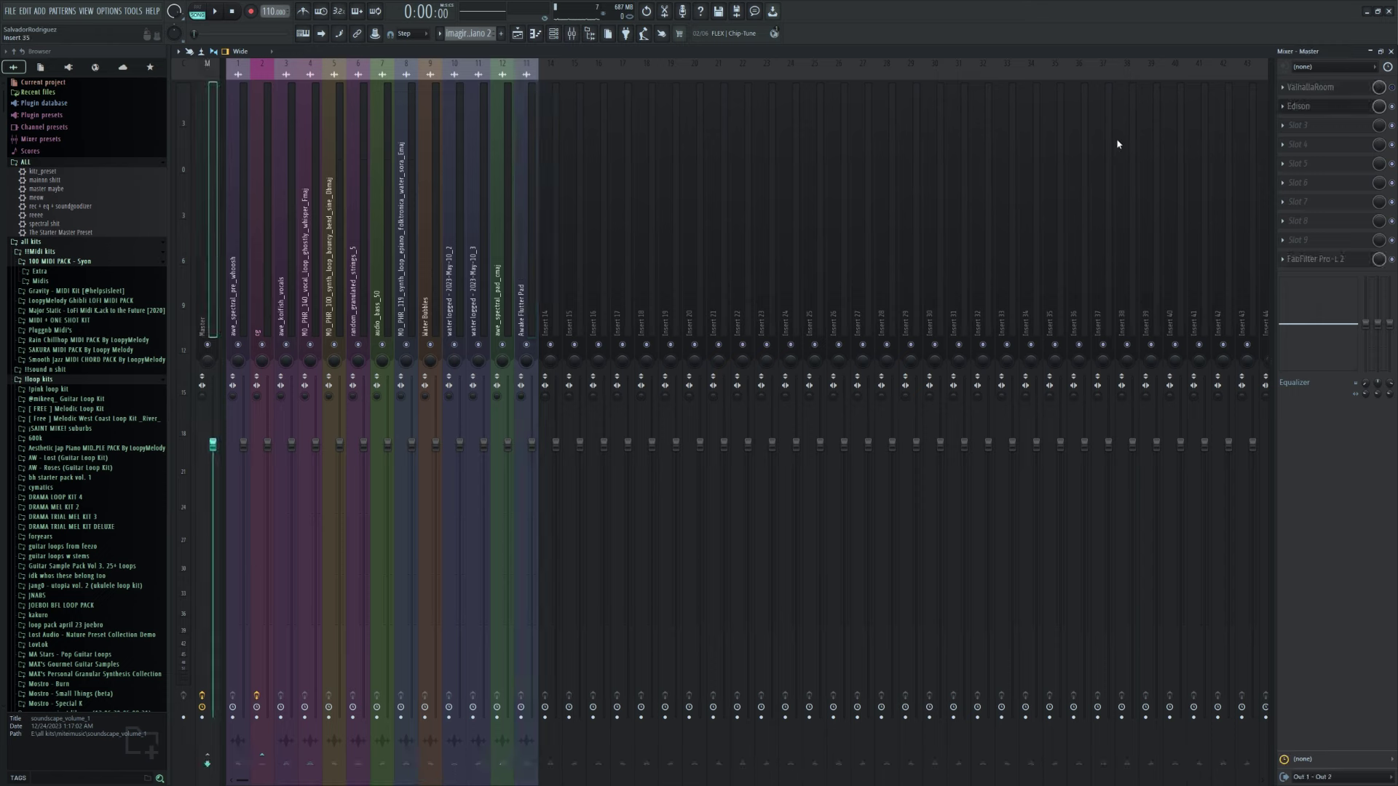
click(1352, 88)
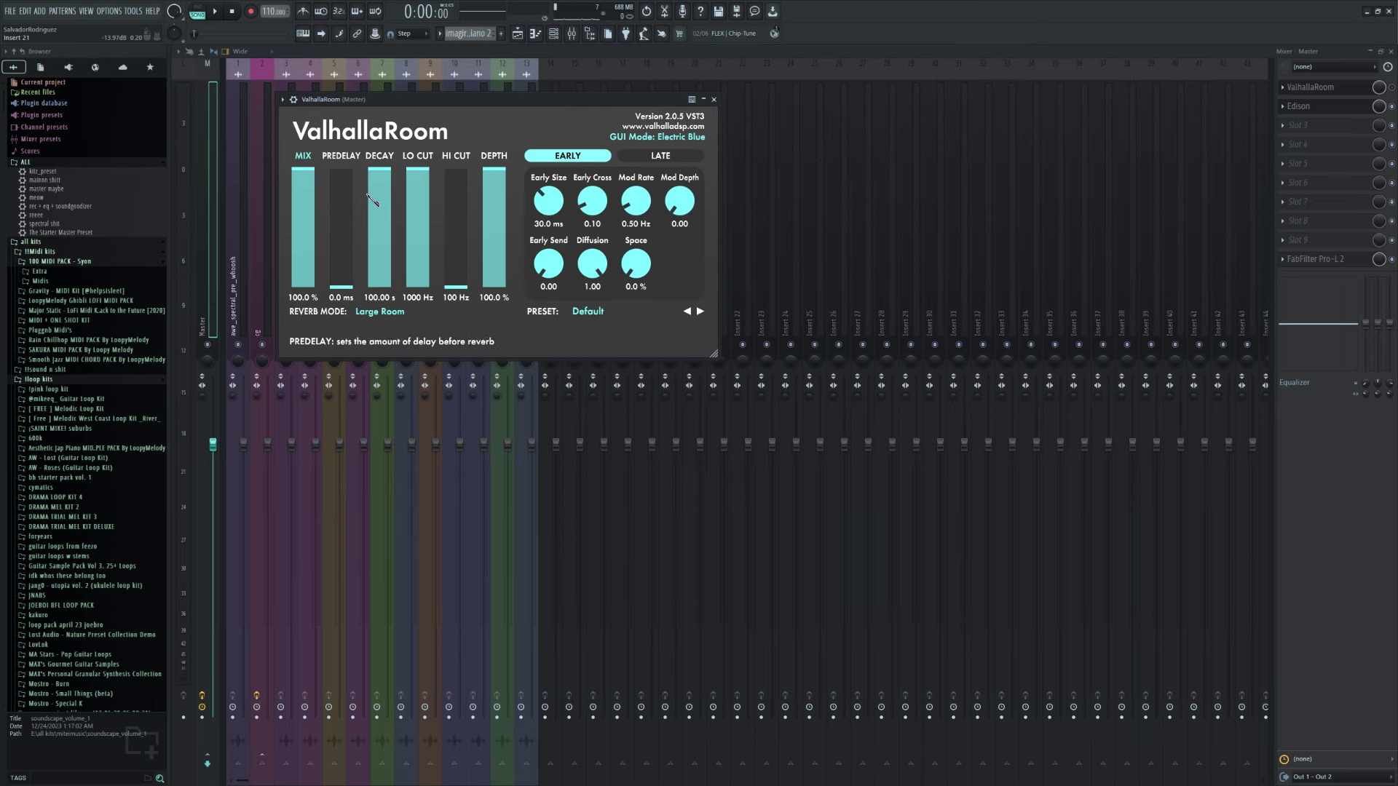
click(1389, 52)
click(713, 98)
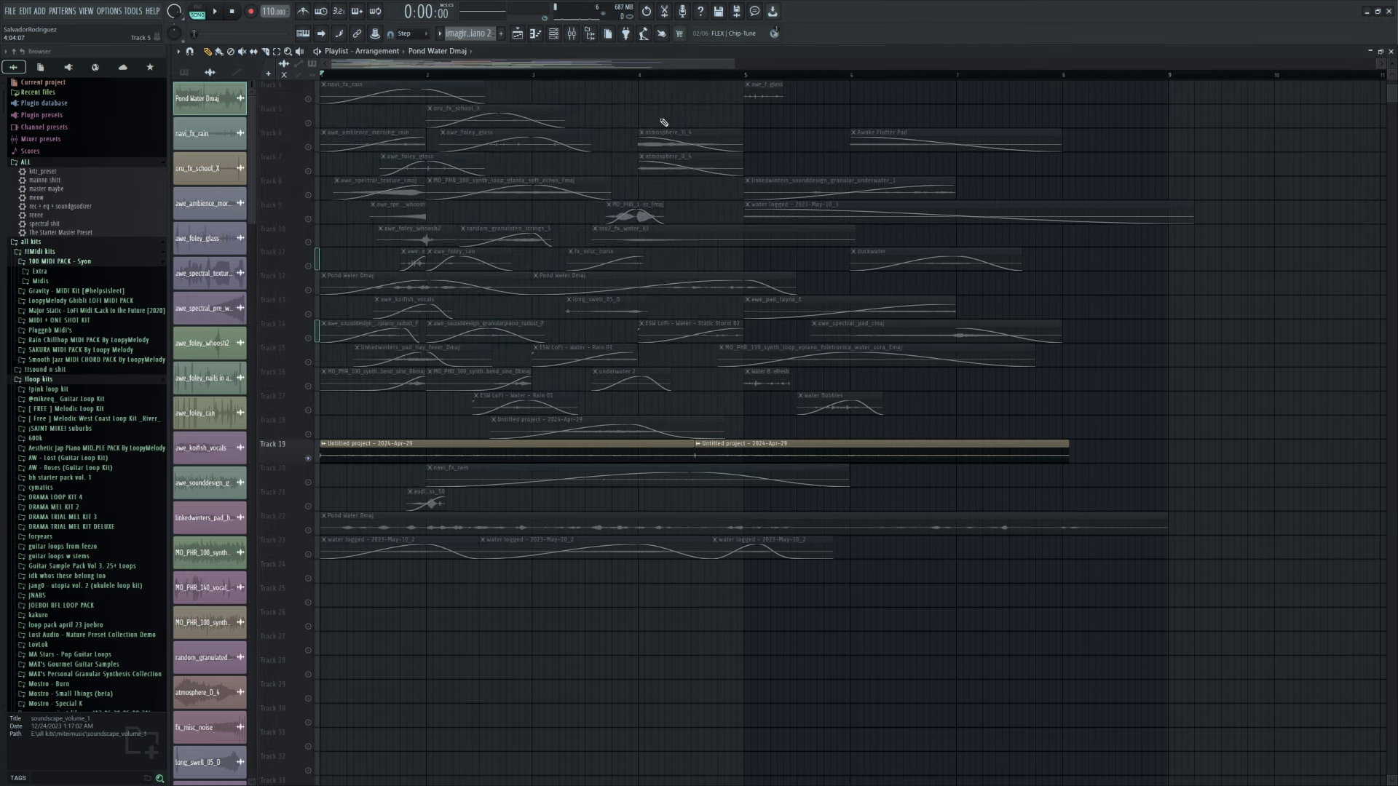
- Solo track 21 and audition its short bass clip leading into bar 2
scroll(664, 122, down, 3)
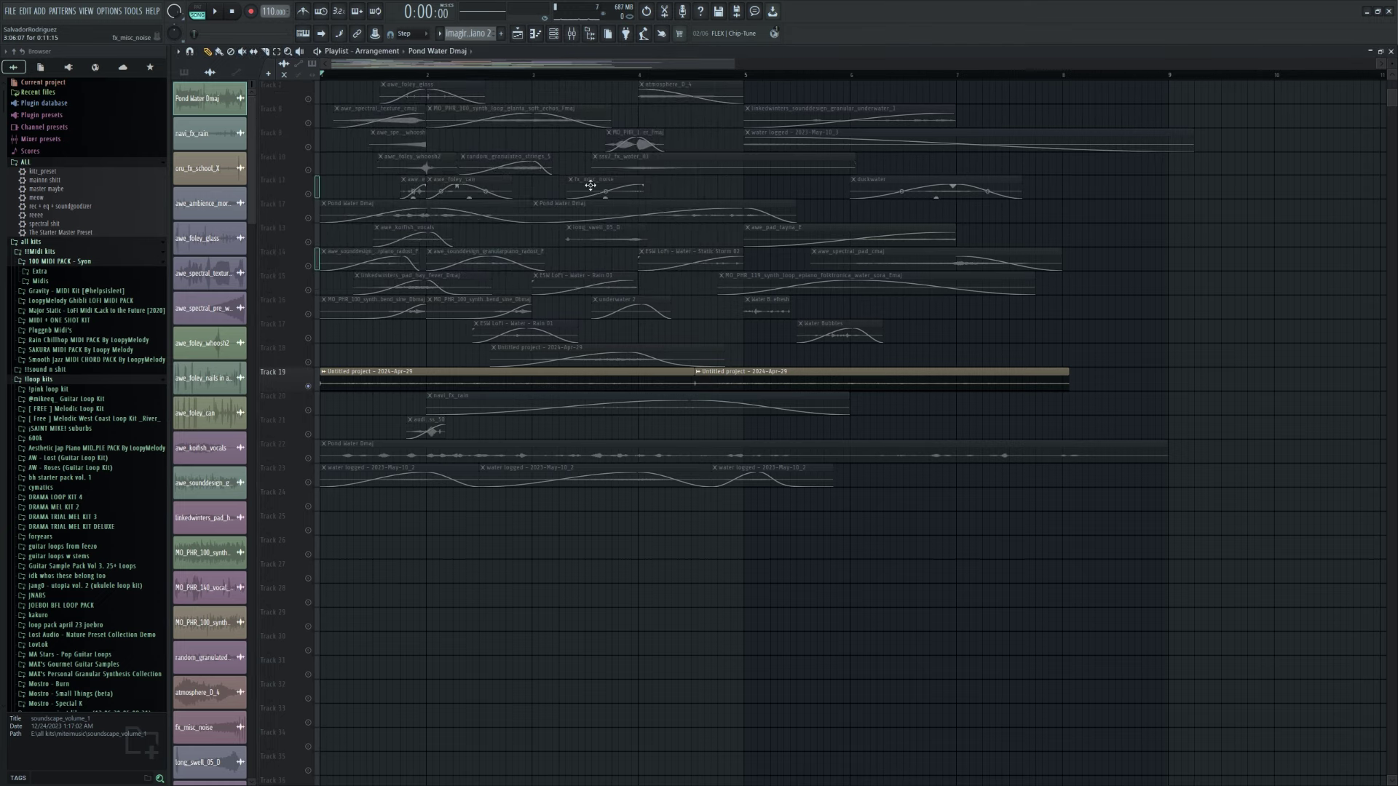
click(426, 429)
scroll(510, 426, up, 3)
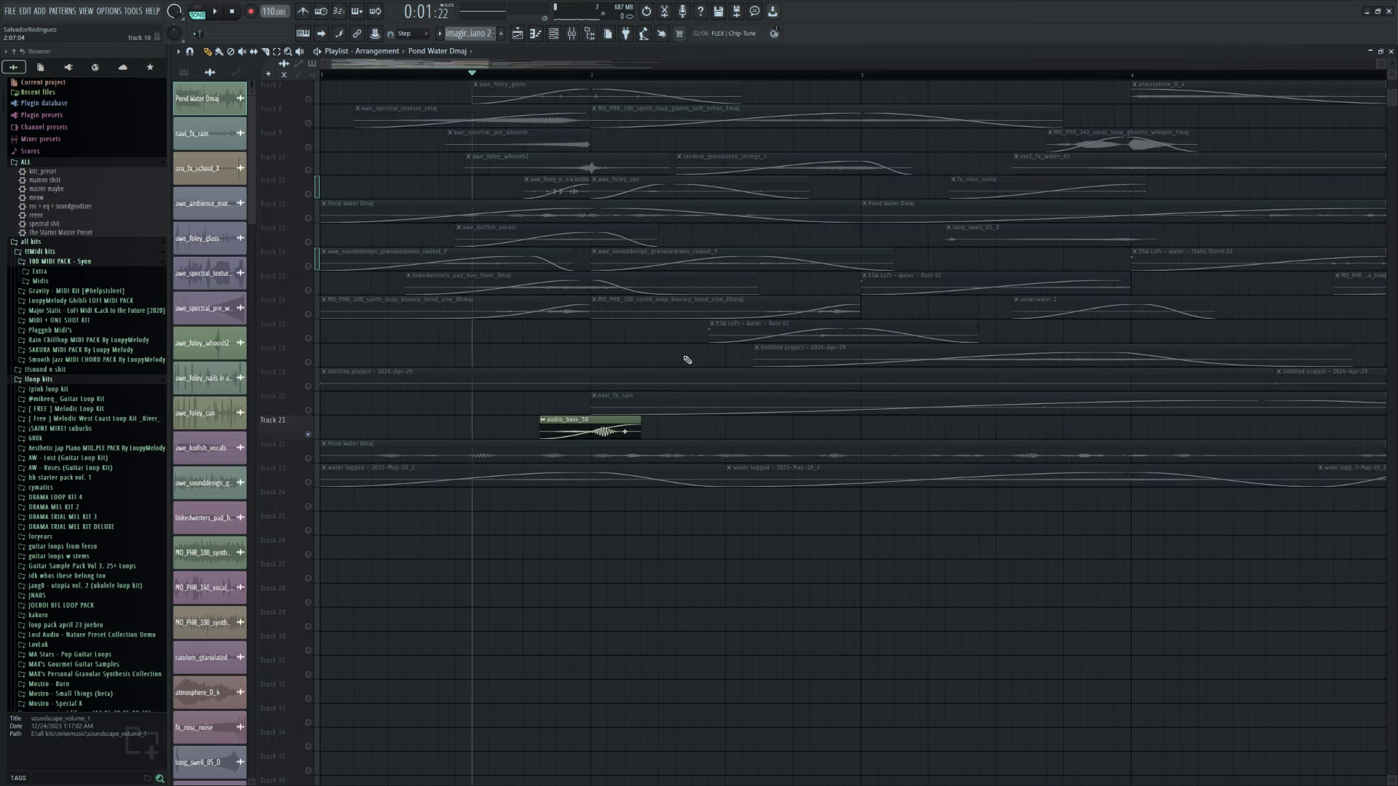
key(space)
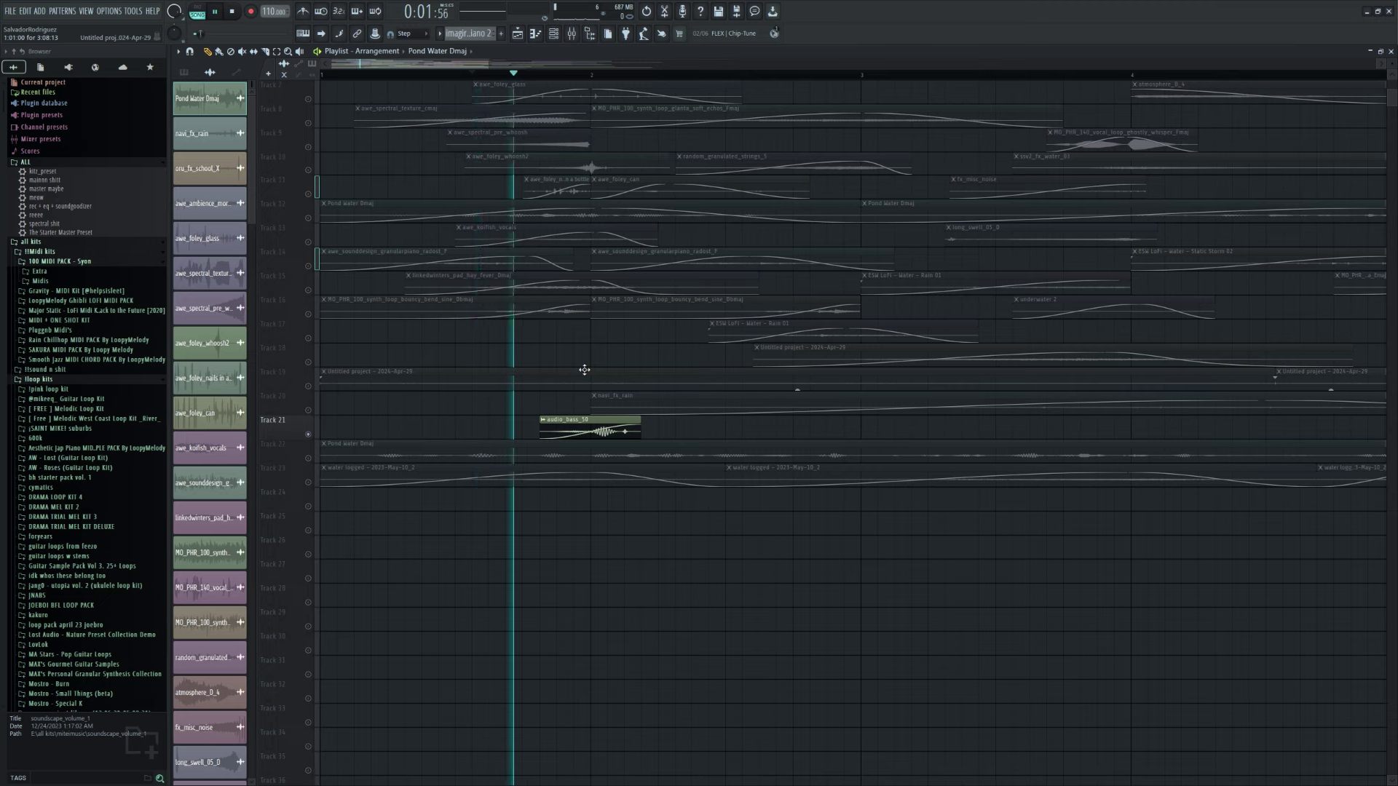
key(space)
scroll(585, 370, down, 1)
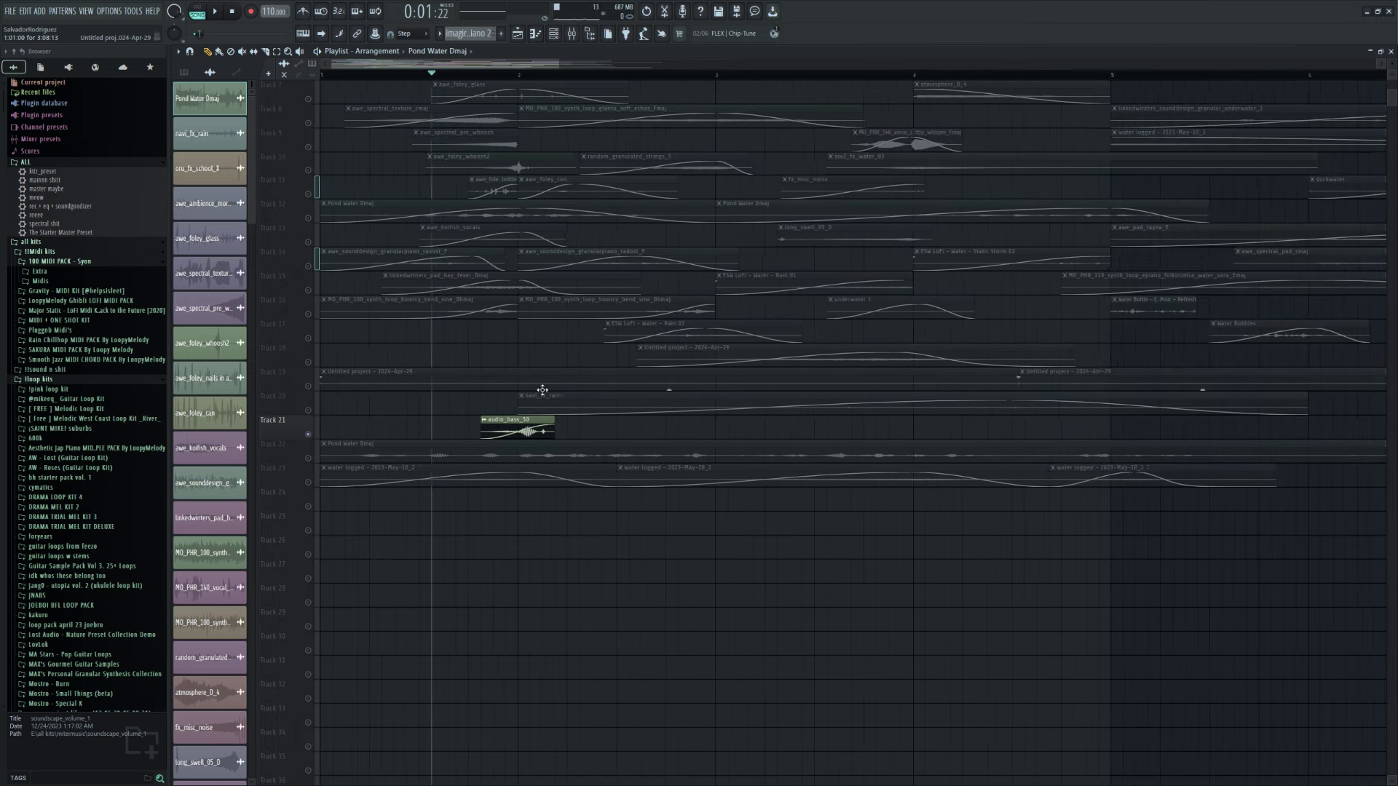
- Solo track 22 and play back its long Pond Water Dmaj clip from the beginning
click(324, 455)
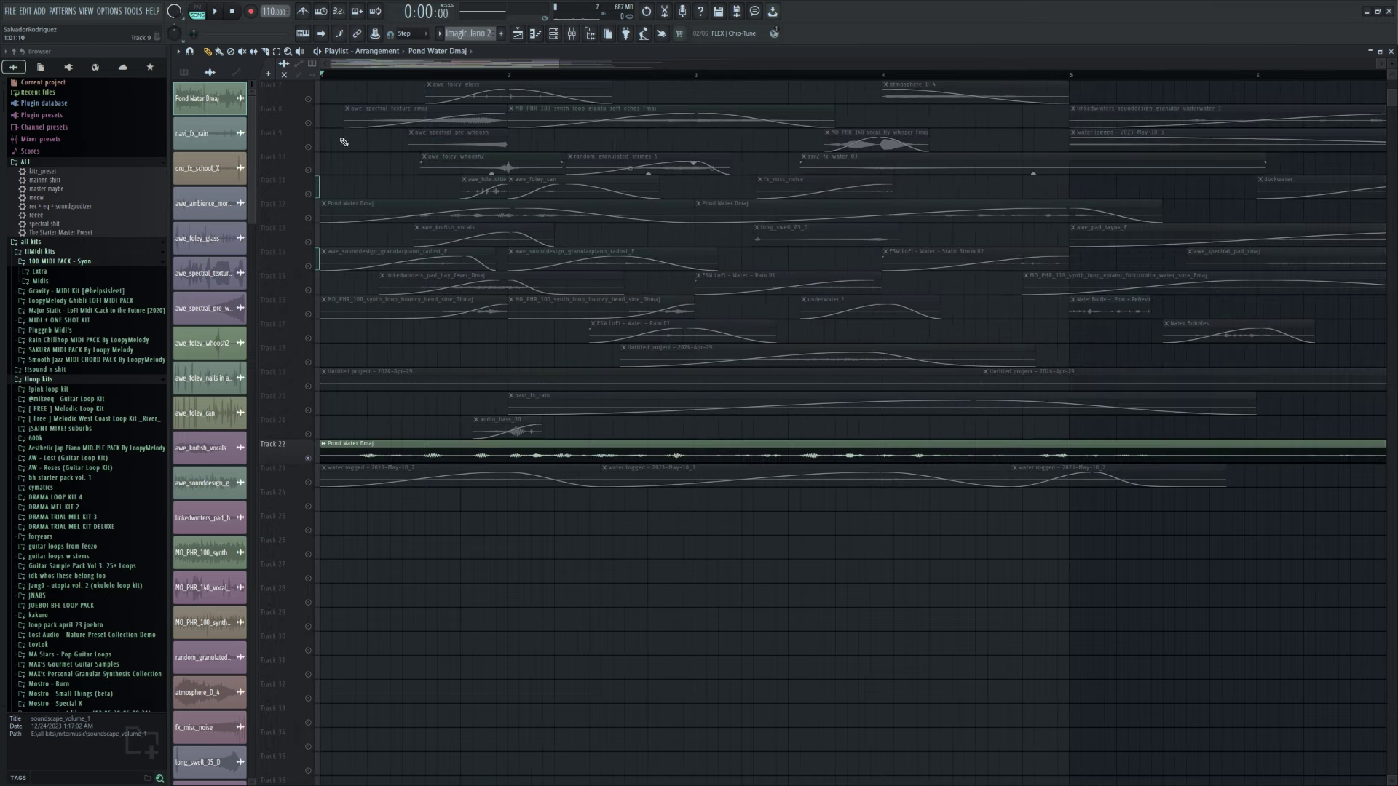
scroll(468, 215, down, 2)
key(space)
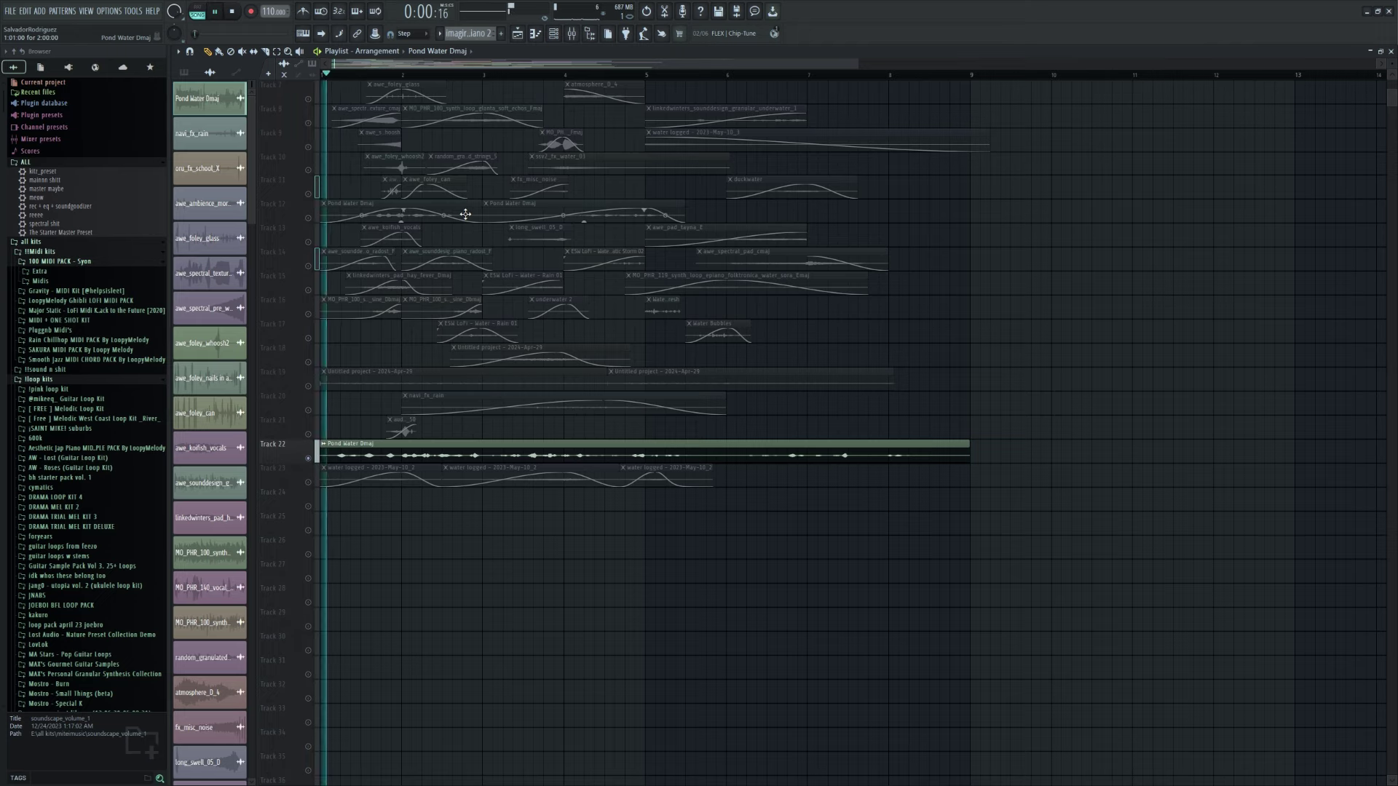
key(space)
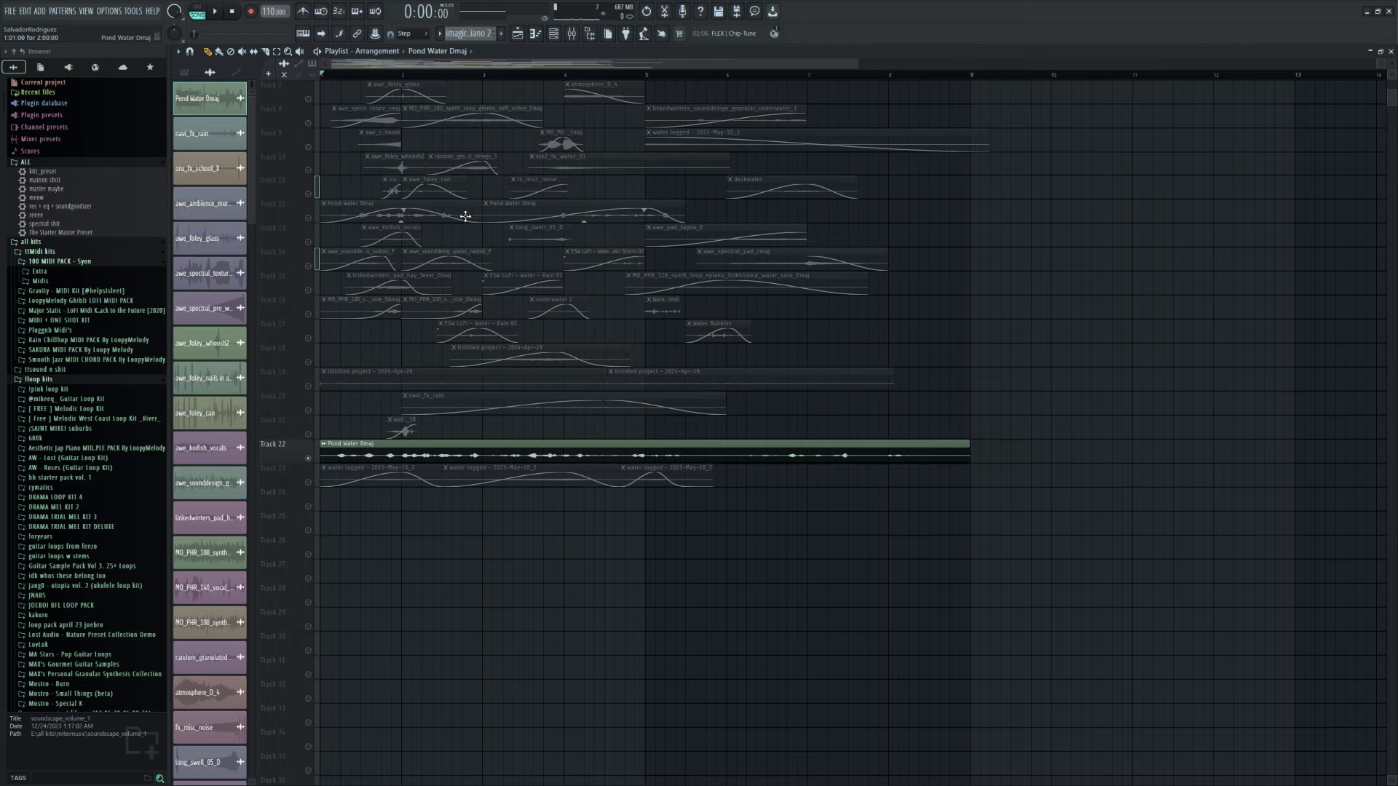
- Solo track 23 and play back its water logged clips from the beginning of the arrangement
scroll(524, 240, down, 3)
scroll(801, 291, up, 4)
scroll(275, 412, down, 4)
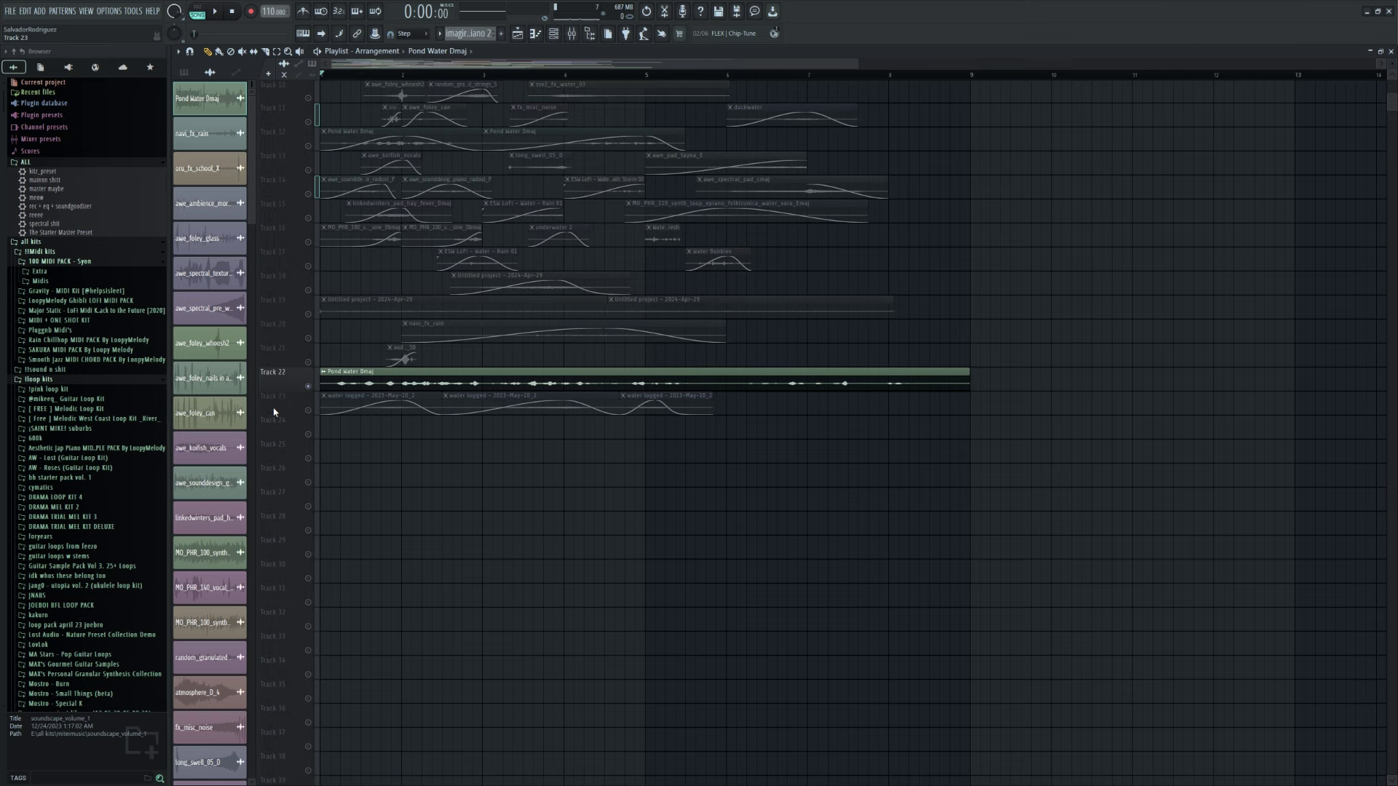
scroll(284, 405, up, 2)
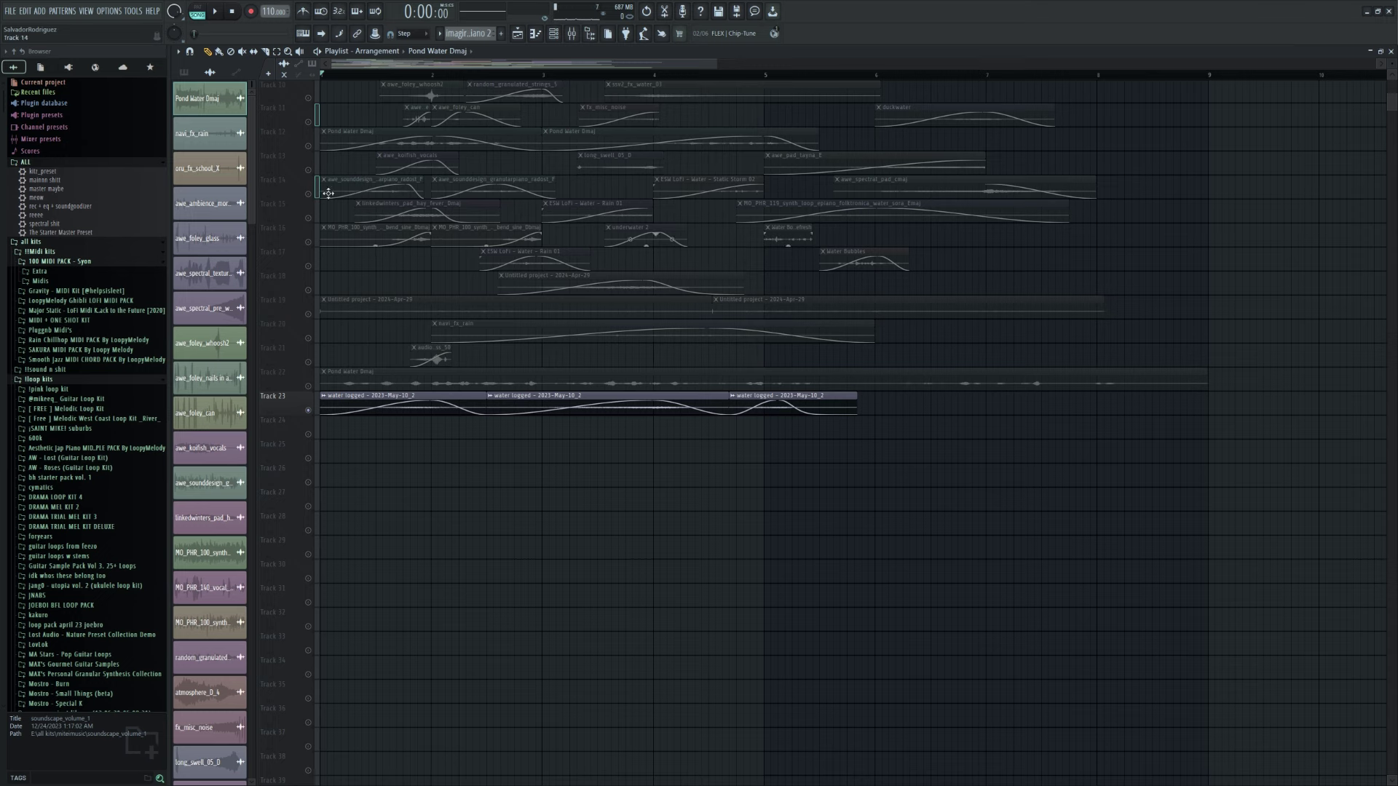
click(343, 415)
key(space)
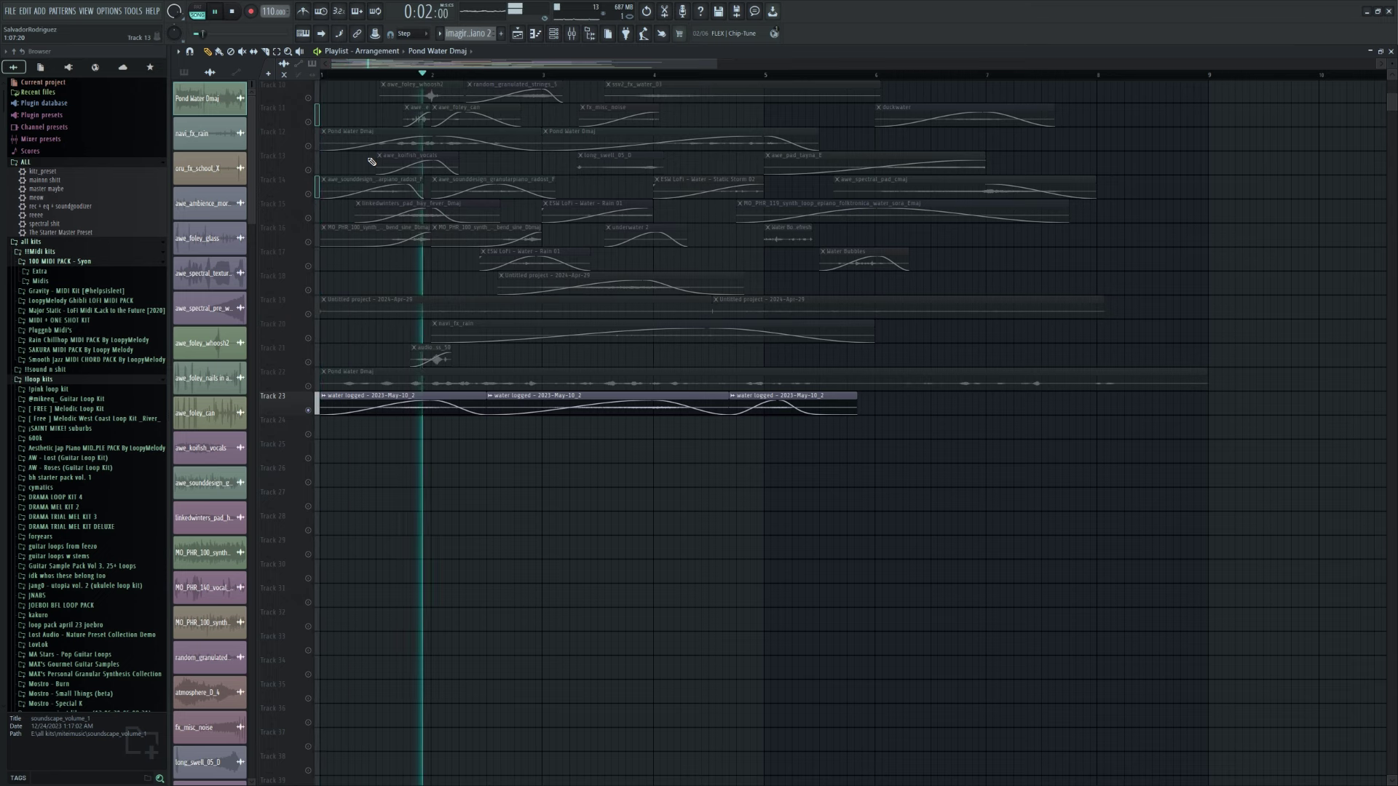
- Stop the track 23 playback, then solo track 5 and audition its fx_school clip from bar 2
key(space)
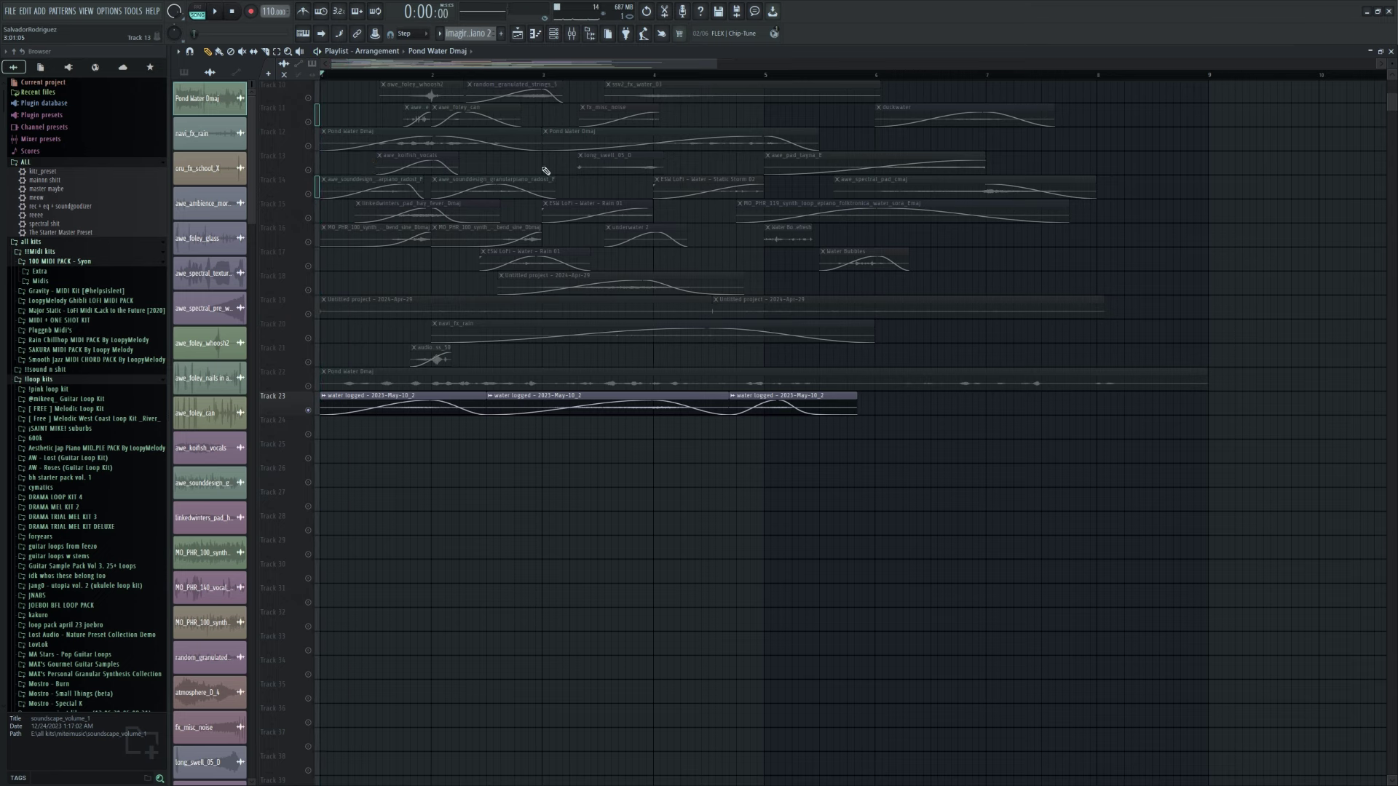
scroll(580, 179, up, 3)
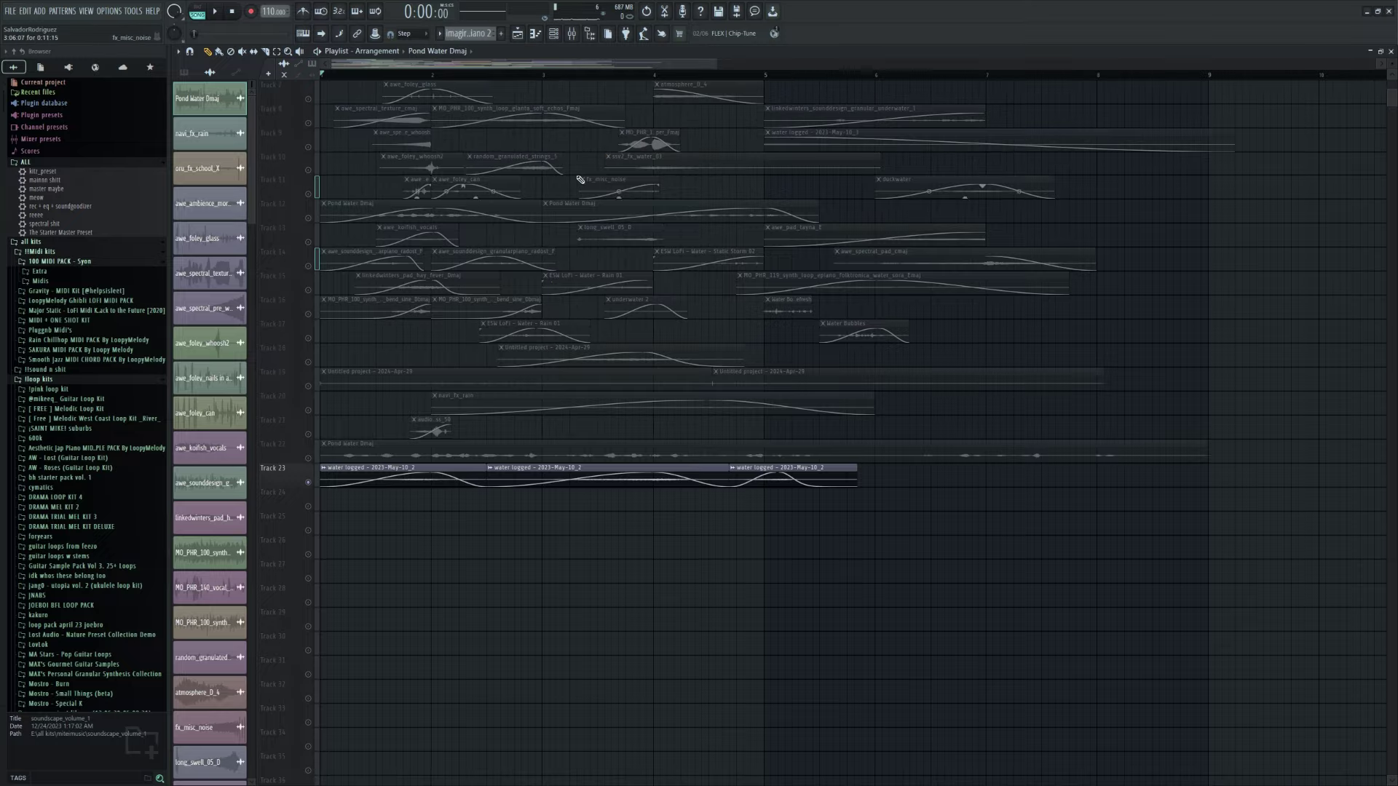
scroll(624, 189, up, 6)
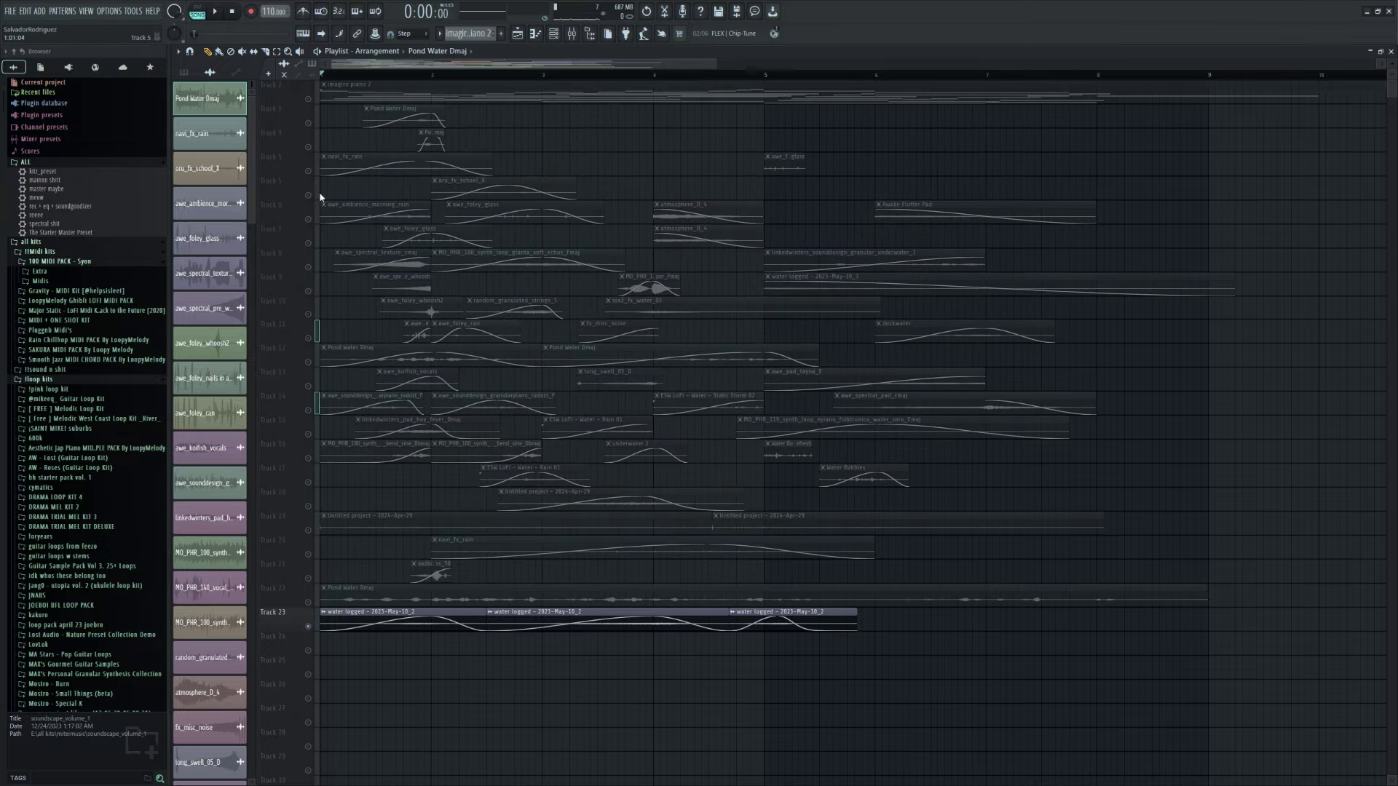
click(439, 179)
key(space)
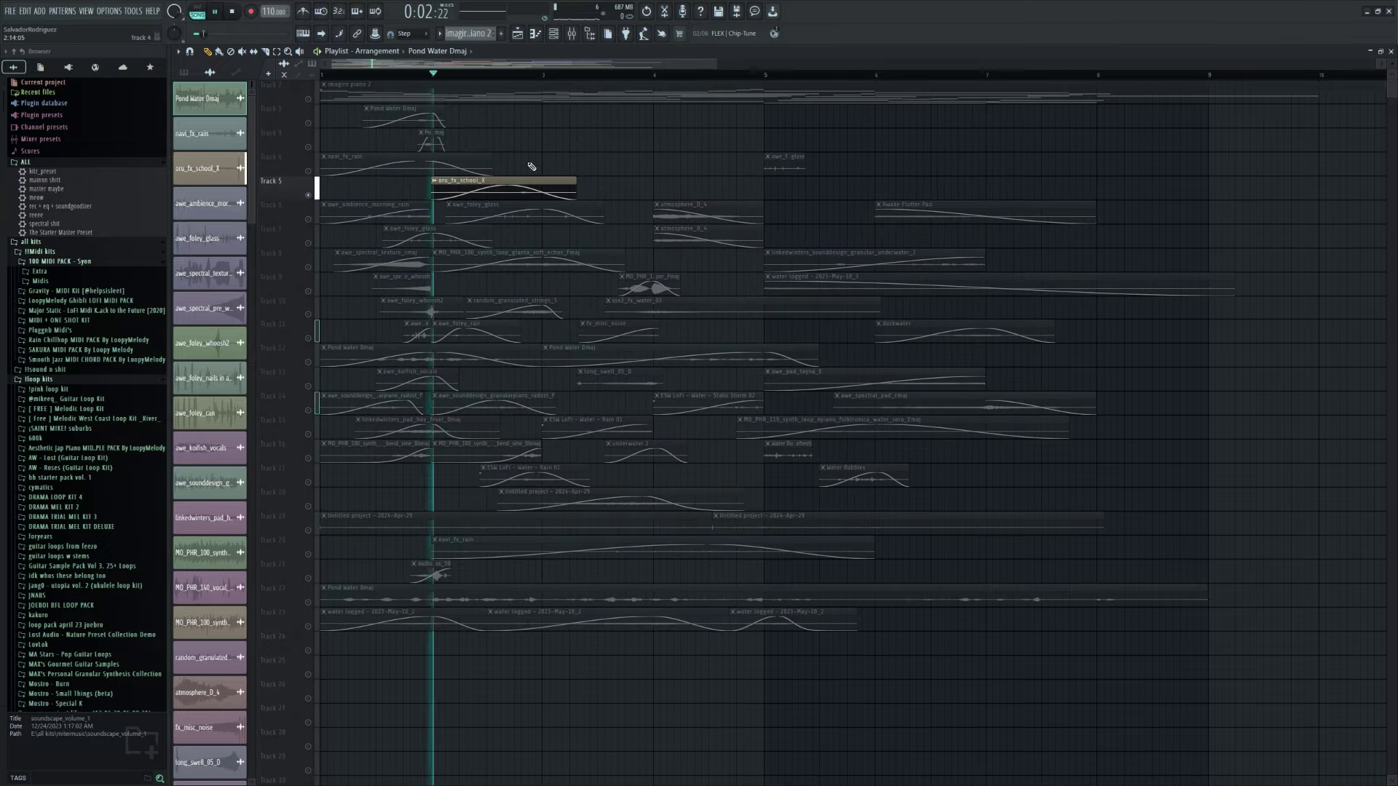
key(space)
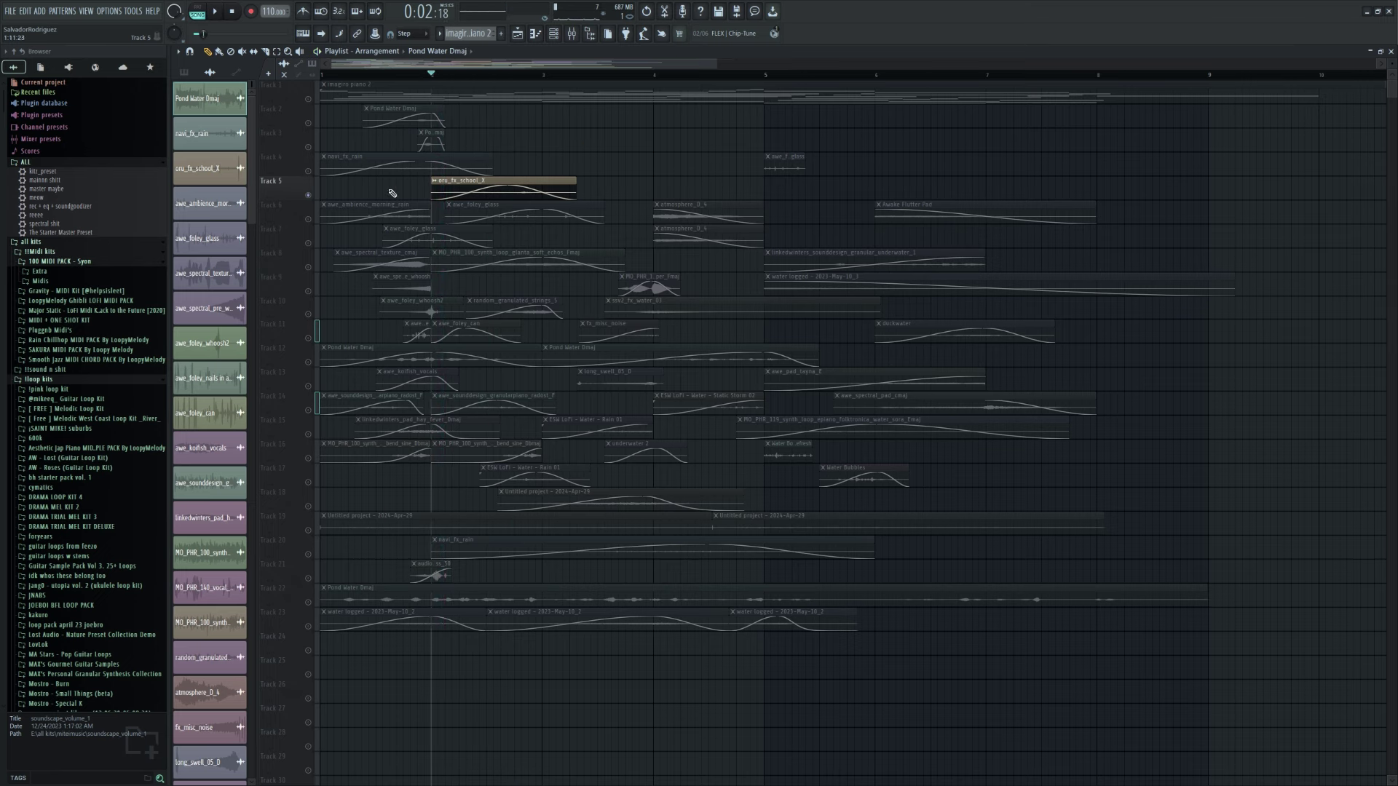
- Solo track 6 and audition its awe_foley_glass clip in bar 2
click(314, 222)
key(space)
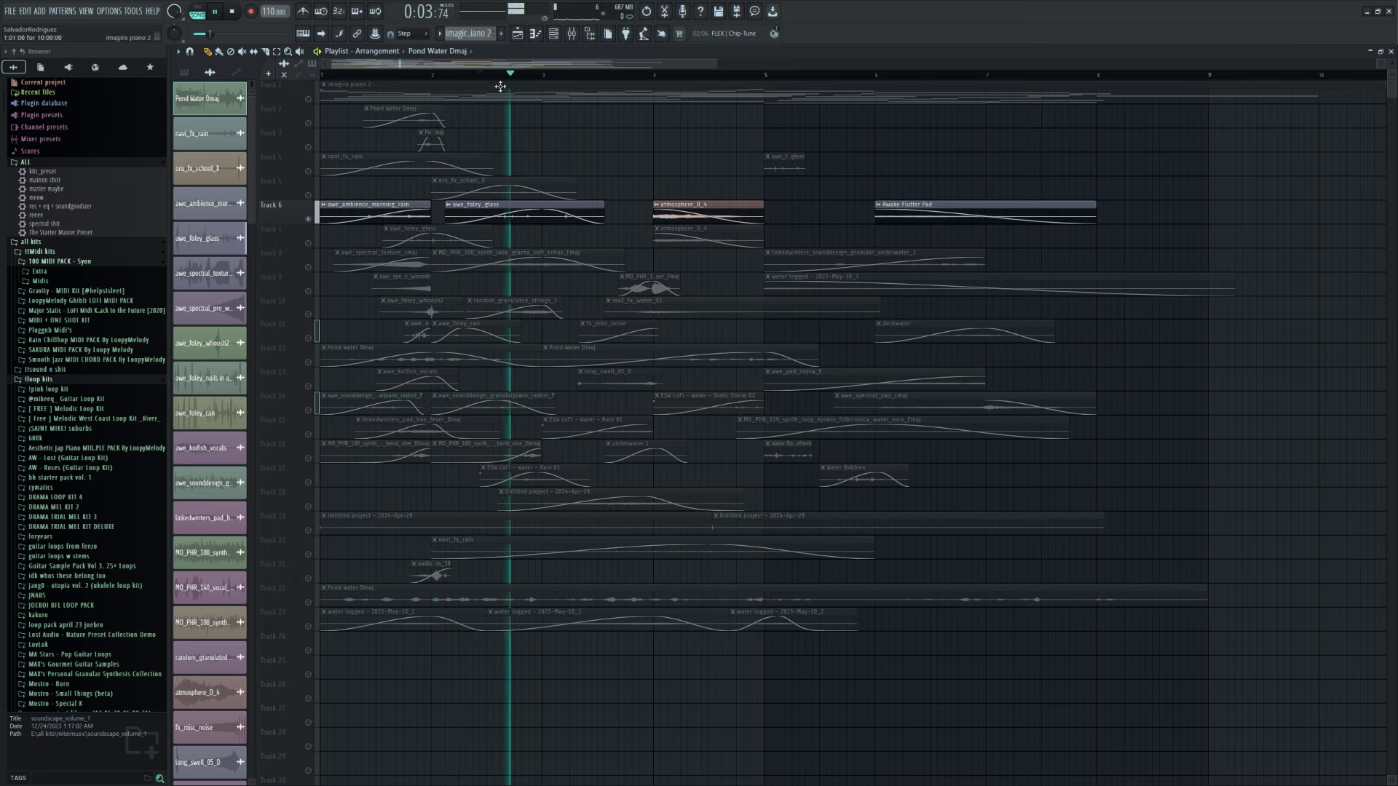
key(space)
- Solo track 8 and play back its soft echoes synth loop in bar 2
click(309, 270)
scroll(420, 75, up, 3)
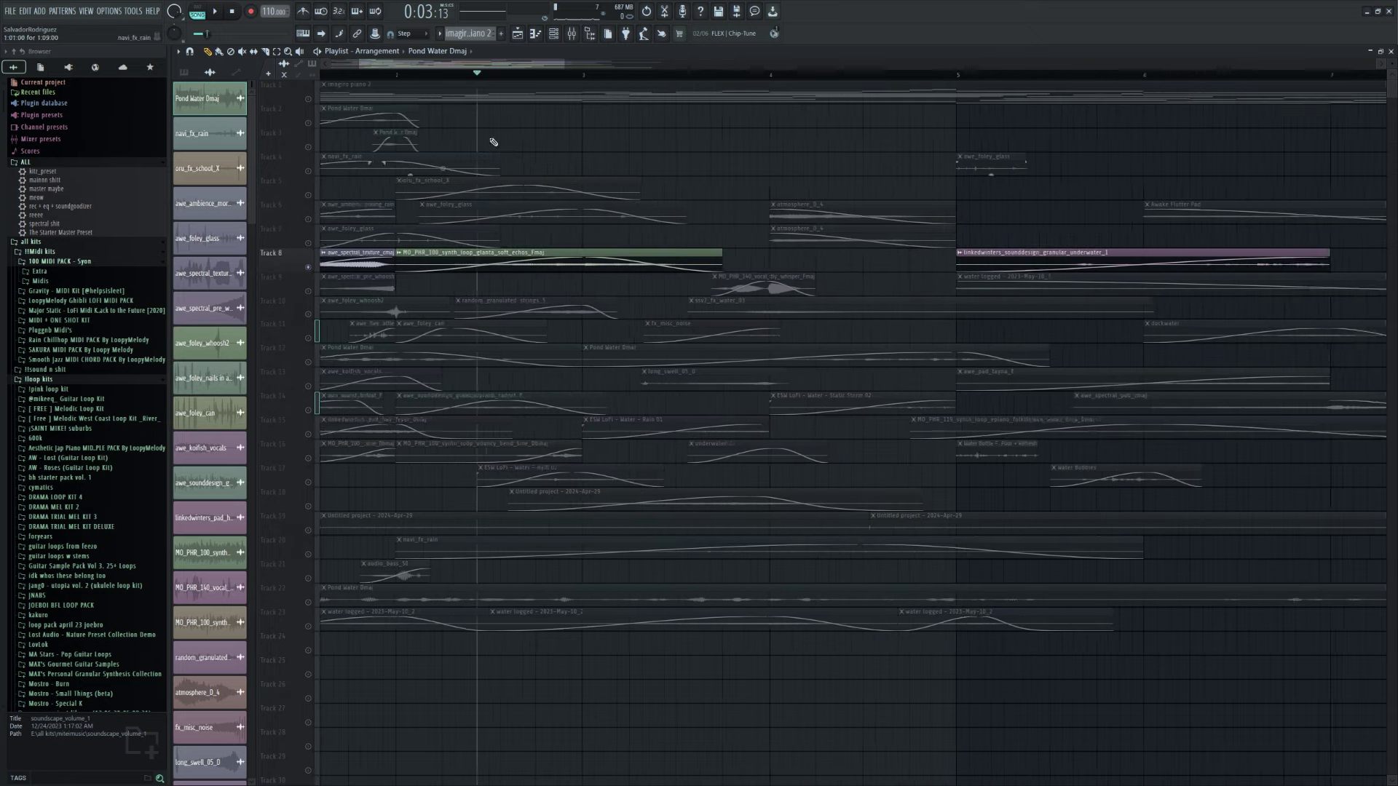
key(space)
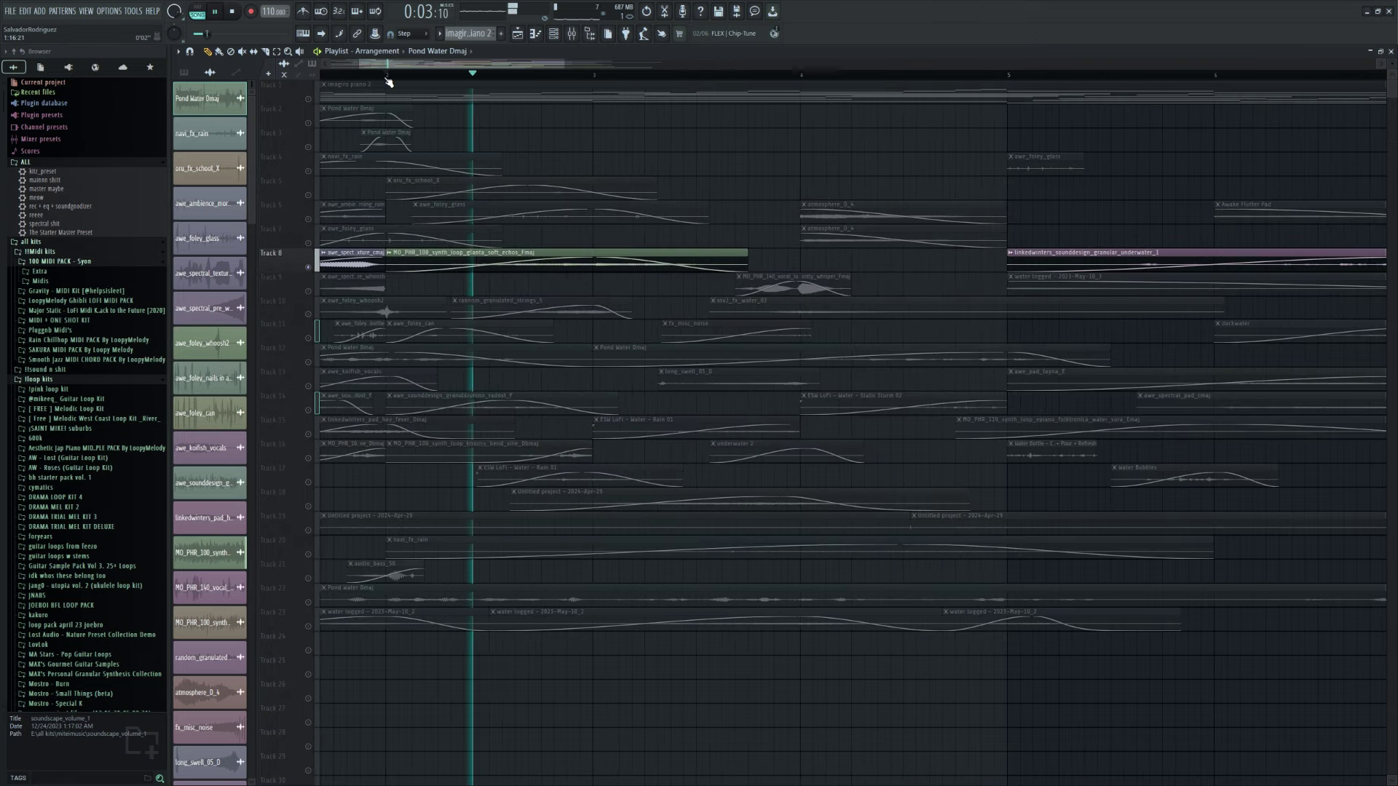
key(space)
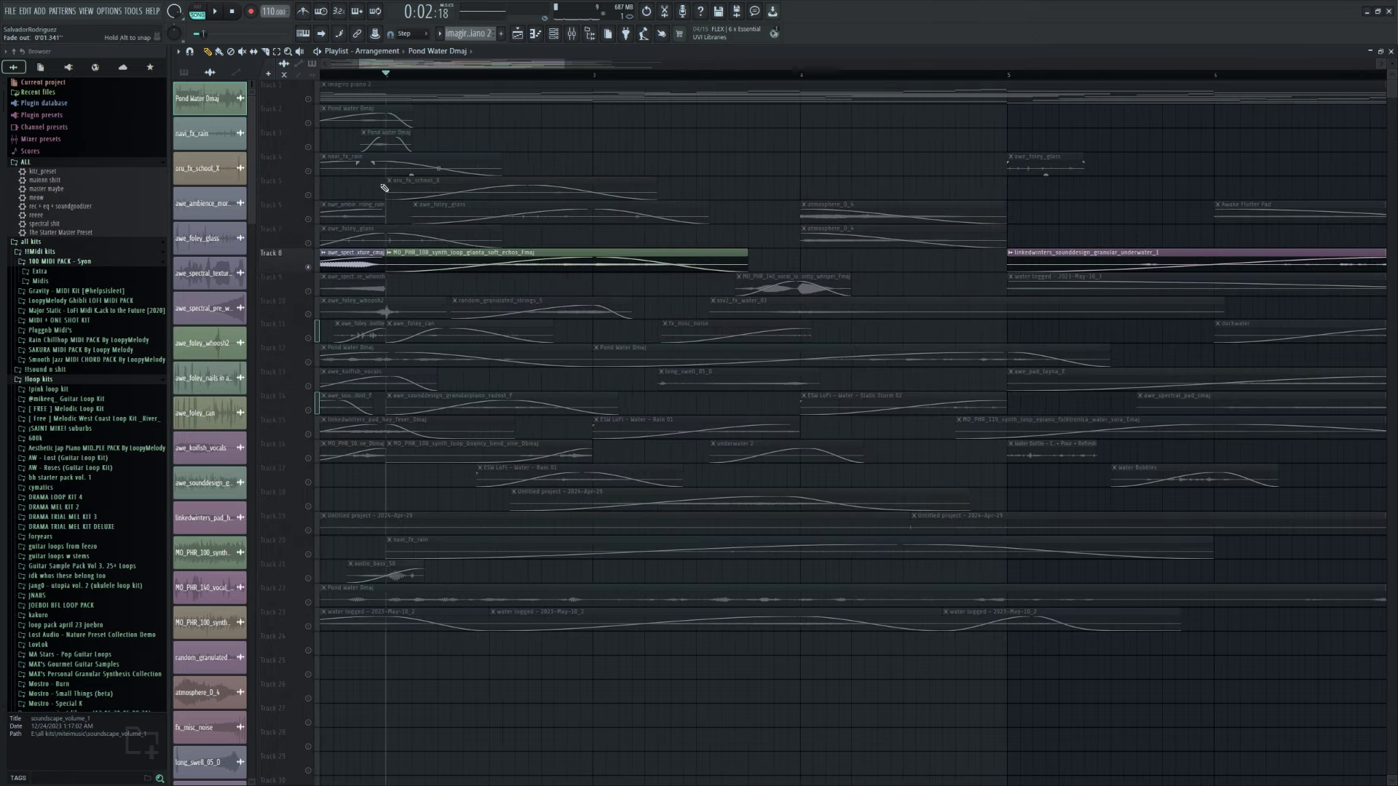
- Solo track 10 and audition its granulated strings clip from its start in bar 2
click(315, 317)
click(450, 80)
key(space)
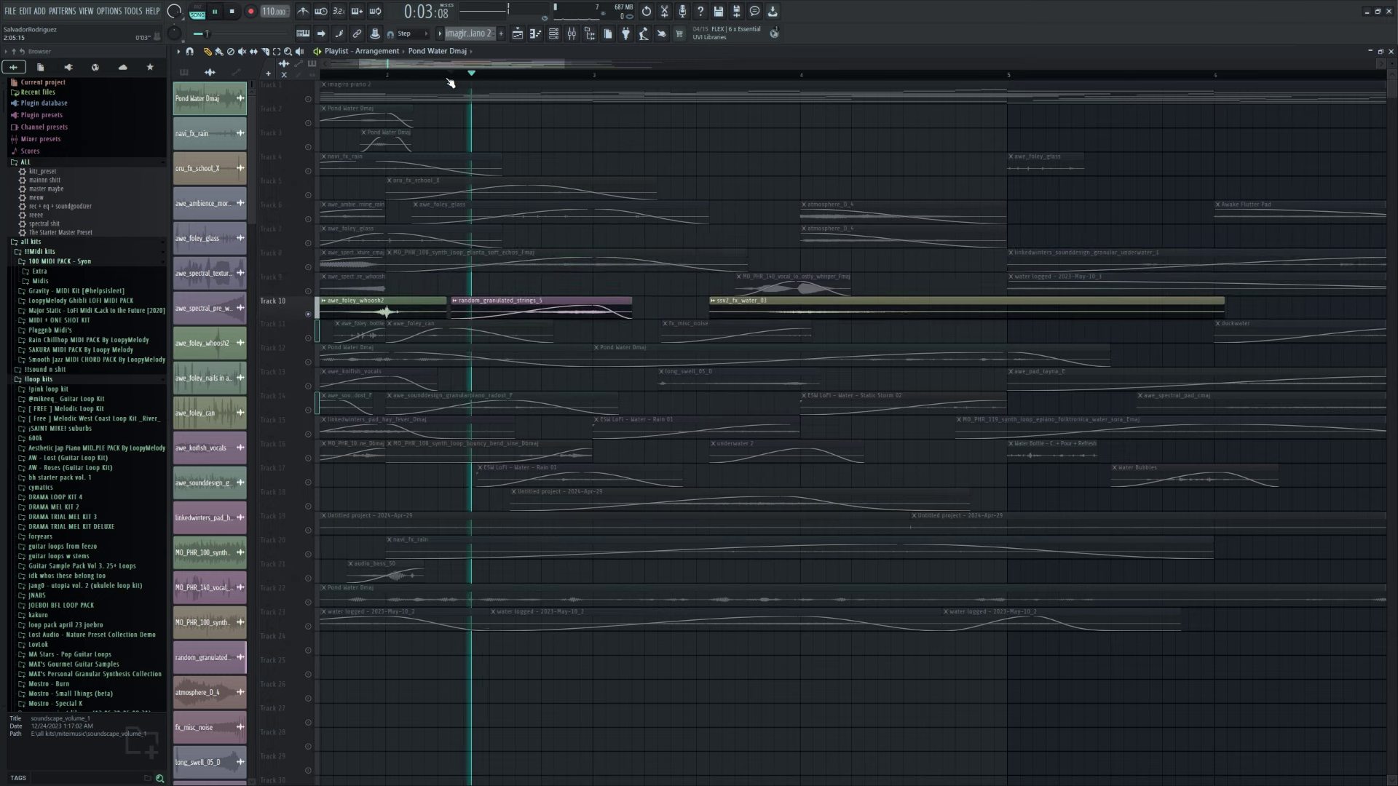
key(space)
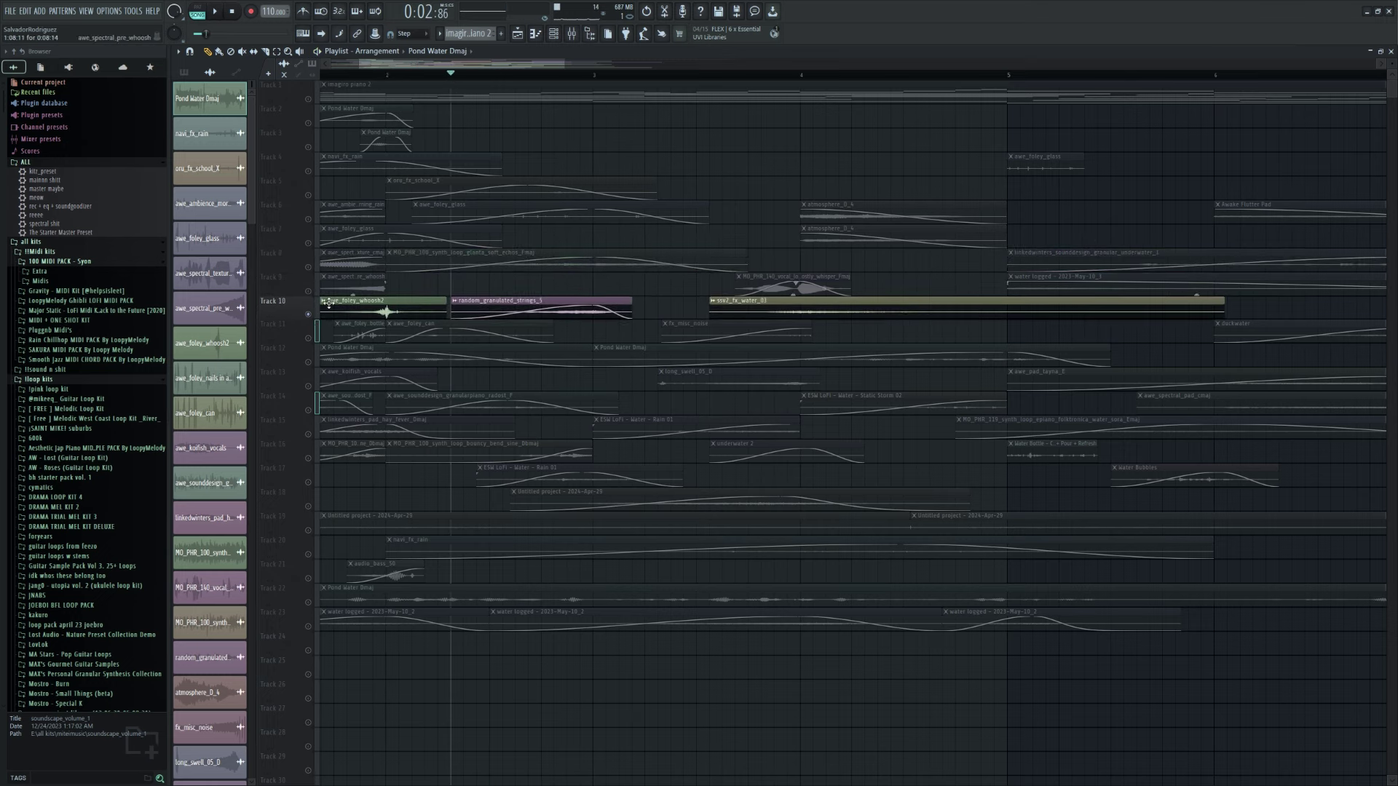
- Audition tracks 11 and 14 together, then solo track 11 alone and play back its foley clips from bar 2
click(318, 323)
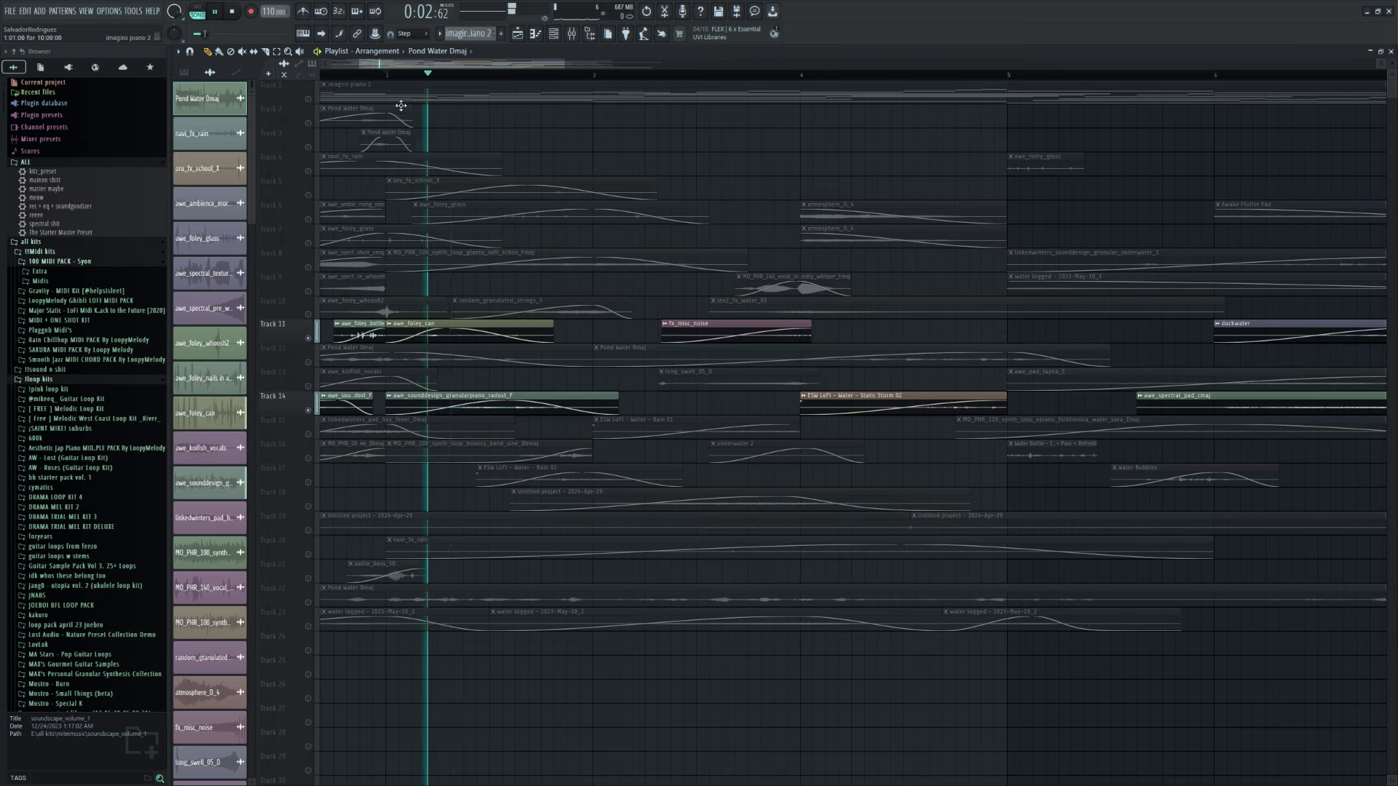
scroll(462, 318, down, 2)
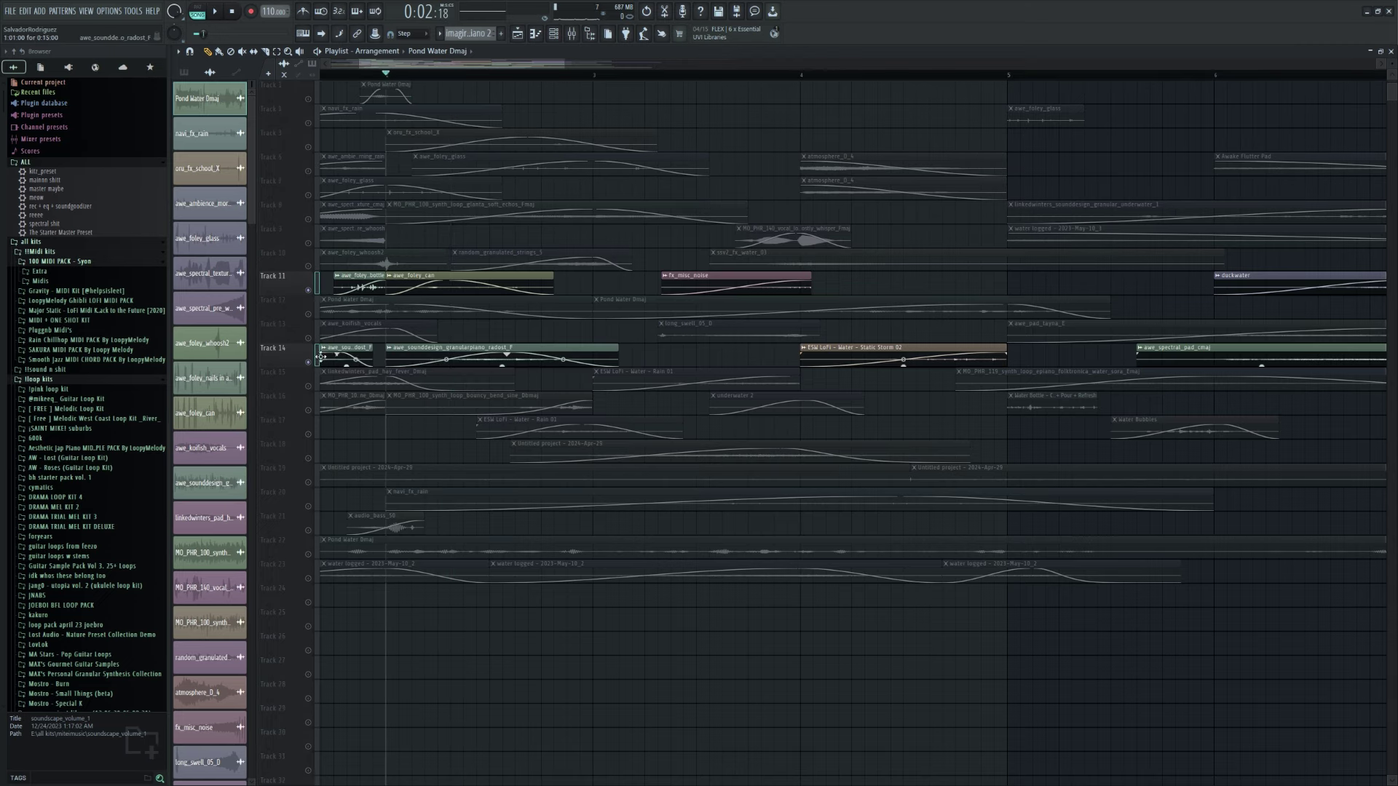
ctrl+click(309, 289)
ctrl+click(309, 290)
ctrl+click(310, 290)
key(space)
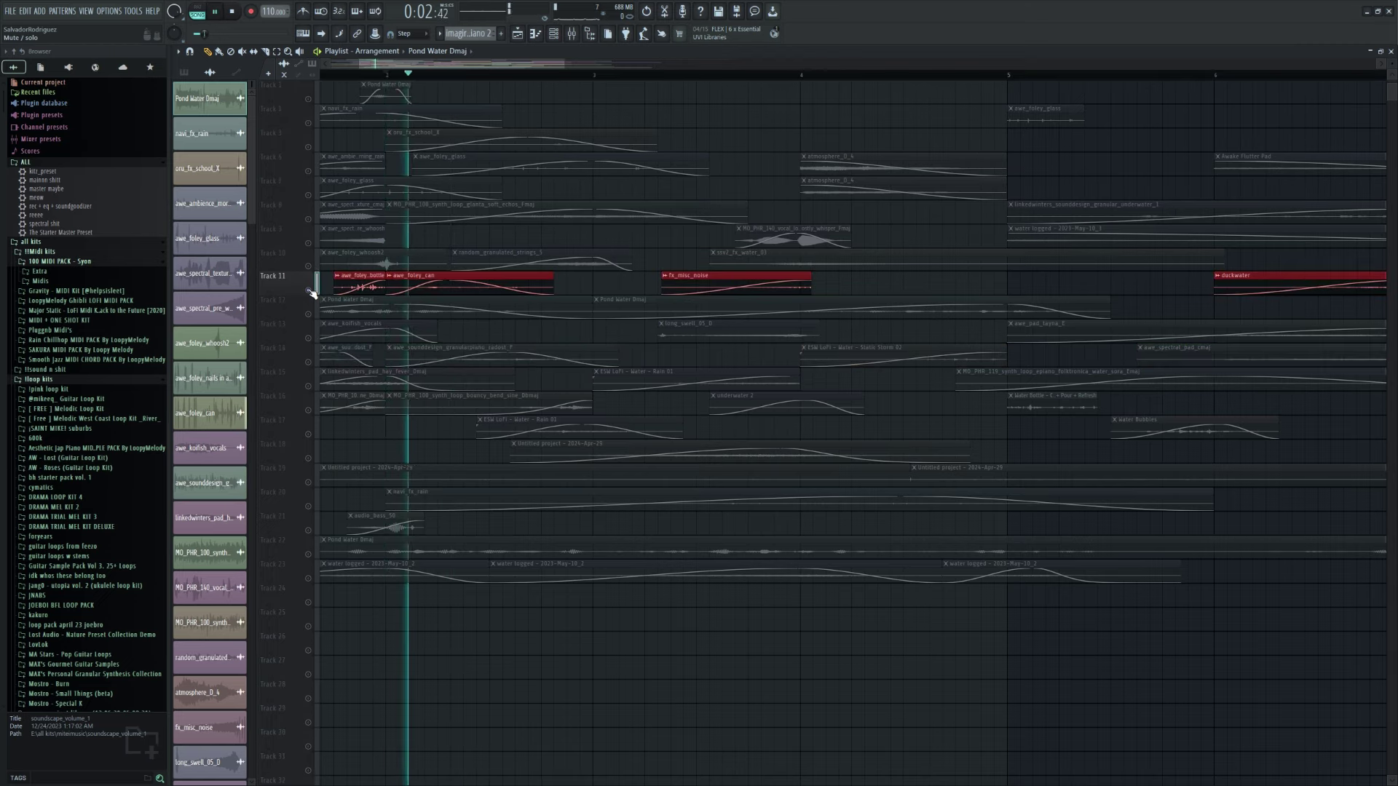
key(space)
- Solo track 14 and play back its granular piano clip from bar 2
ctrl+click(310, 362)
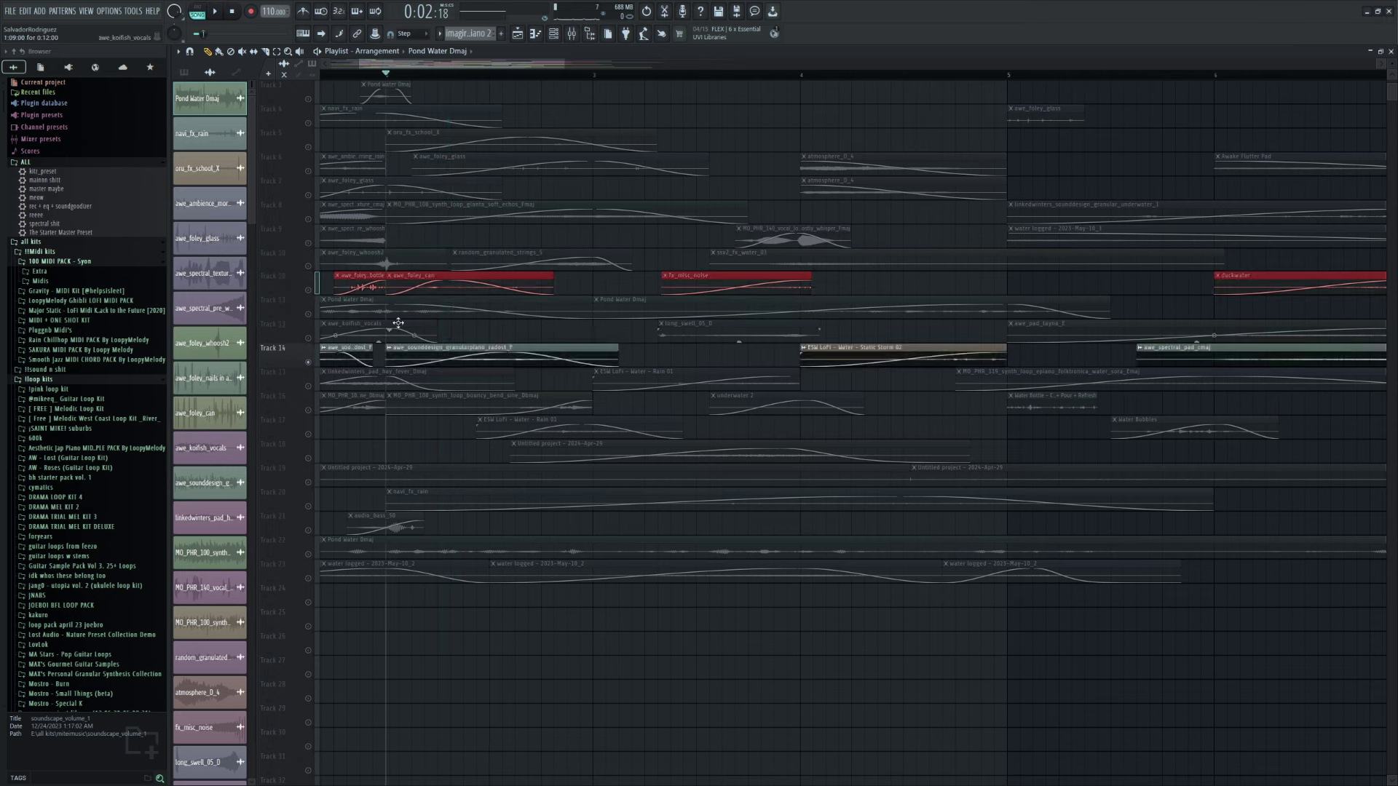
key(space)
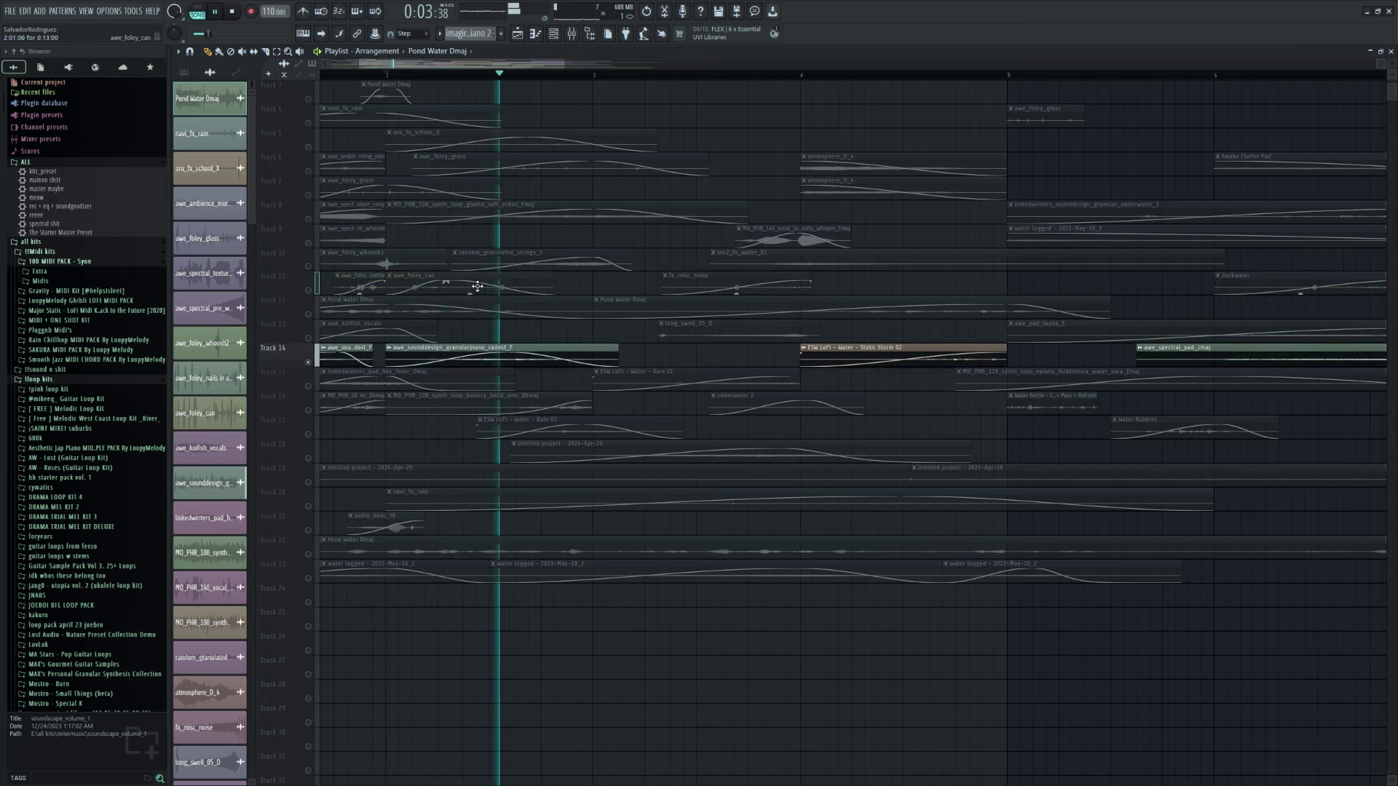
key(space)
- Solo track 16 and audition its bouncy bend synth loop from the middle of bar 2
ctrl+click(325, 404)
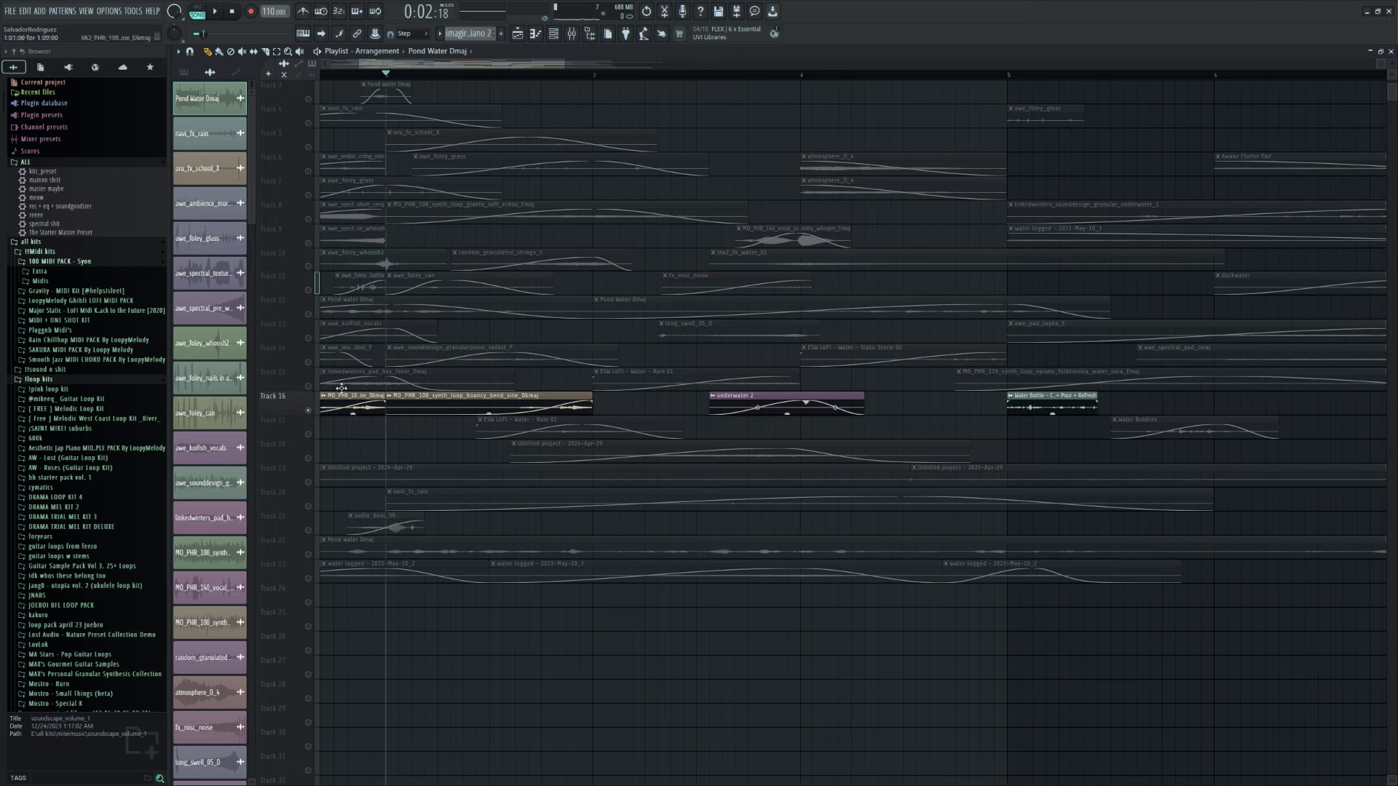
click(492, 74)
key(space)
key(space)
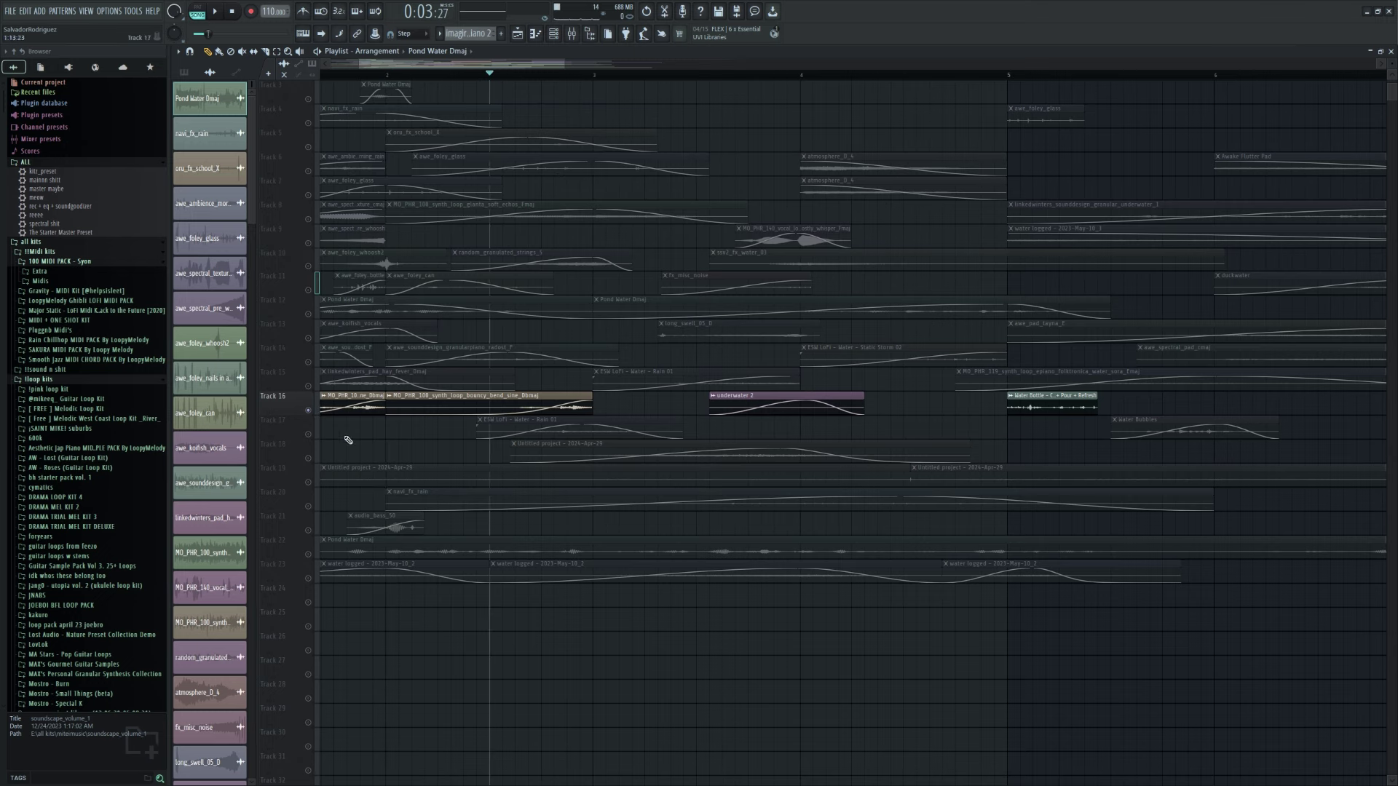
- Solo track 17 and play back its Rain 01 water clip from the middle of bar 2
ctrl+click(308, 434)
key(space)
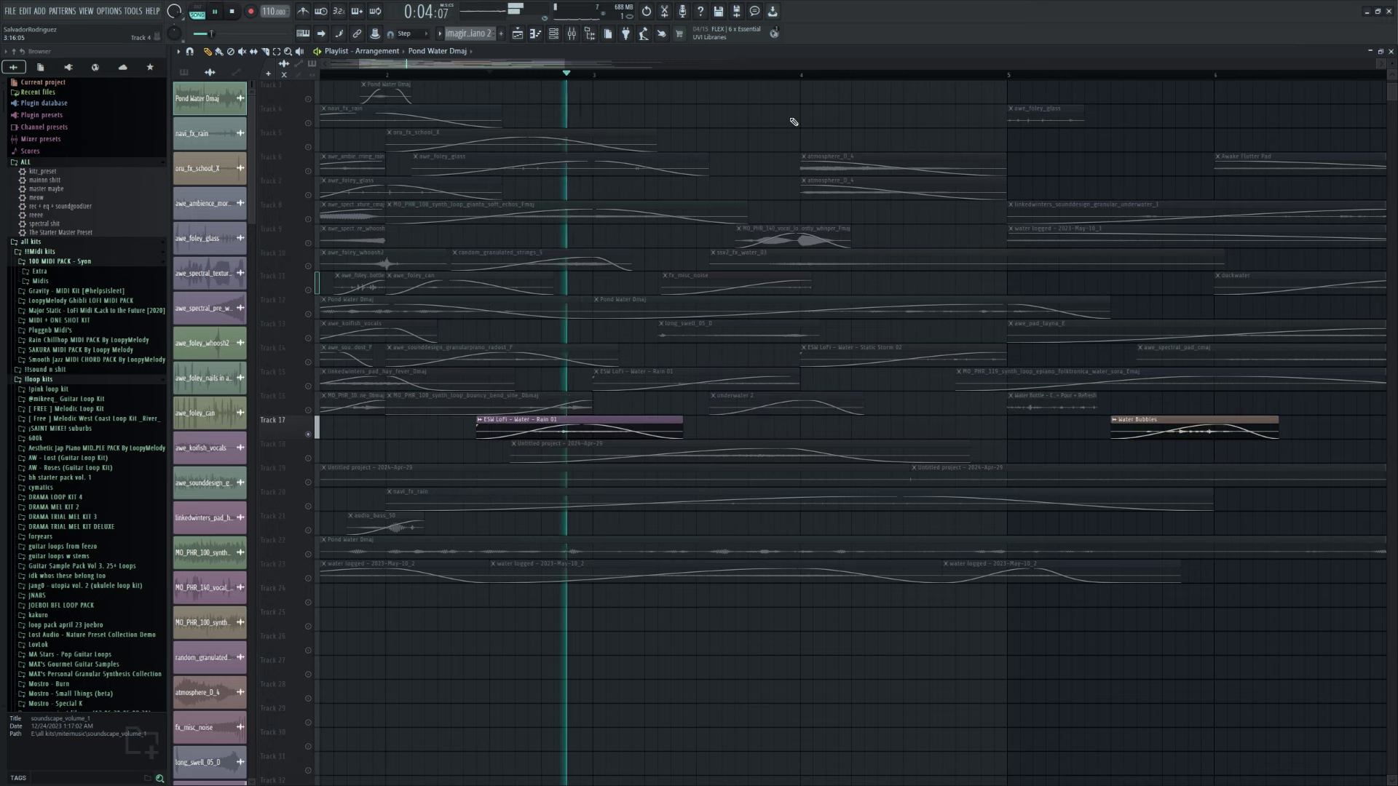
key(space)
- Solo the rain clip on track 20, the water logged clips on track 23 and the Pond Water Dmaj clip on track 22 in turn
scroll(527, 352, down, 4)
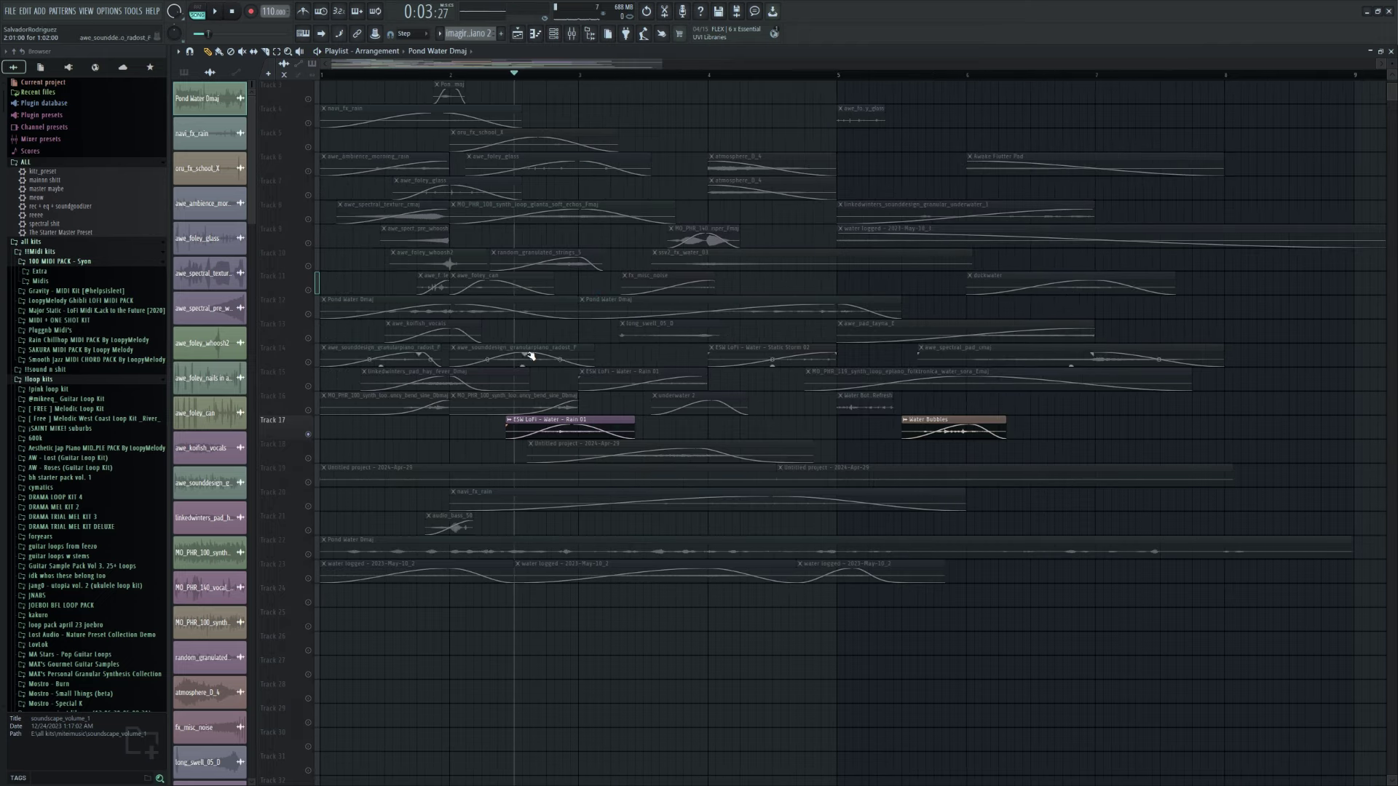
scroll(516, 393, up, 2)
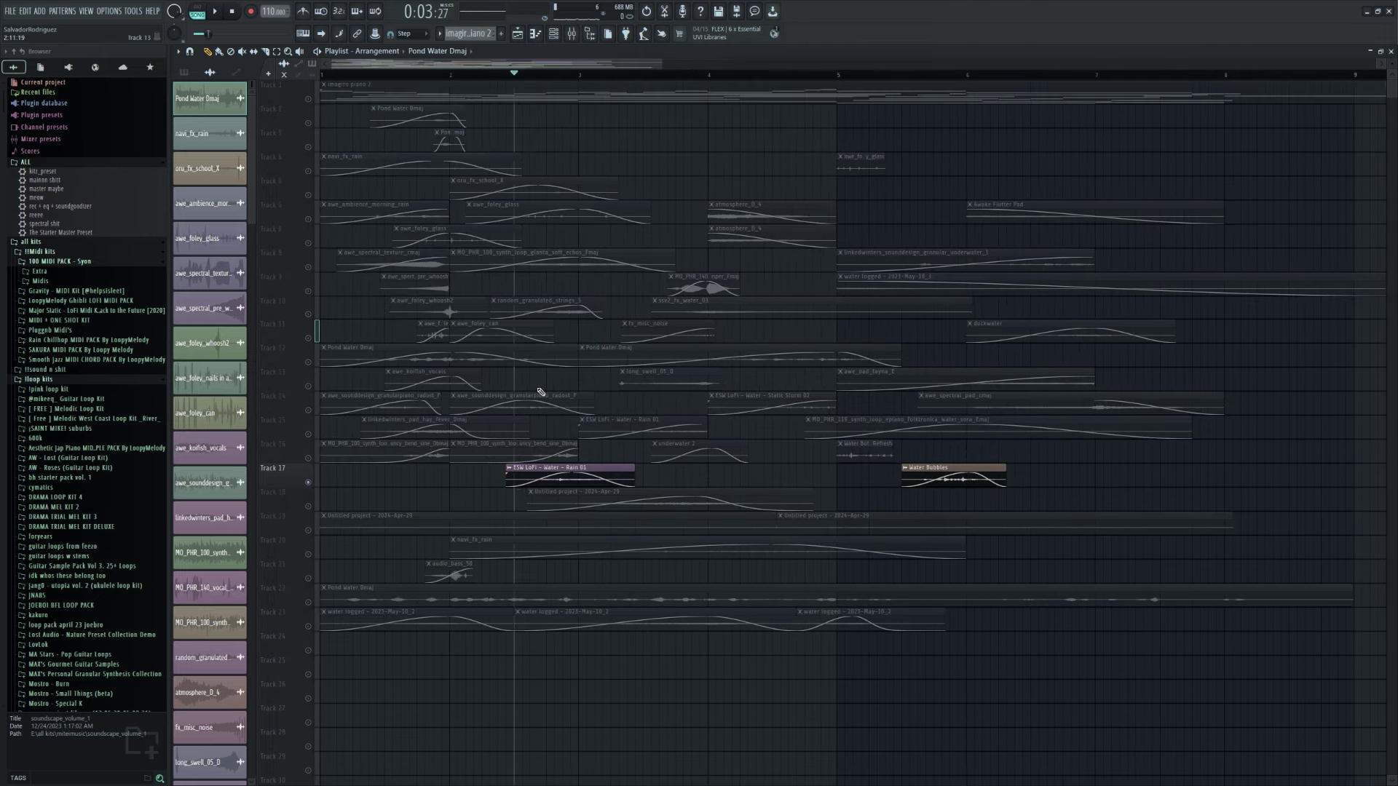
scroll(414, 269, down, 4)
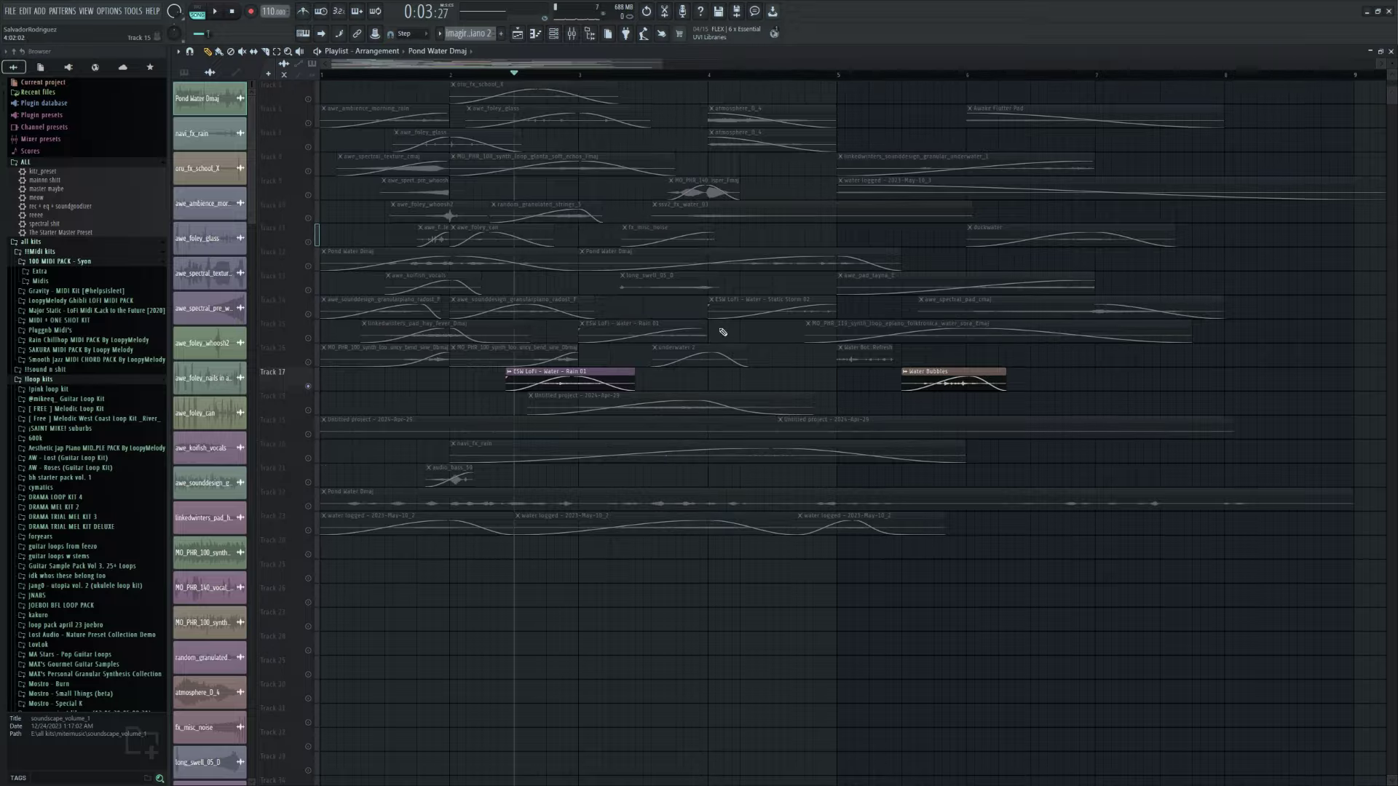
scroll(723, 333, up, 2)
click(307, 453)
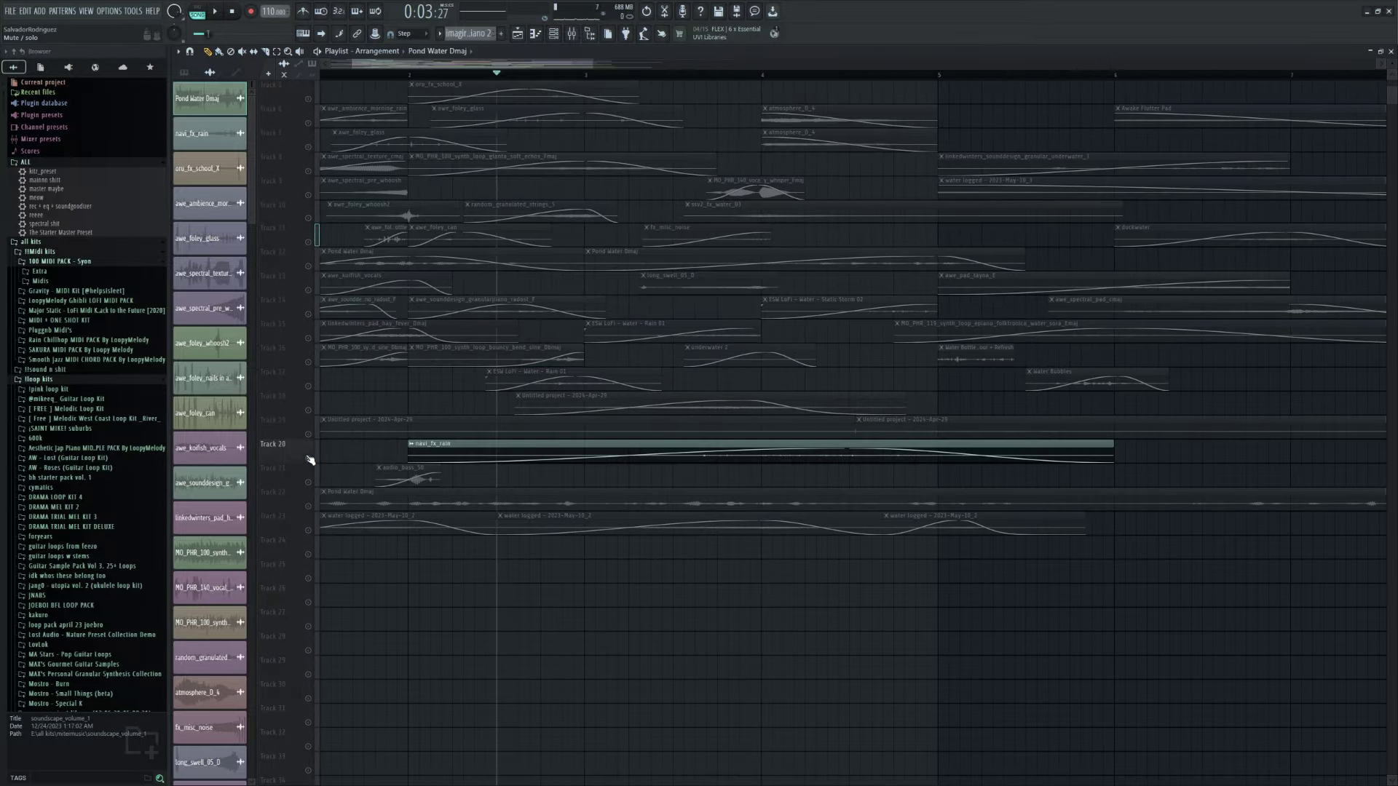
scroll(313, 455, down, 4)
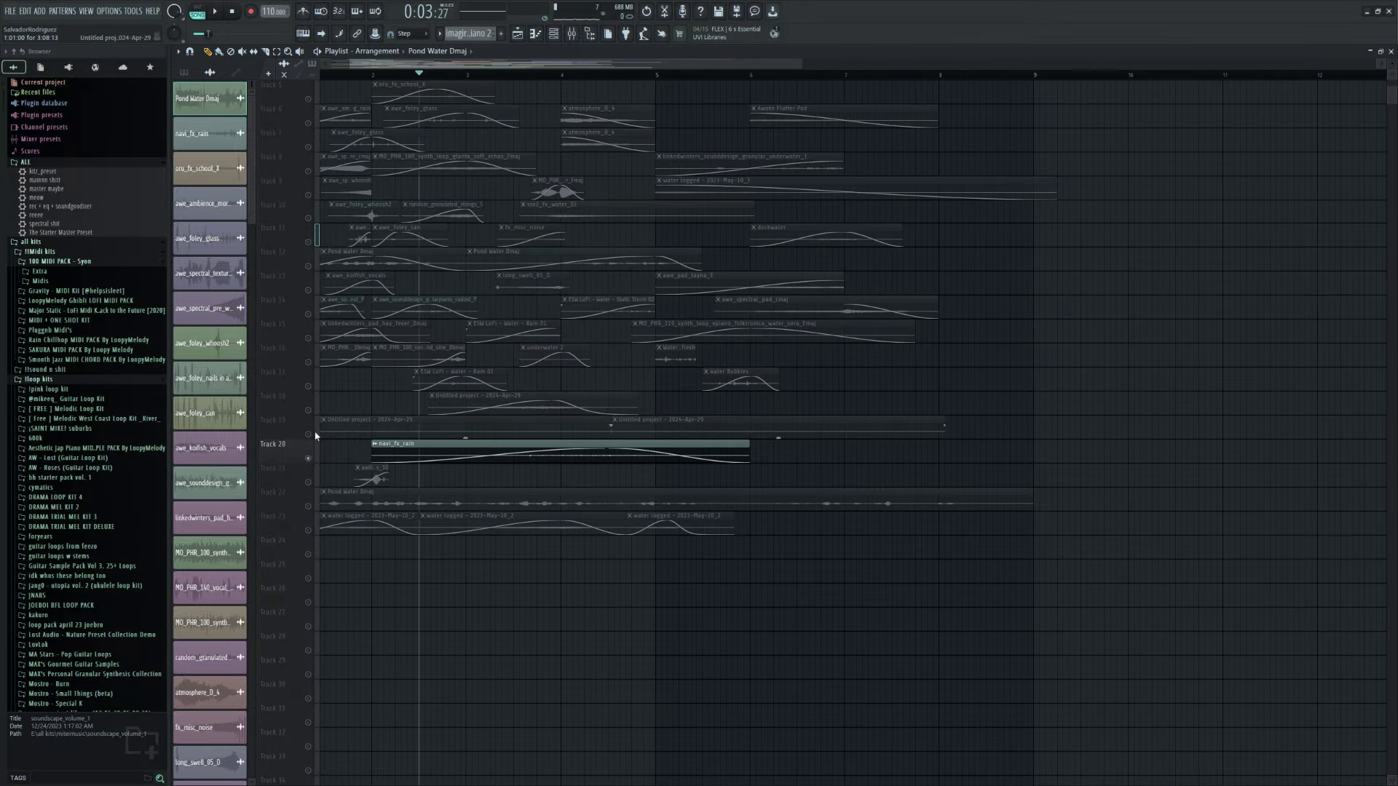
click(309, 531)
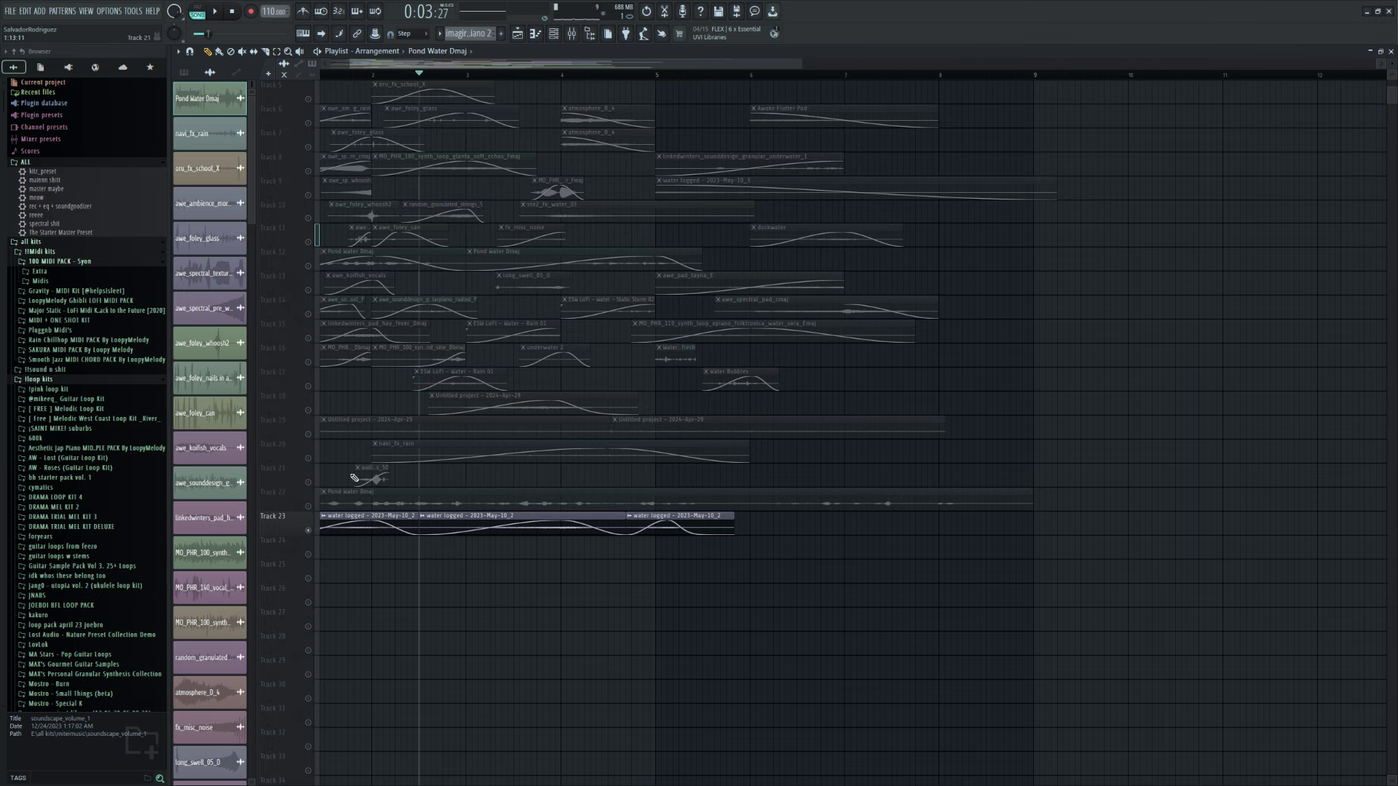
click(315, 508)
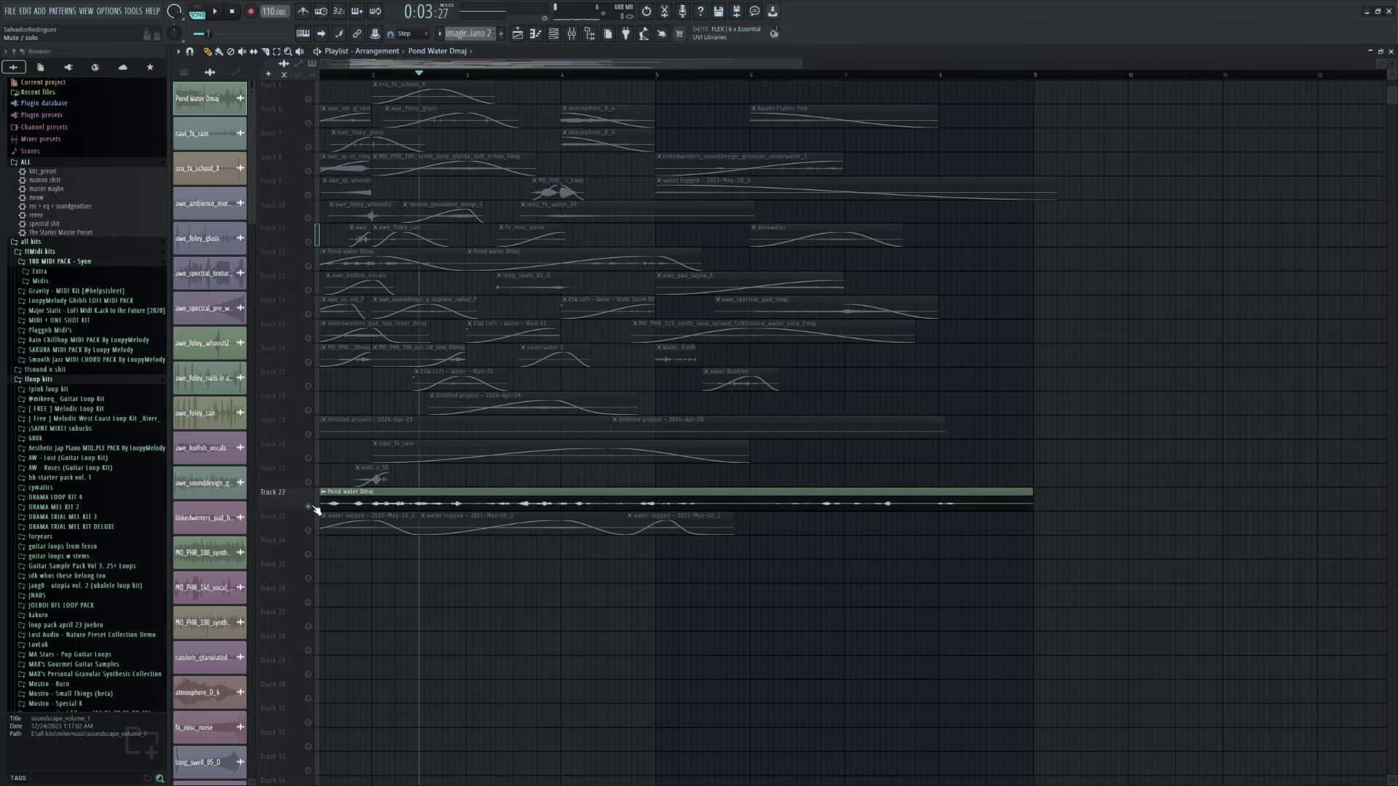
key(space)
- Solo track 9 and audition its ghostly whisper vocal loop from the middle of bar 3
scroll(500, 455, up, 4)
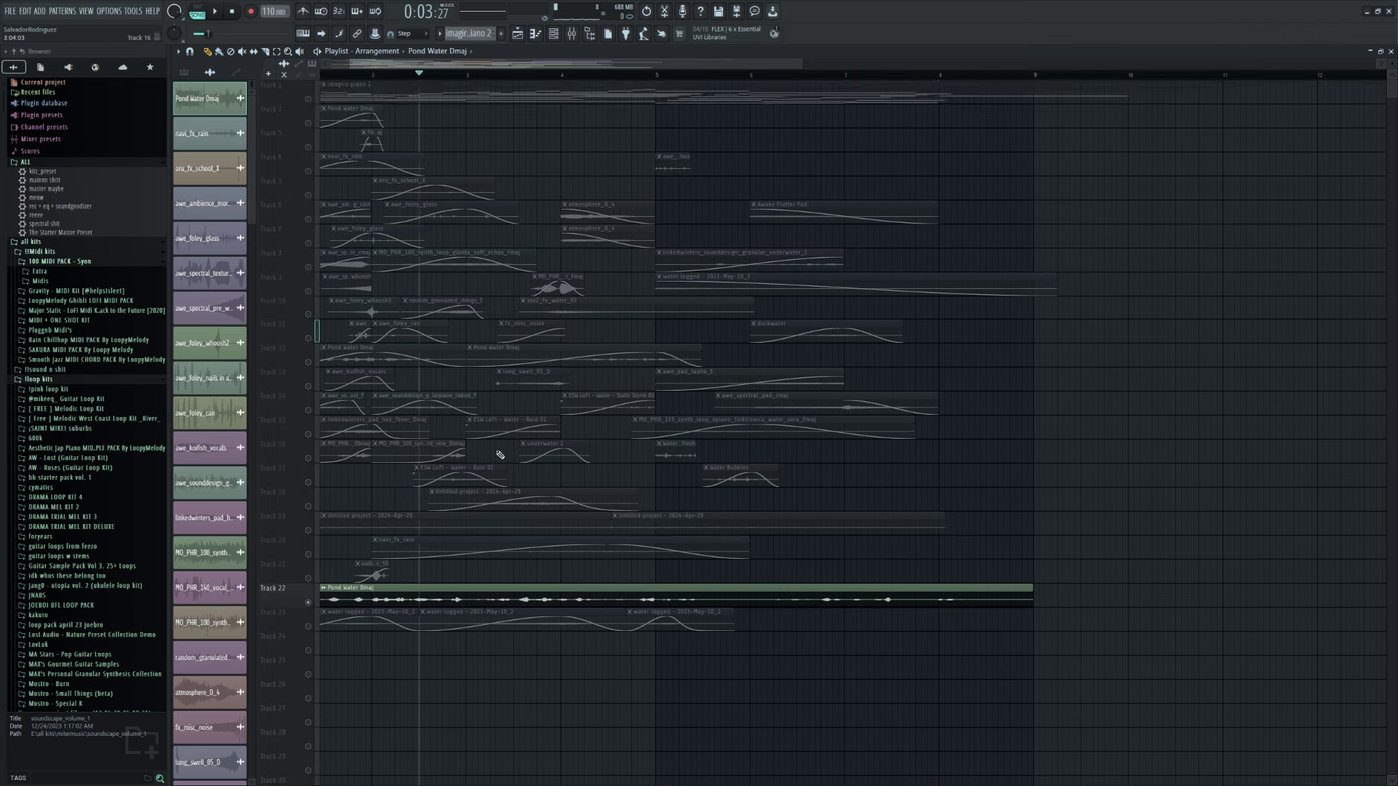
ctrl+scroll(653, 299, up, 3)
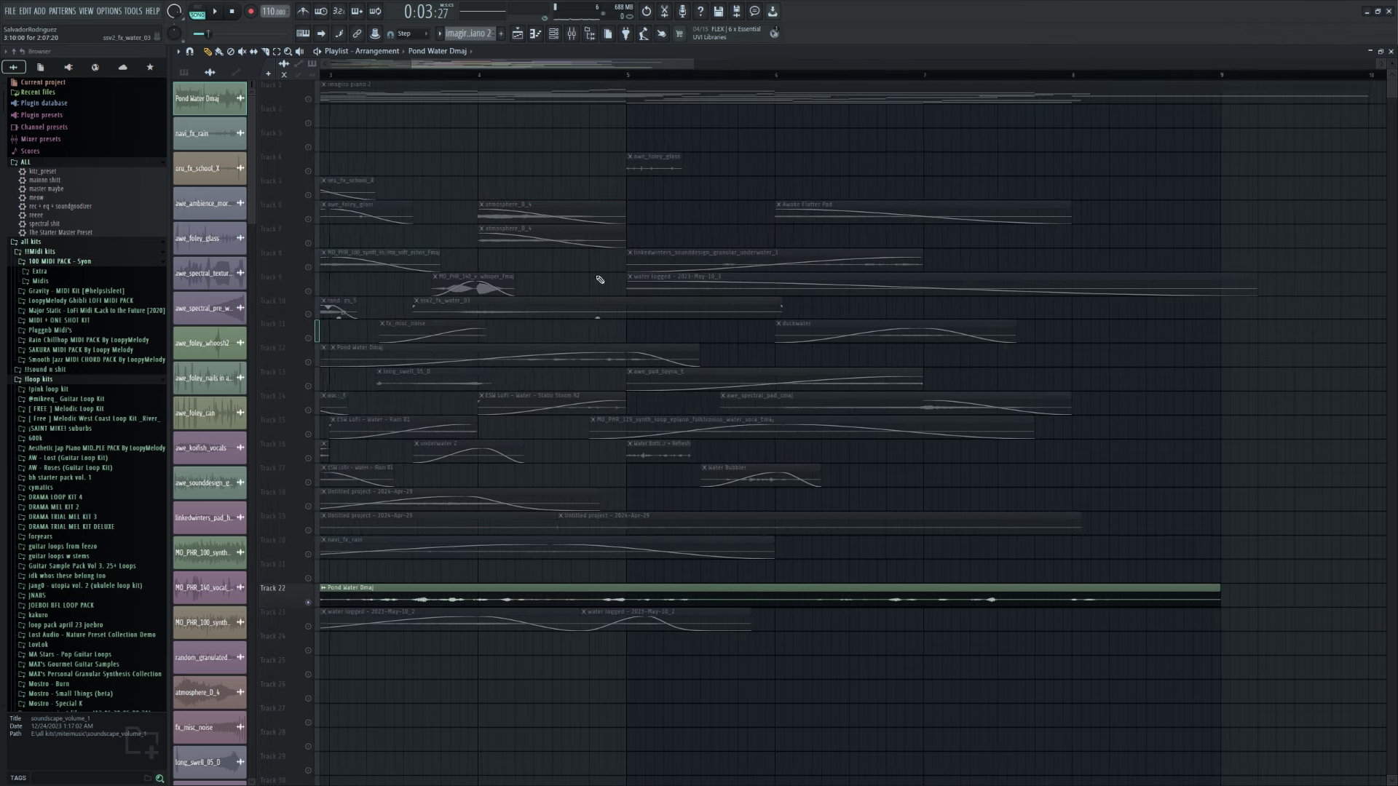
click(384, 75)
click(291, 283)
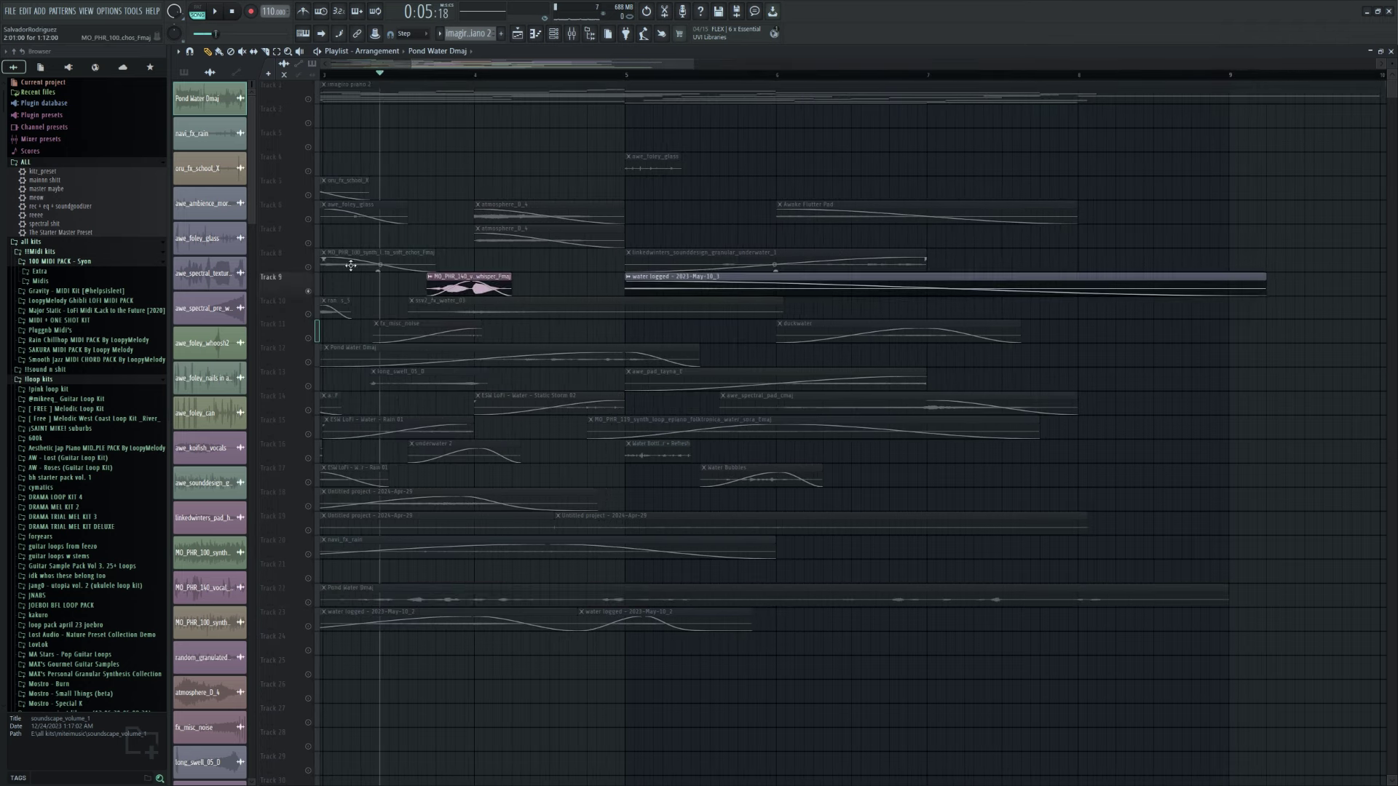
ctrl+scroll(364, 284, up, 3)
click(480, 74)
ctrl+scroll(676, 270, up, 2)
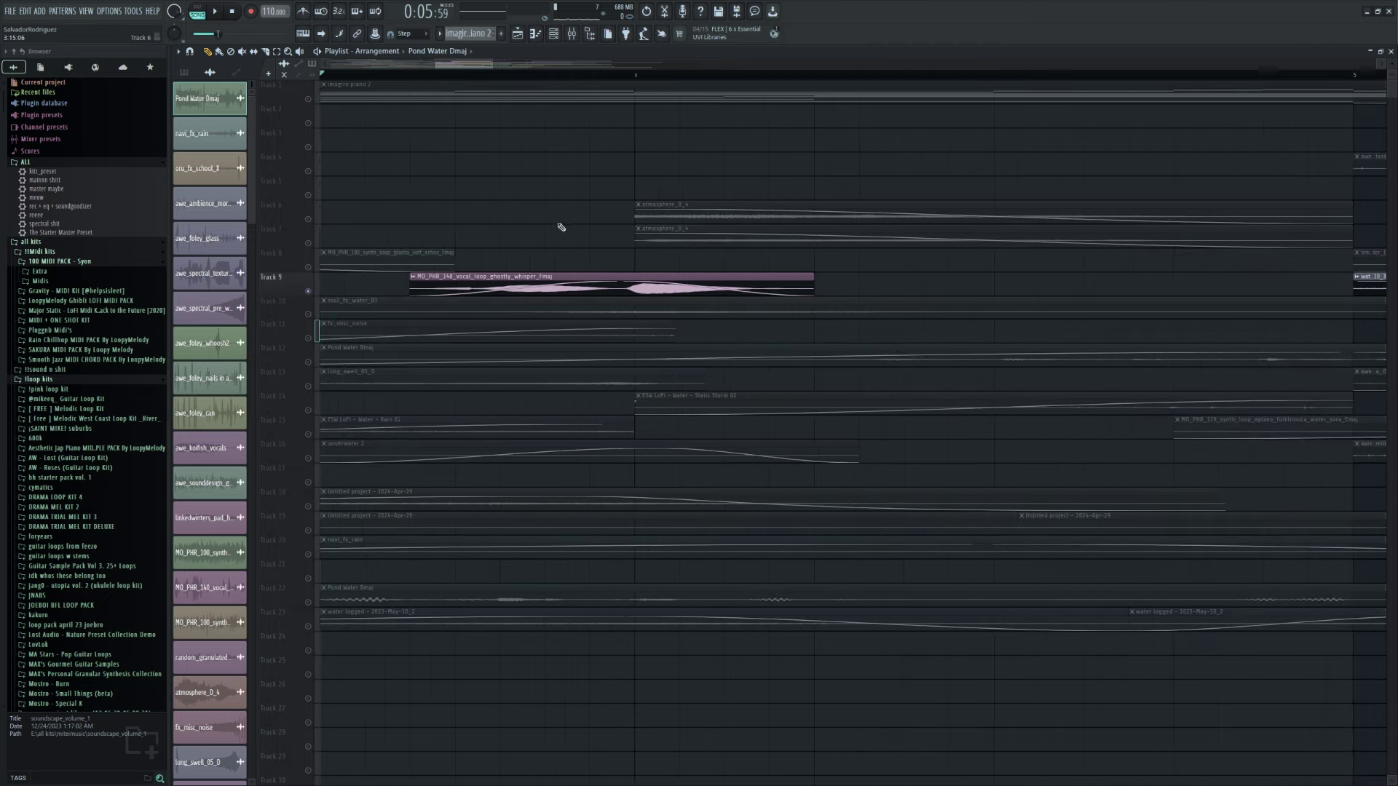
key(space)
ctrl+scroll(560, 233, down, 4)
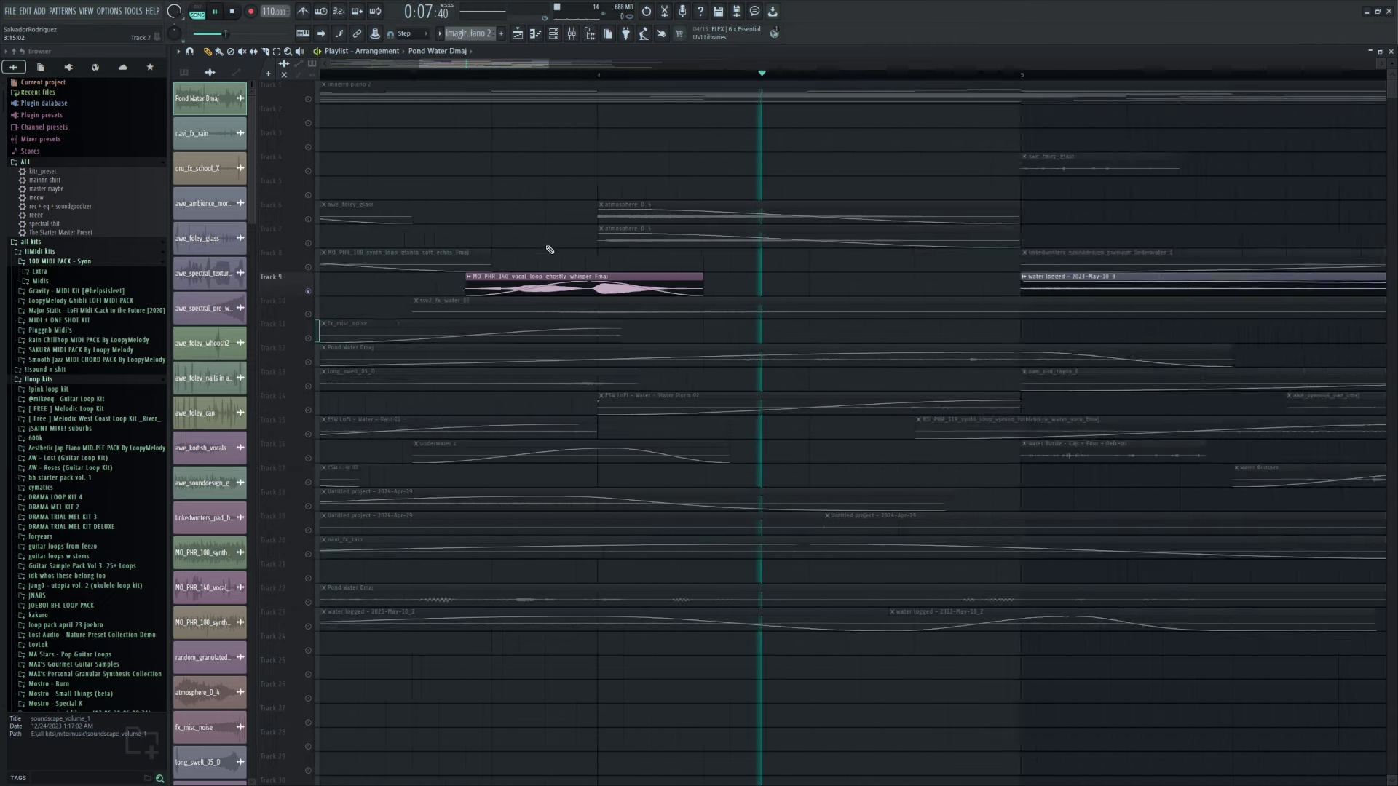
key(space)
- Solo track 10 and play back its fx_water clip from the middle of bar 3
click(316, 314)
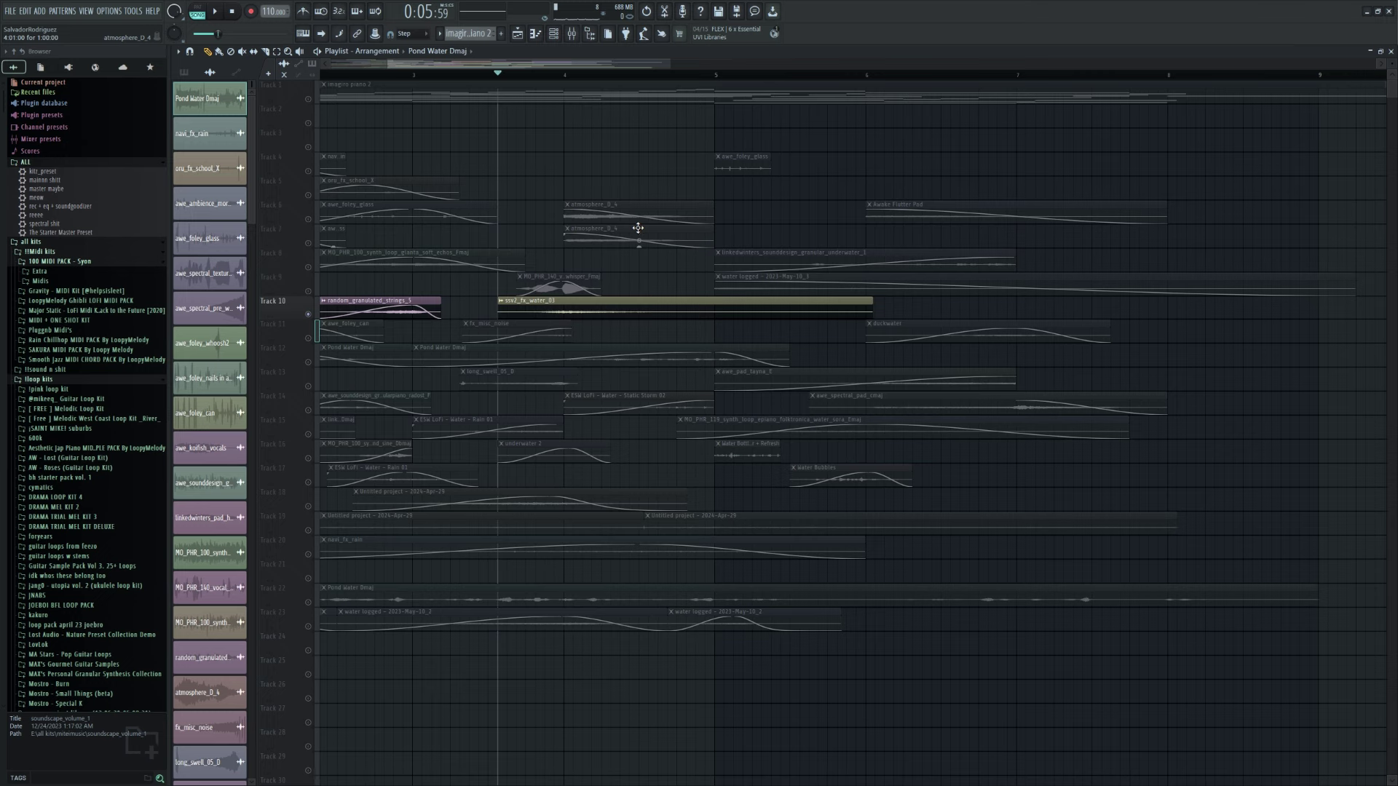
key(space)
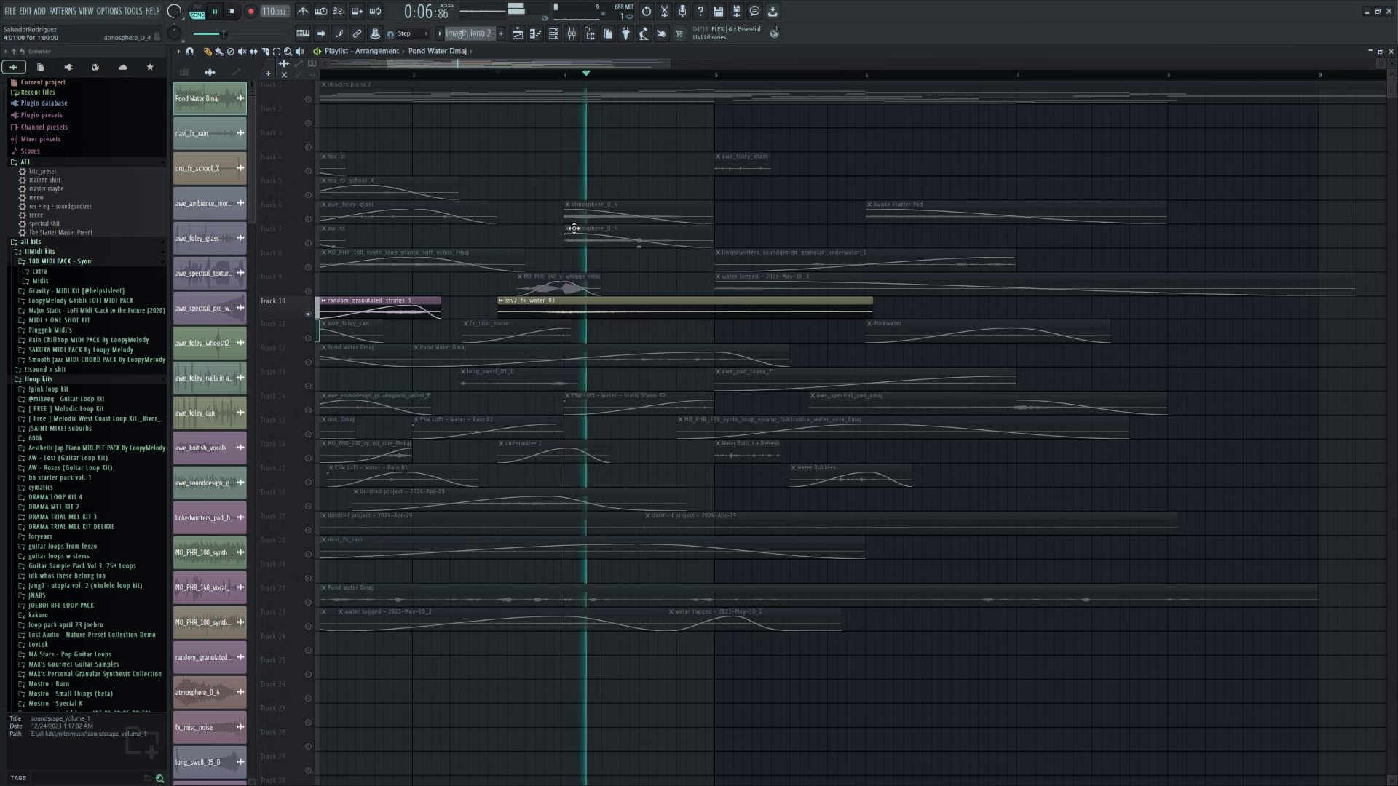
key(space)
- Solo track 7 and play back its atmosphere clip leading into bar 4
click(313, 241)
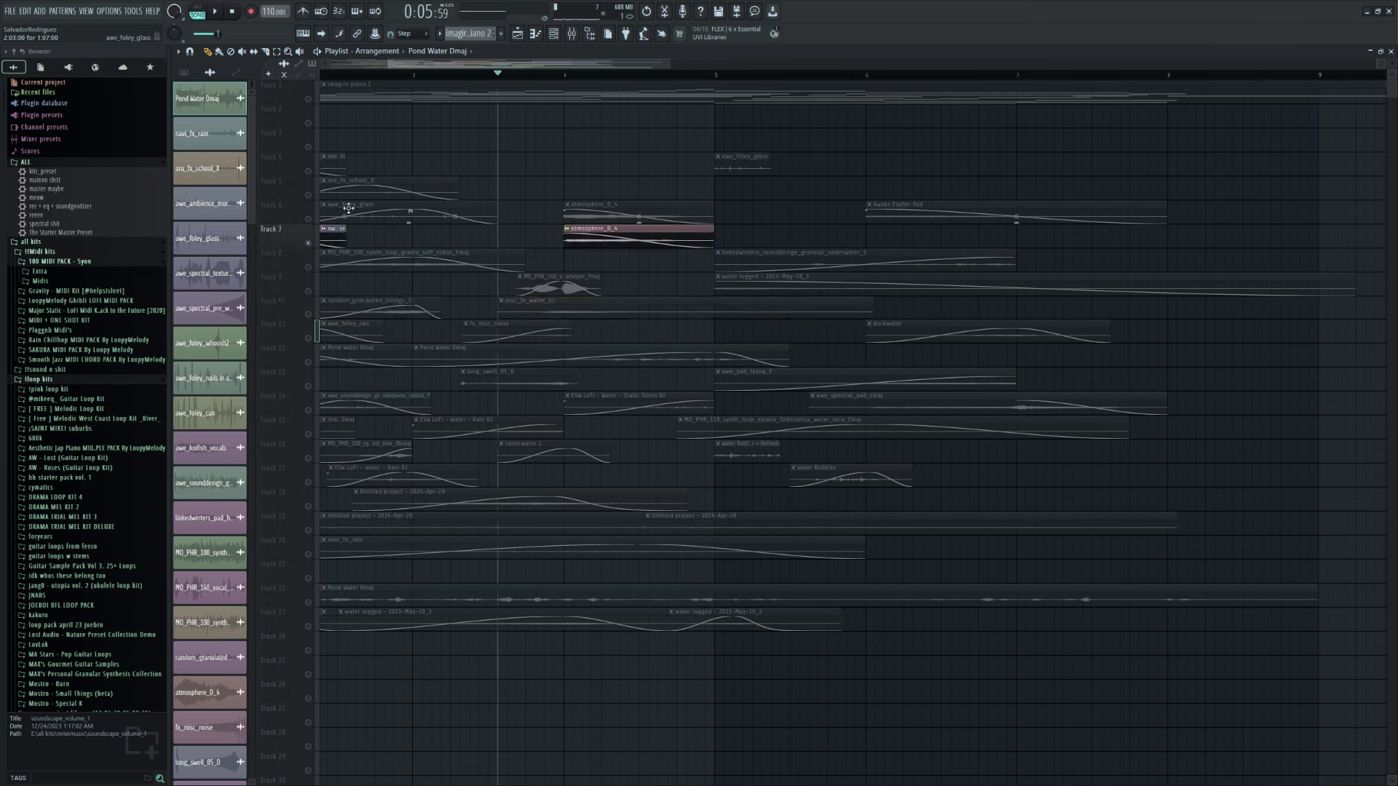
key(space)
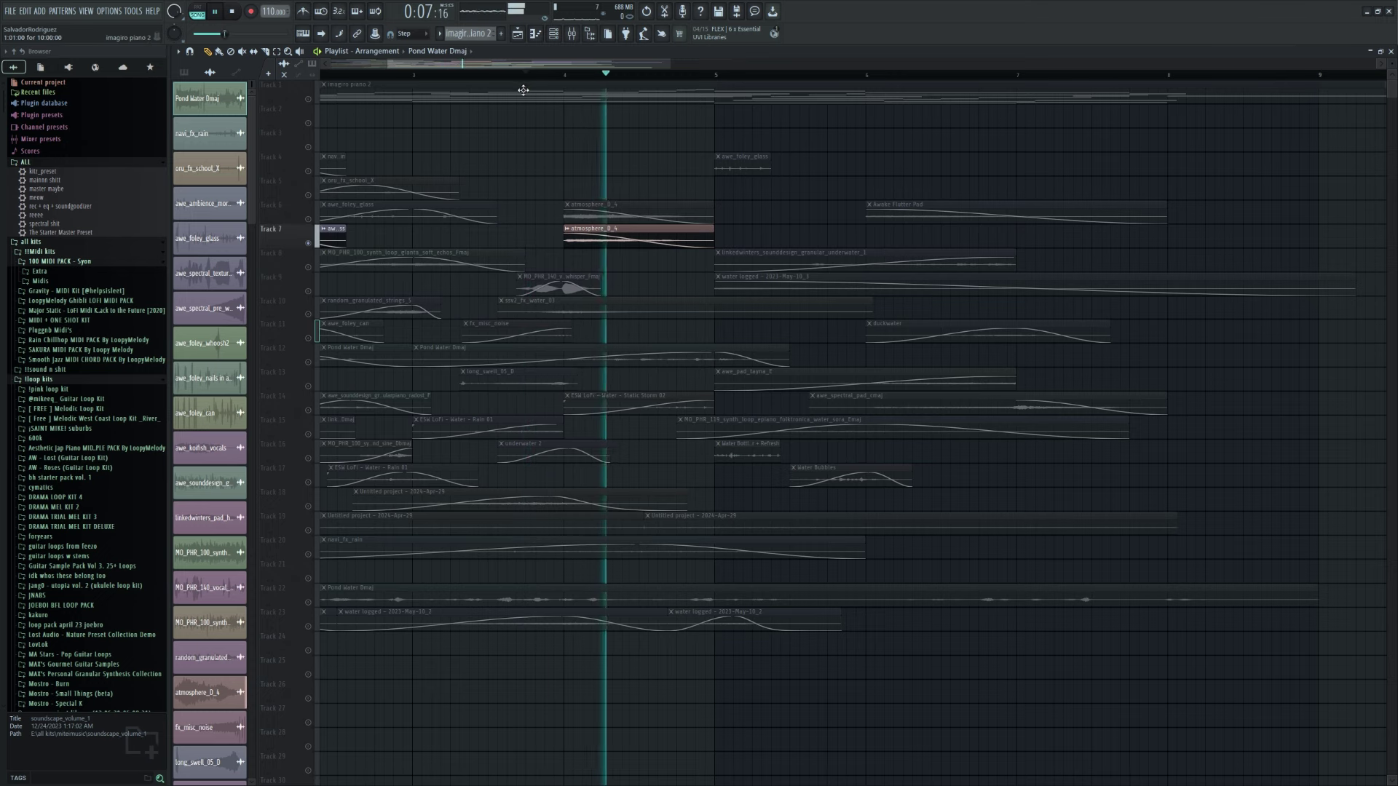
- Solo track 6 and play back its atmosphere clip in bar 4
key(space)
click(313, 218)
key(space)
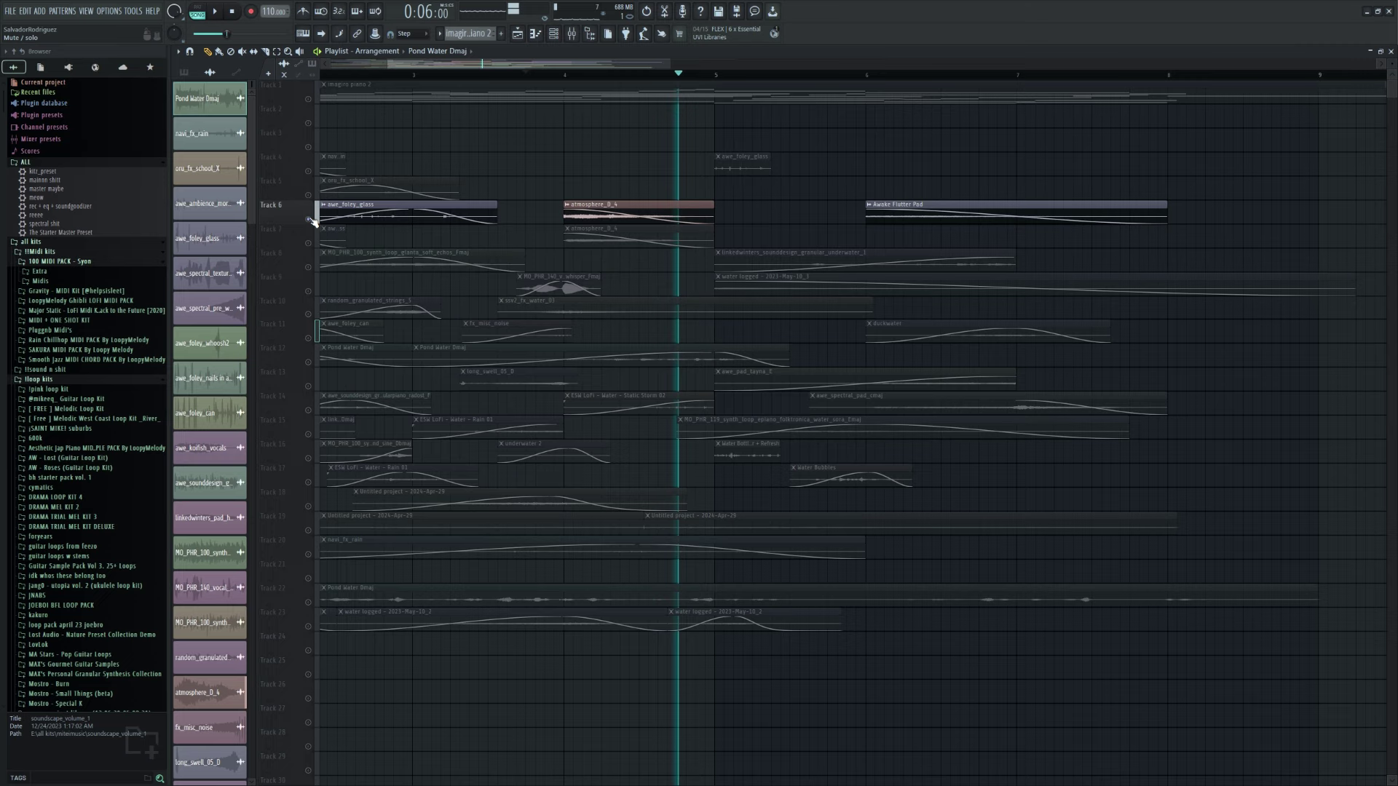
key(space)
- Solo track 11 and audition its fx_misc_noise clip from the middle of bar 3
scroll(314, 222, down, 2)
click(312, 289)
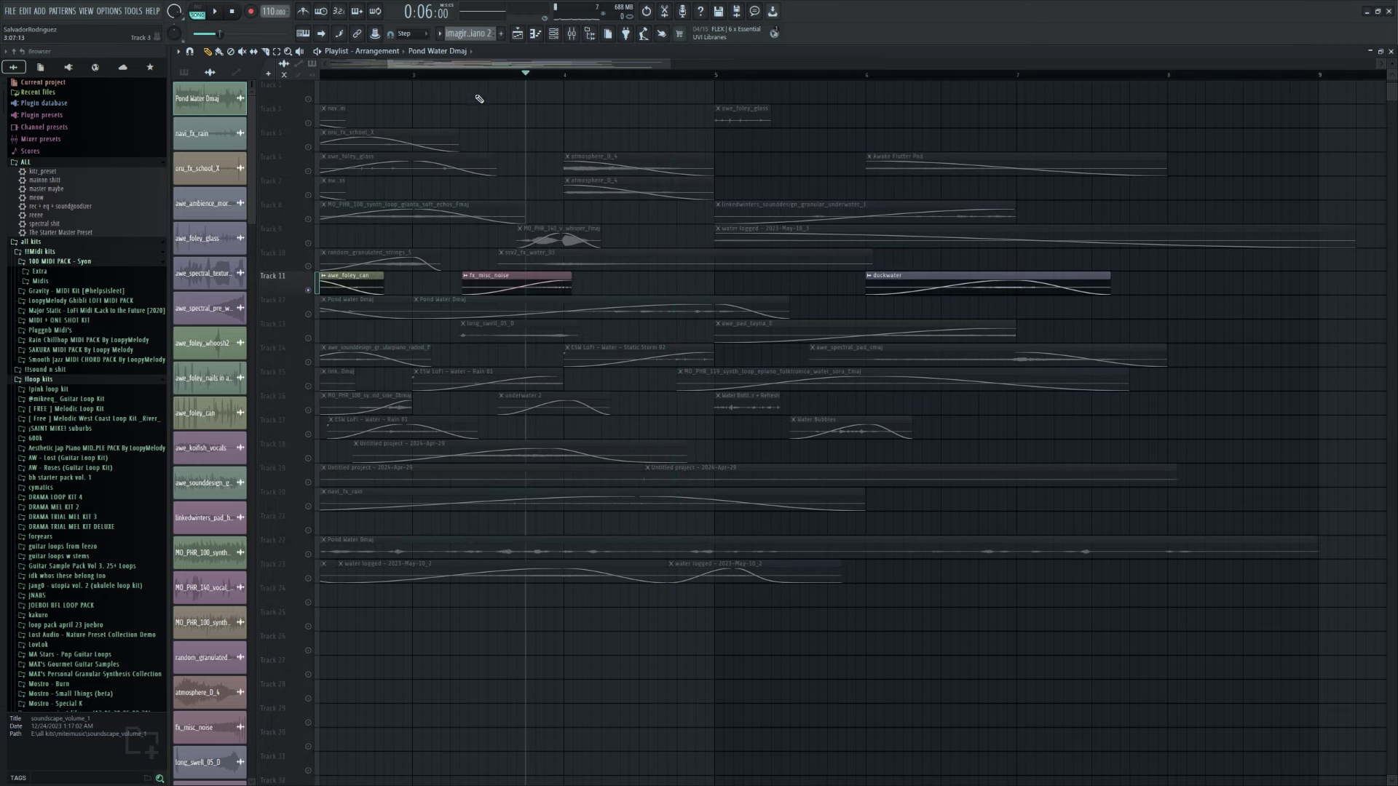
click(482, 76)
key(space)
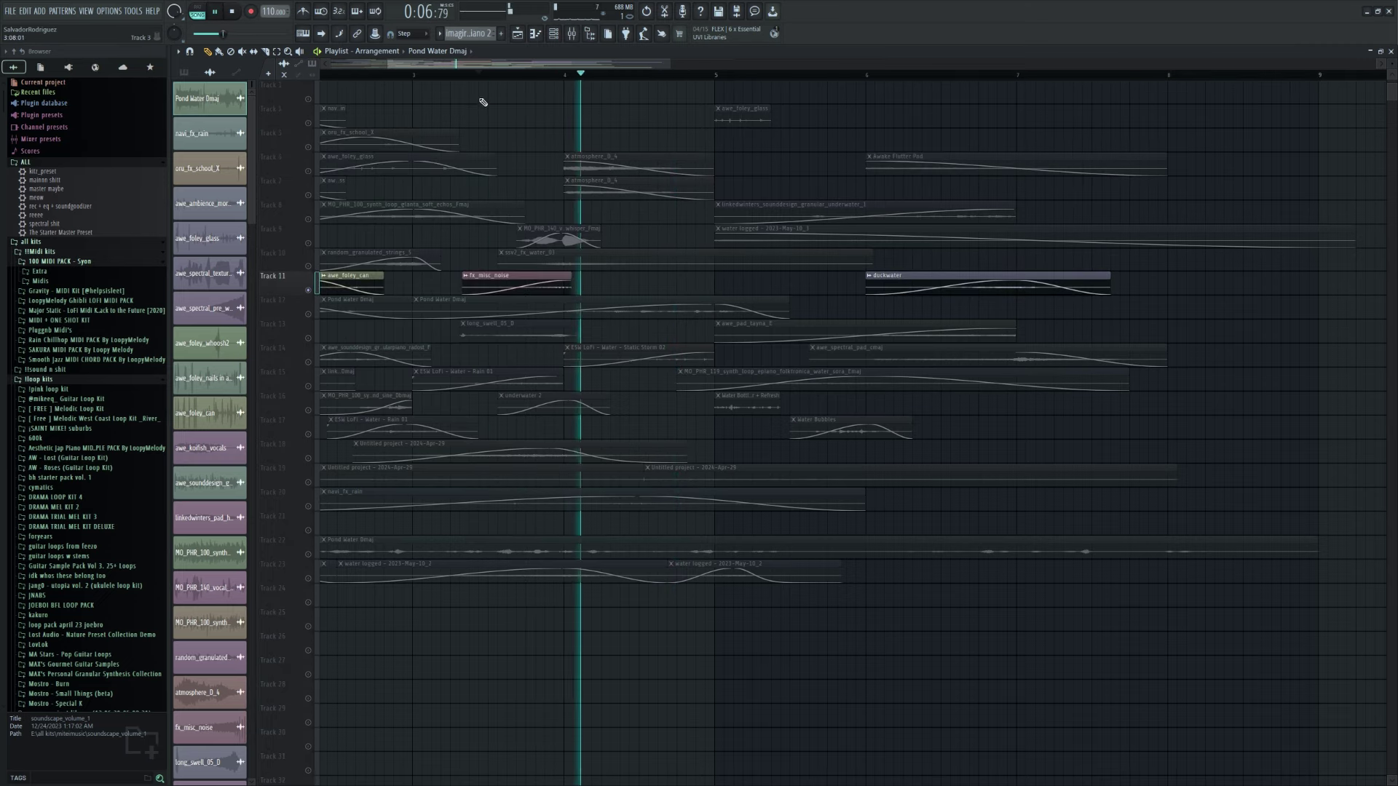
key(space)
- Solo track 13 and play back its long swell clip from early in bar 3
click(312, 338)
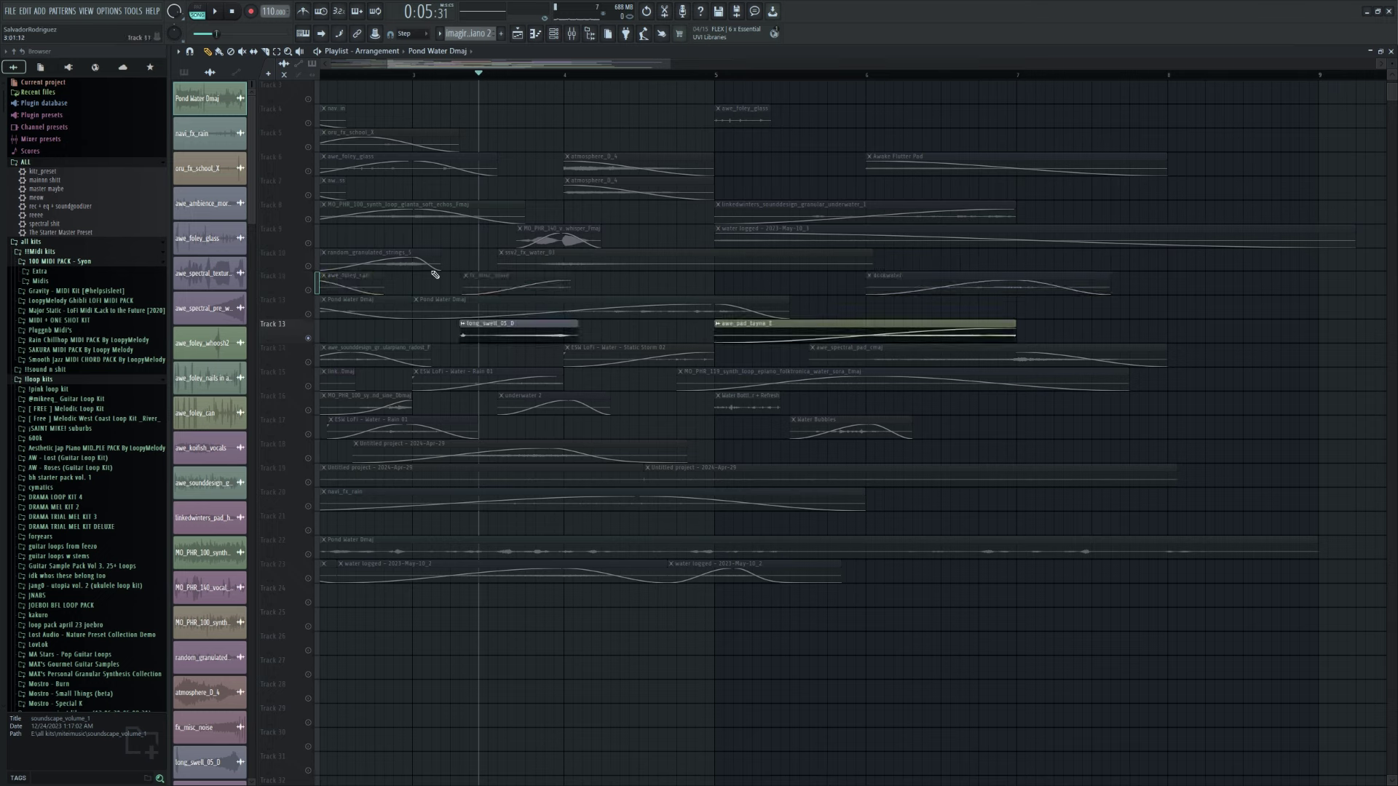
click(452, 76)
key(space)
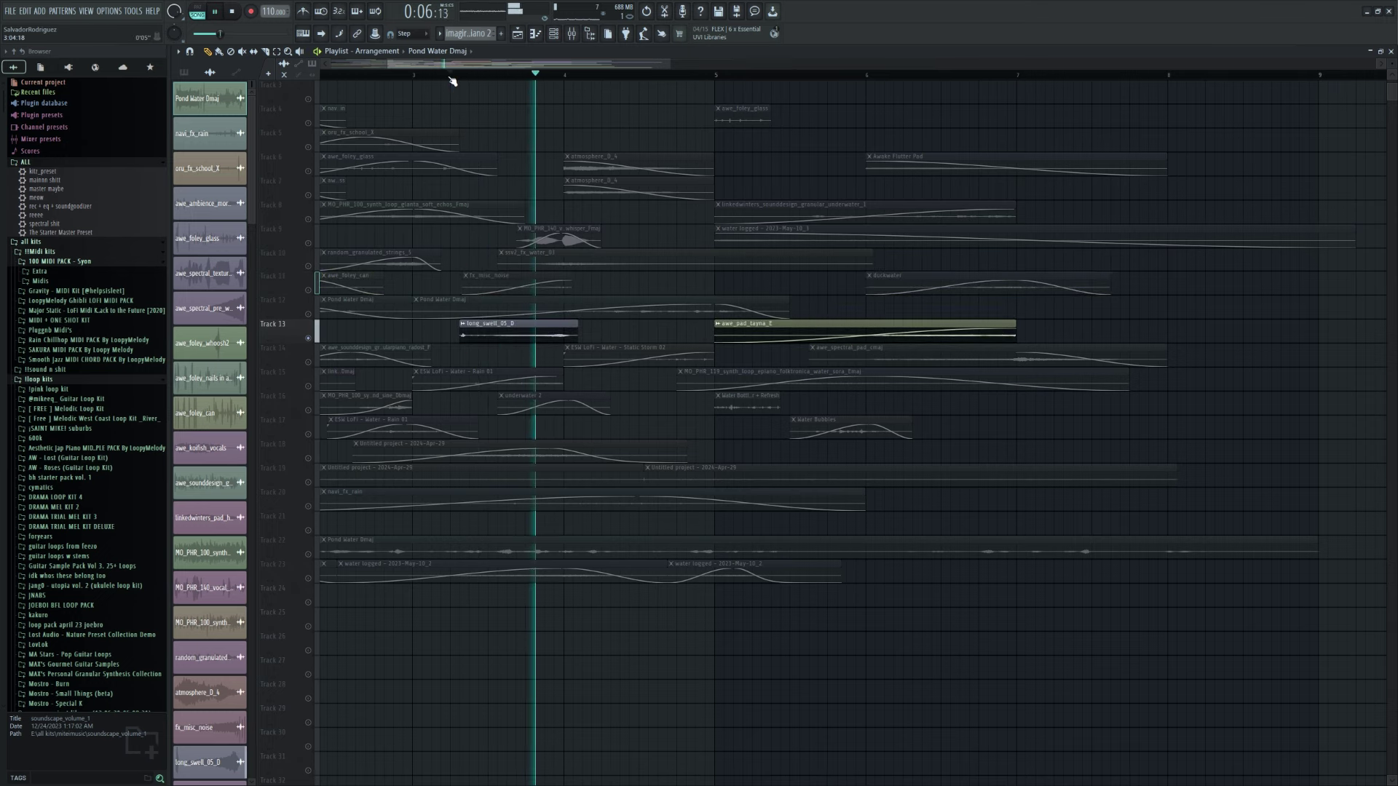
key(space)
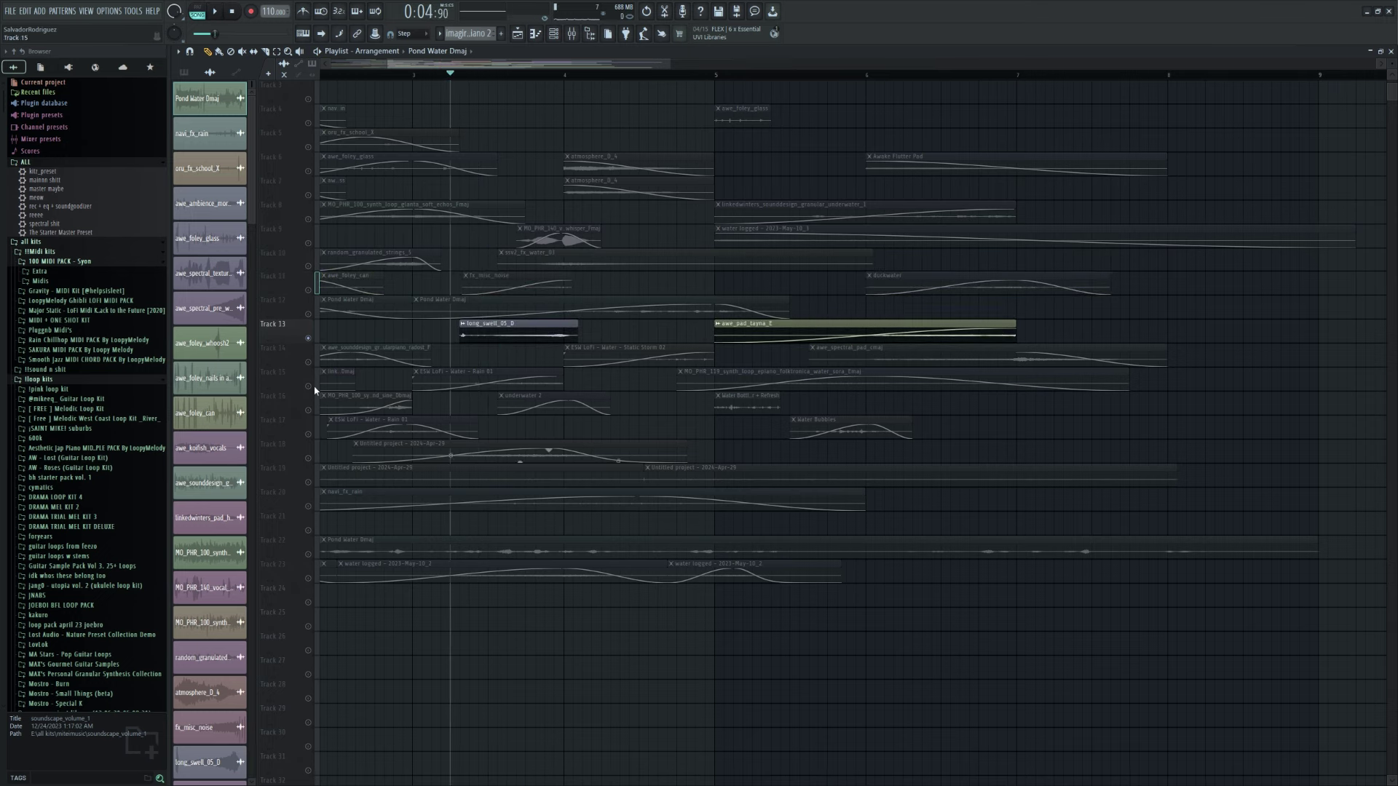
- Audition the Rain 01 clip on track 15 and the underwater 2 clip on track 16, each in solo
click(315, 390)
key(space)
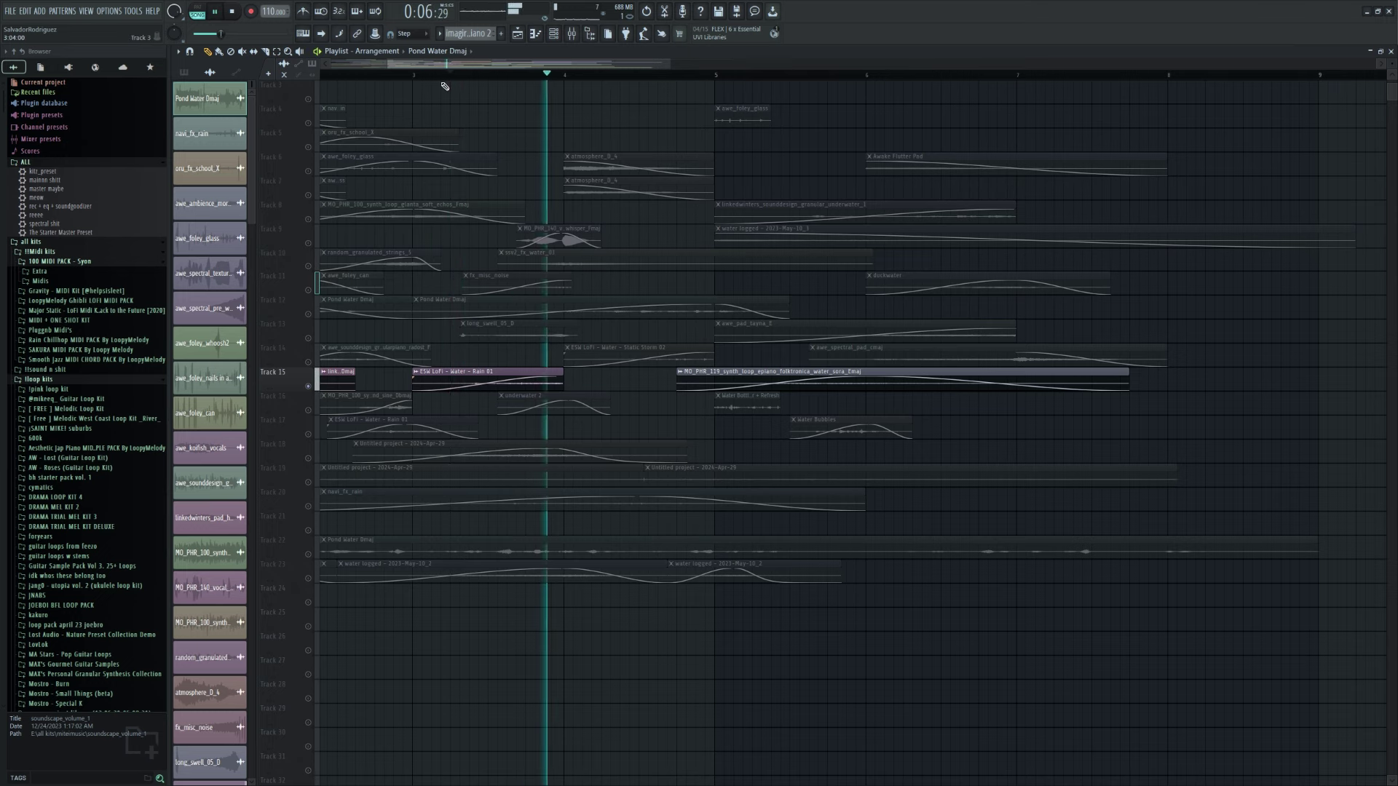
key(space)
click(318, 412)
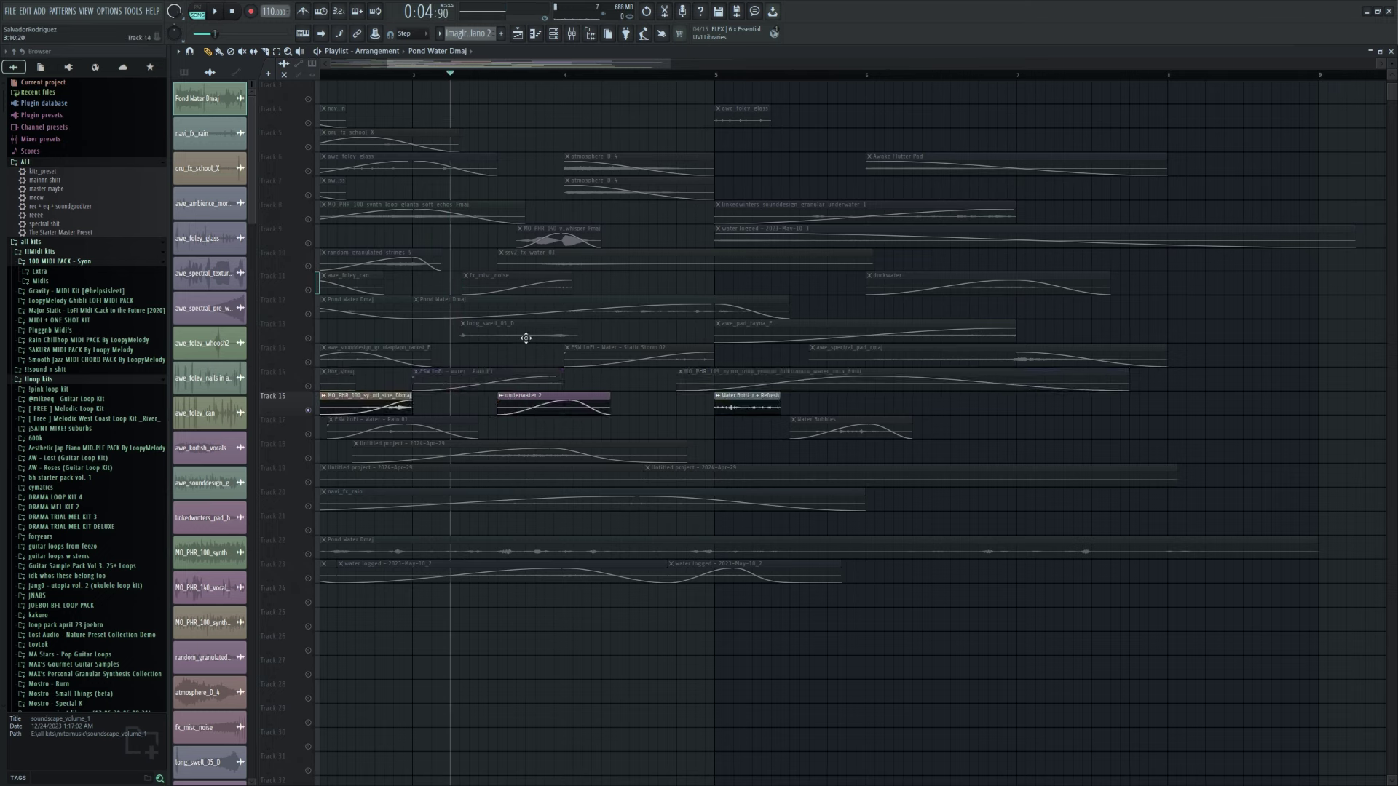
key(space)
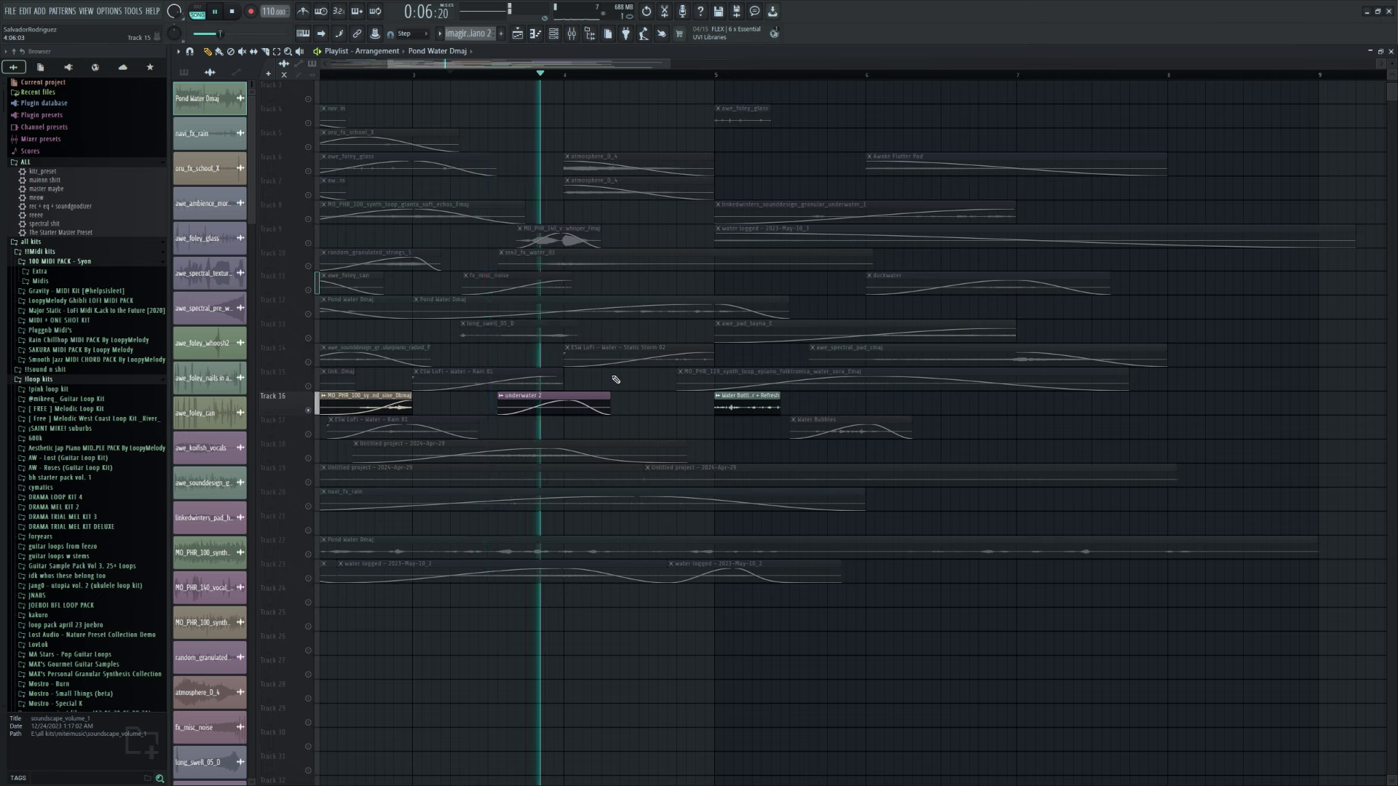
key(space)
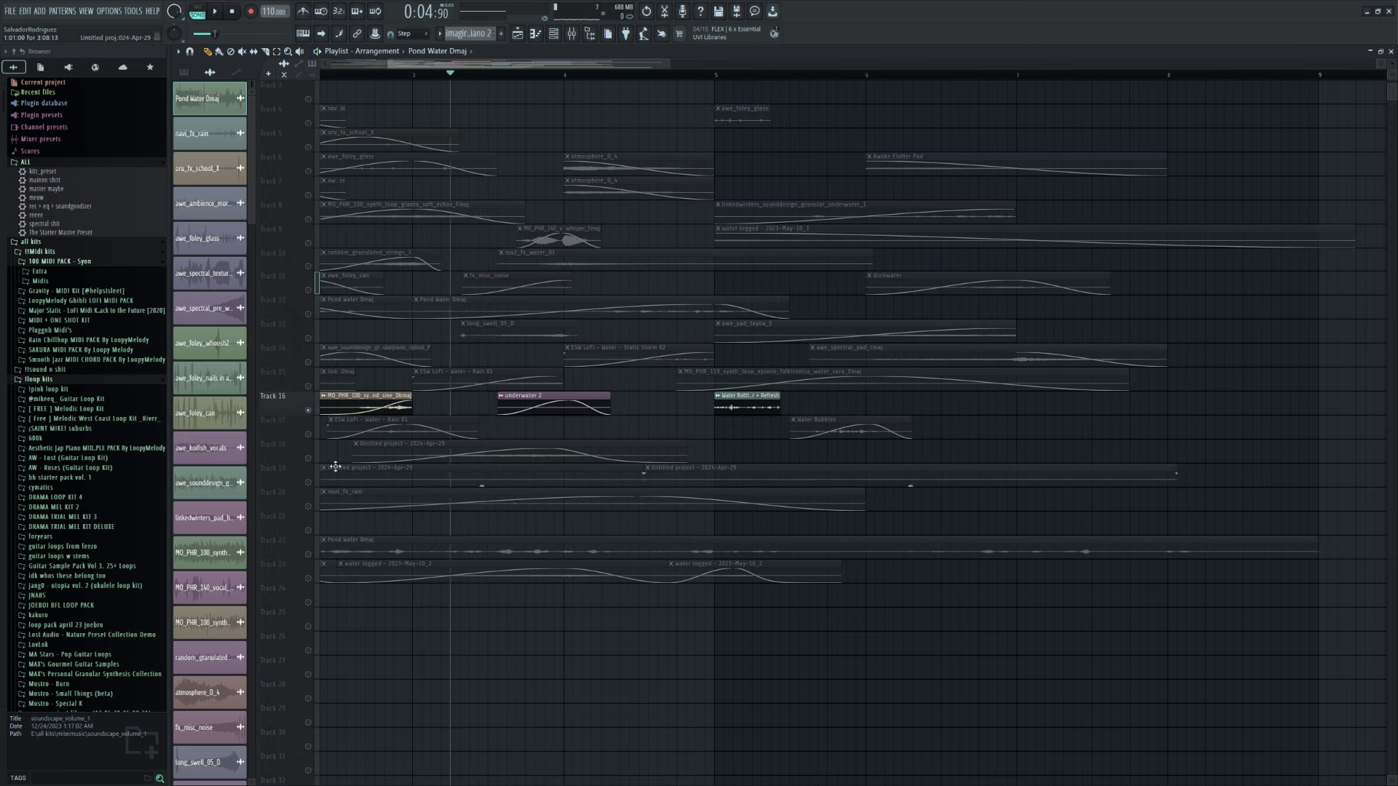
- Solo track 18 and play back its untitled project clip from just before bar 3
click(310, 460)
drag(430, 71, 405, 75)
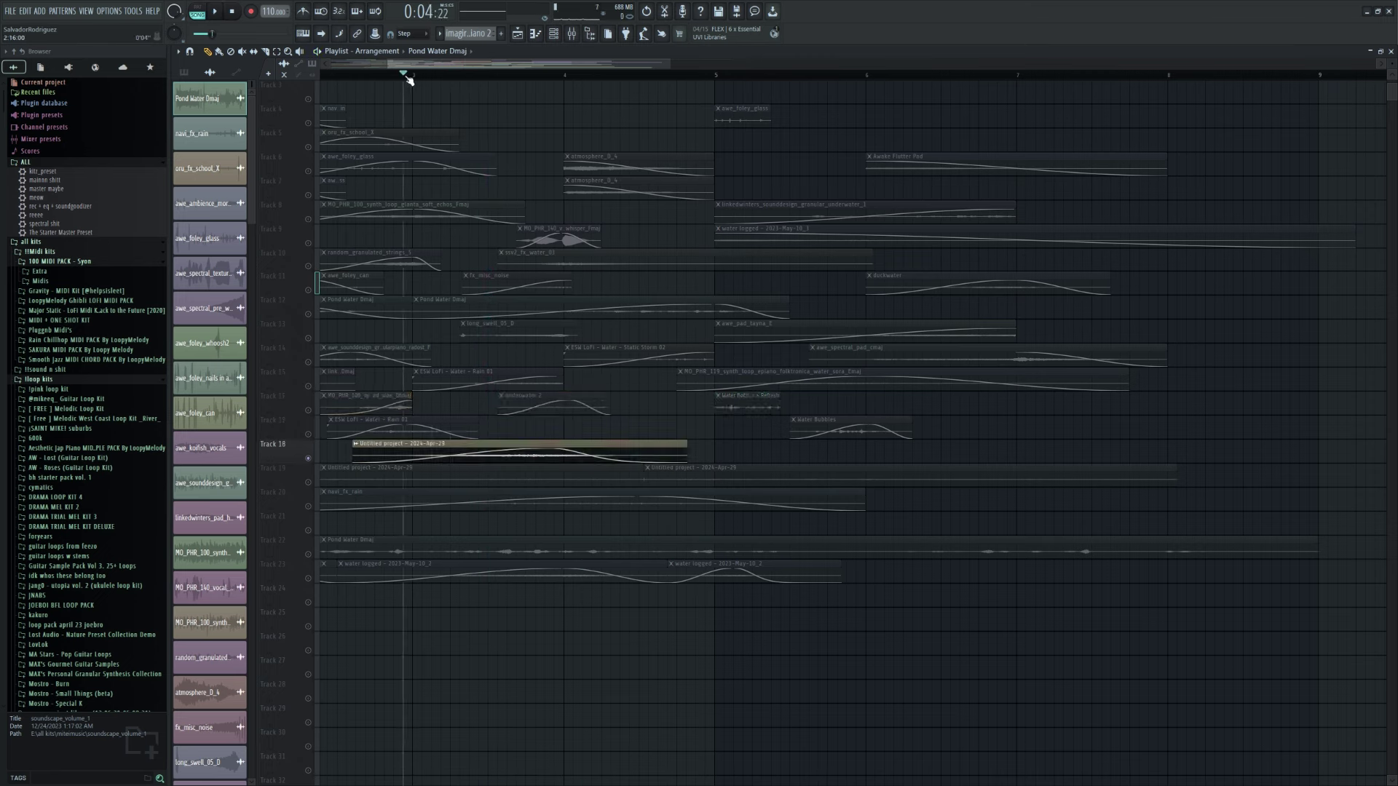
key(space)
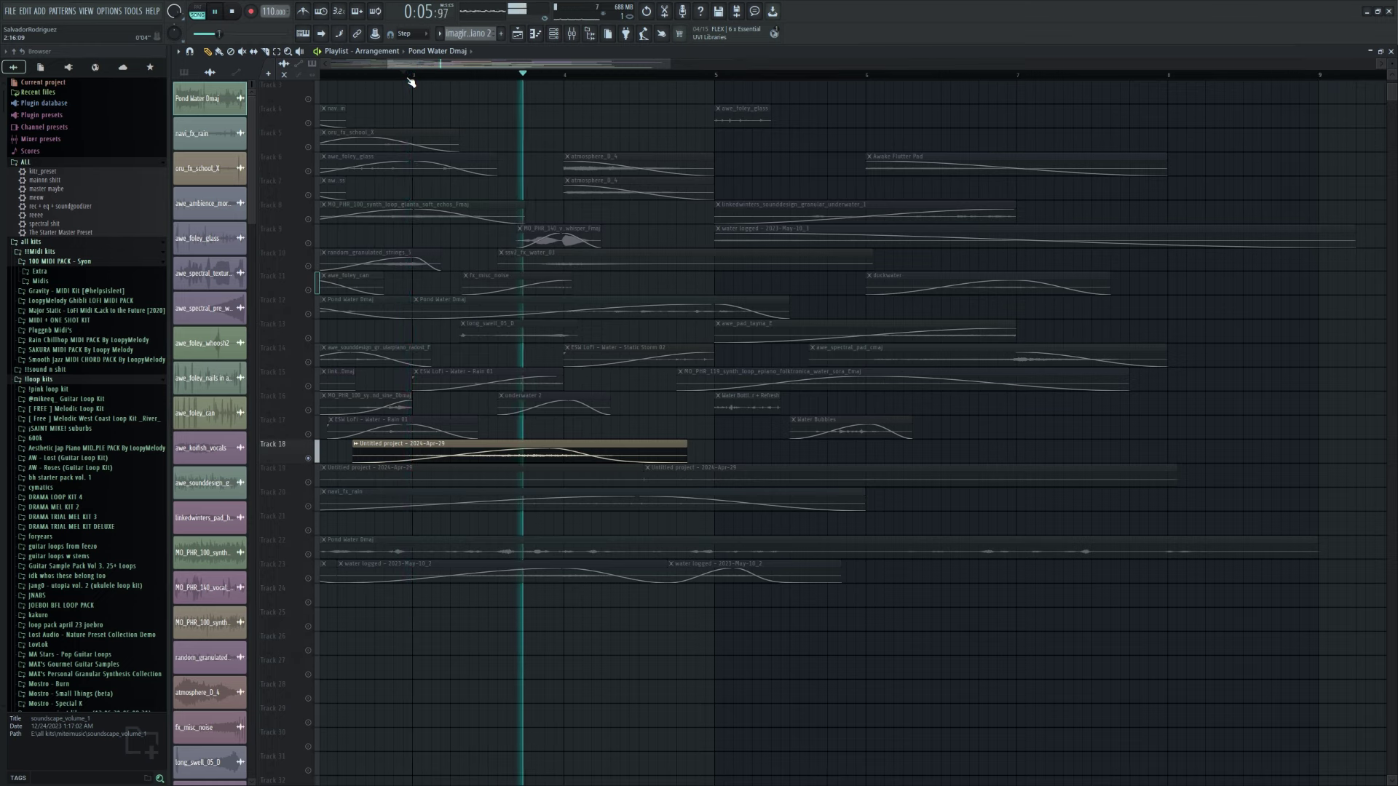
key(space)
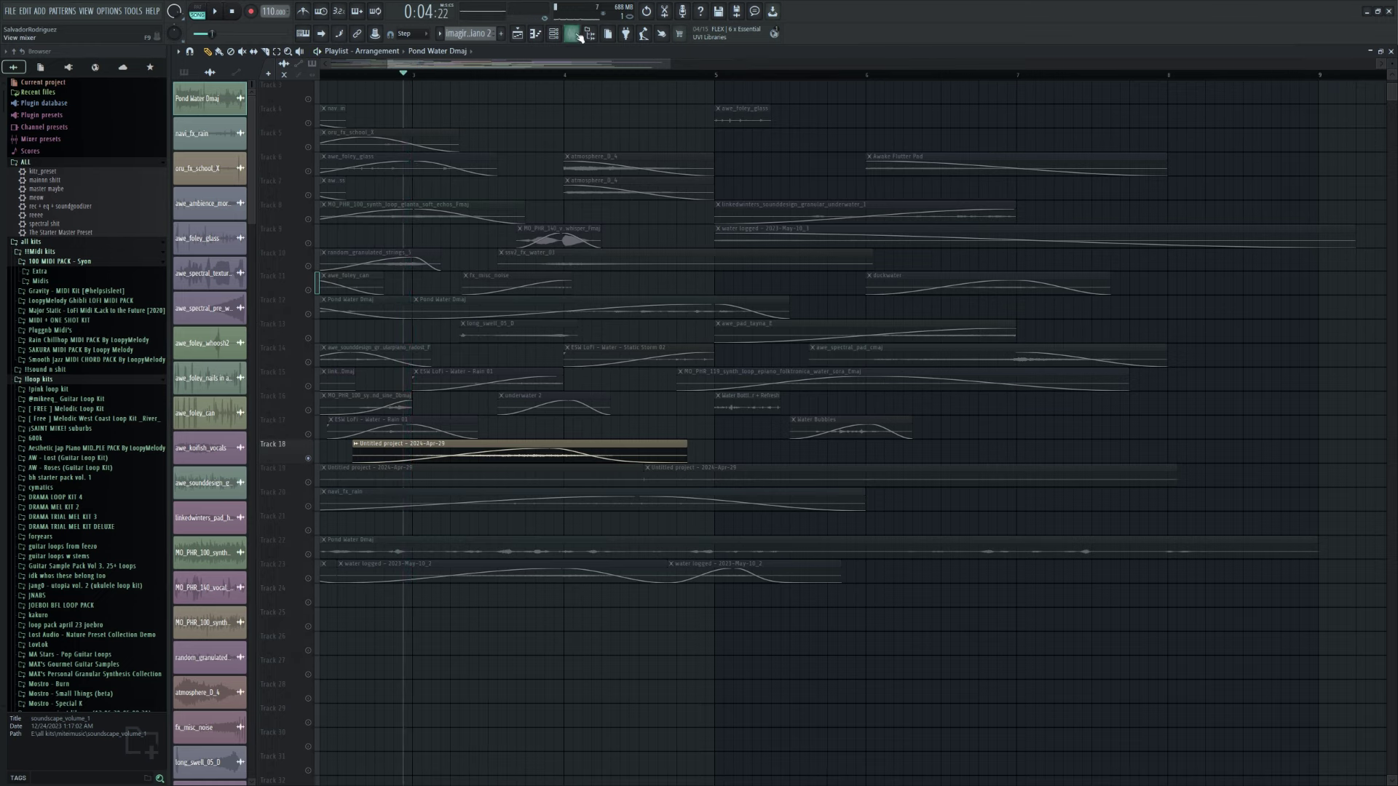
- Set the high cut of the master track's ValhallaRoom reverb to 15000 Hz and return to the playlist
click(581, 33)
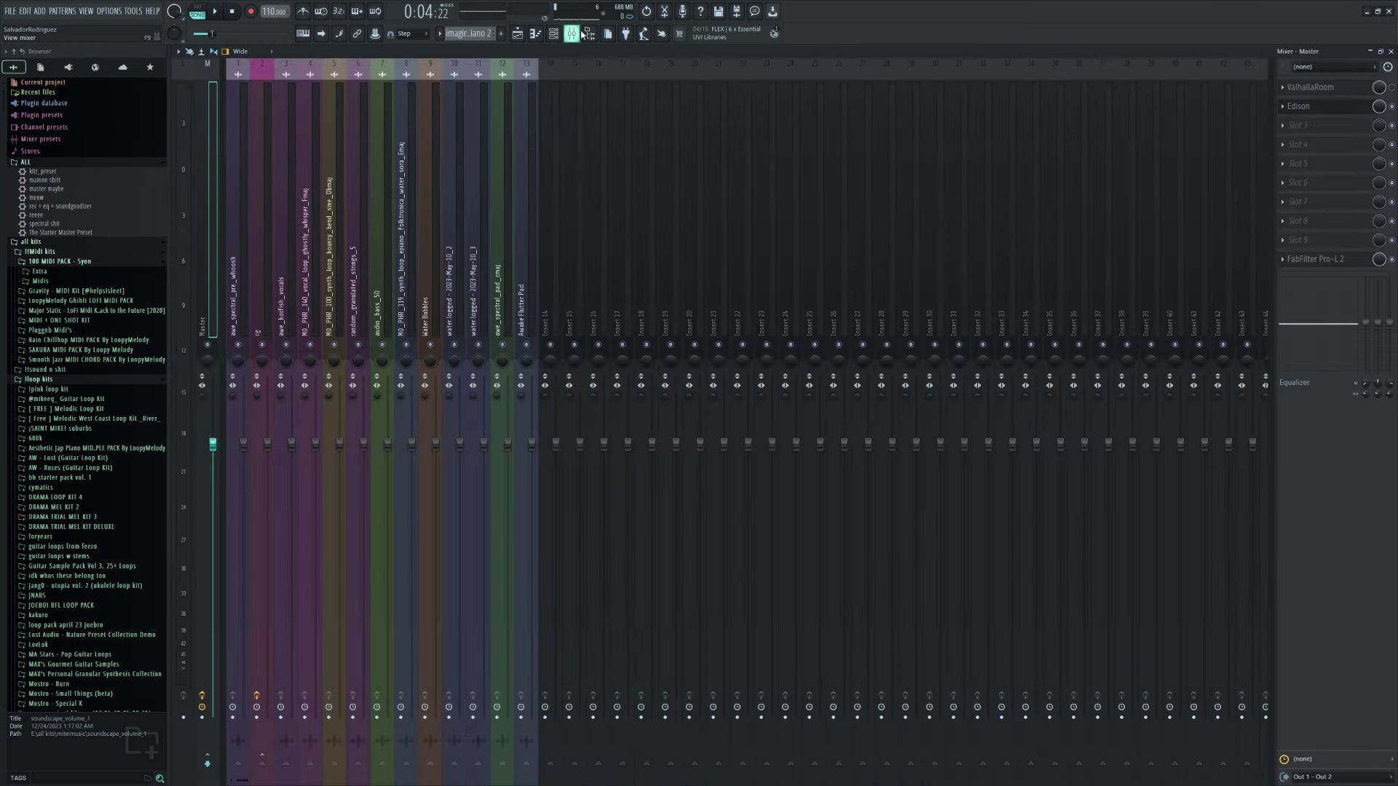
click(1337, 89)
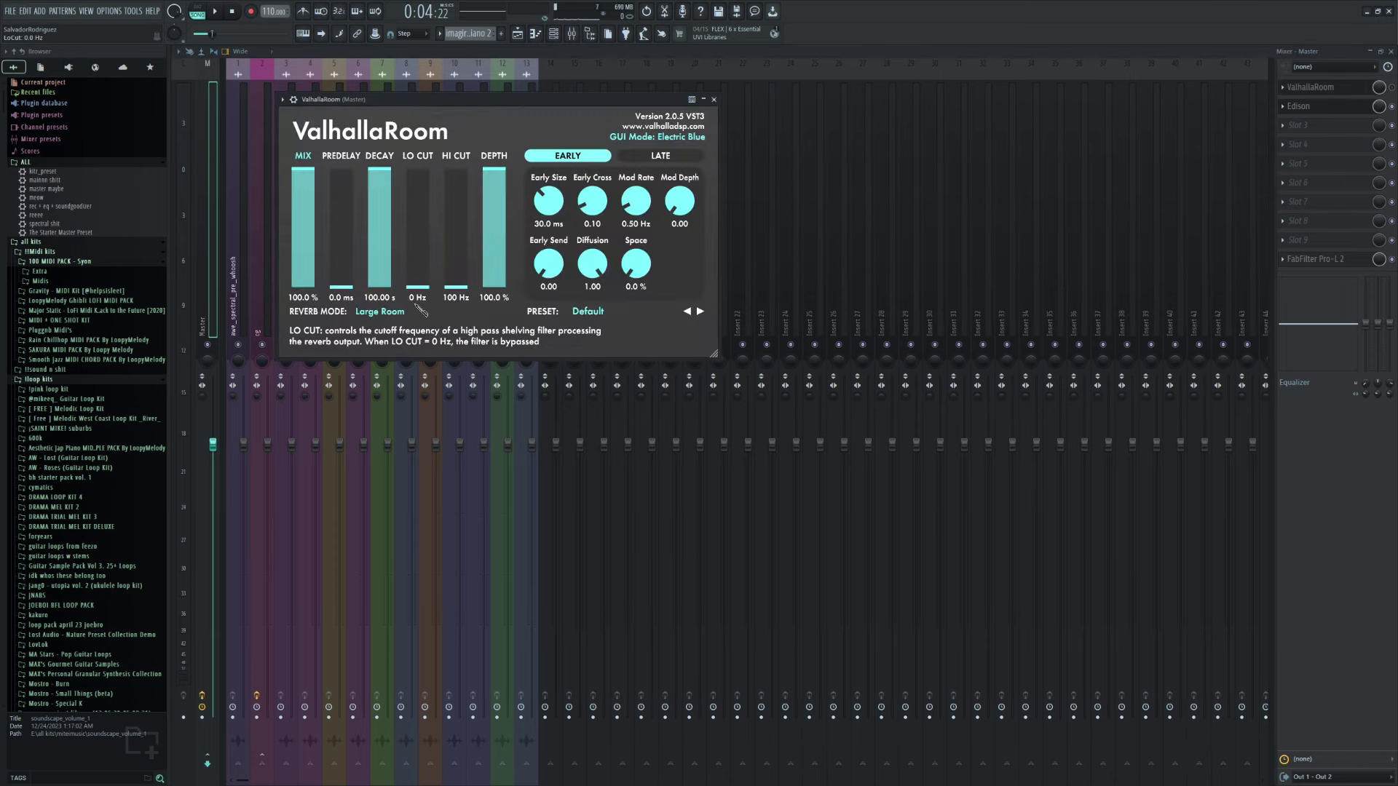
drag(456, 285, 496, 134)
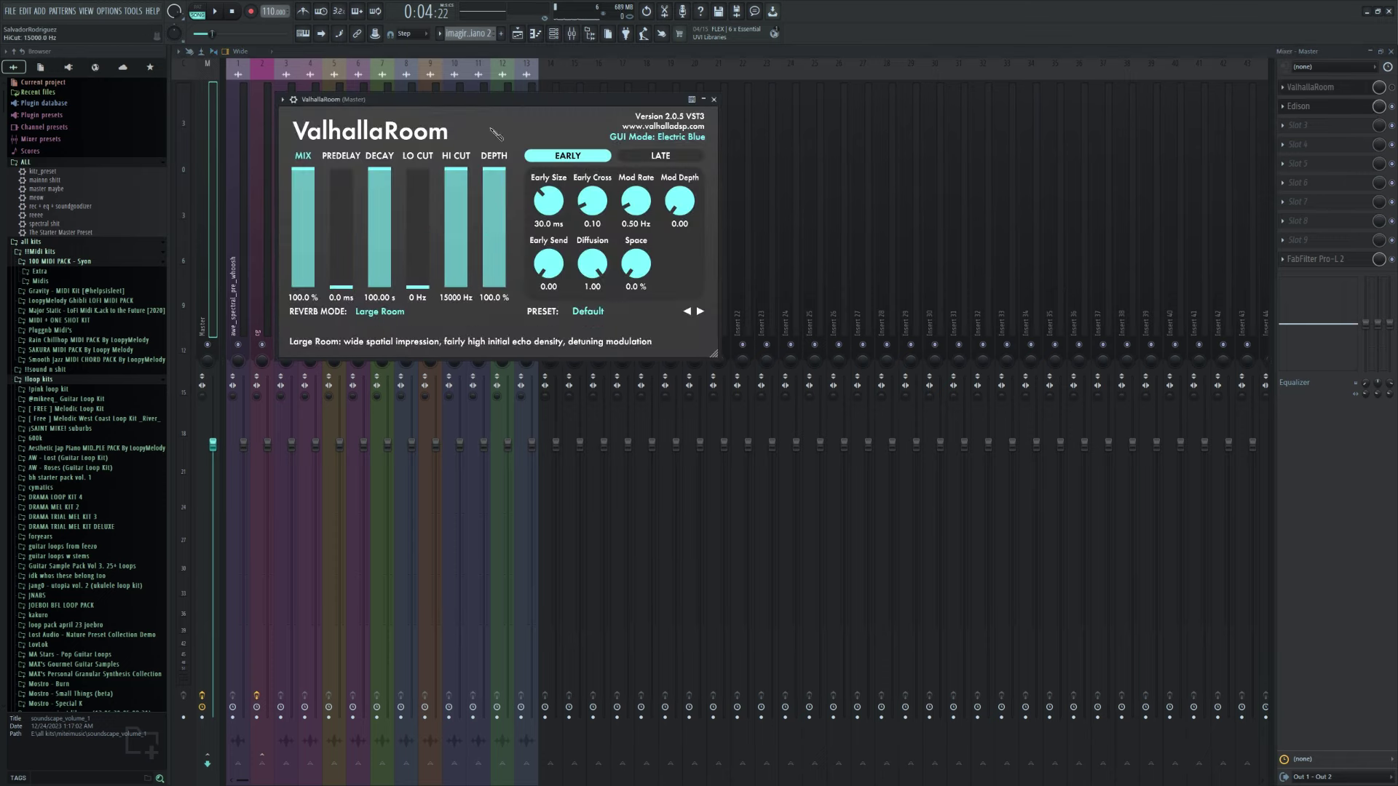
click(714, 99)
click(1391, 52)
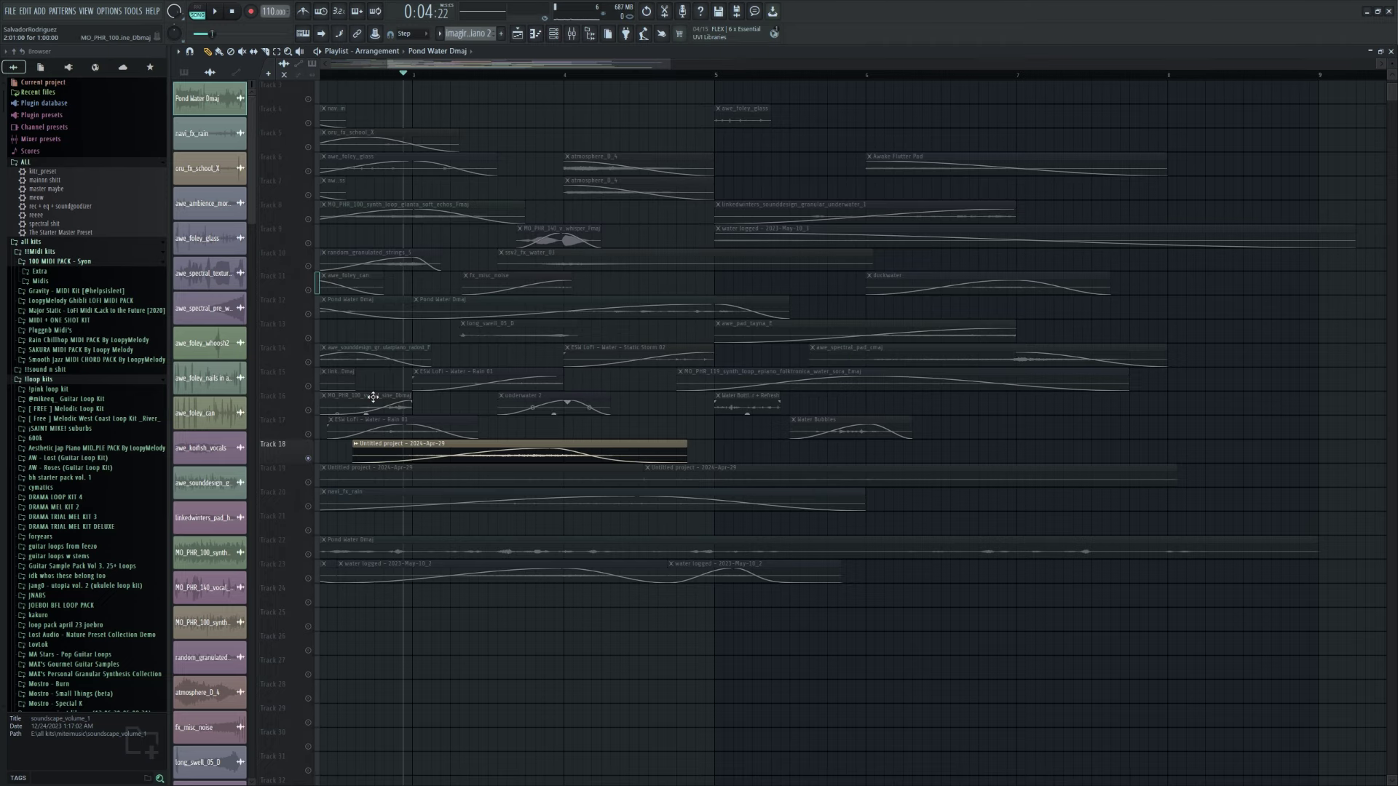
- Solo track 20 and play back its rain clip from just before bar 3
click(509, 501)
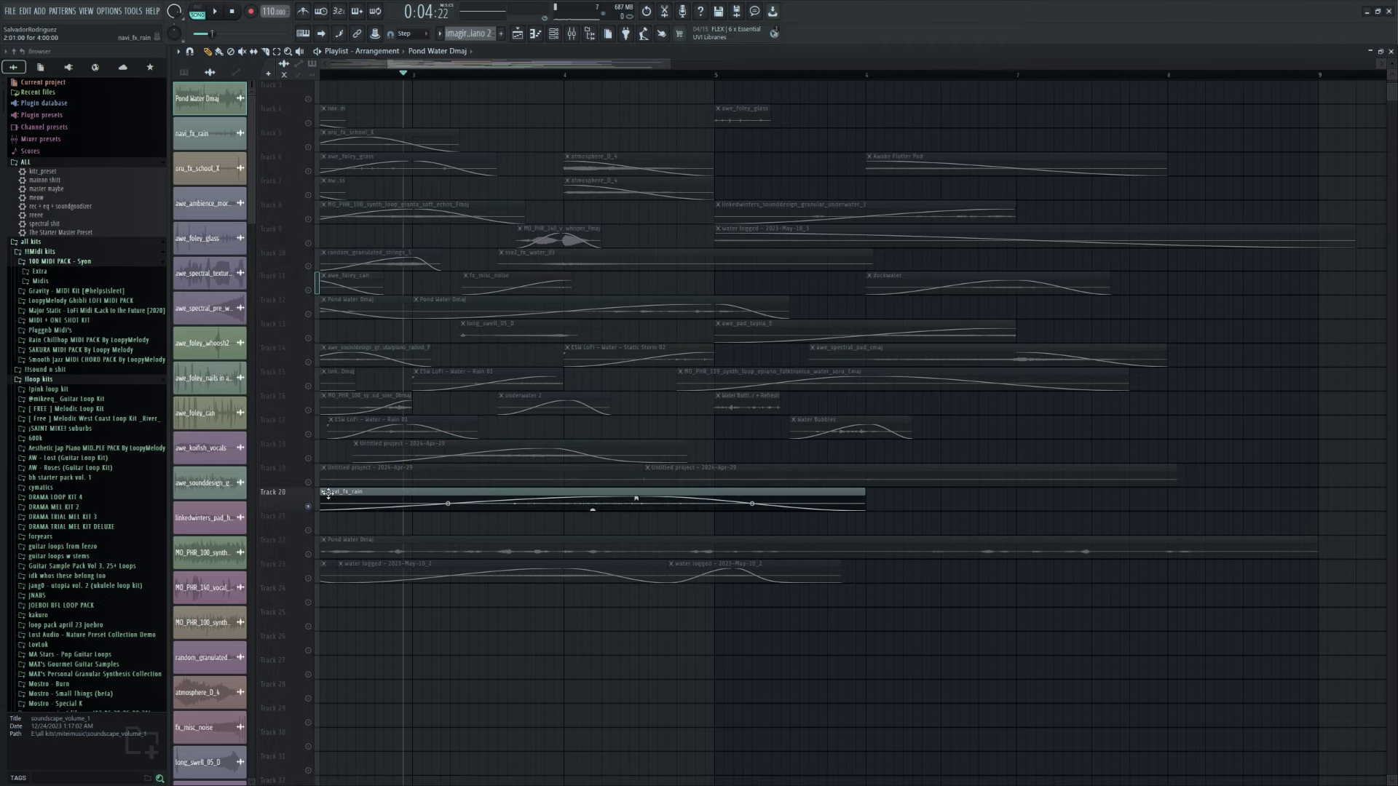
scroll(550, 372, down, 2)
key(space)
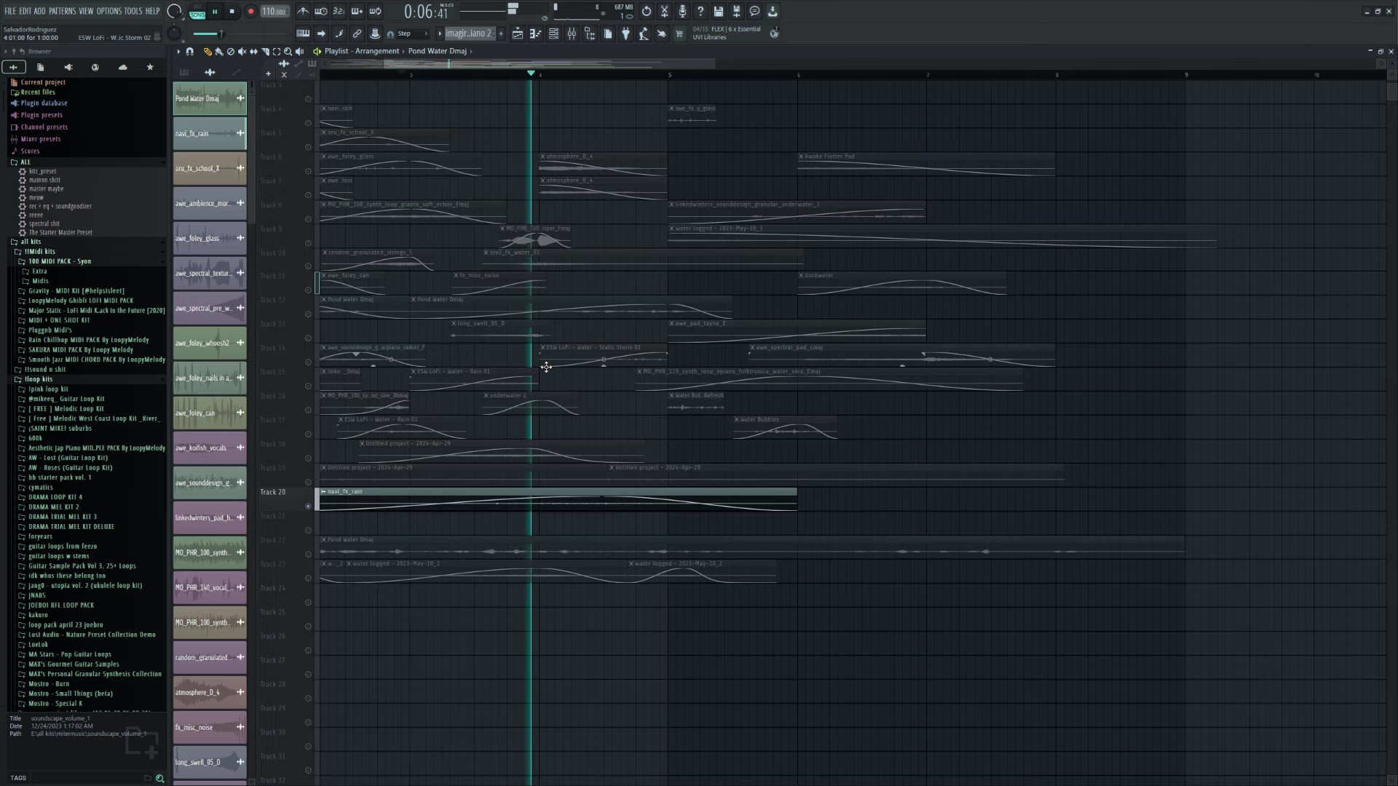
key(space)
- Solo the Pond Water Dmaj clip on track 22 and audition the water logged clips on track 23 in solo
scroll(541, 370, down, 2)
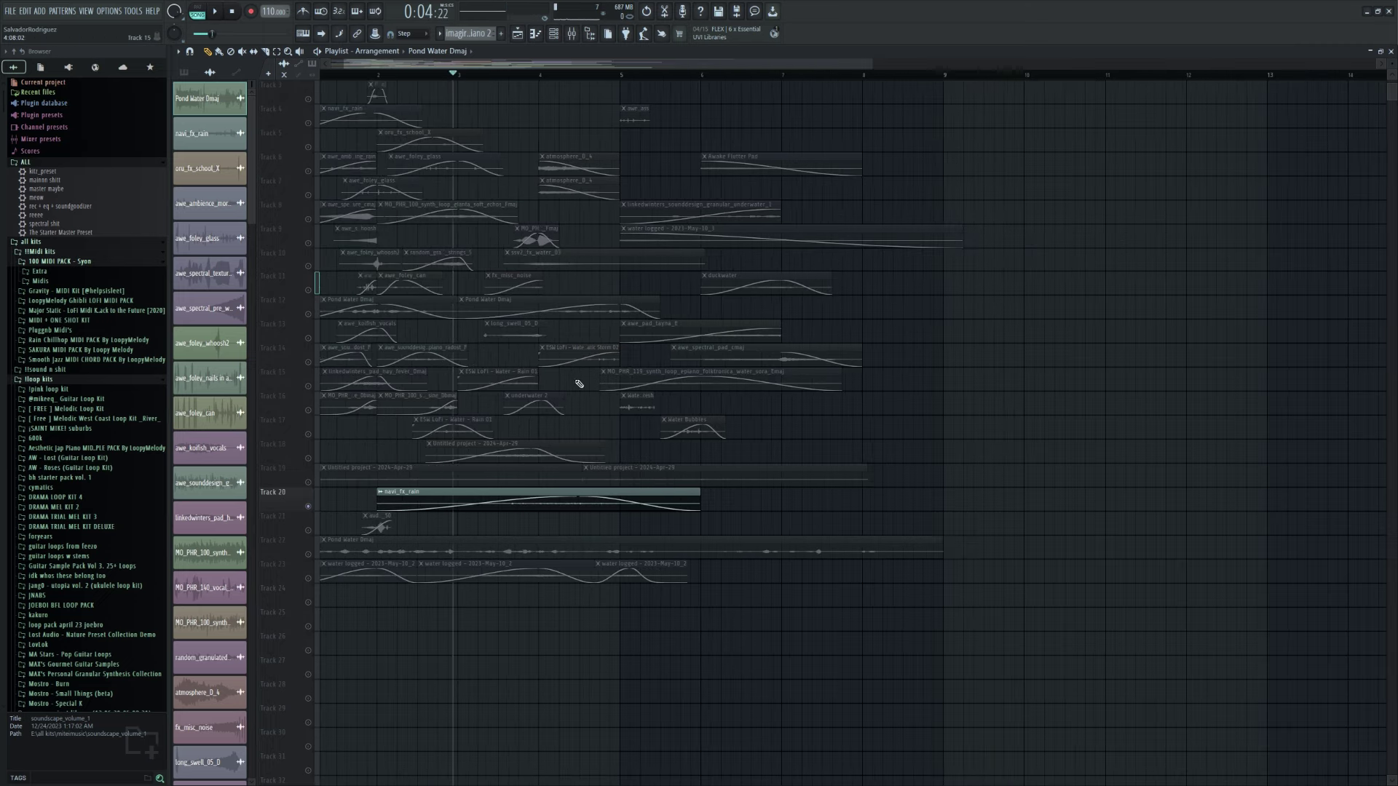
scroll(283, 530, down, 2)
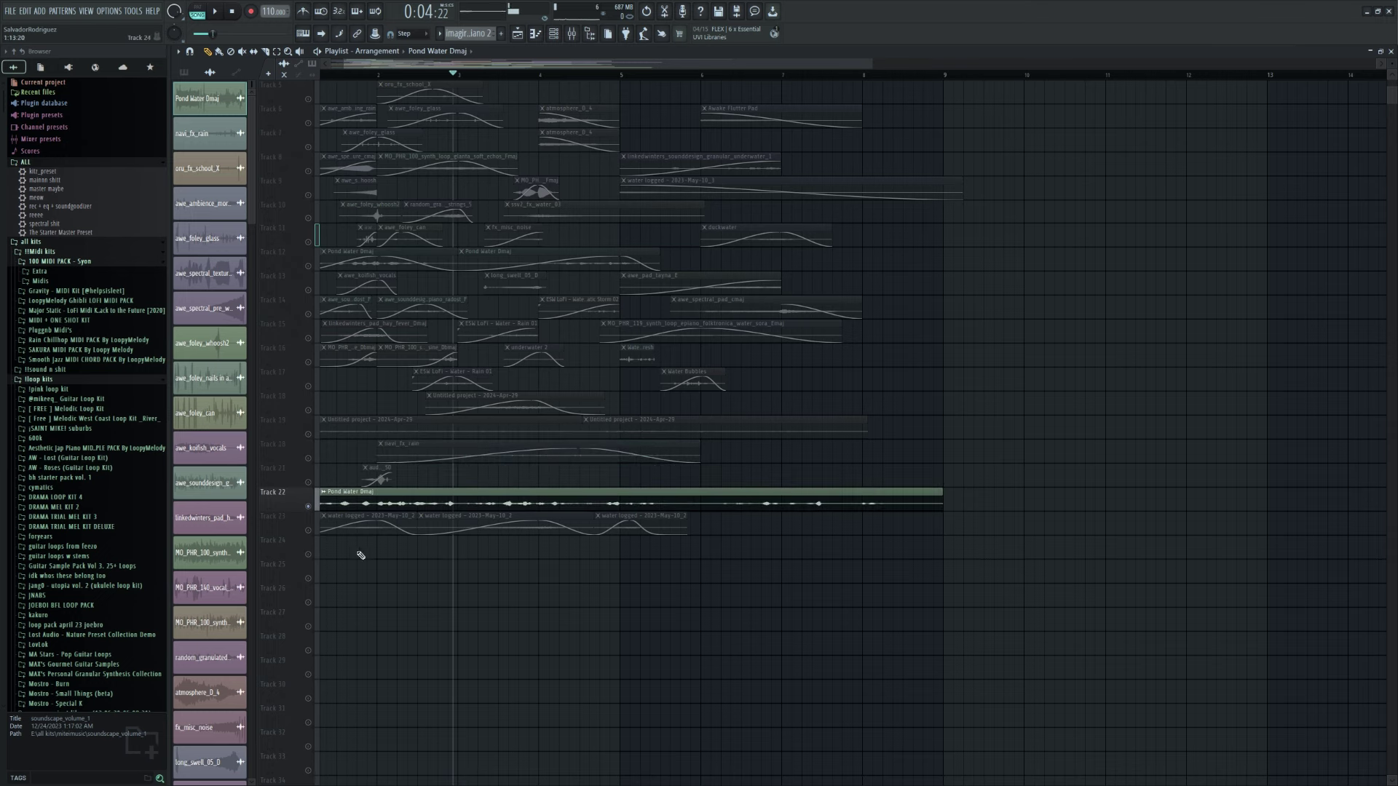
key(space)
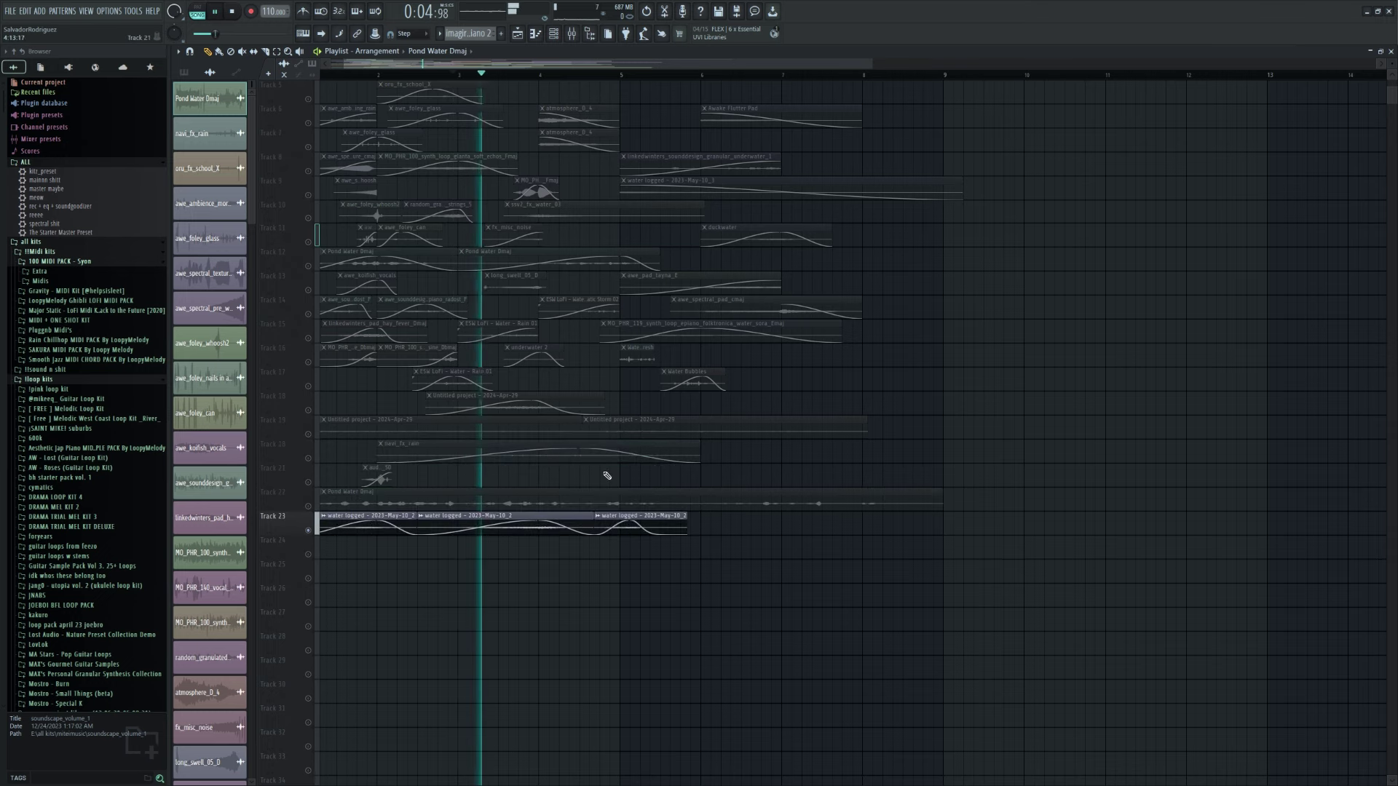
key(space)
- Solo track 14 and play back its Static Storm water clip from the start of bar 4
scroll(604, 429, up, 4)
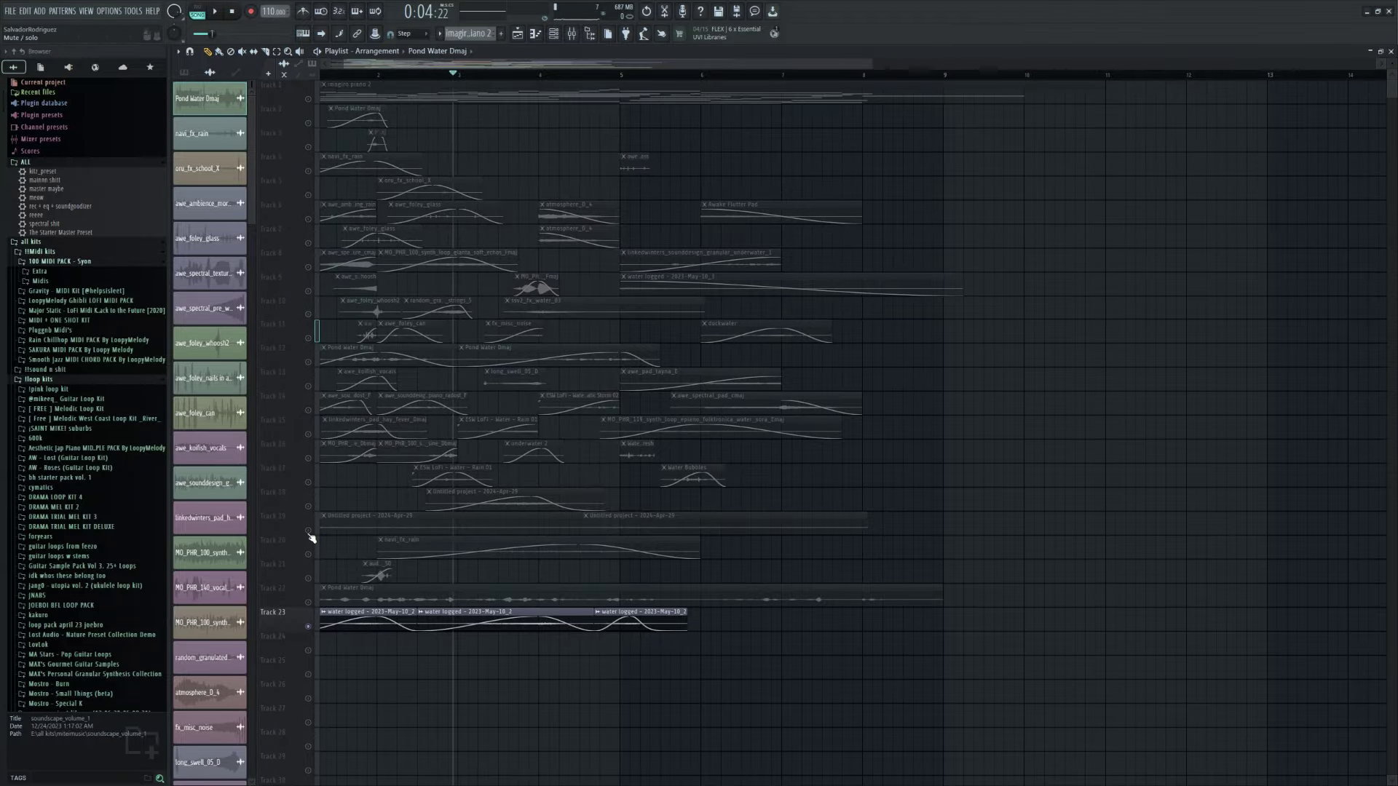
click(334, 521)
click(490, 582)
scroll(592, 401, up, 3)
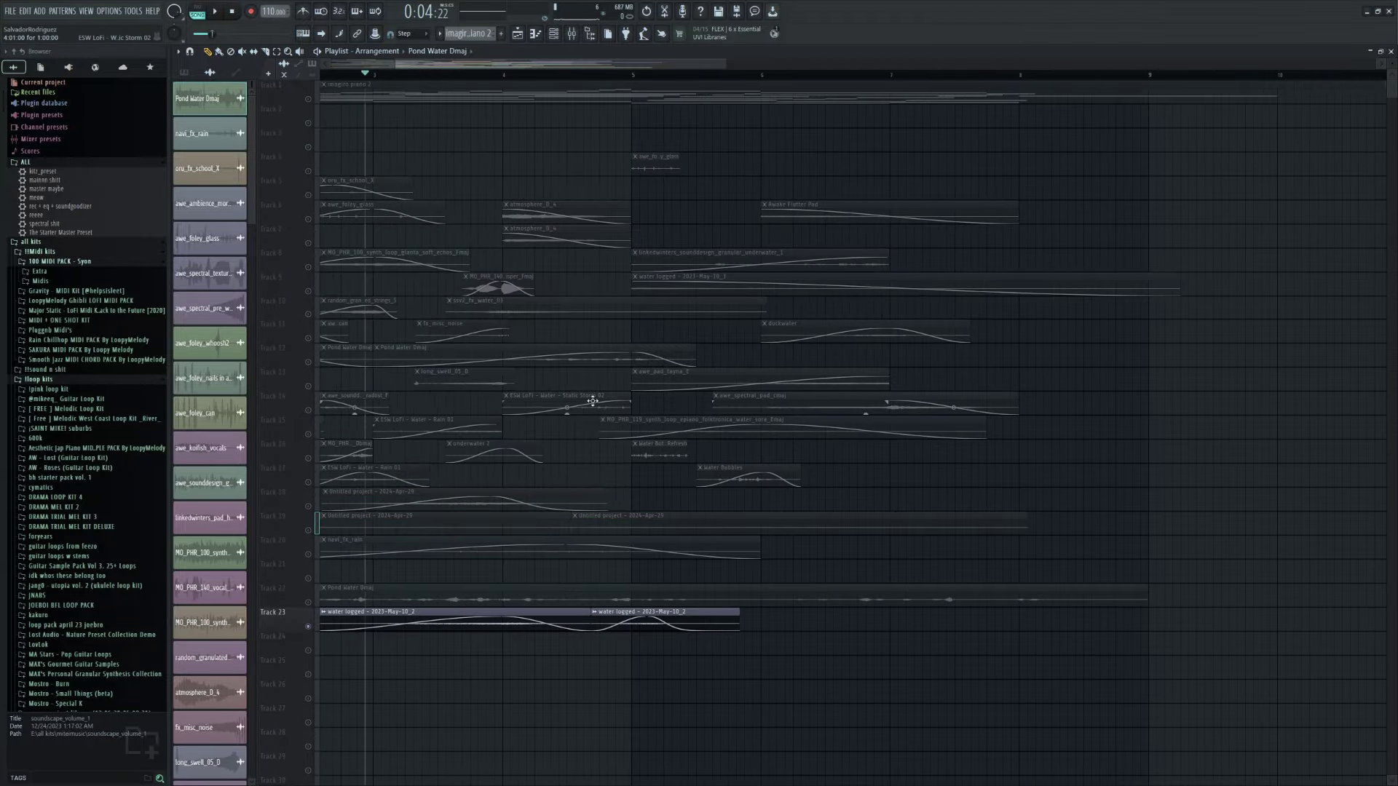
click(324, 410)
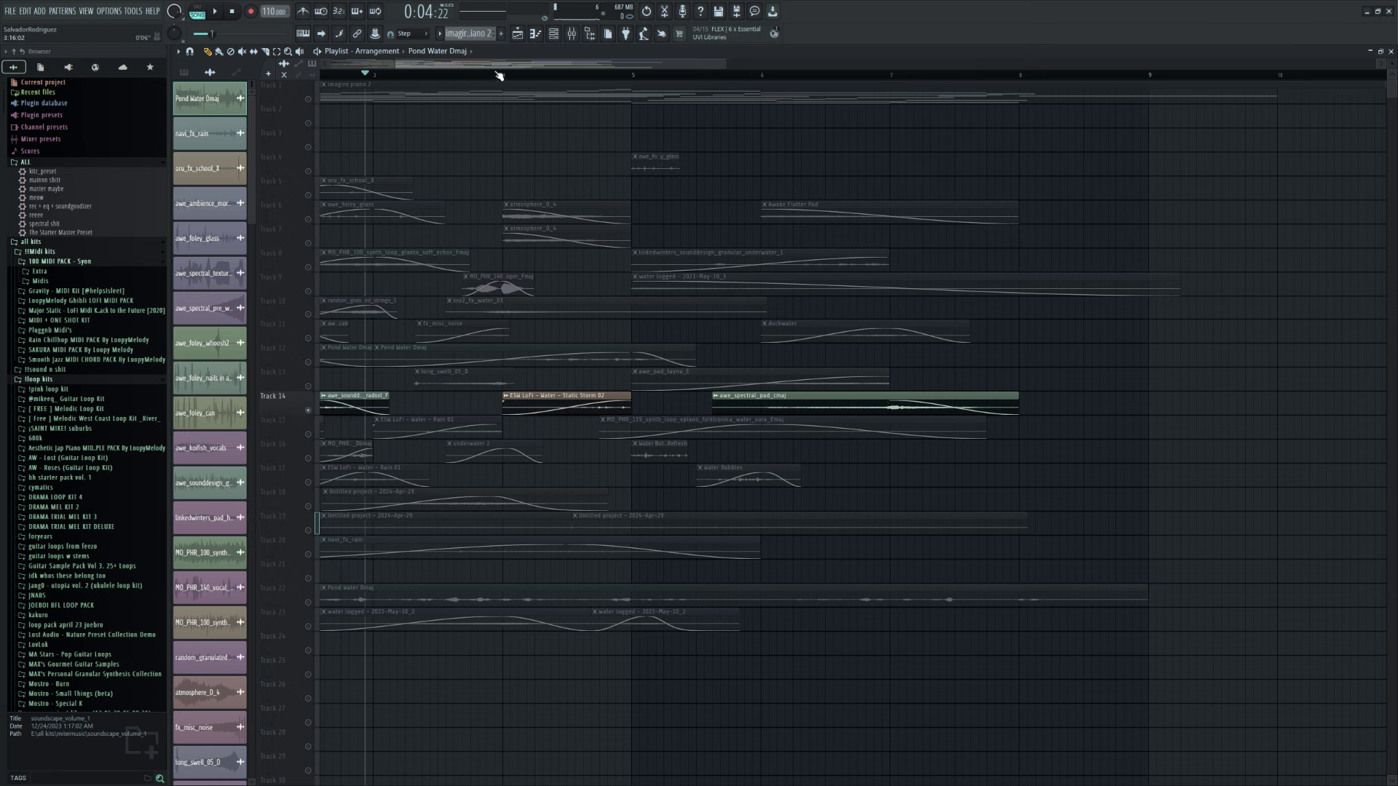
click(502, 75)
key(space)
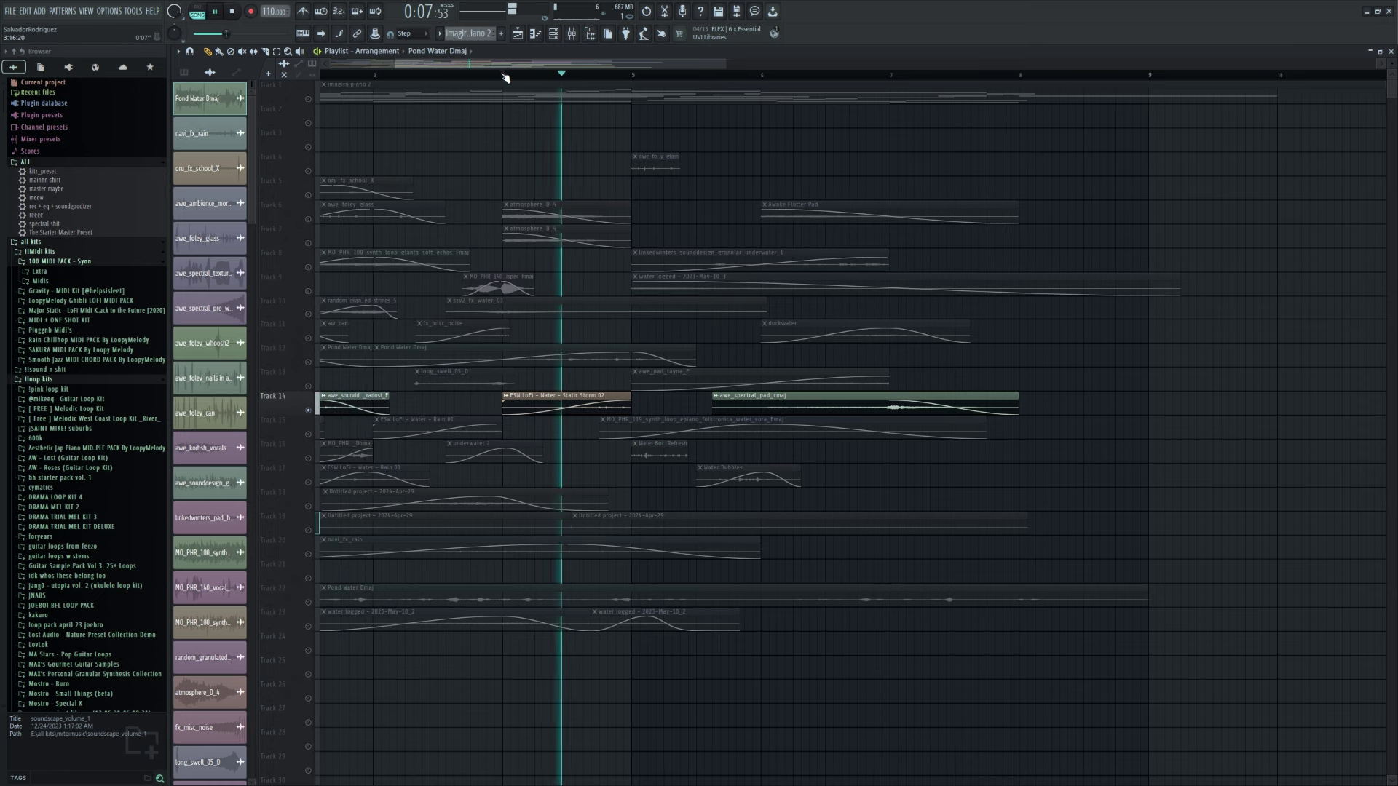
key(space)
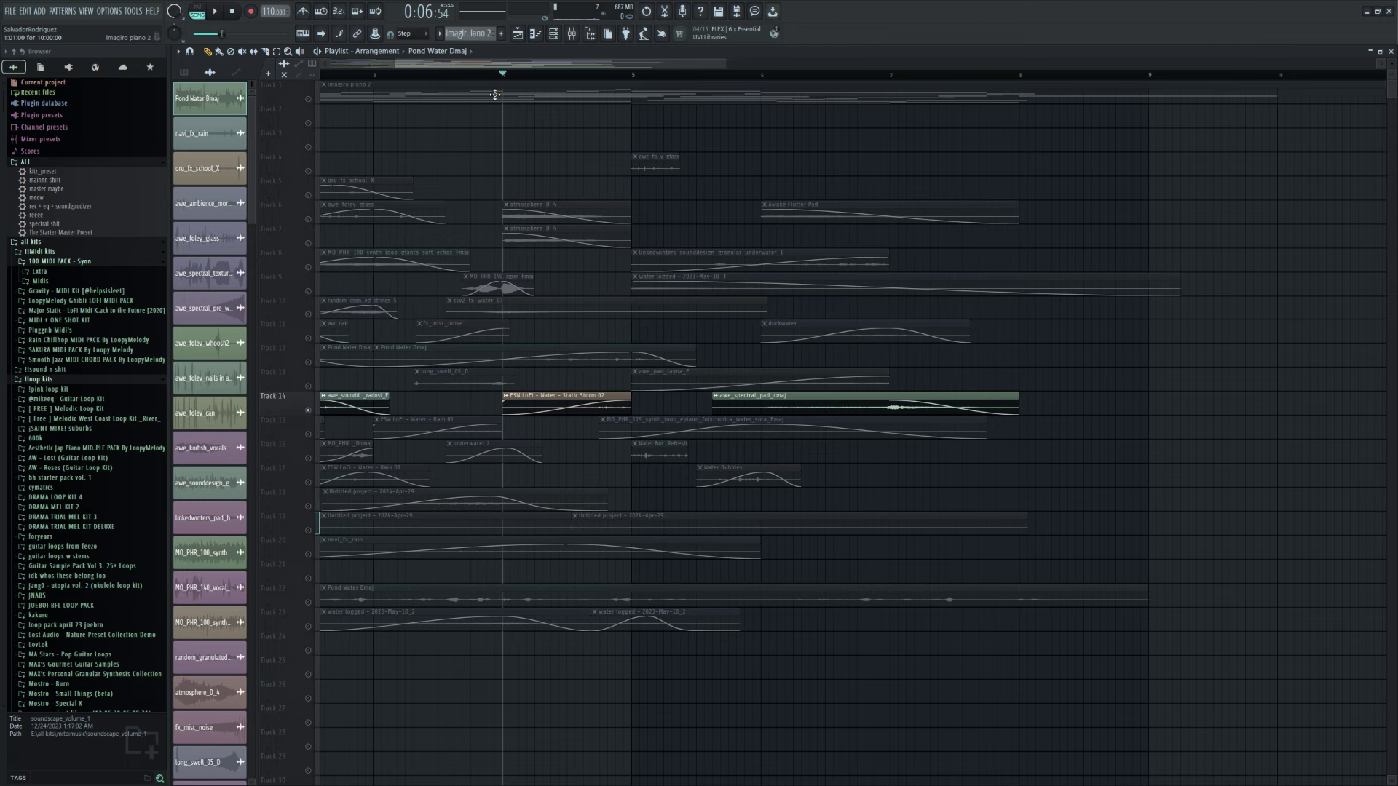
- Solo track 16 and audition its water bottle clip from shortly before bar 5
click(311, 459)
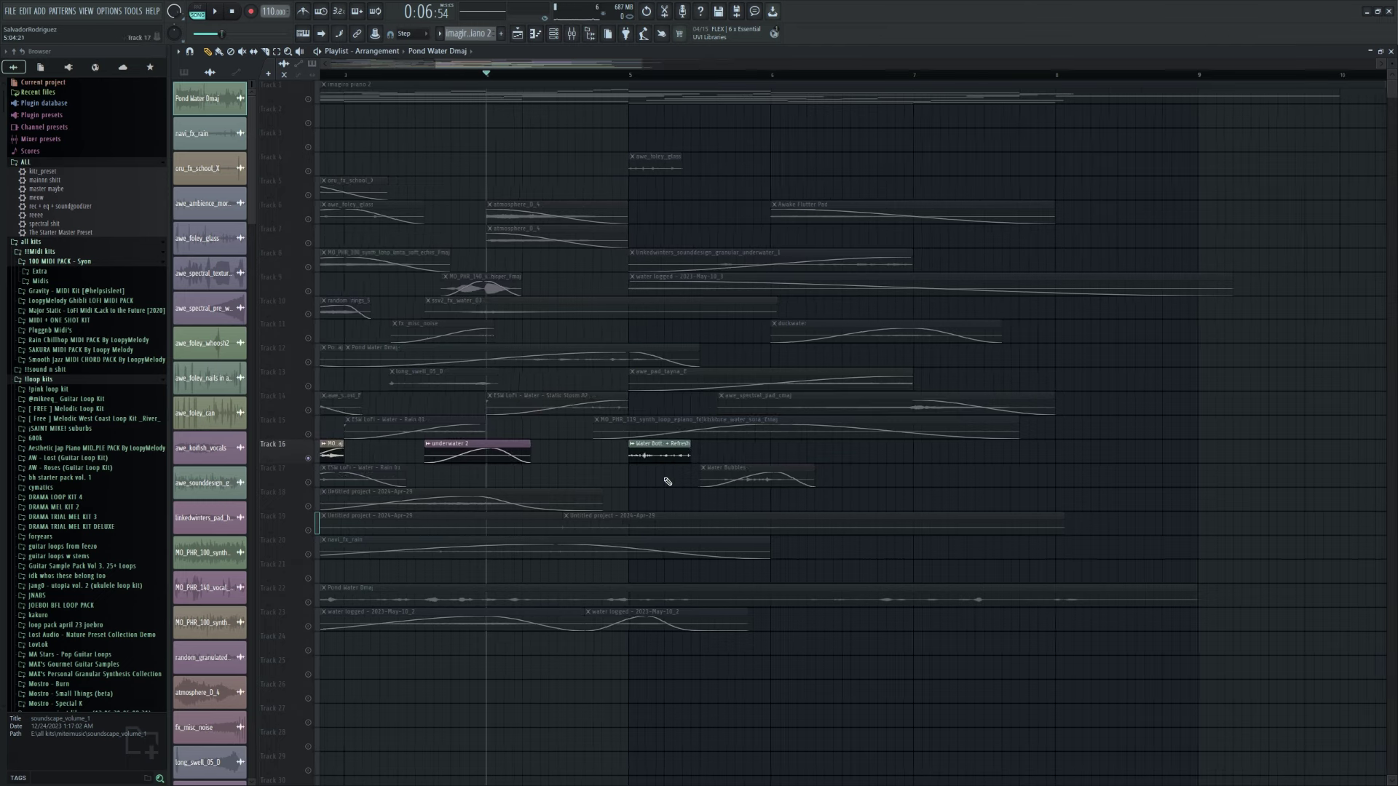
scroll(665, 477, up, 3)
click(527, 84)
click(524, 75)
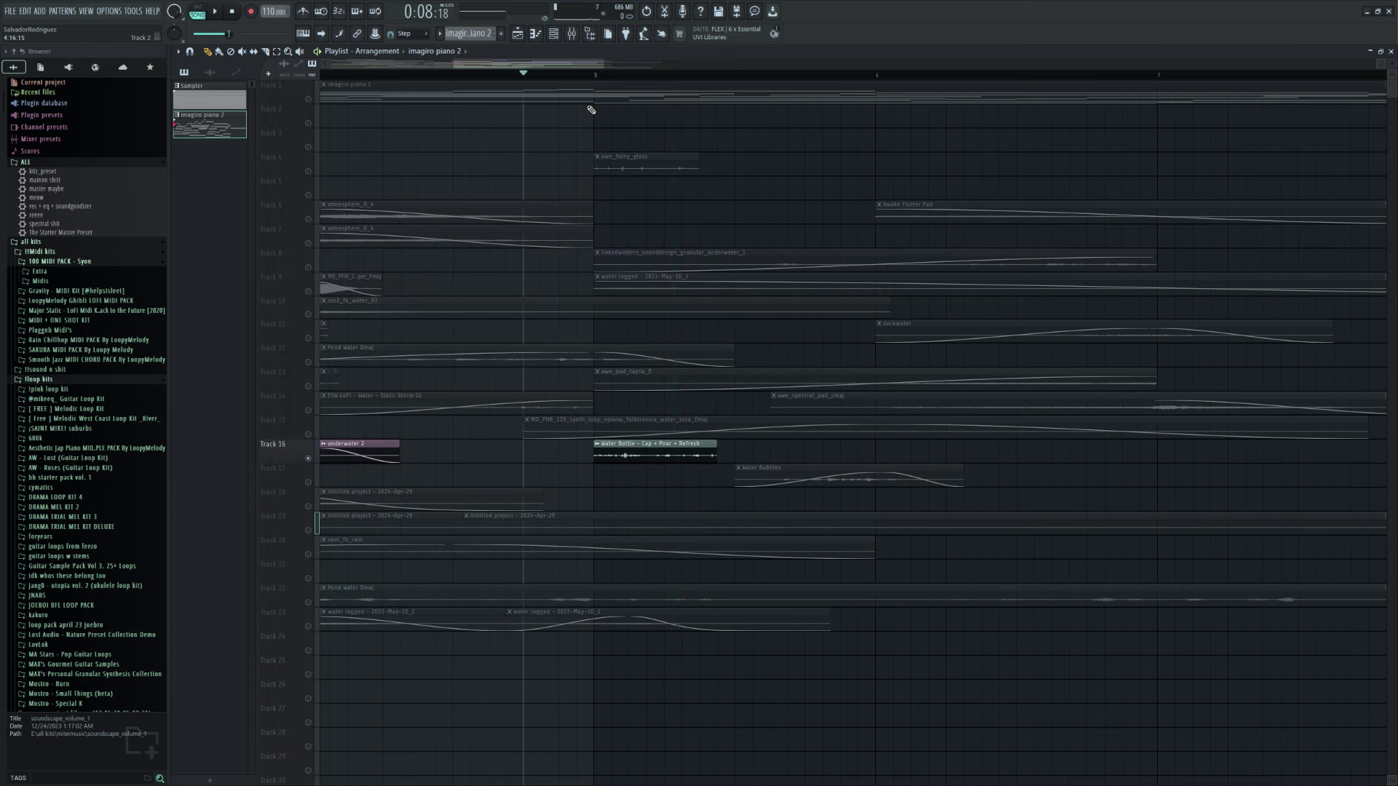
key(space)
- Solo track 17 and play back its Water Bubbles clip from the middle of bar 5
scroll(597, 160, down, 2)
click(340, 477)
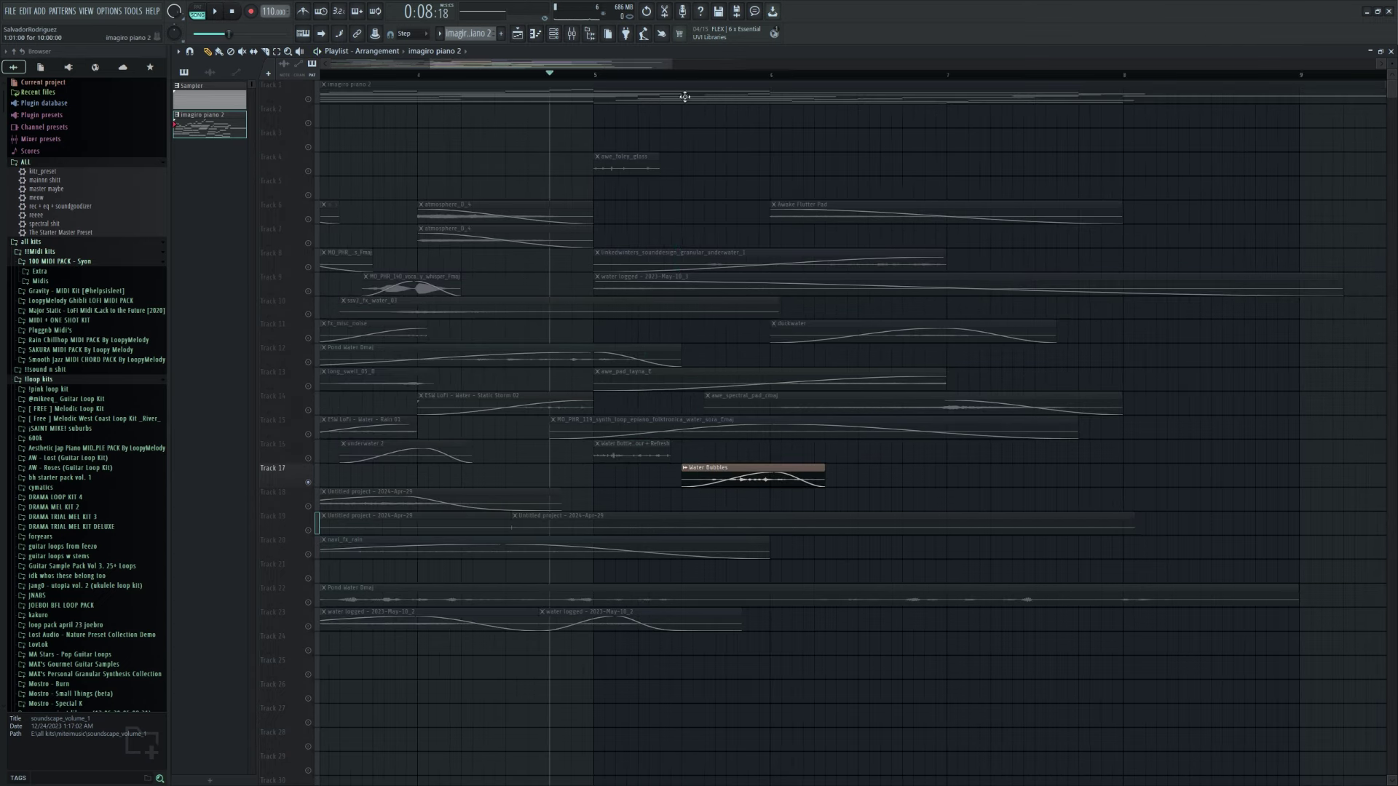
click(675, 75)
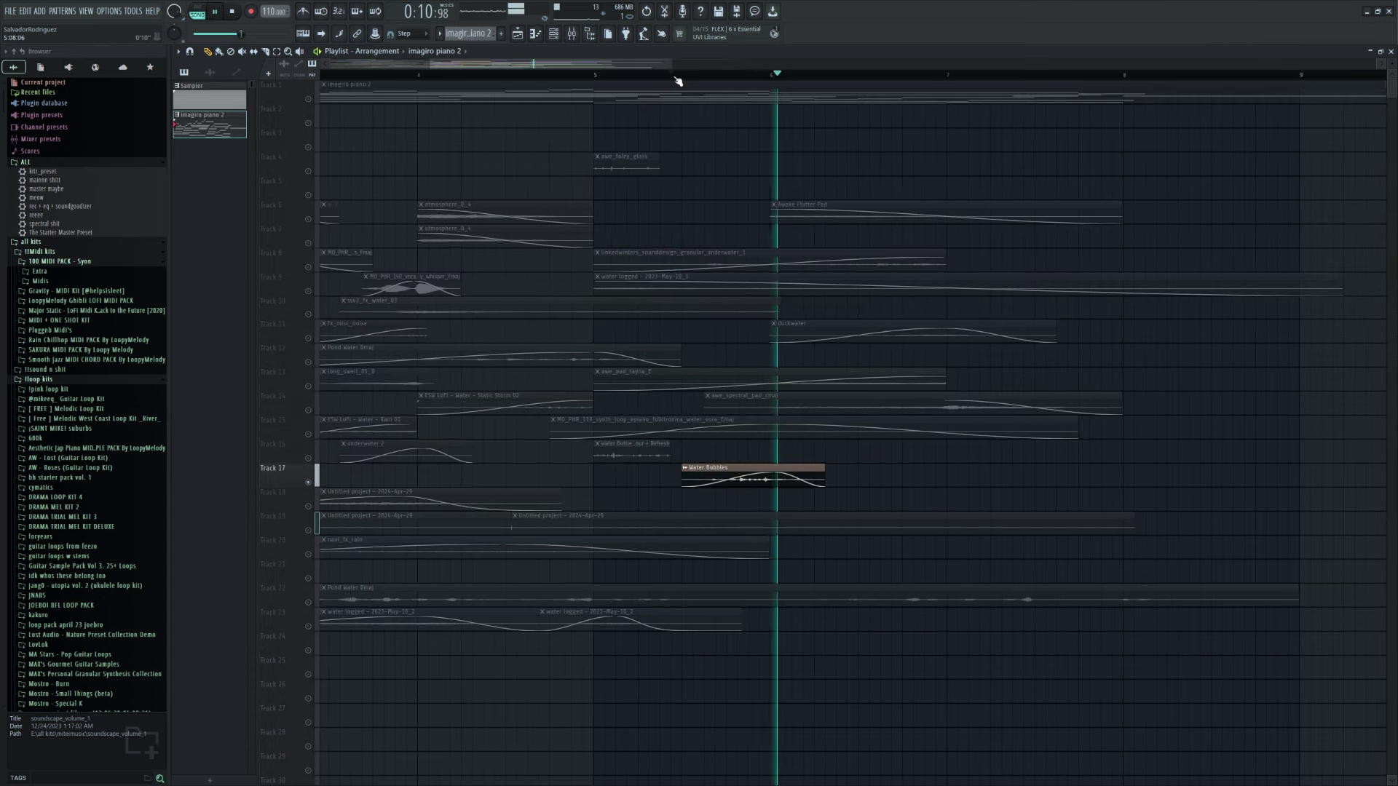
key(space)
- Open the Chroma plugin on the Water Bubbles clip's mixer track and play the soloed clip with the plugin in view
click(709, 468)
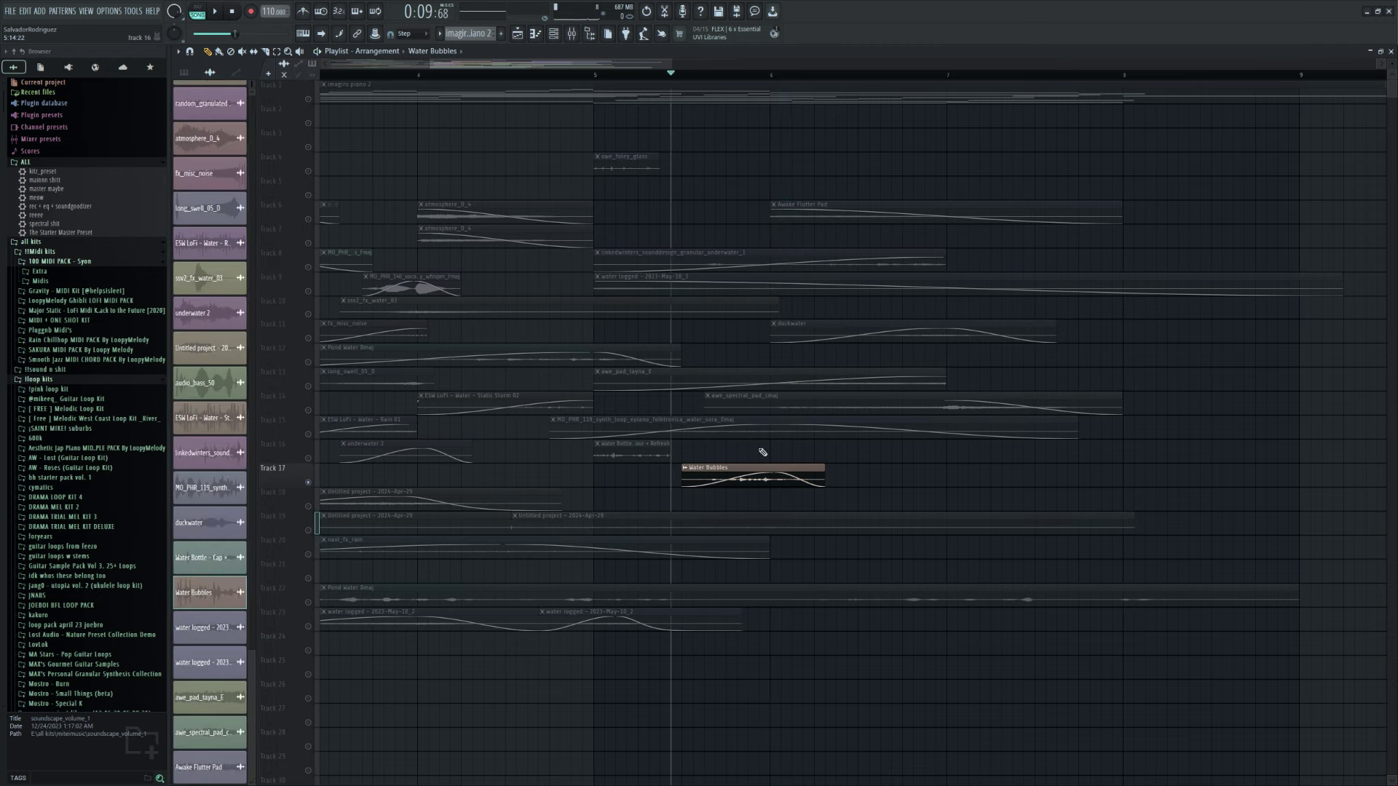
click(536, 36)
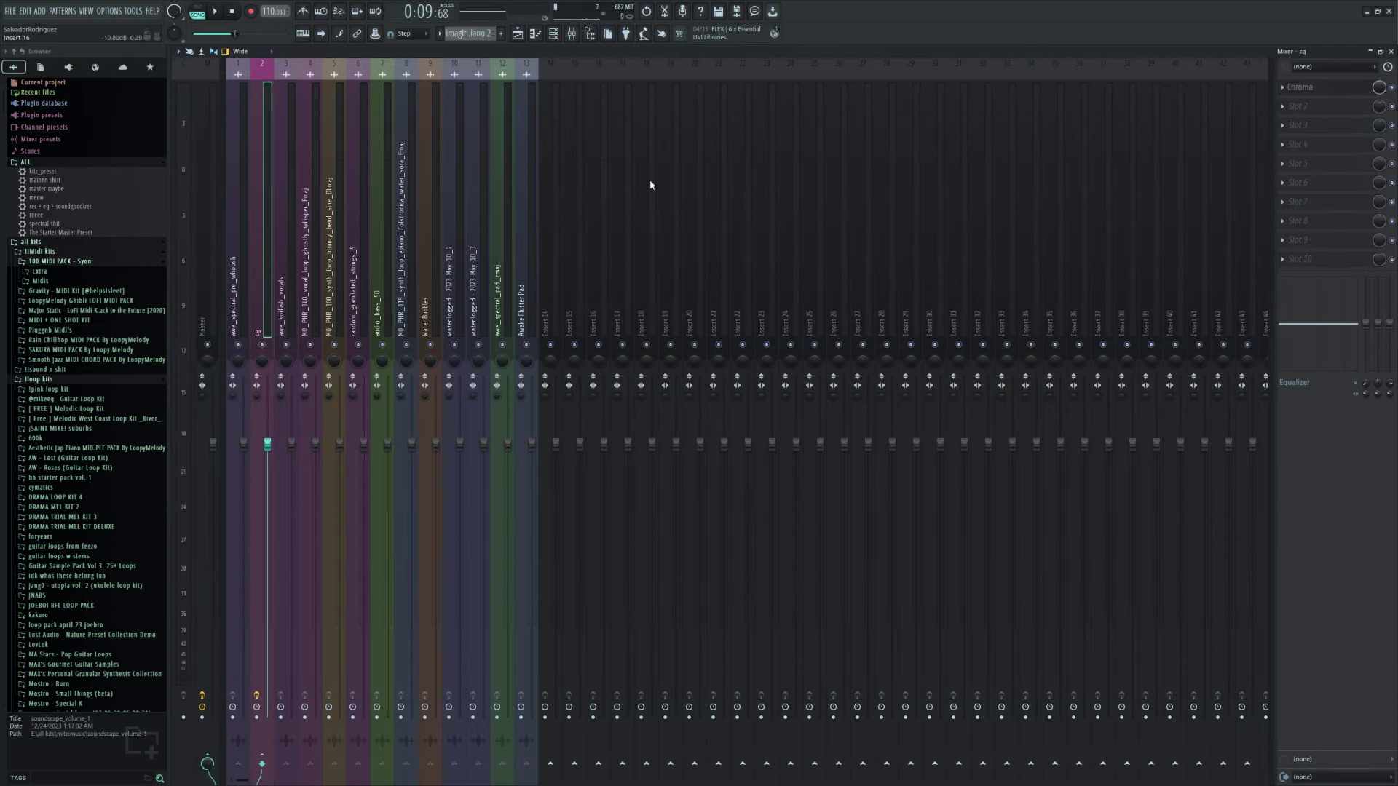
click(1346, 91)
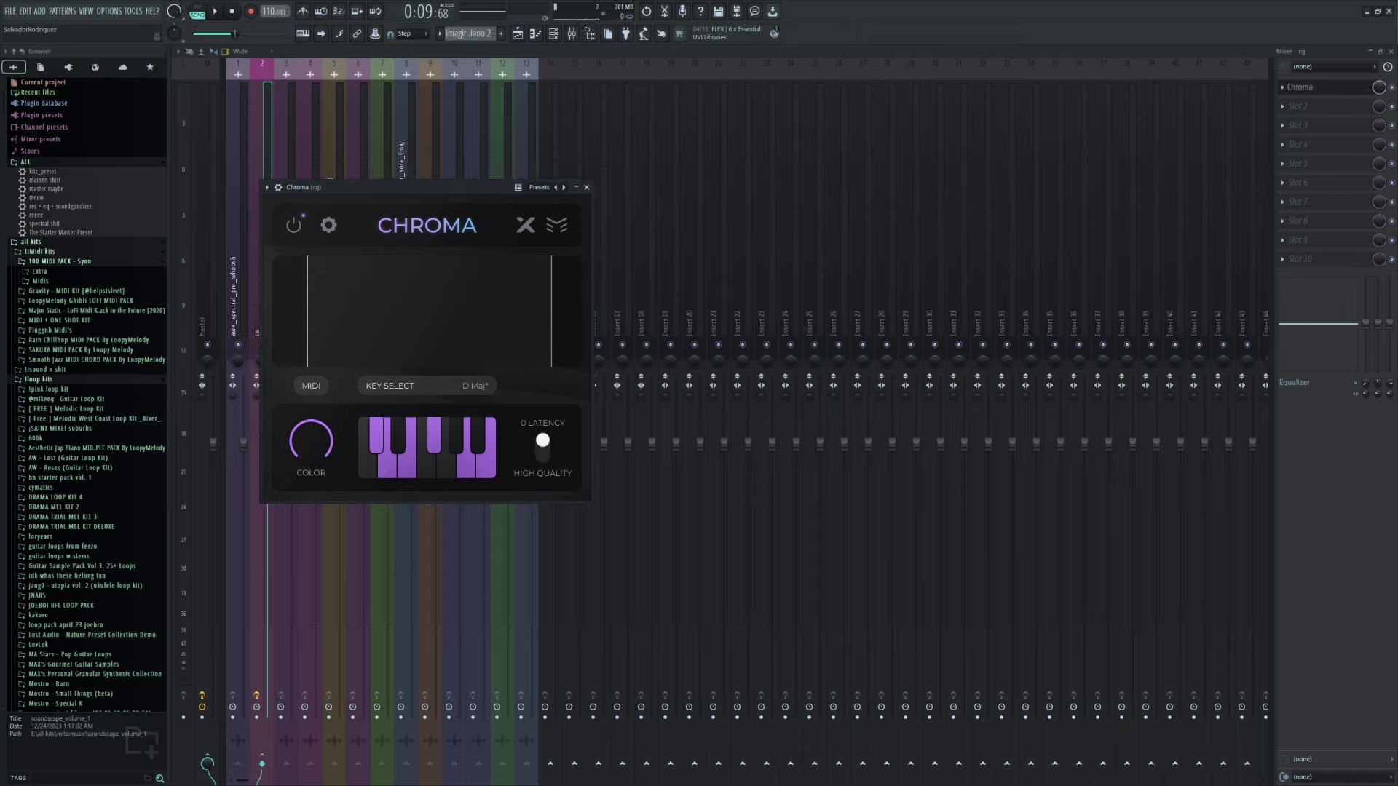
click(1379, 53)
key(space)
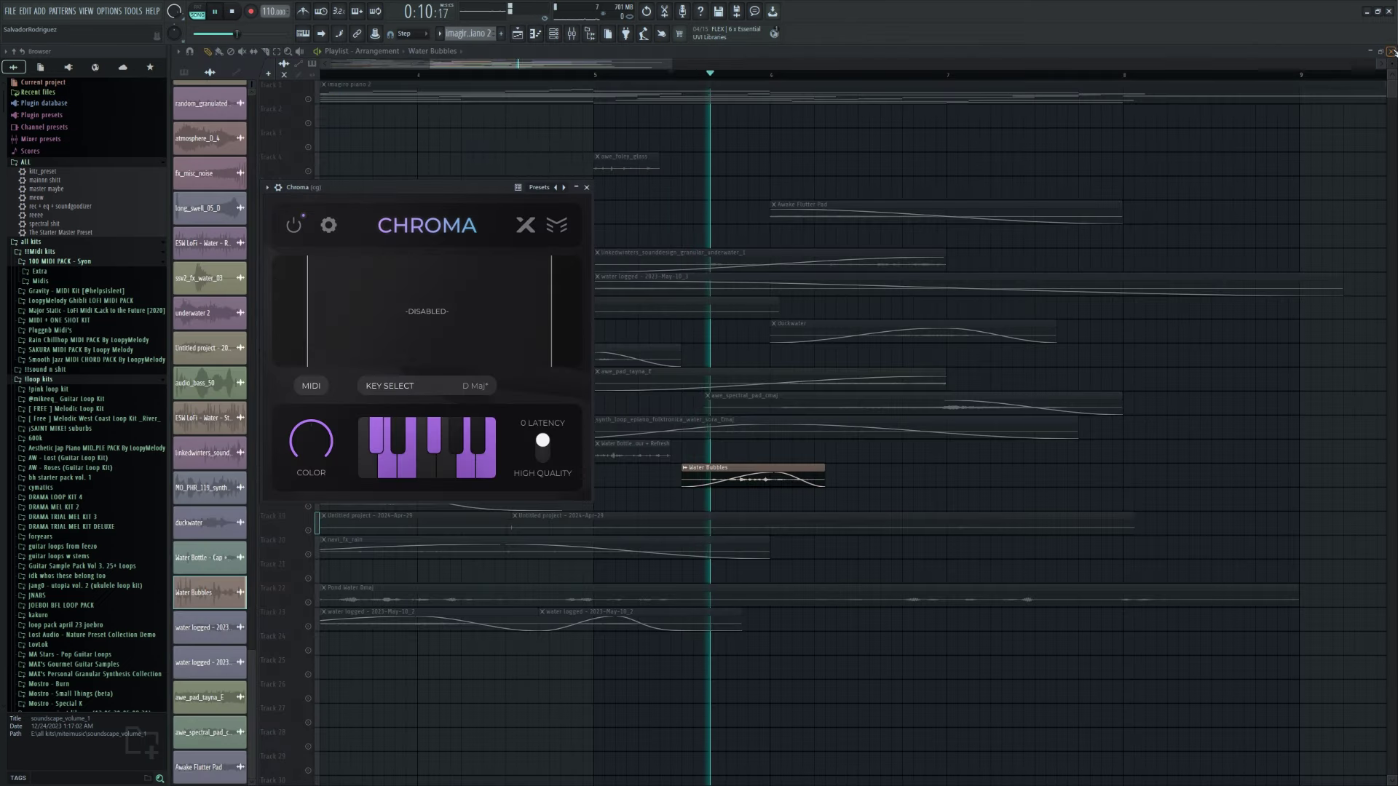
- Replay the soloed Water Bubbles clip with the Chroma plugin in view, glance at the mixer, and close the plugin
key(space)
click(1380, 53)
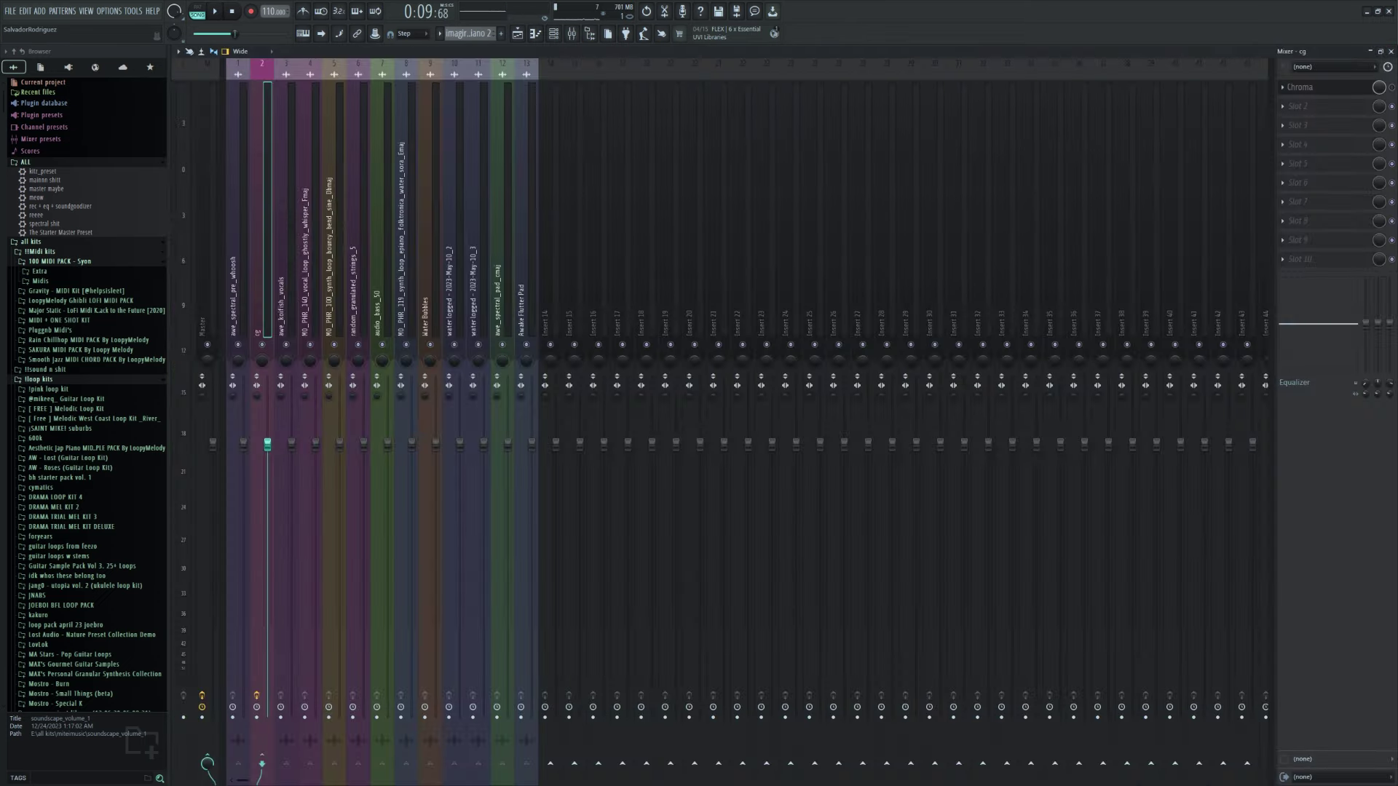
key(space)
click(1391, 52)
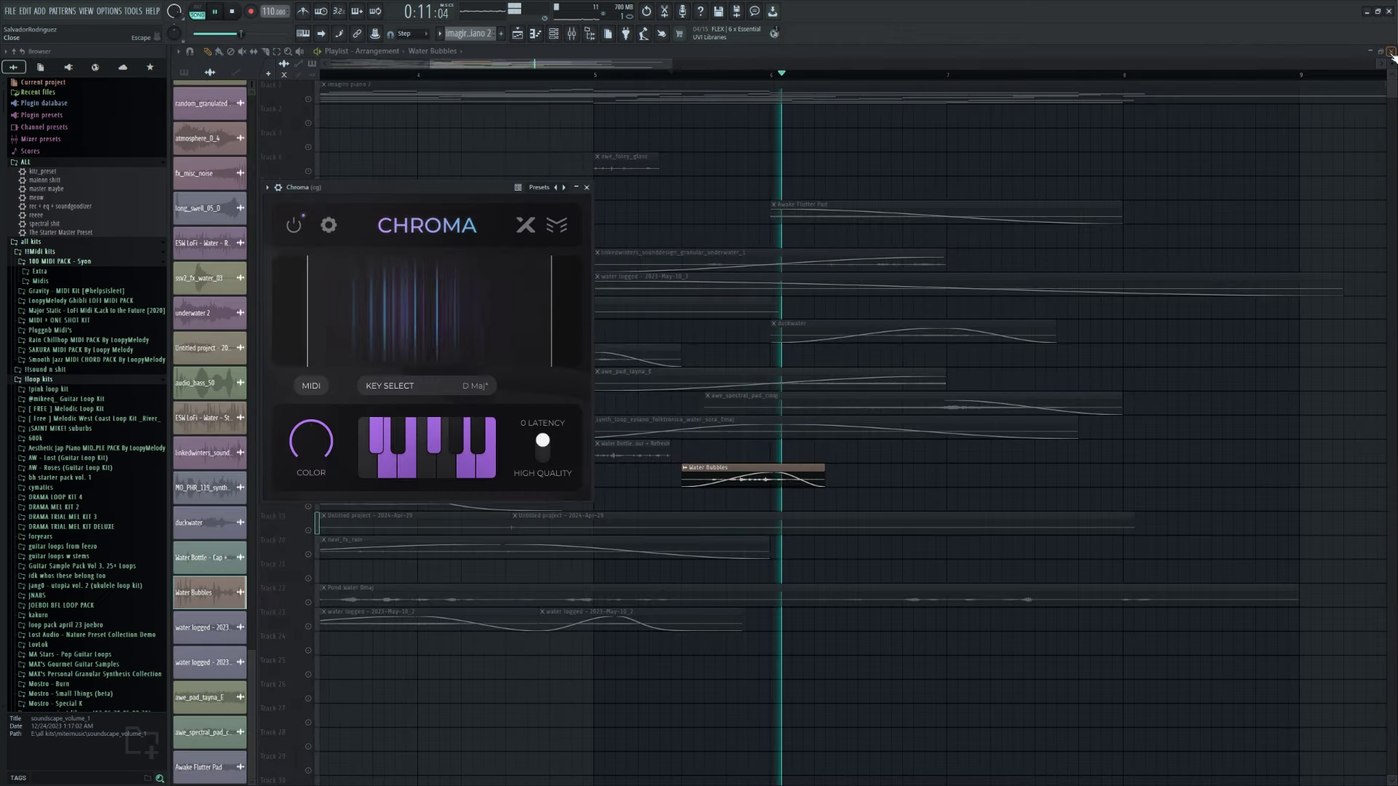
key(space)
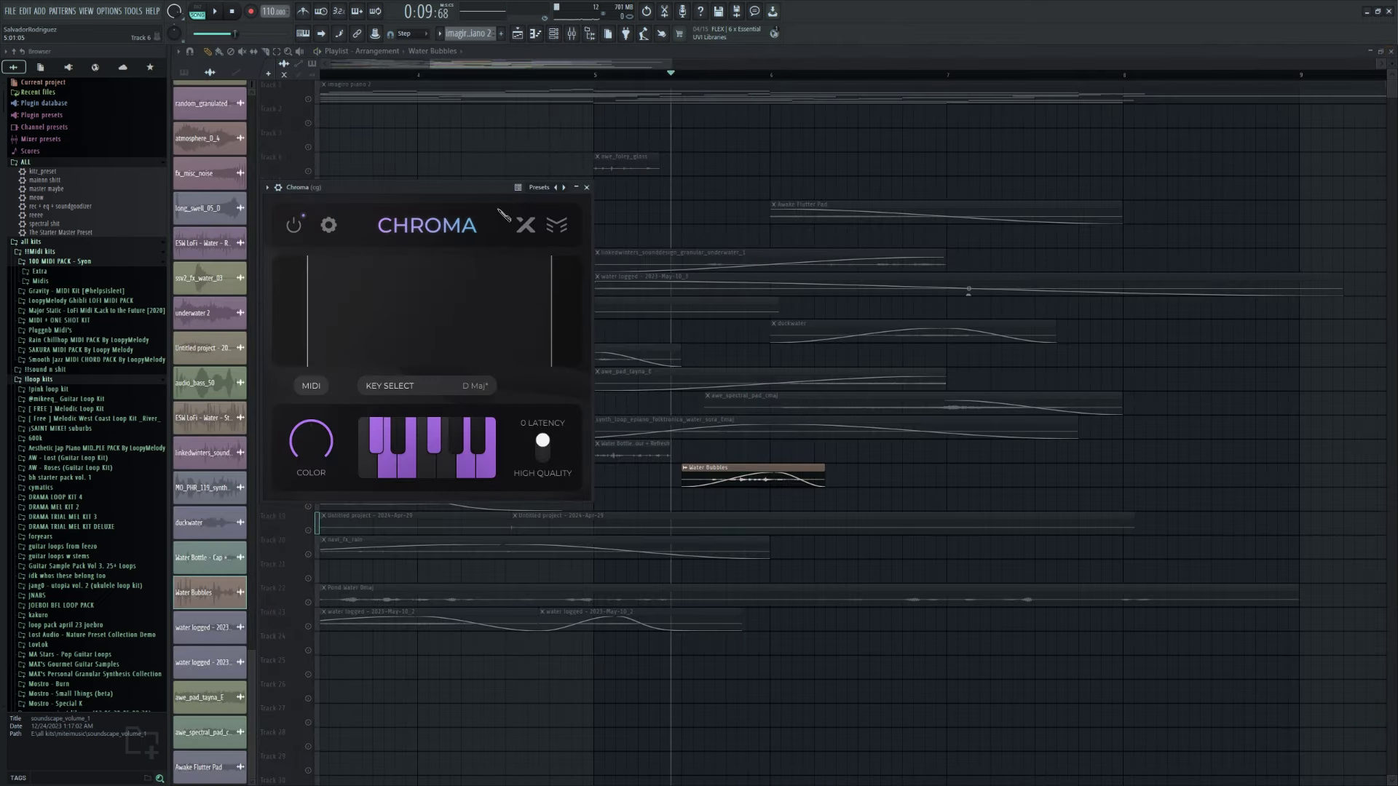
drag(466, 192, 466, 275)
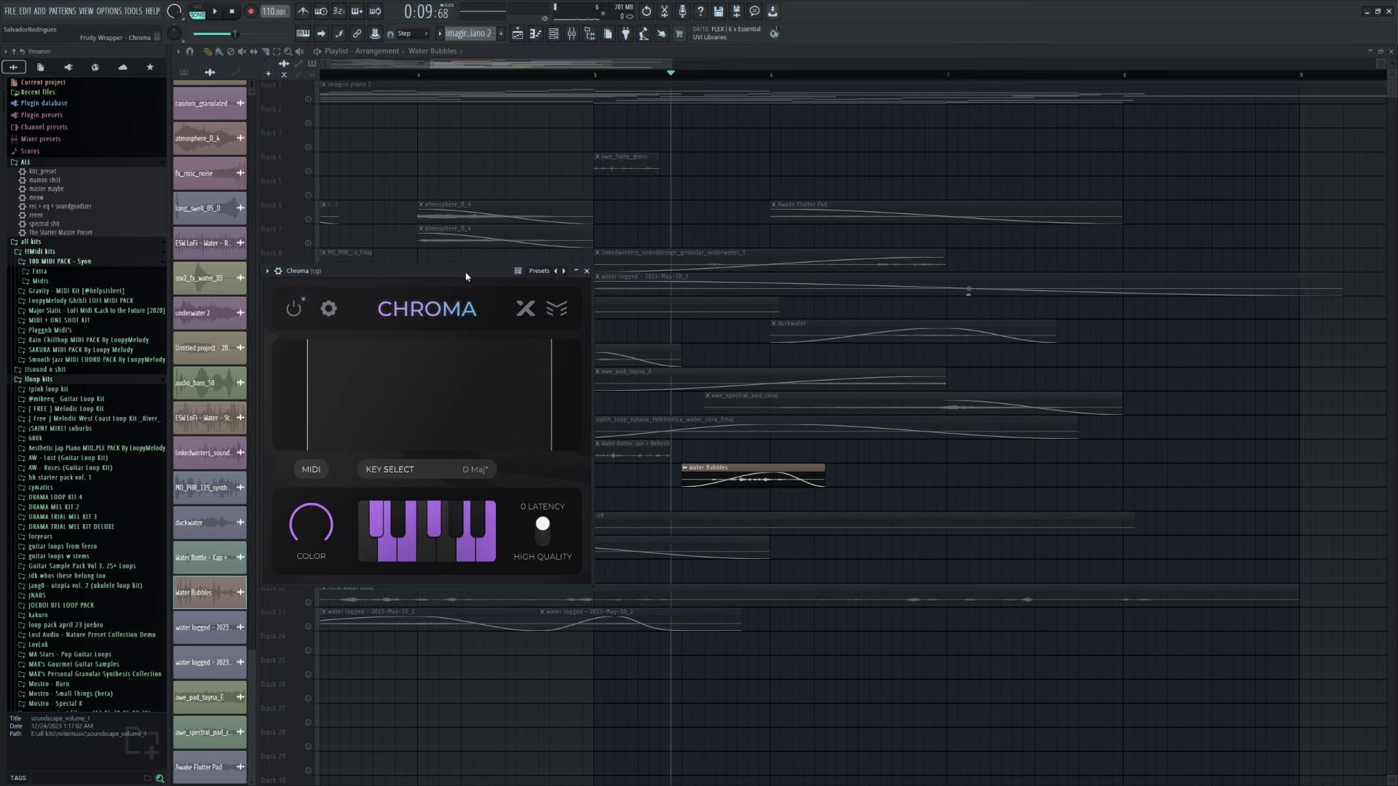
click(587, 271)
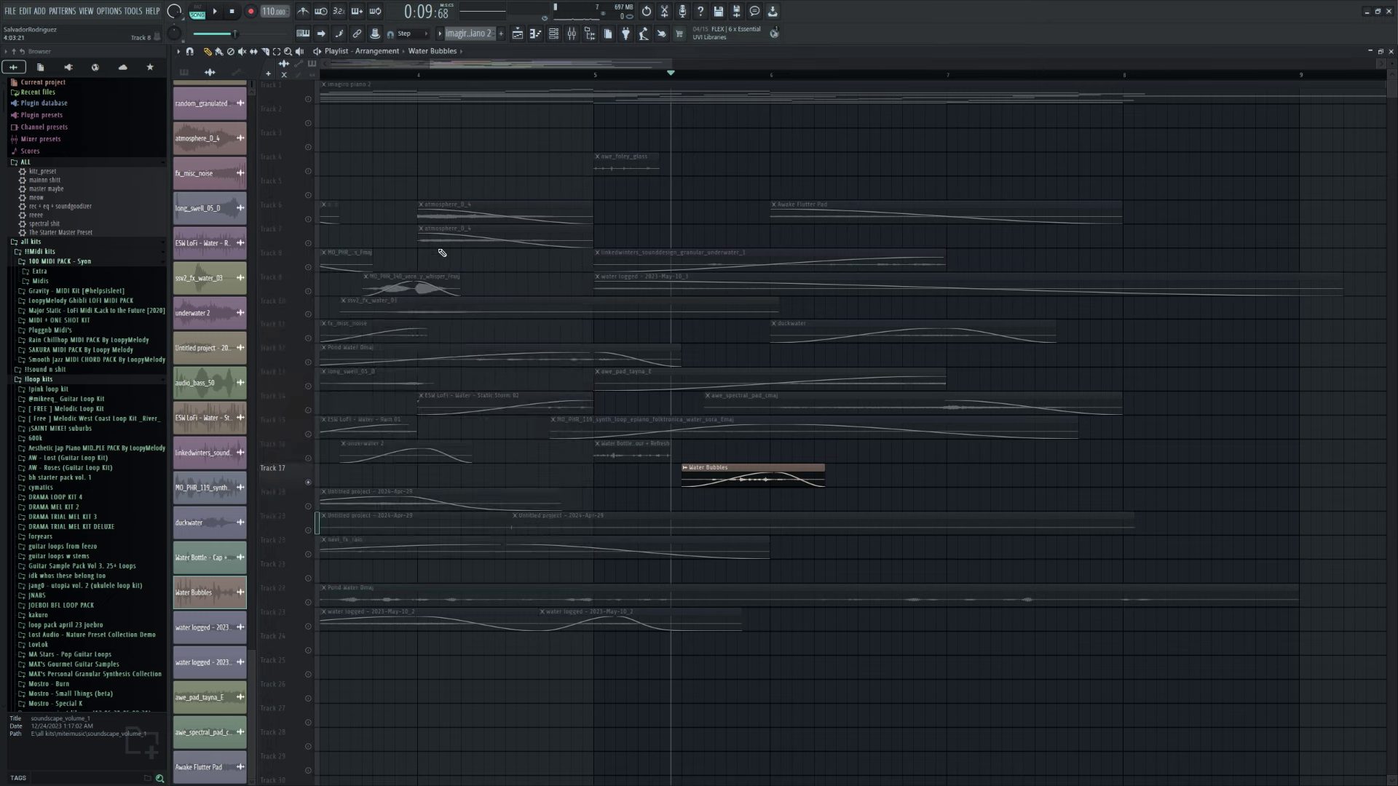
- Solo track 6 and play back its Awake Flutter Pad clip from just before bar 6
click(304, 237)
click(305, 211)
click(765, 75)
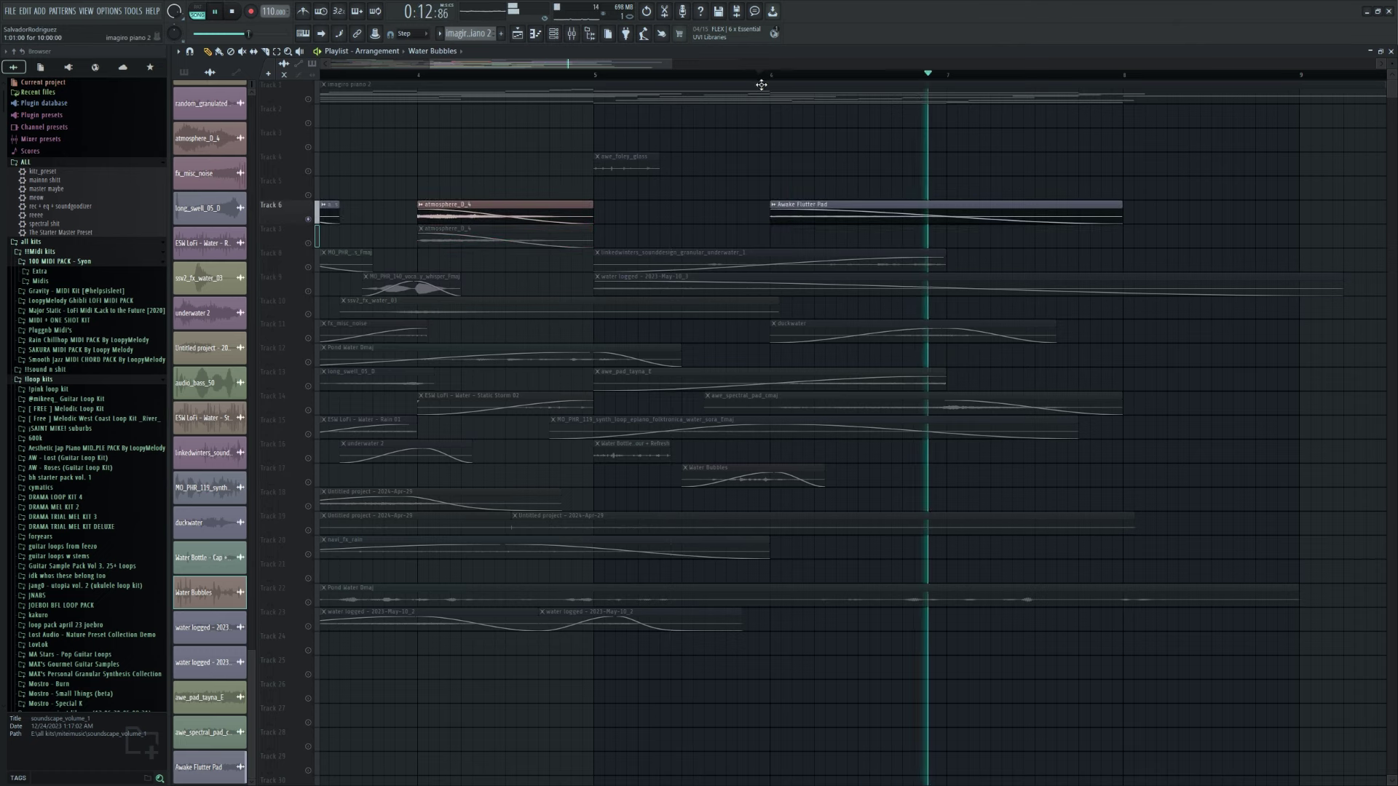
key(space)
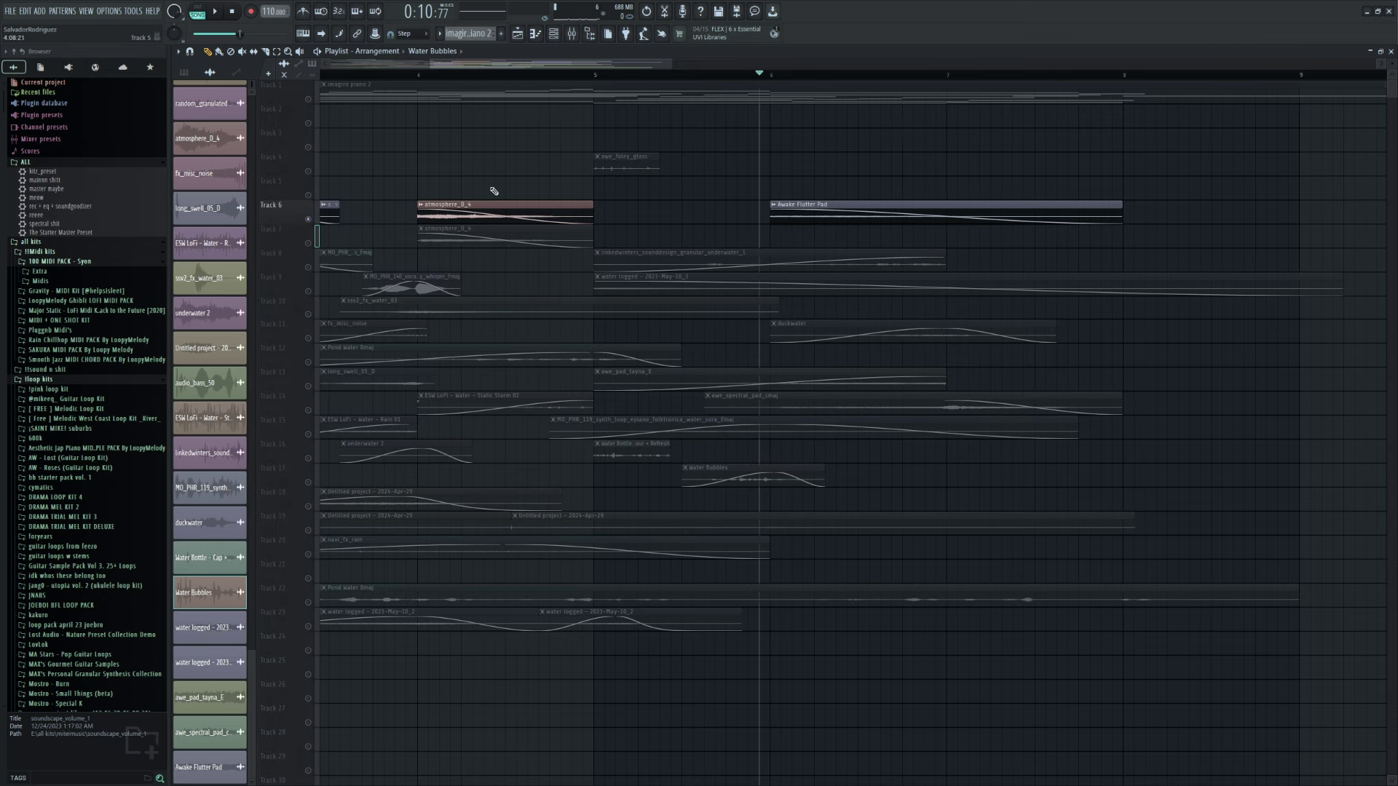
- Solo track 4 and audition its foley glass clip from shortly before bar 5
click(622, 157)
scroll(640, 195, up, 2)
key(space)
click(539, 75)
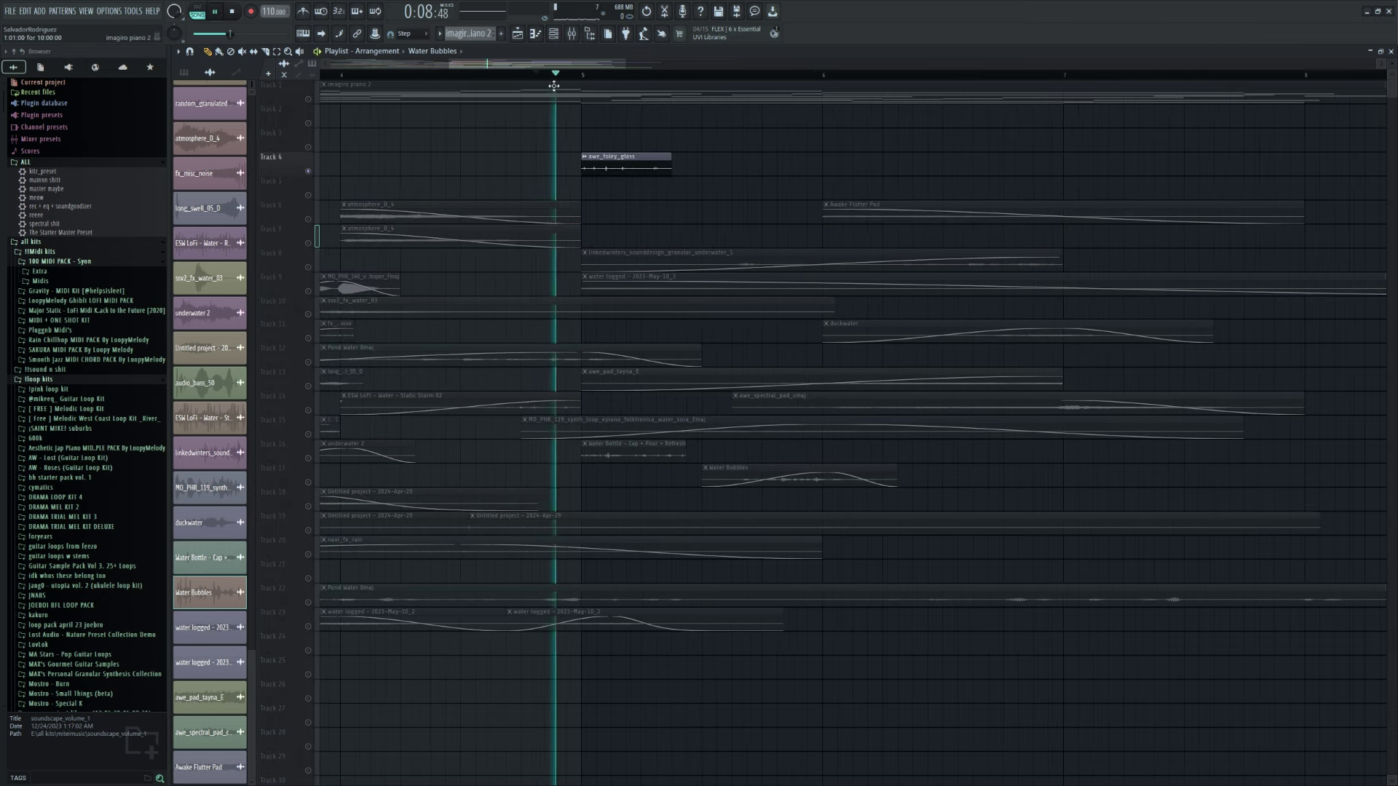
key(space)
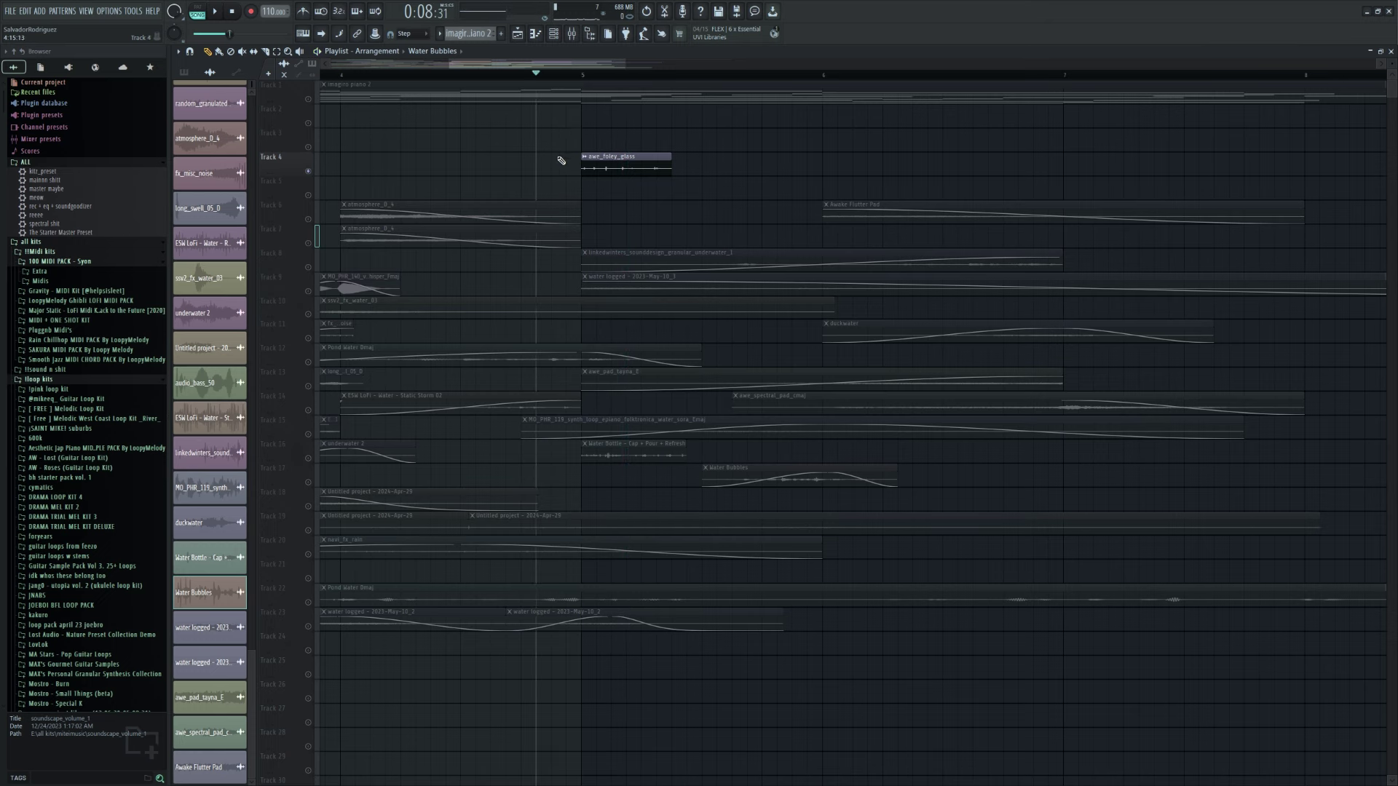
- Solo track 8 and play back its granular underwater clip from the start of bar 5
click(330, 263)
click(583, 73)
key(space)
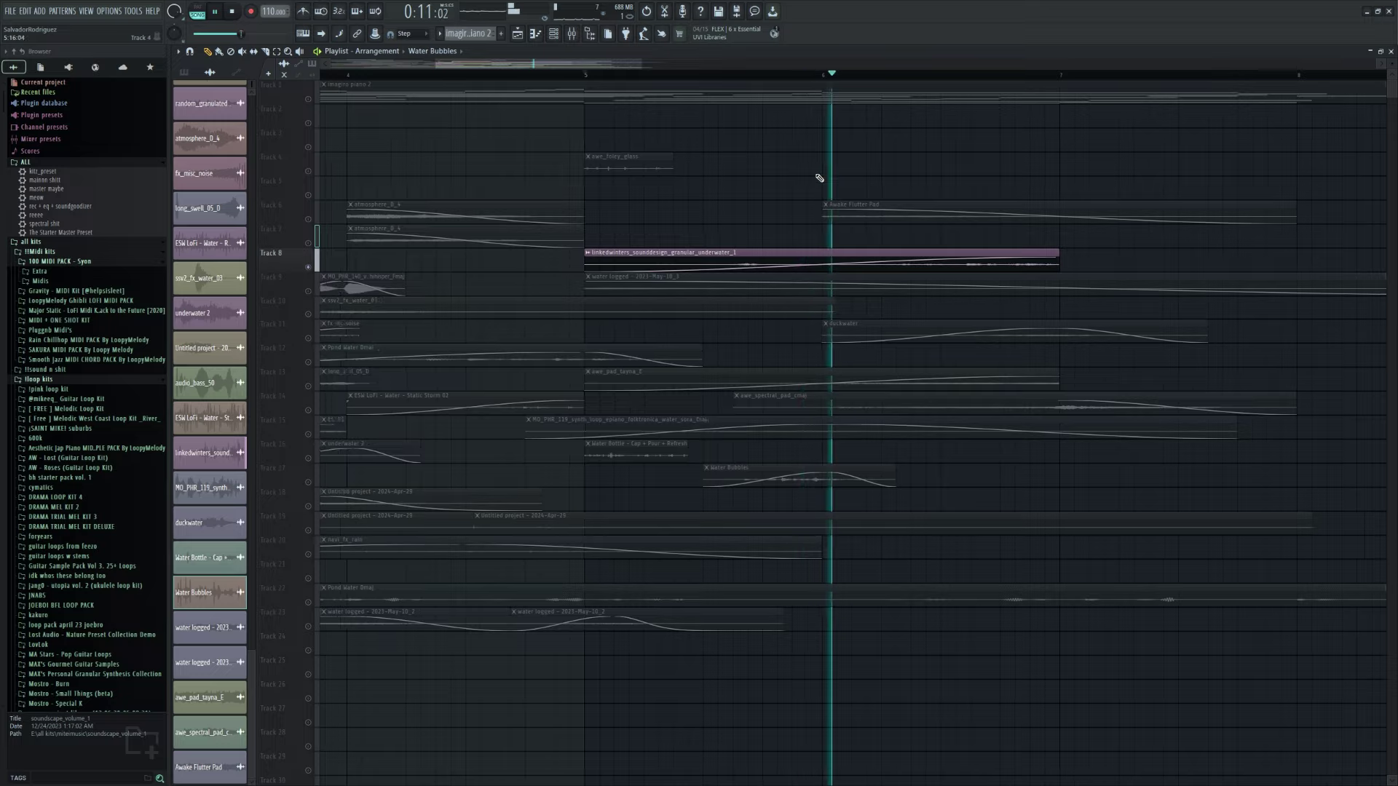
ctrl+scroll(818, 182, down, 2)
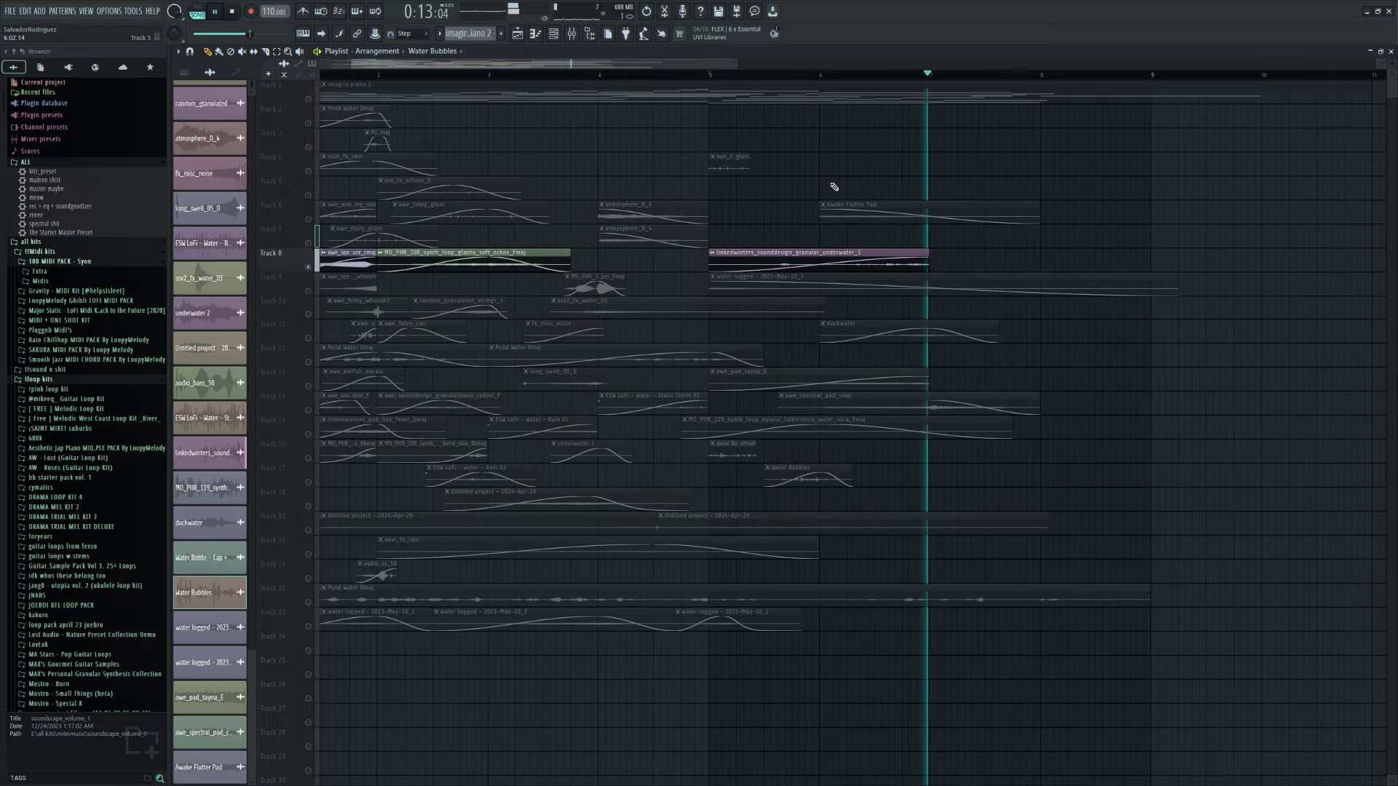
key(space)
- Solo track 9 and play back its long water logged clip from the start of bar 5
click(316, 292)
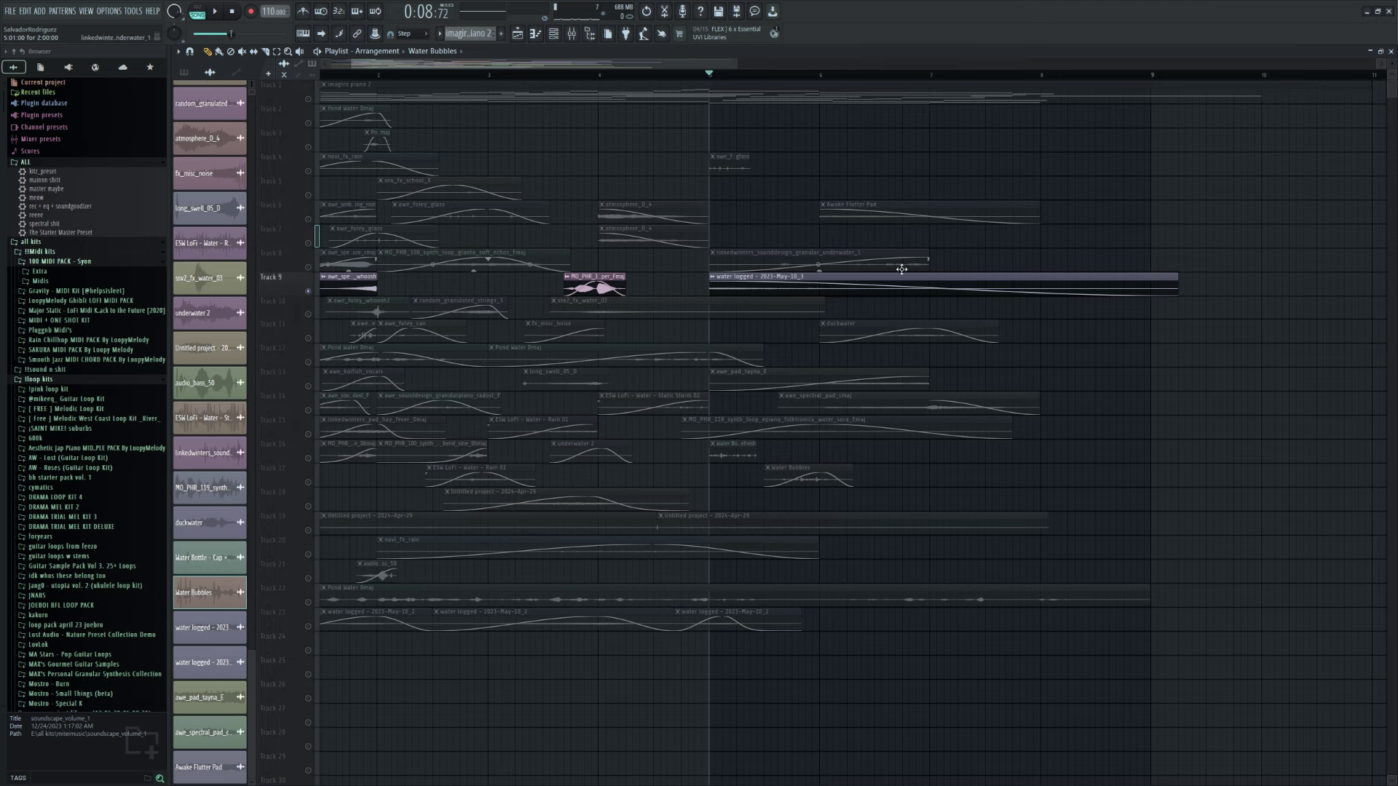
ctrl+scroll(901, 269, down, 1)
key(space)
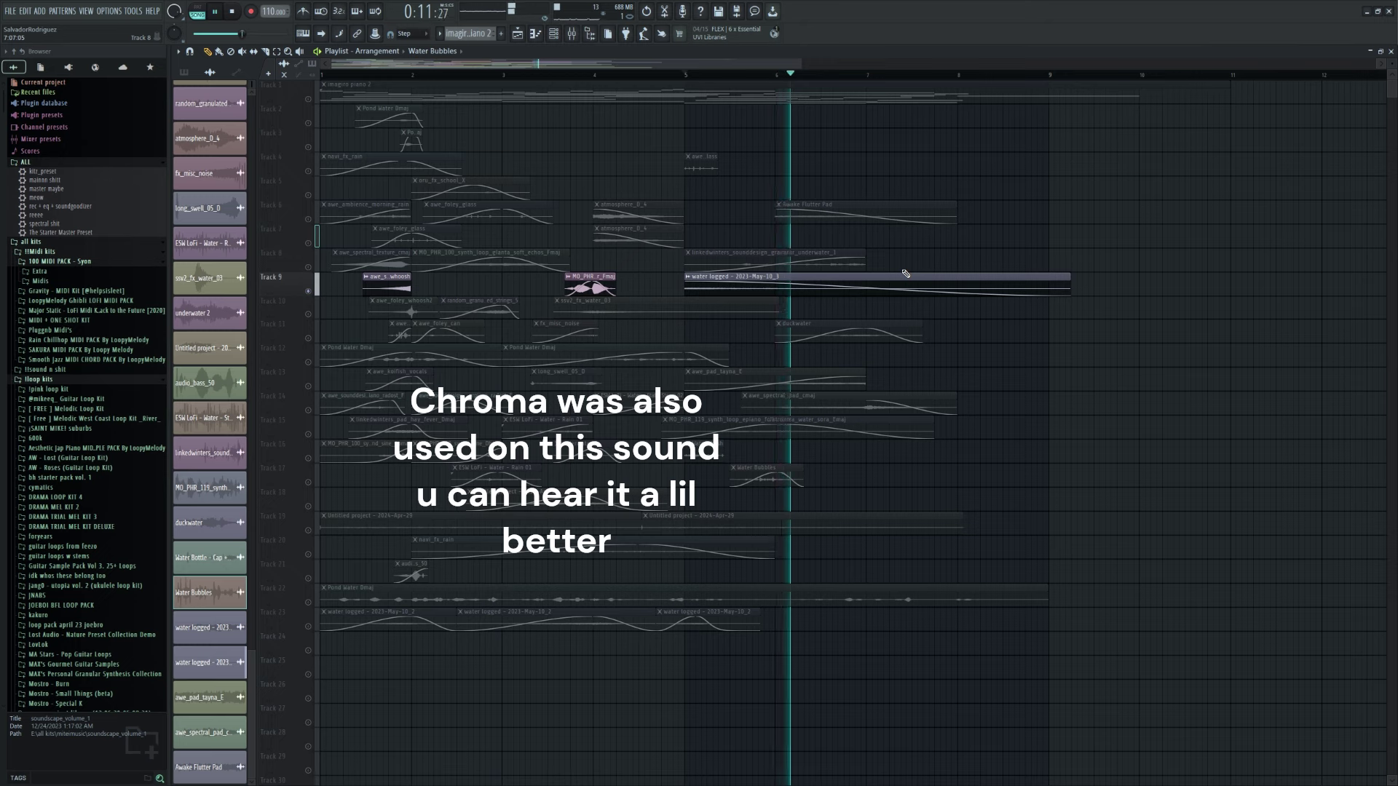
key(space)
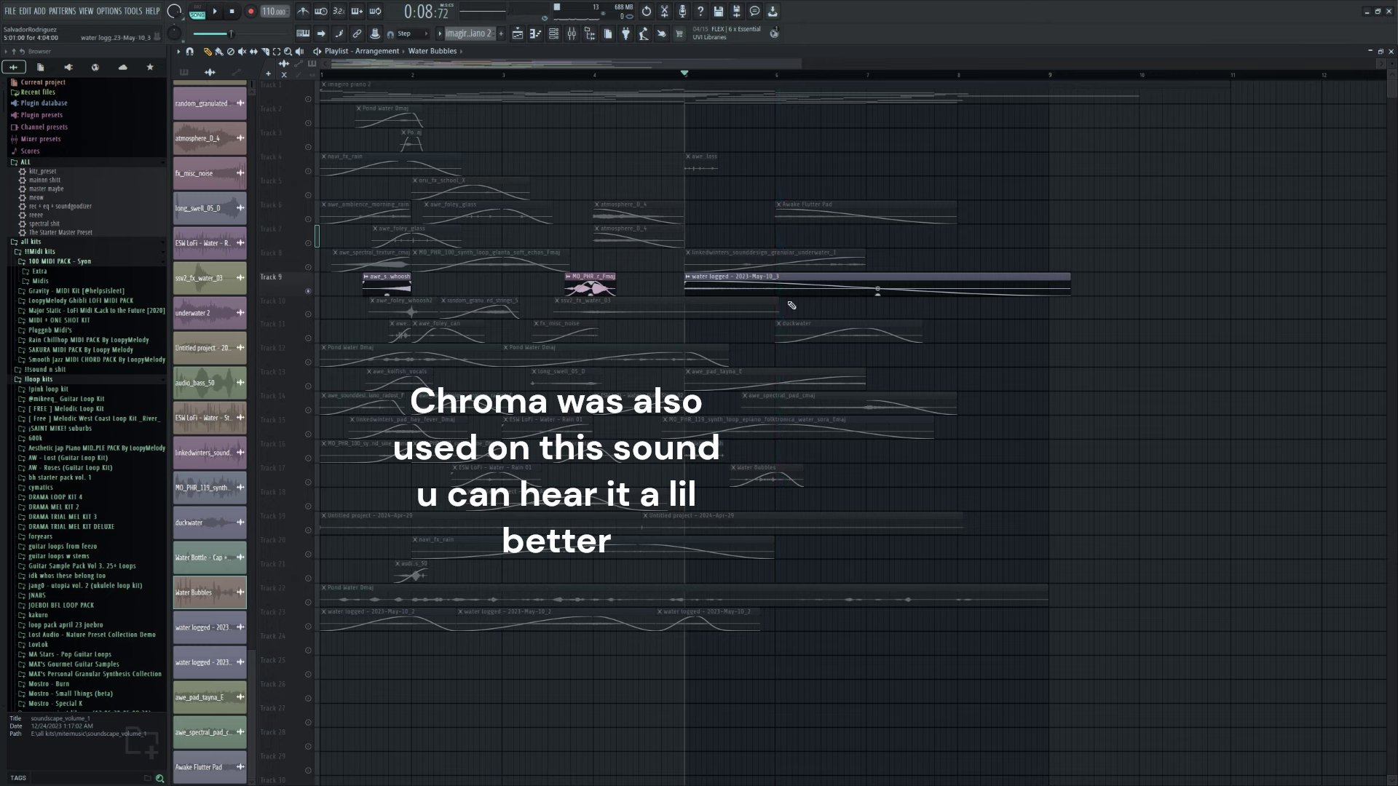
- Solo track 11 and audition its duckwater clip from just before bar 6
click(314, 339)
click(771, 76)
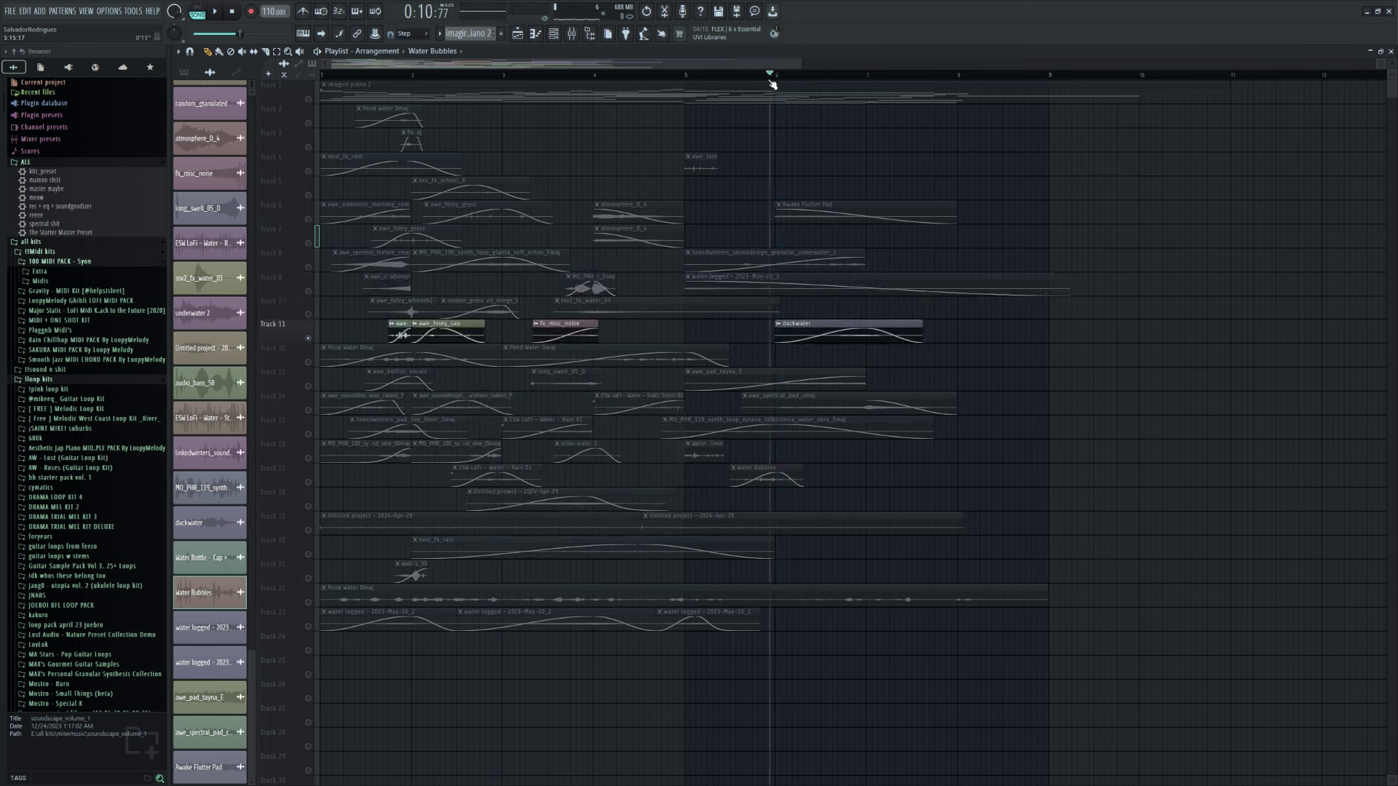
key(space)
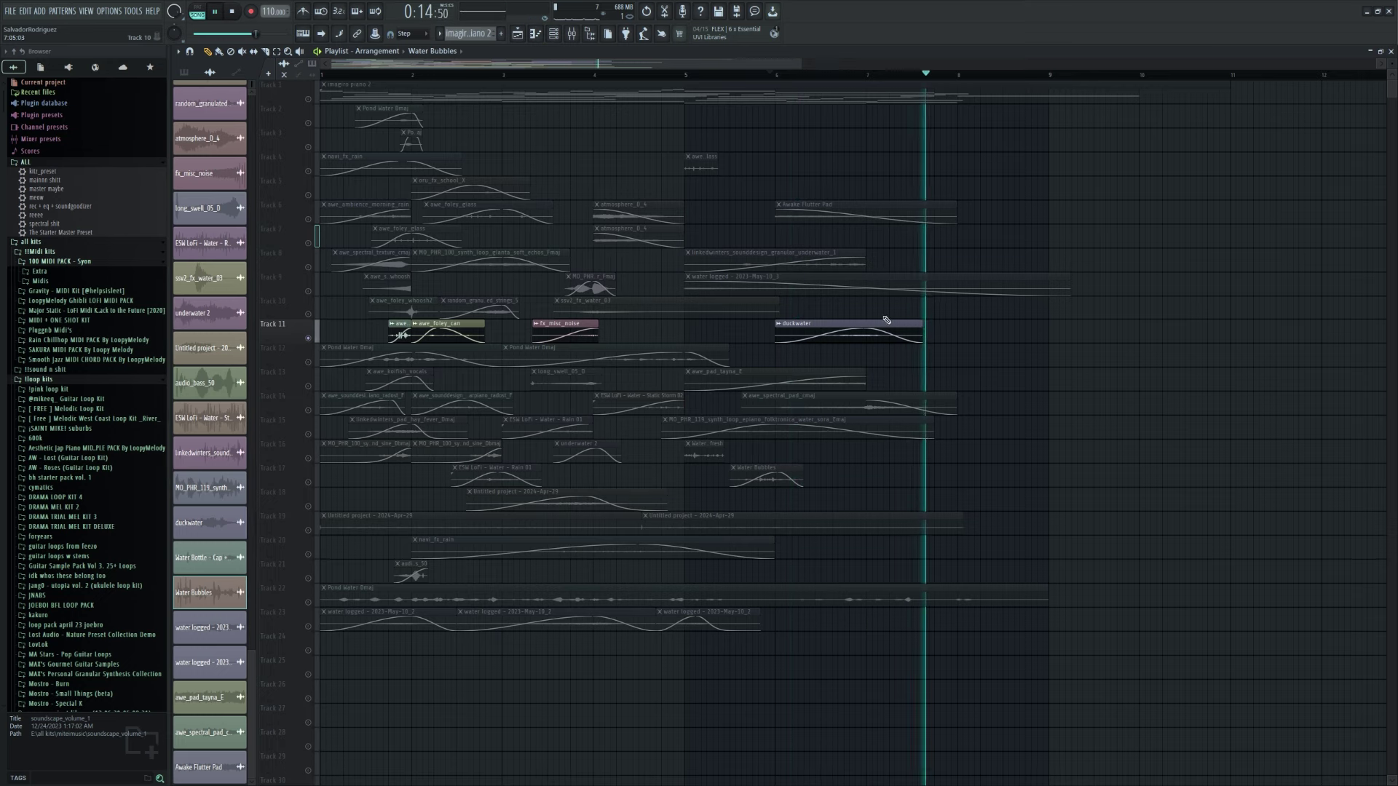
key(space)
- Solo track 13 and play back its pad clip from just before bar 6
click(313, 386)
scroll(950, 437, up, 3)
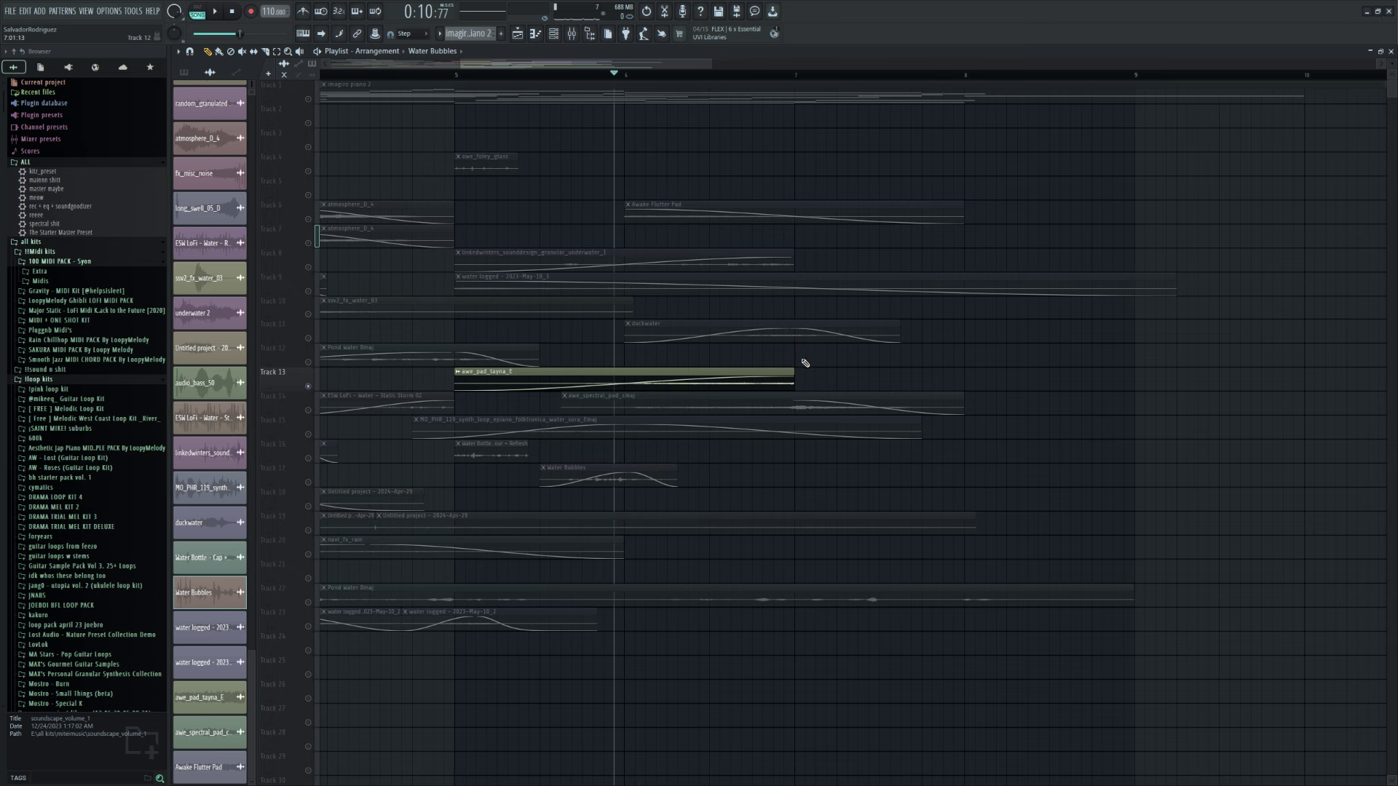
key(space)
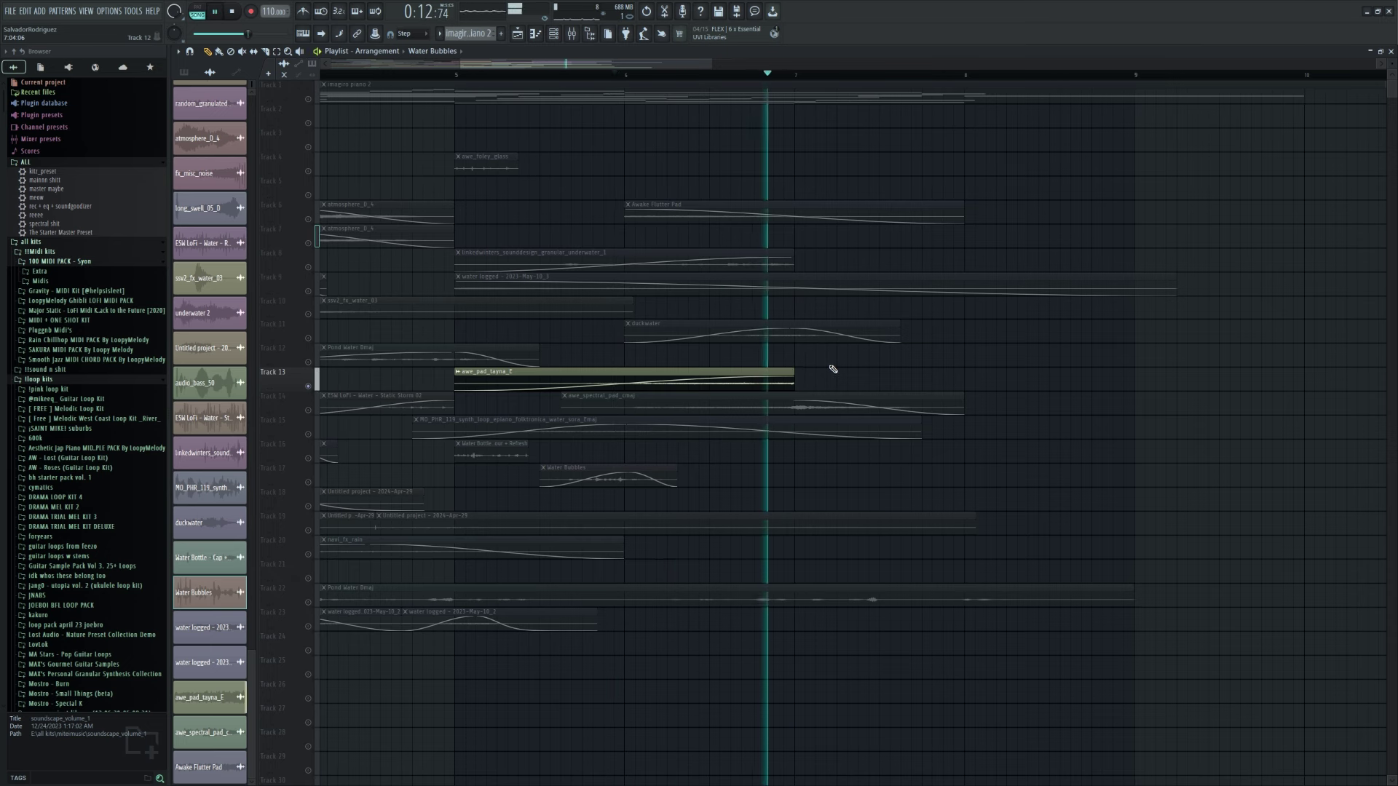
key(space)
- Solo track 14 and play back its spectral pad clip from just before bar 6
click(316, 407)
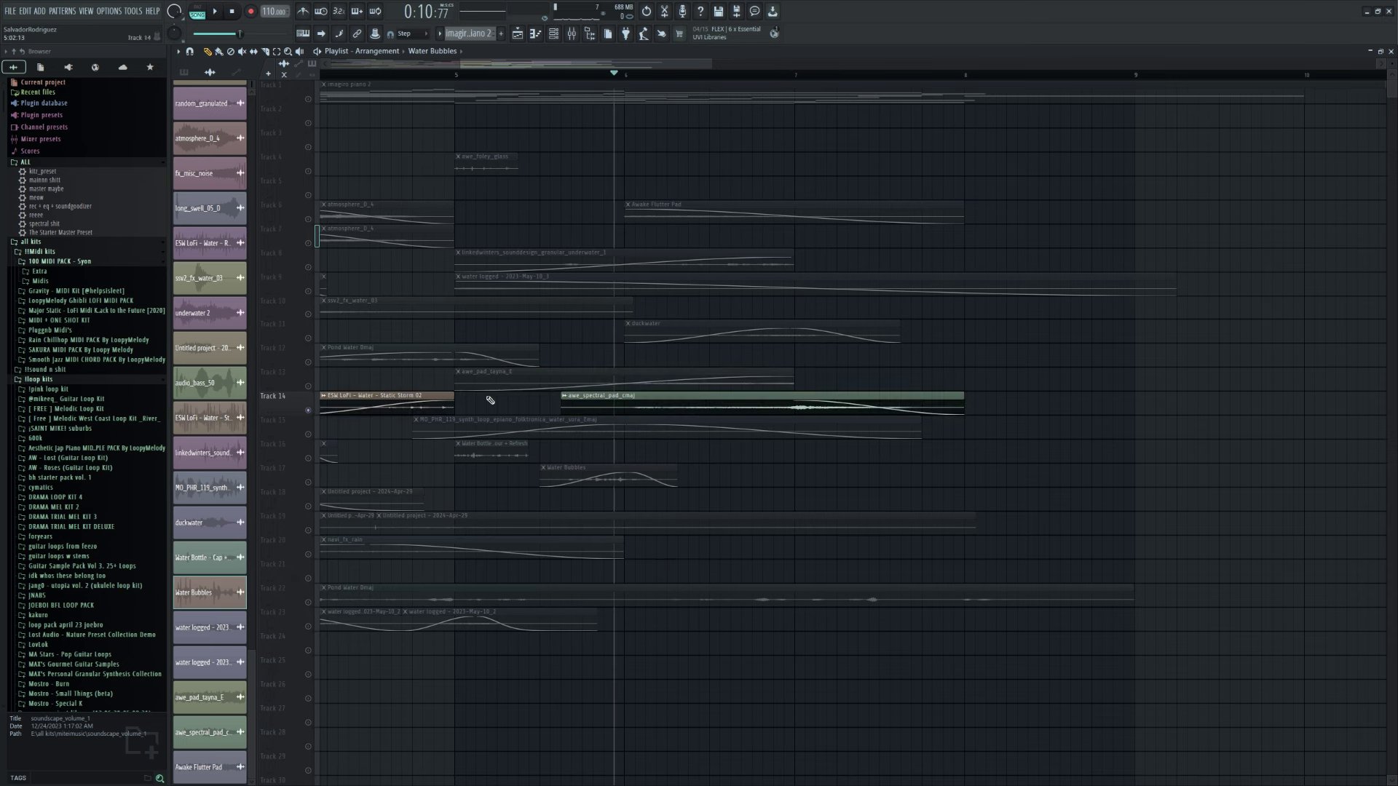
key(space)
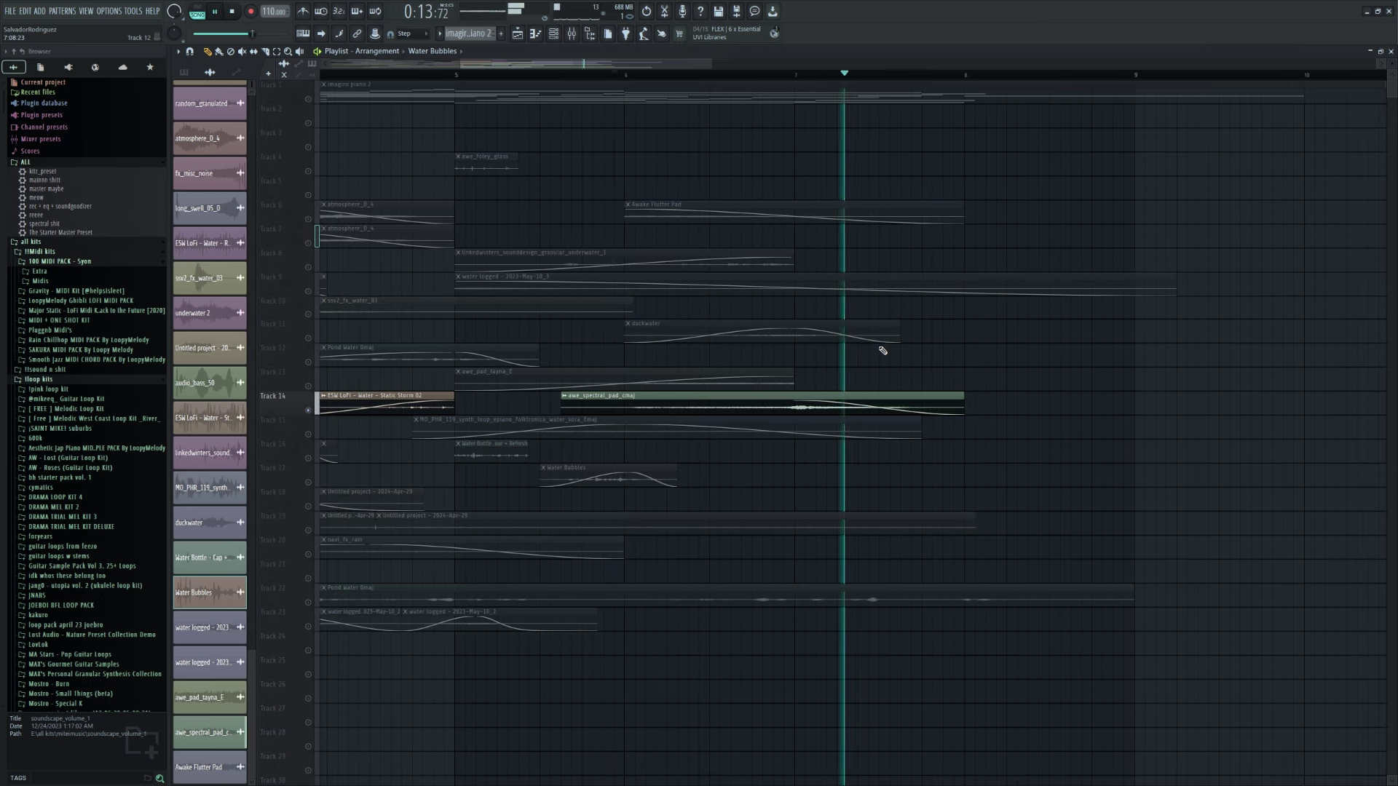
key(space)
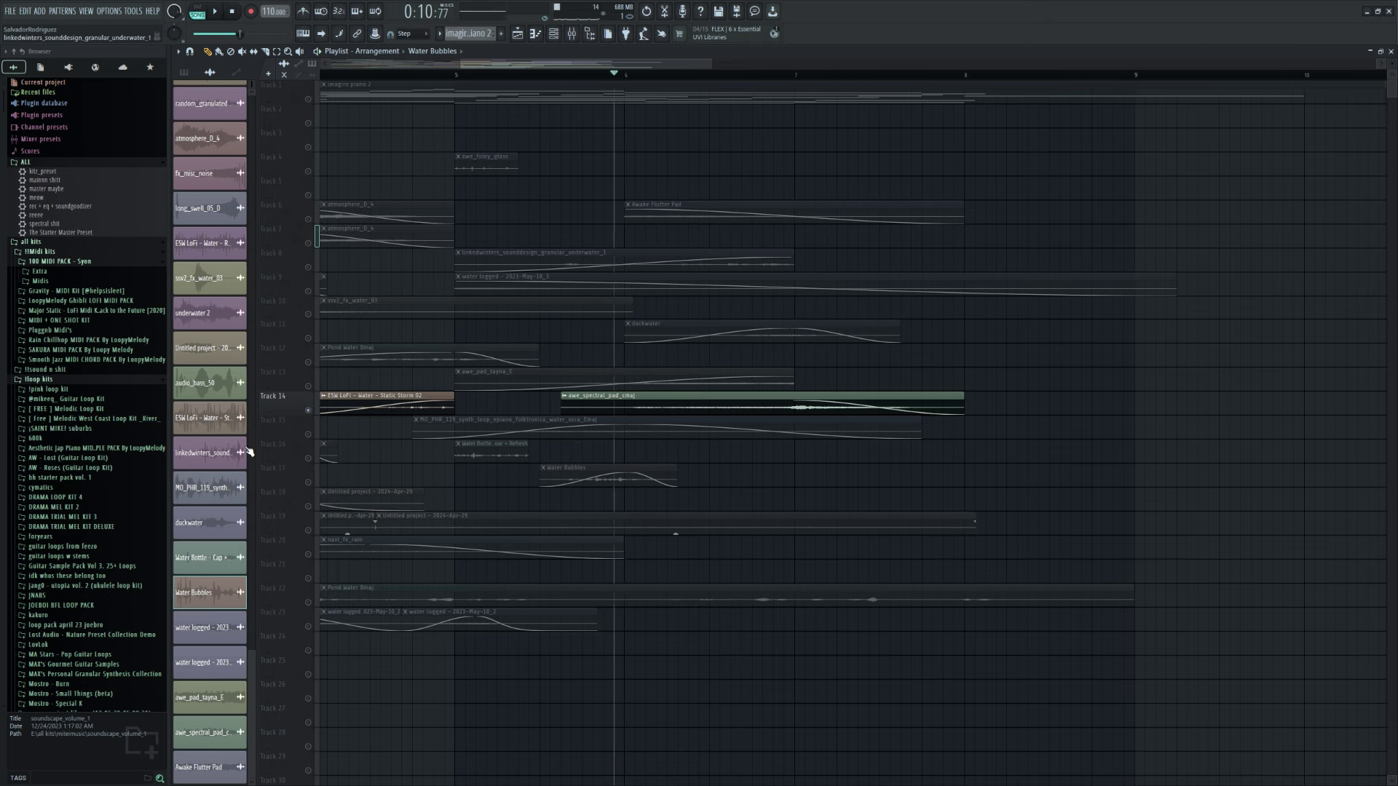
- Solo track 15 and play back its synth loop from the clip's start, shortly before bar 5
click(313, 431)
drag(445, 80, 412, 83)
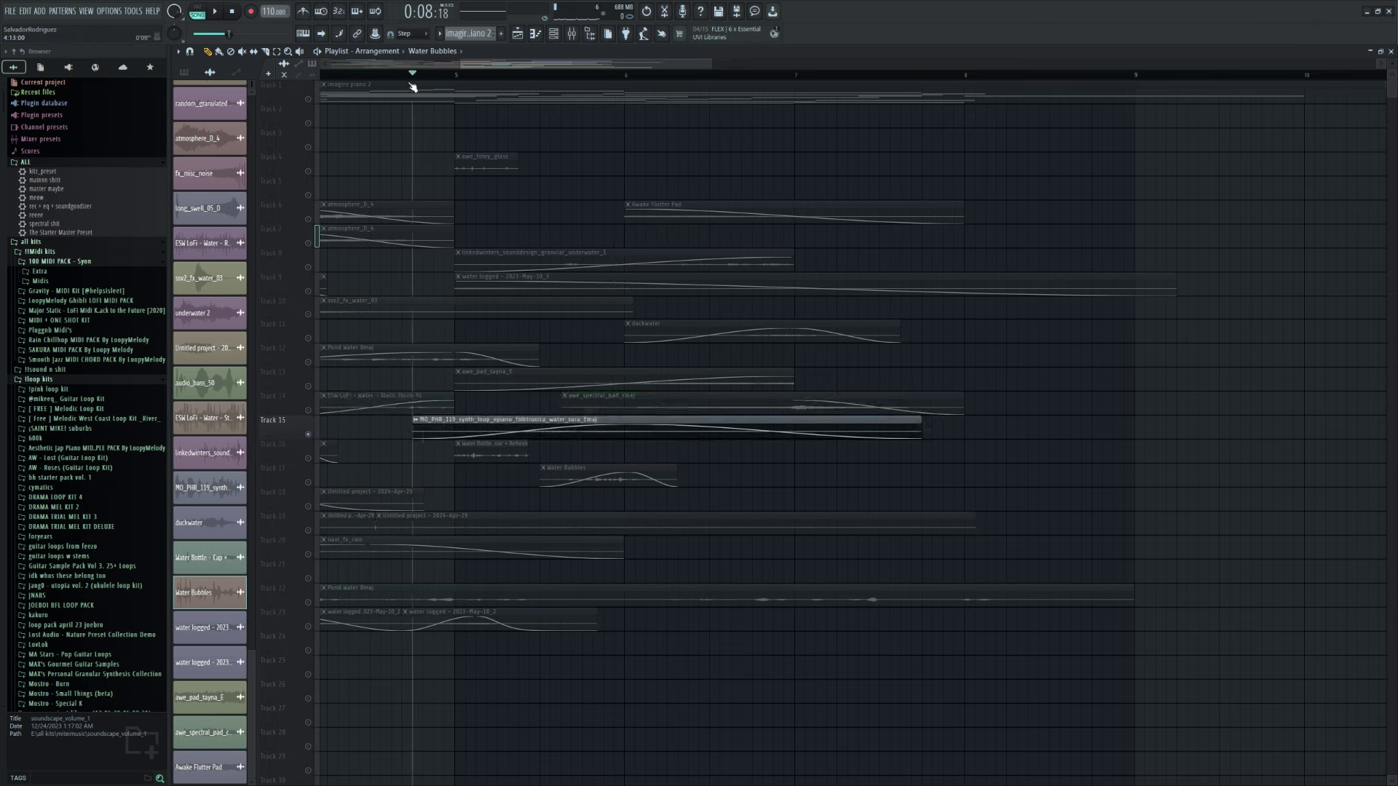
key(space)
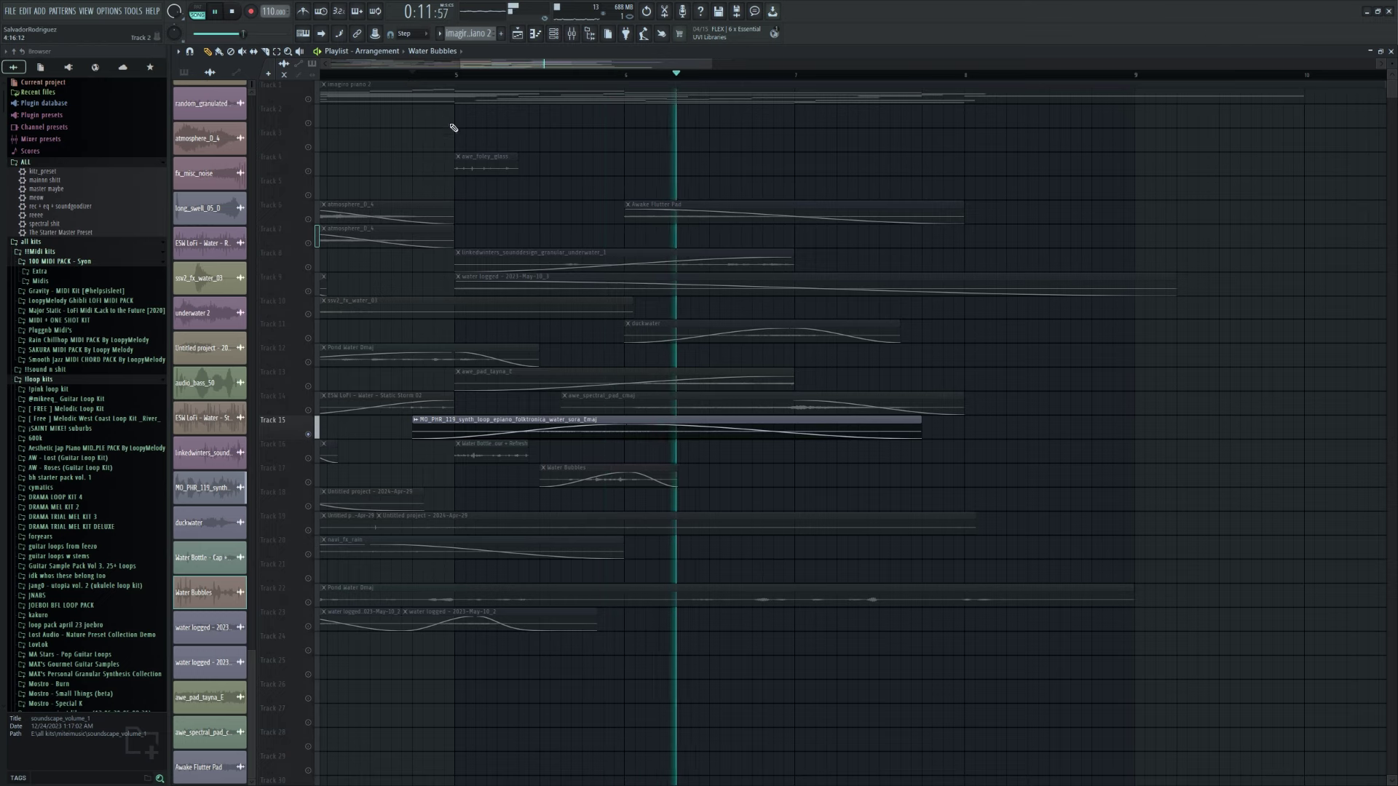
key(space)
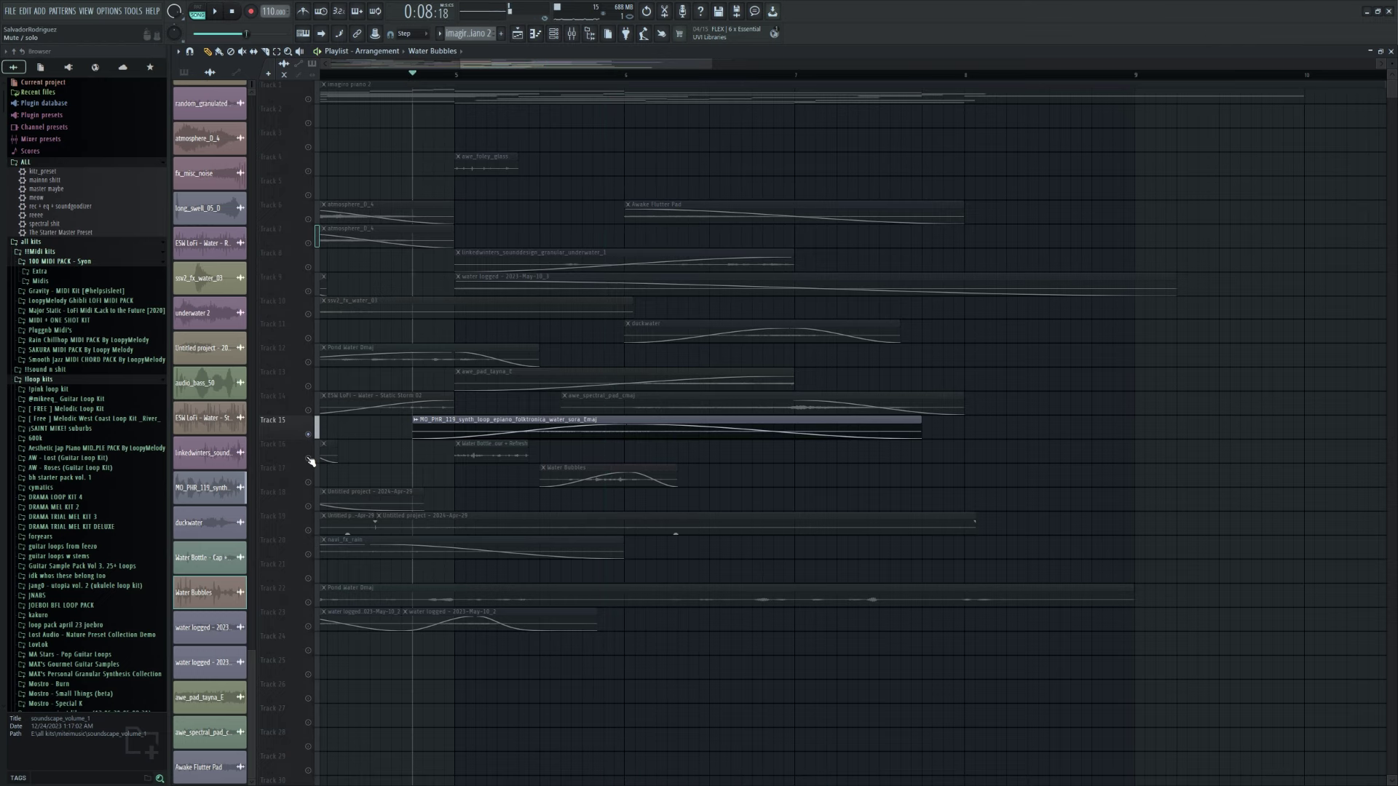
- Solo track 16 and bring the whole arrangement into view
click(309, 460)
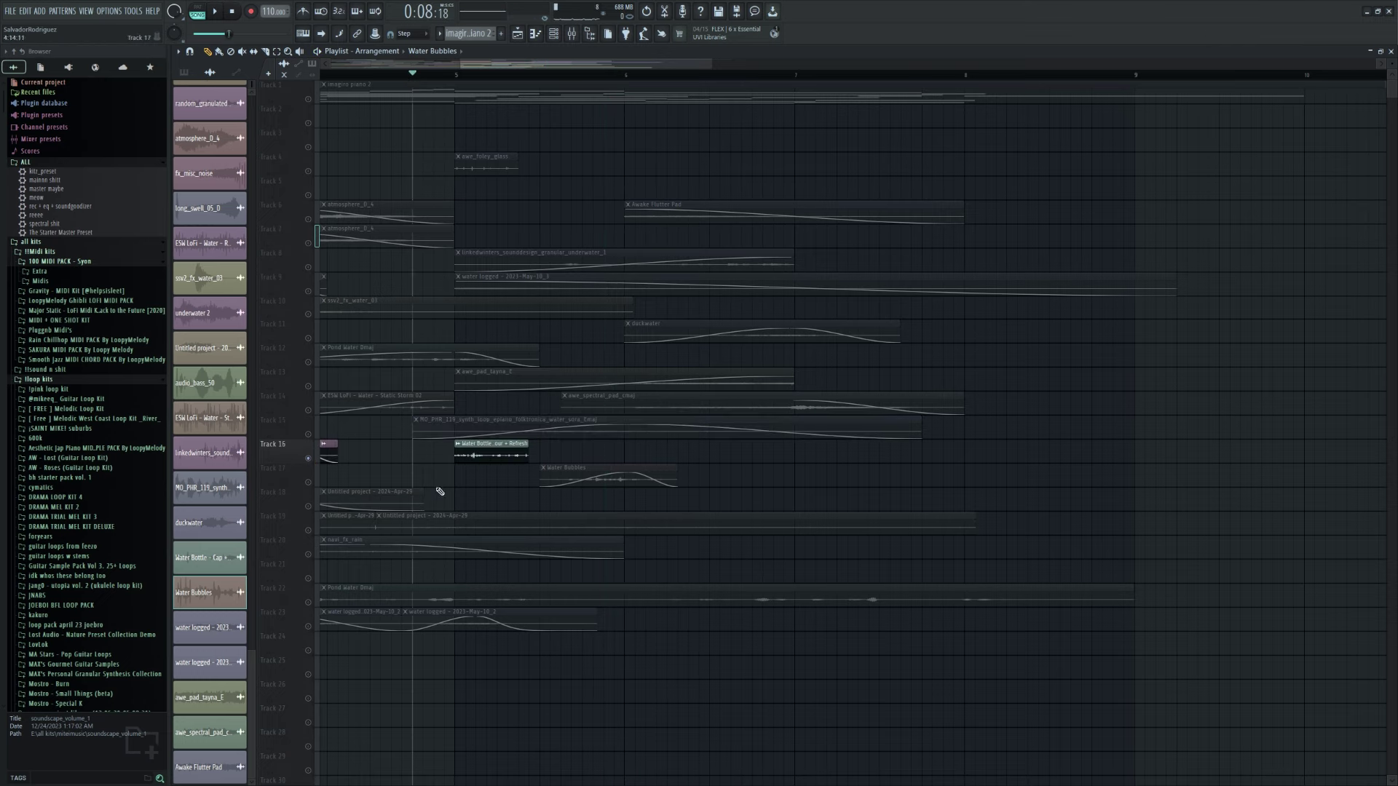
scroll(439, 491, down, 3)
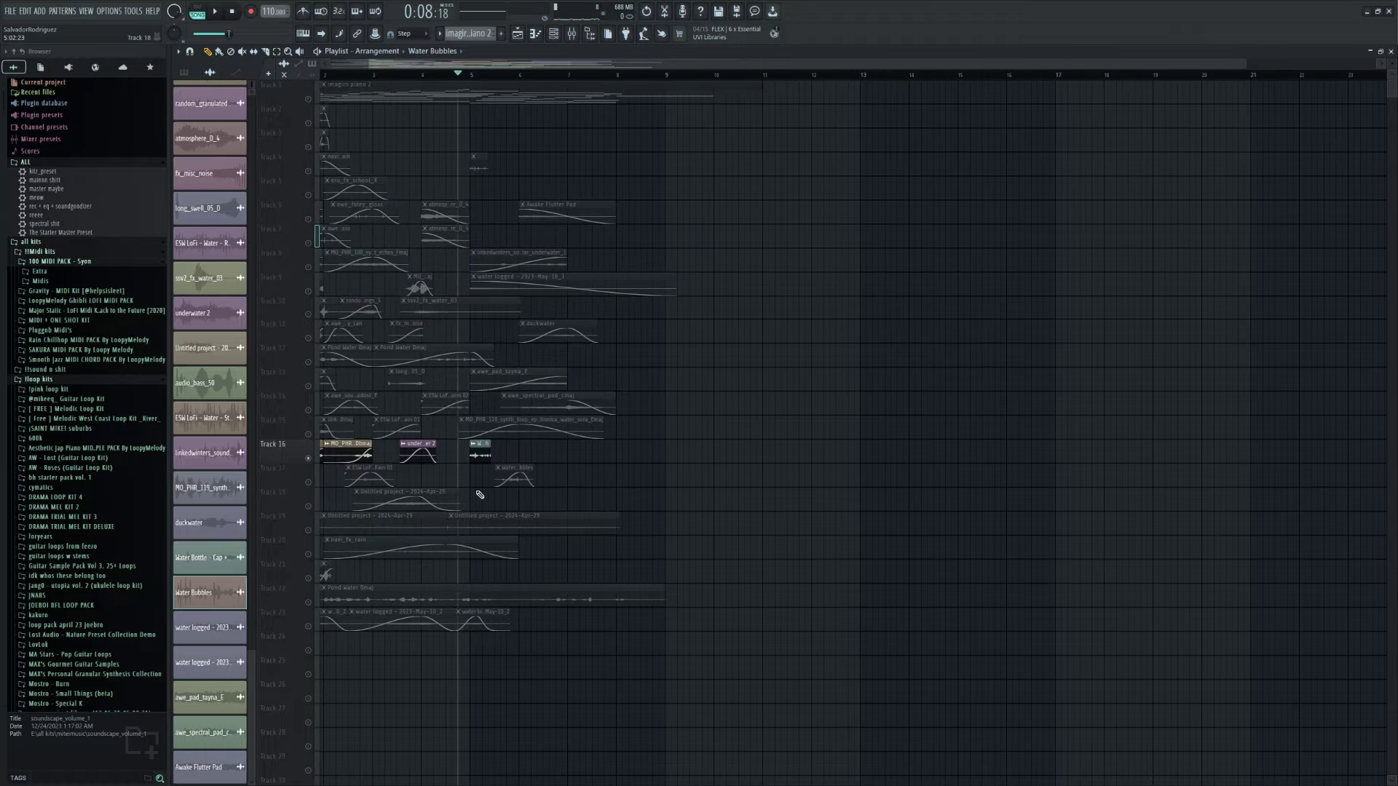
scroll(480, 495, down, 2)
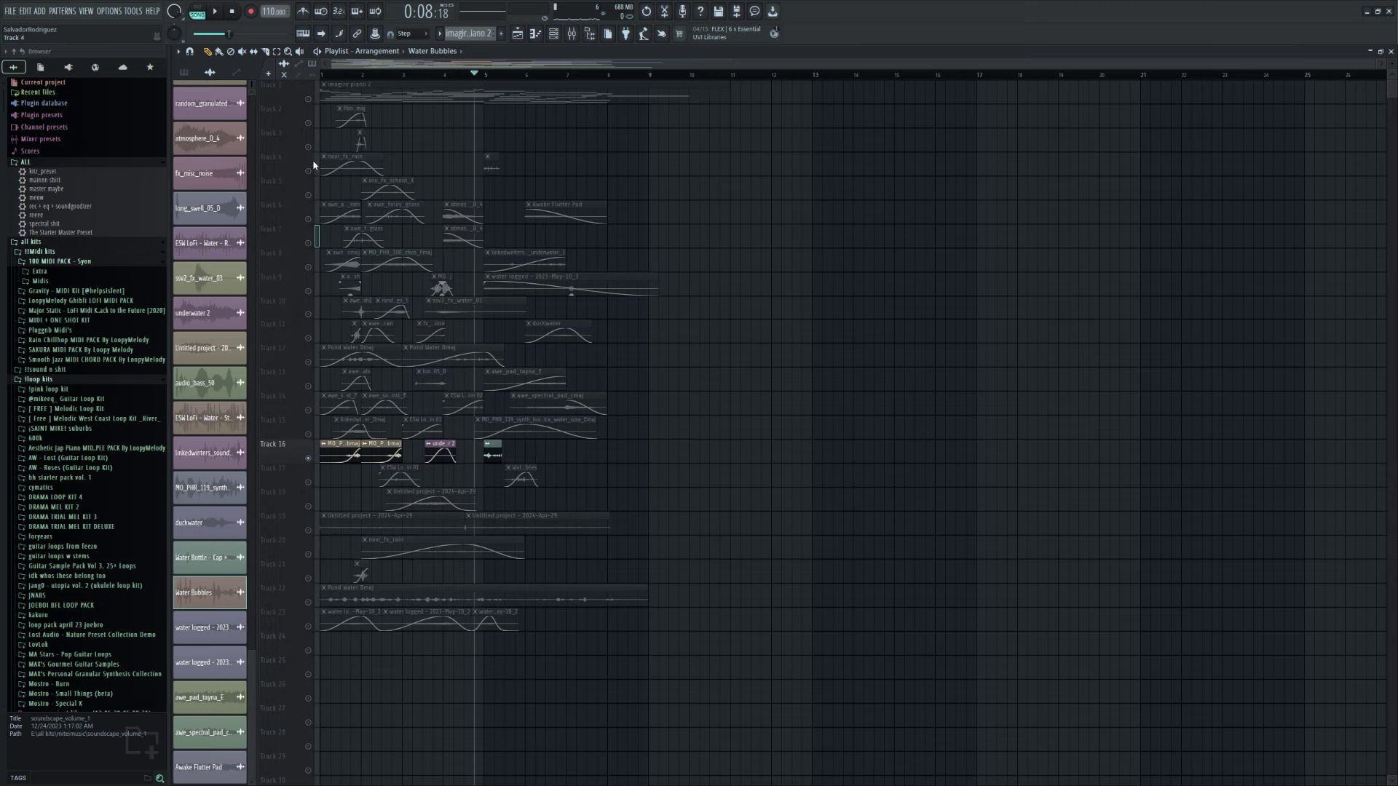
- Solo track 2 and place the playhead around the middle of bar 1, within its Pond Water clip
click(307, 123)
scroll(289, 151, up, 3)
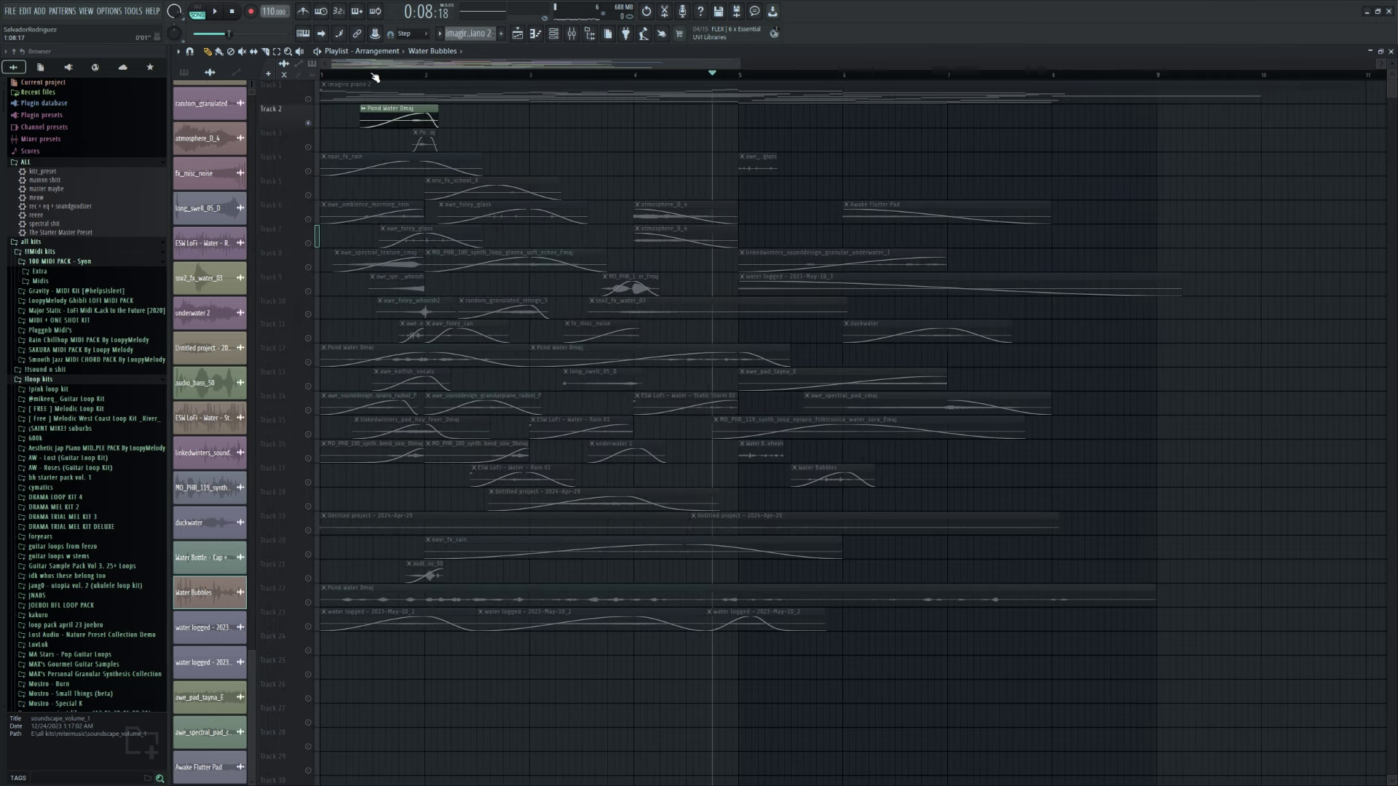
click(373, 75)
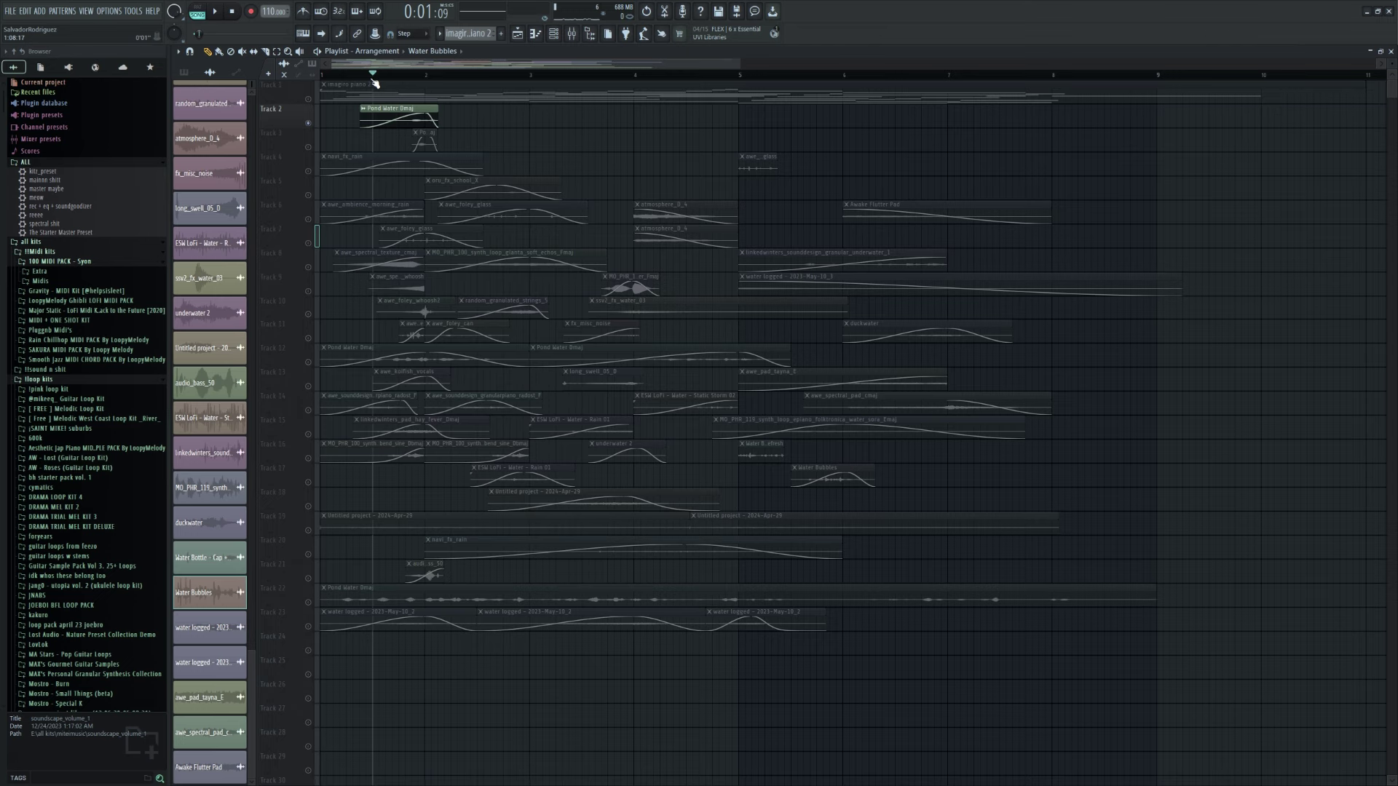
- Solo tracks 6 and 7 together and play back their layered atmosphere clips from the second half of bar 3
right_click(313, 245)
right_click(314, 219)
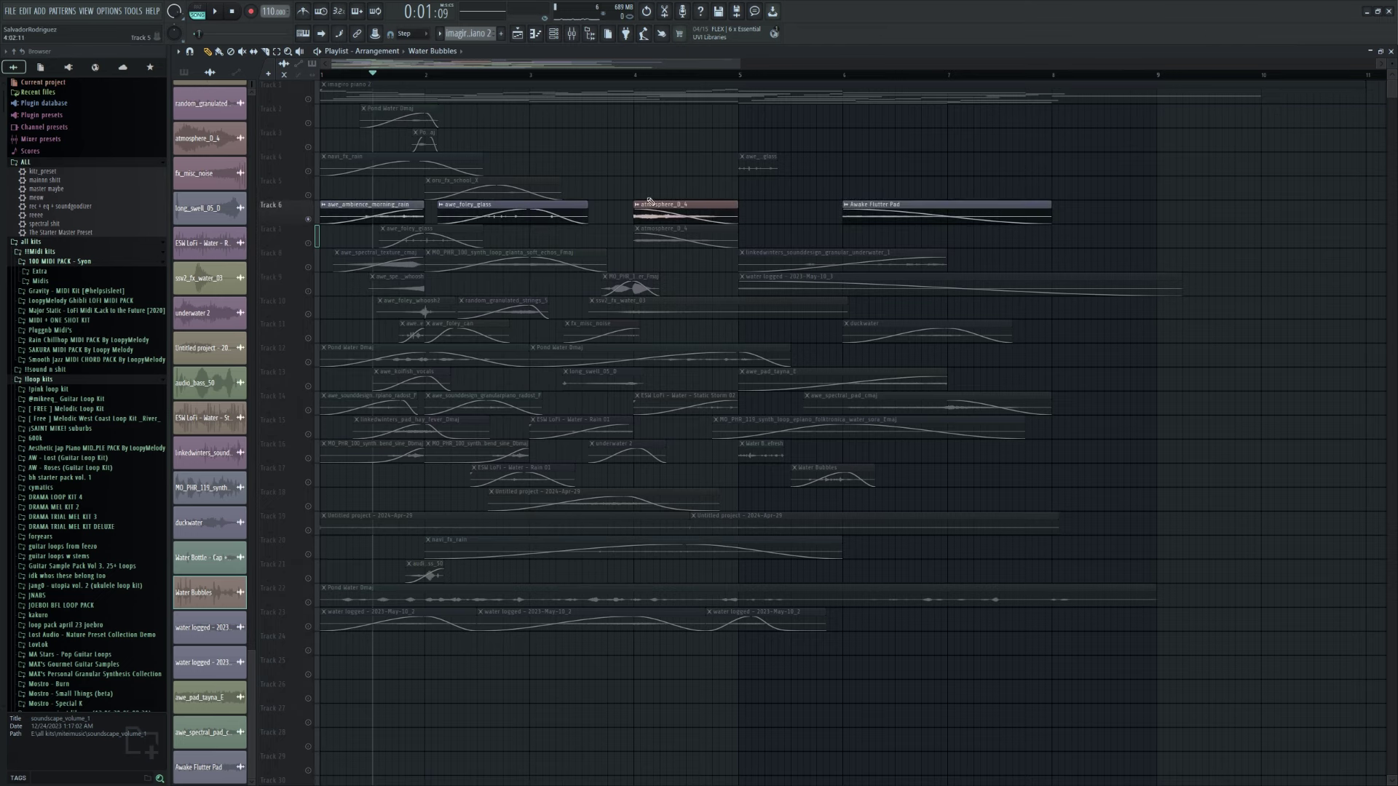
scroll(654, 201, up, 3)
click(313, 244)
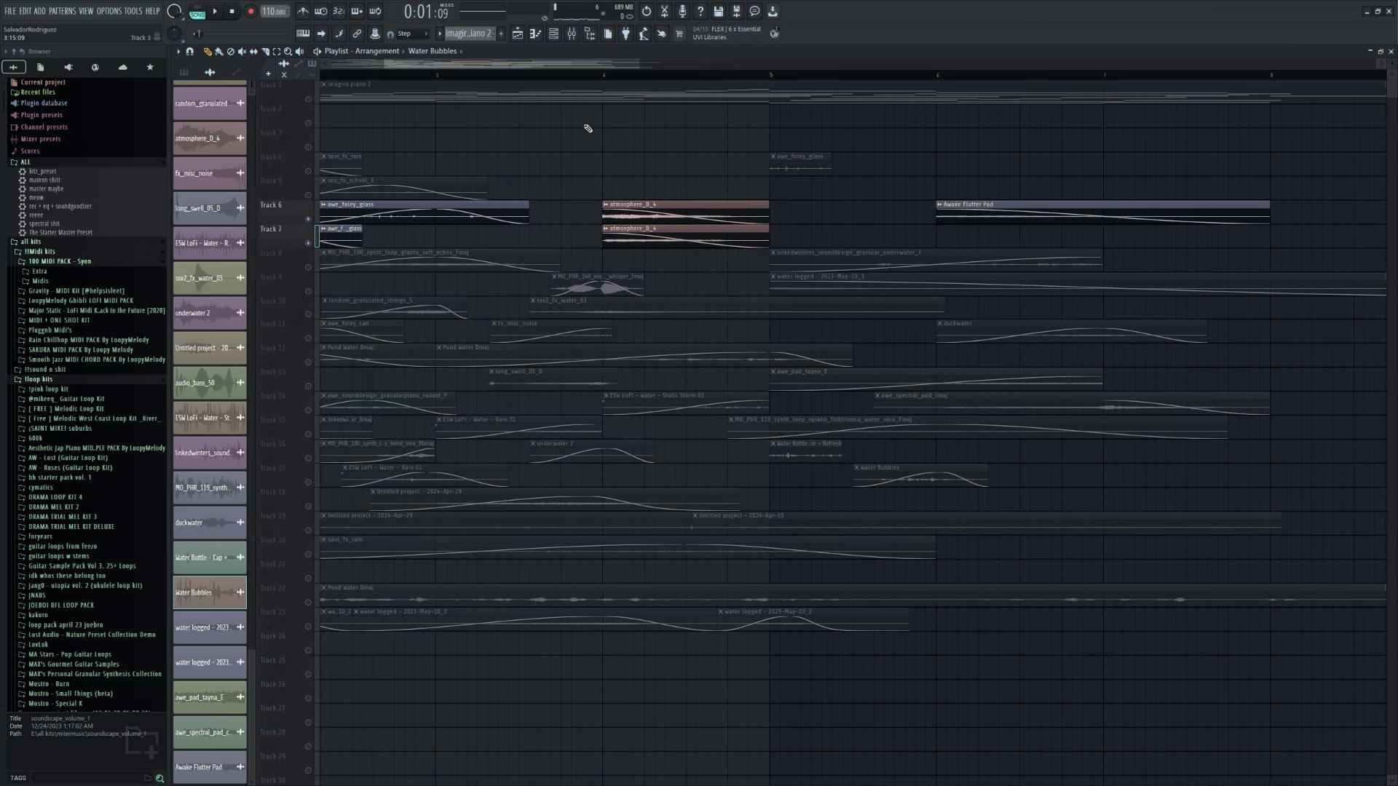
click(552, 76)
scroll(554, 77, up, 2)
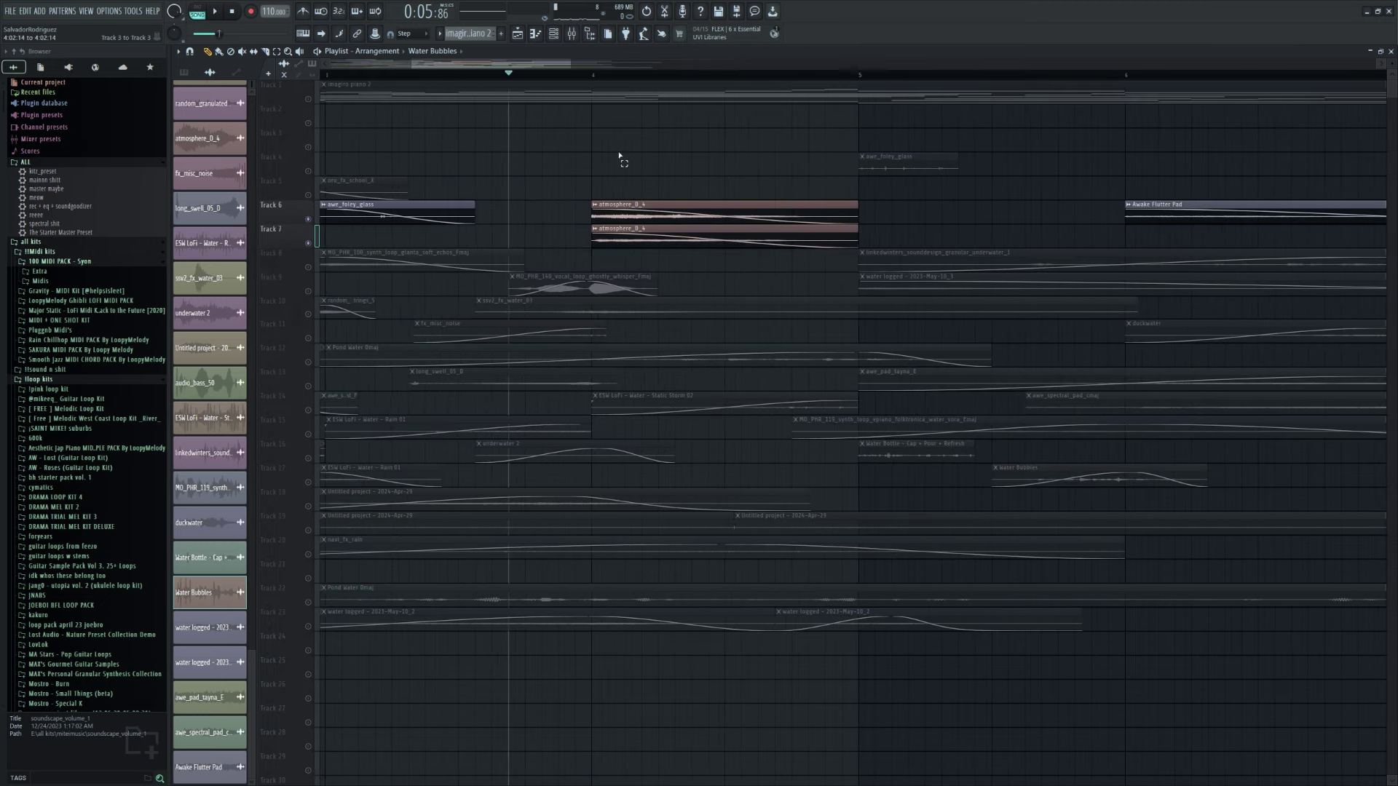
key(space)
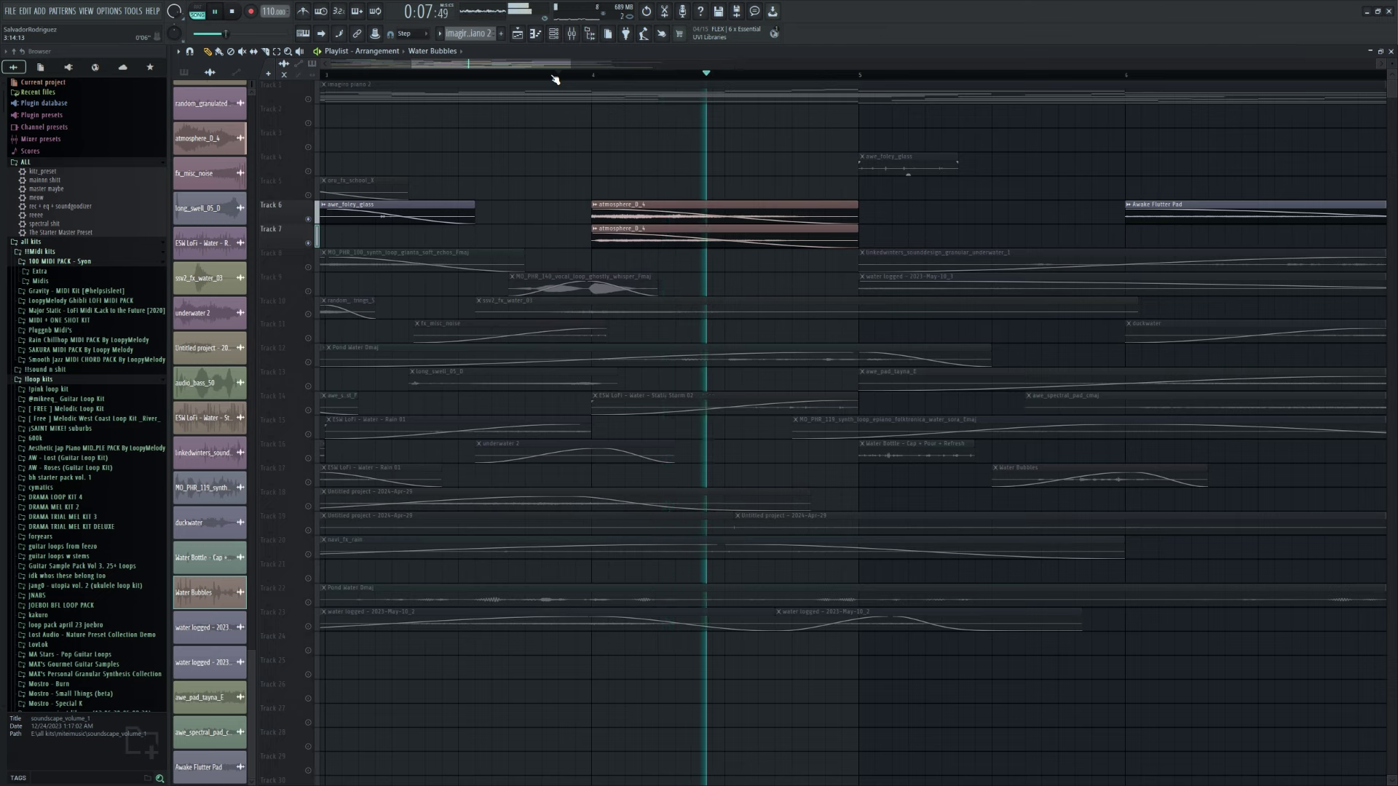
key(space)
scroll(515, 170, down, 3)
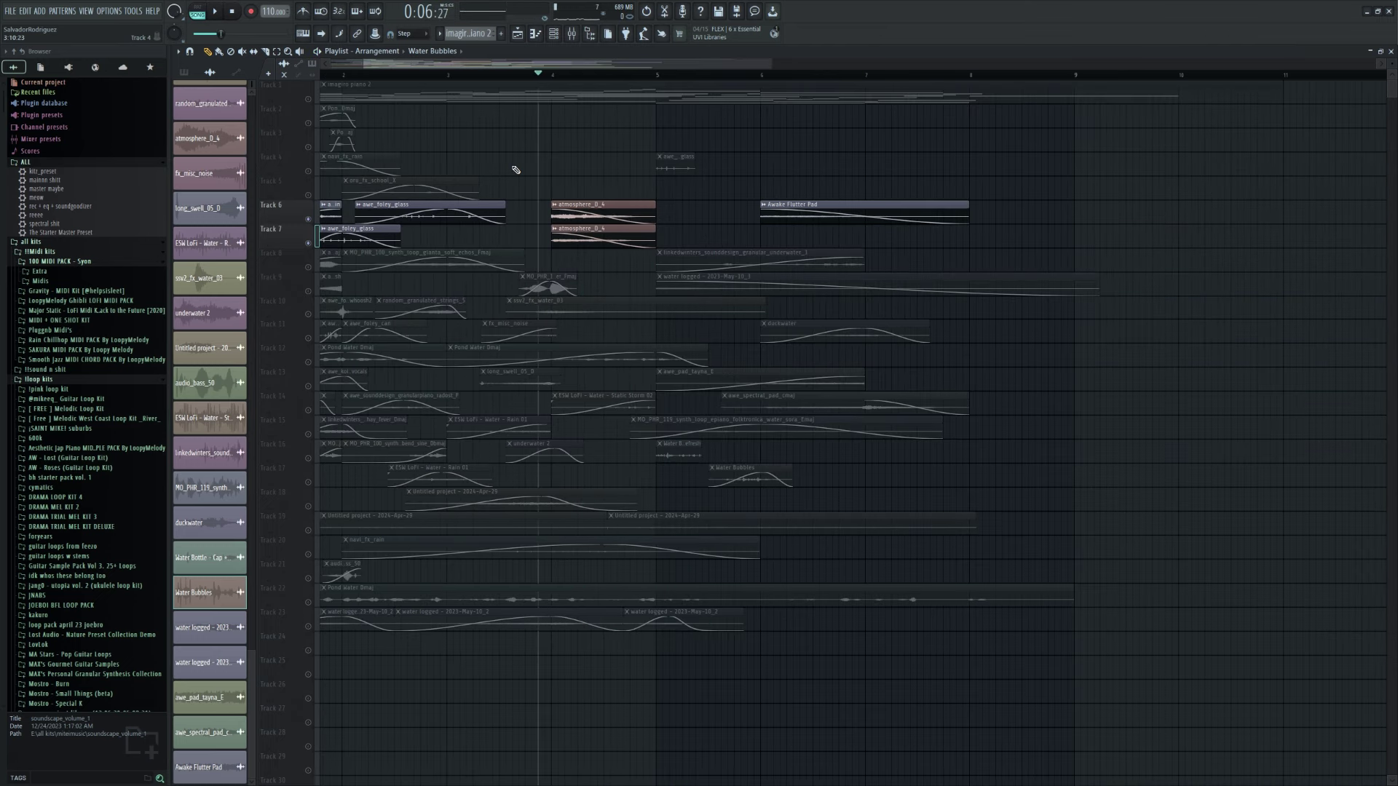
scroll(515, 170, down, 3)
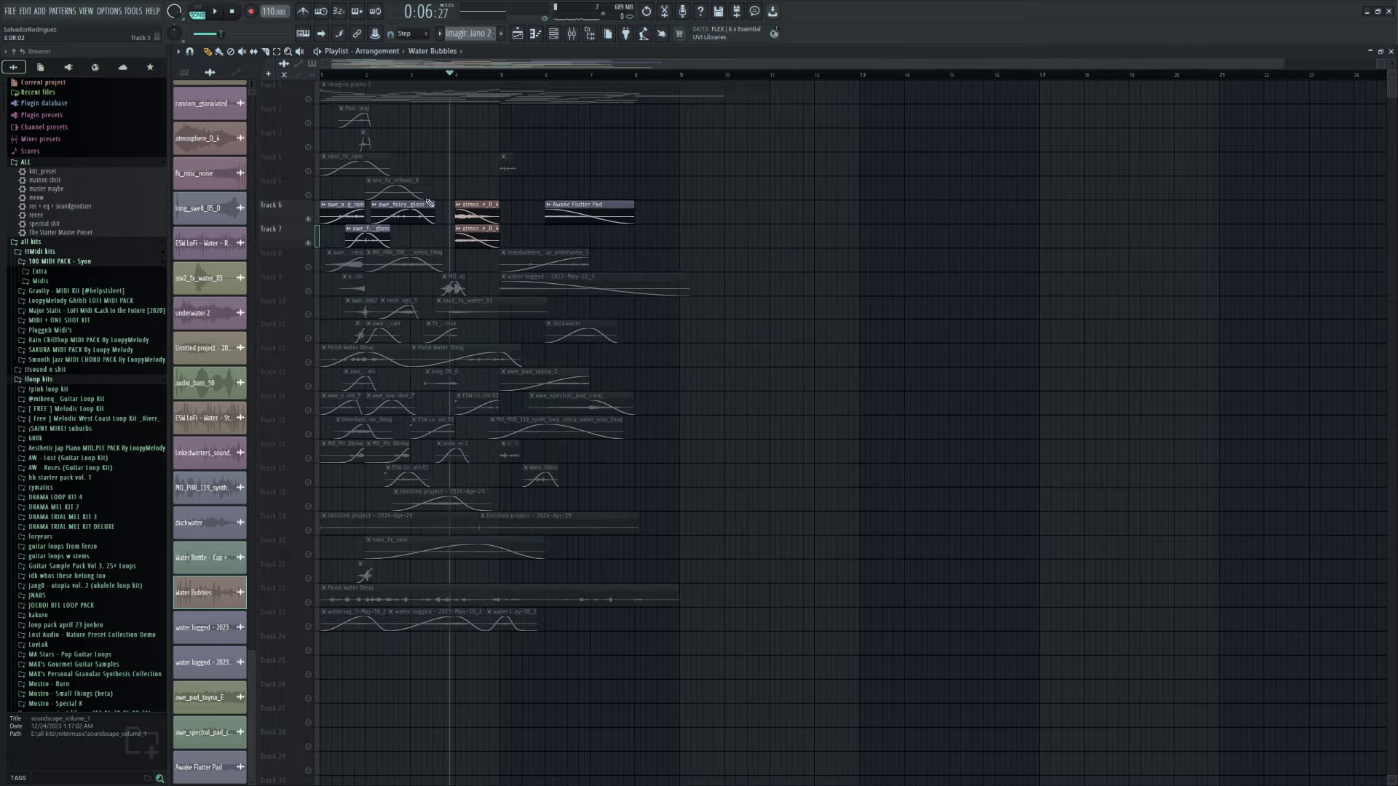
- Solo track 15 and play back its linkedwinters pad clip from the middle of bar 1
scroll(305, 419, up, 3)
click(313, 422)
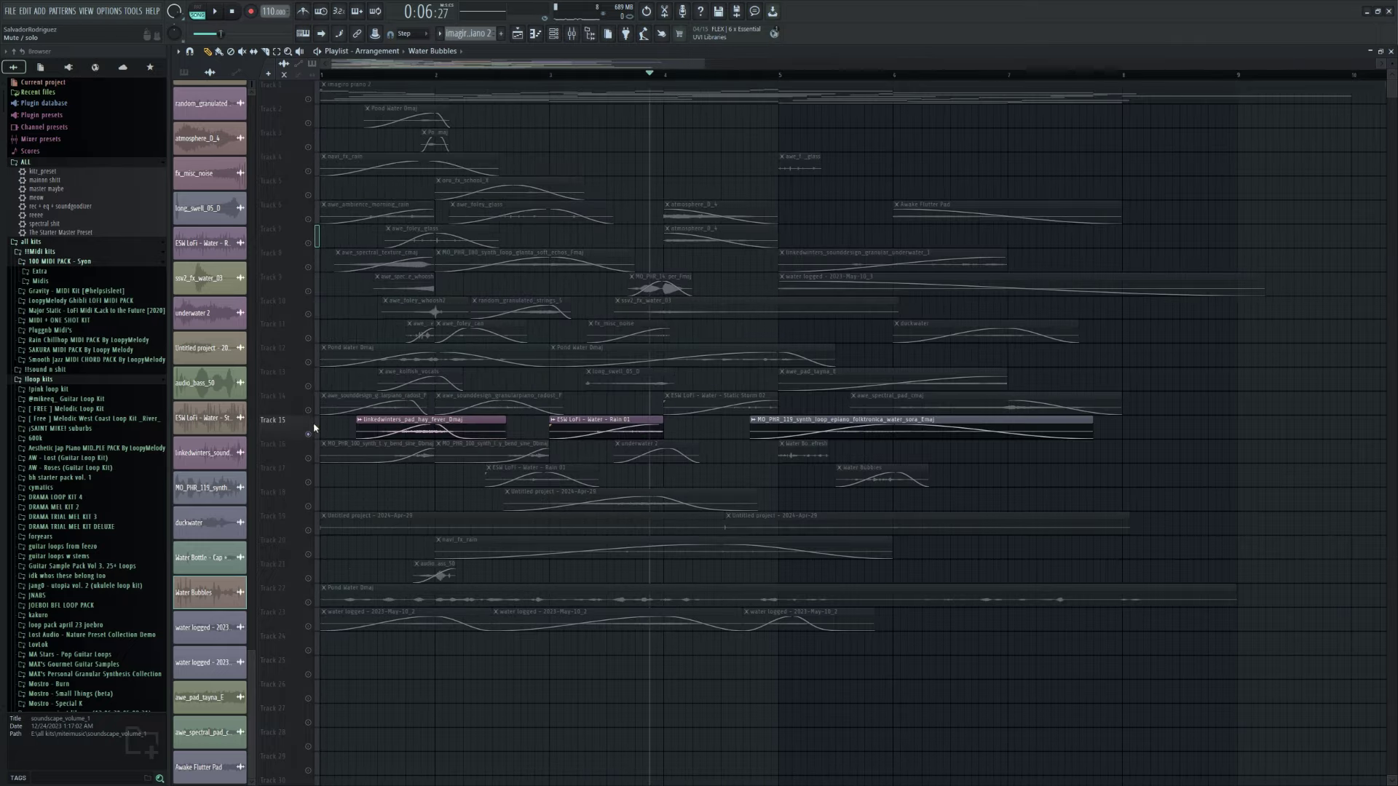
click(378, 77)
key(space)
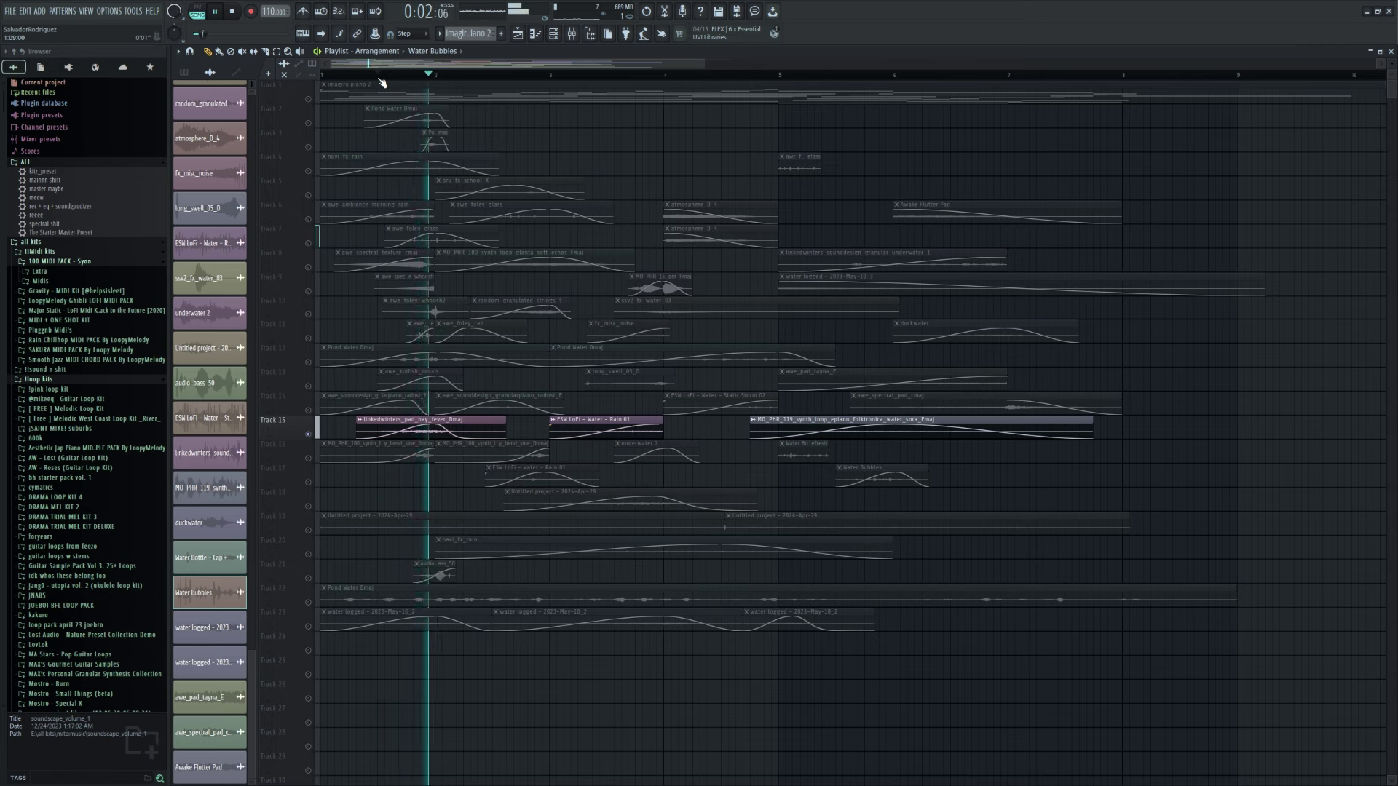
key(space)
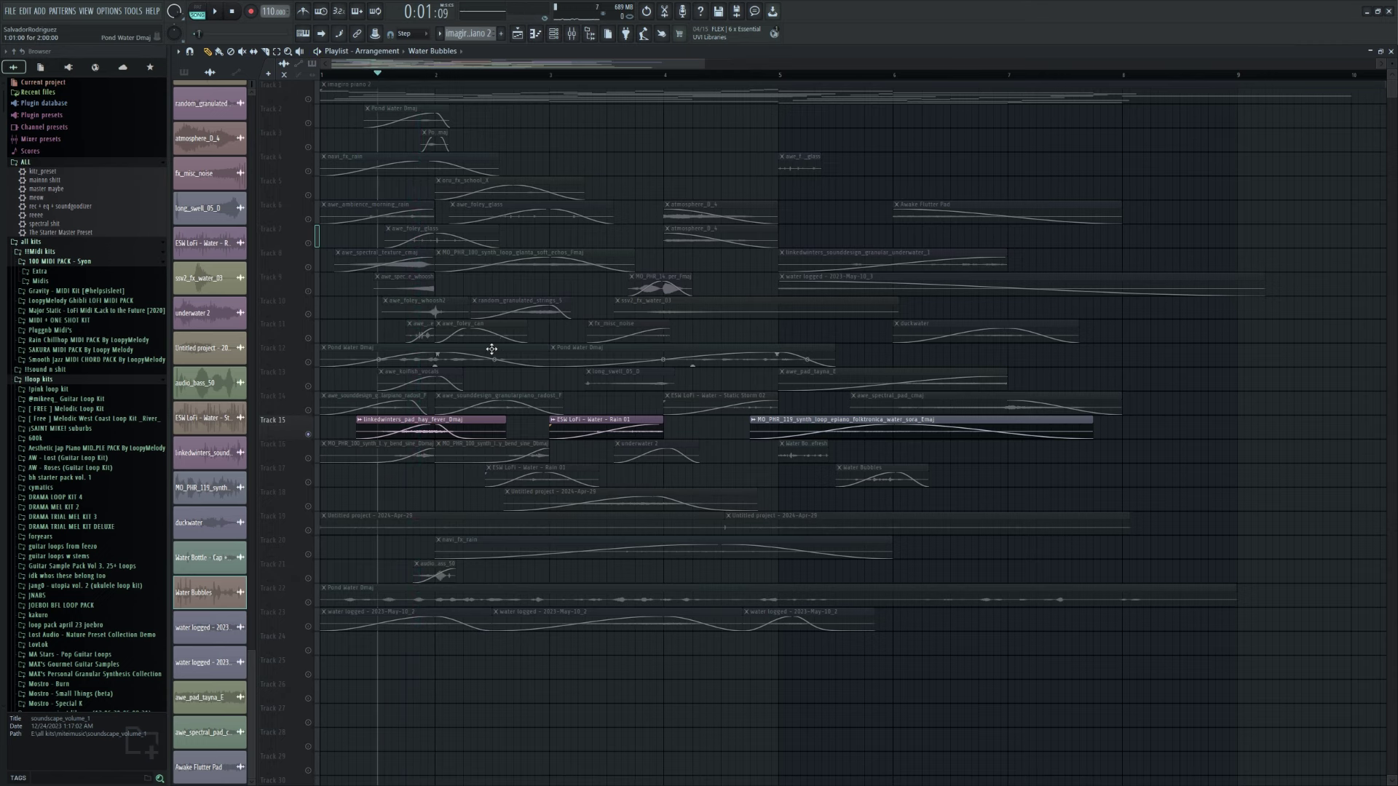
- Solo track 19 together with track 22, which holds the long Pond Water clip
scroll(489, 348, down, 2)
scroll(353, 313, down, 2)
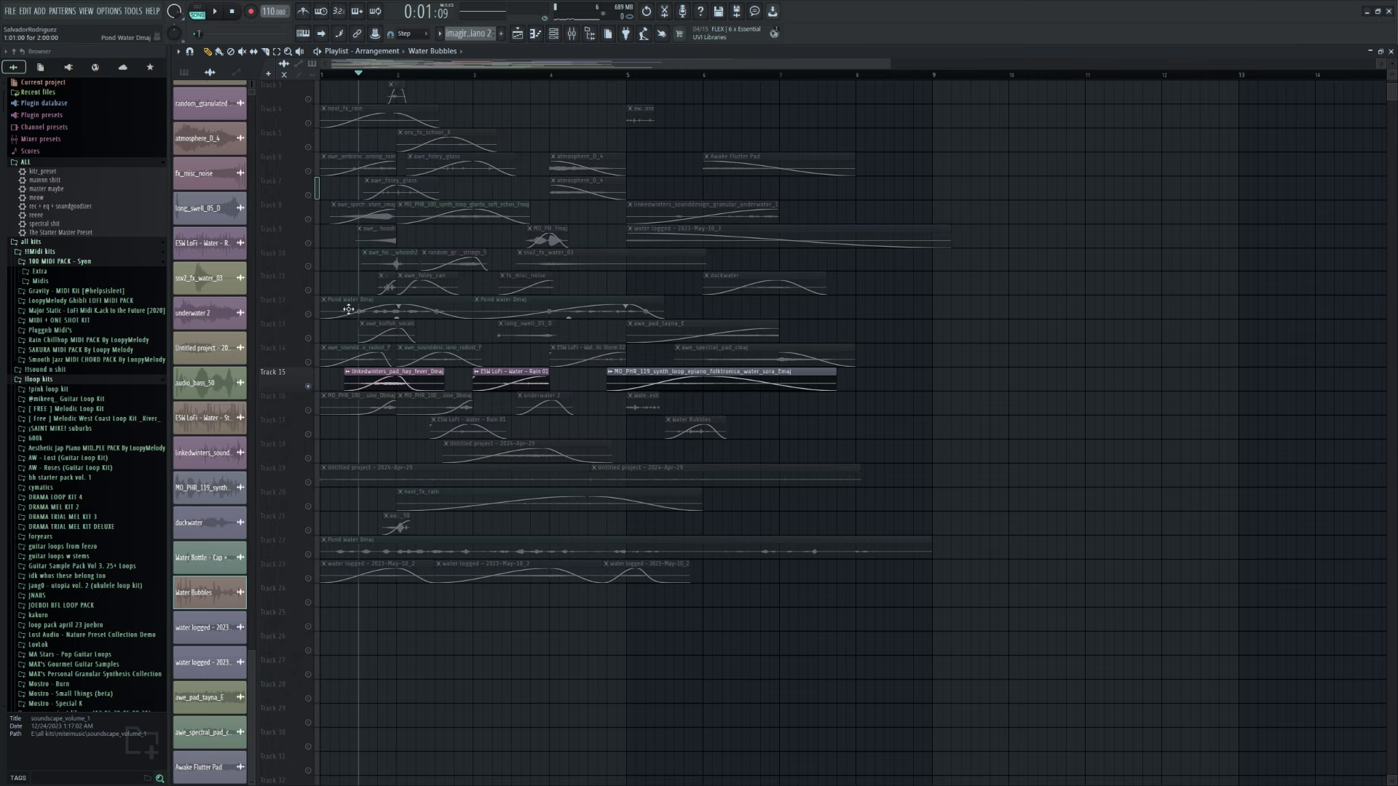
scroll(349, 309, down, 3)
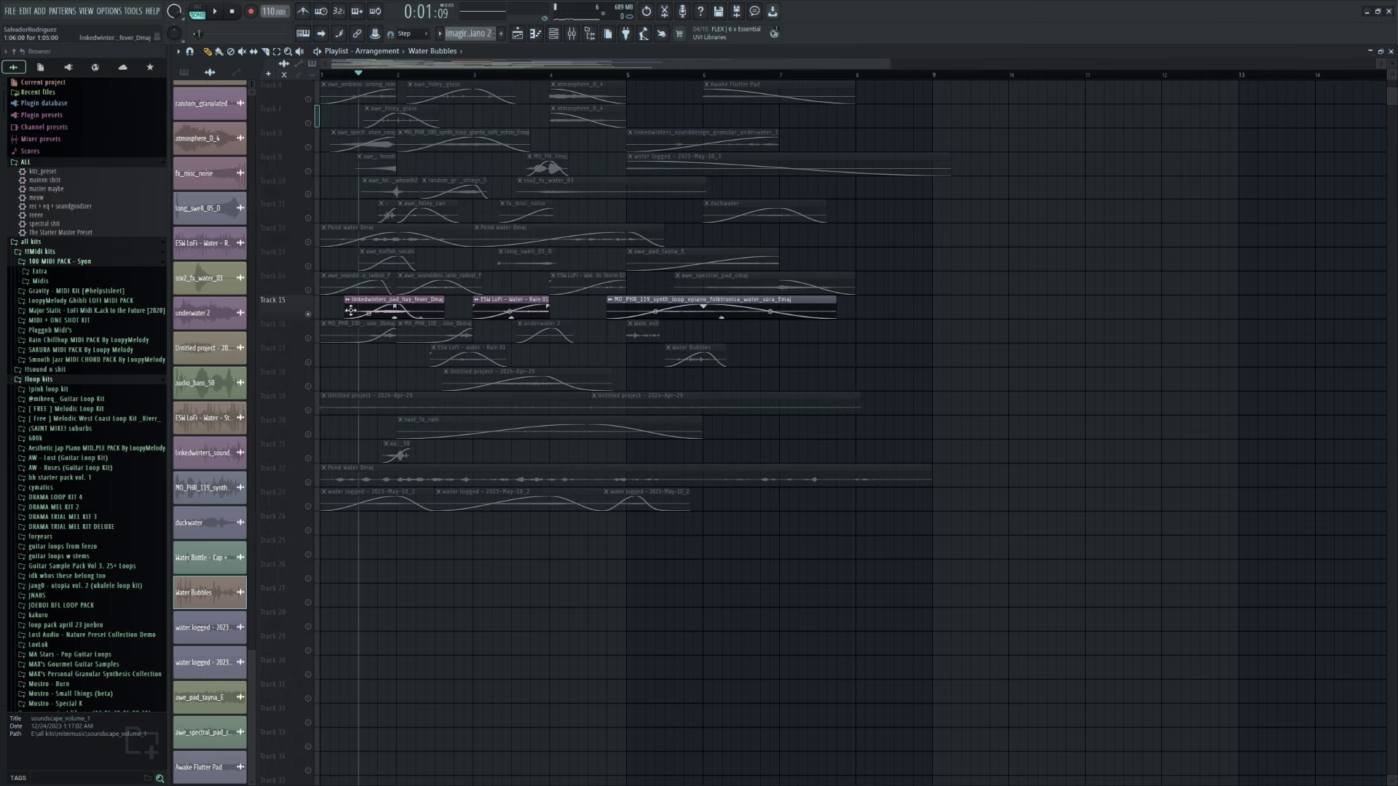
right_click(308, 410)
click(308, 482)
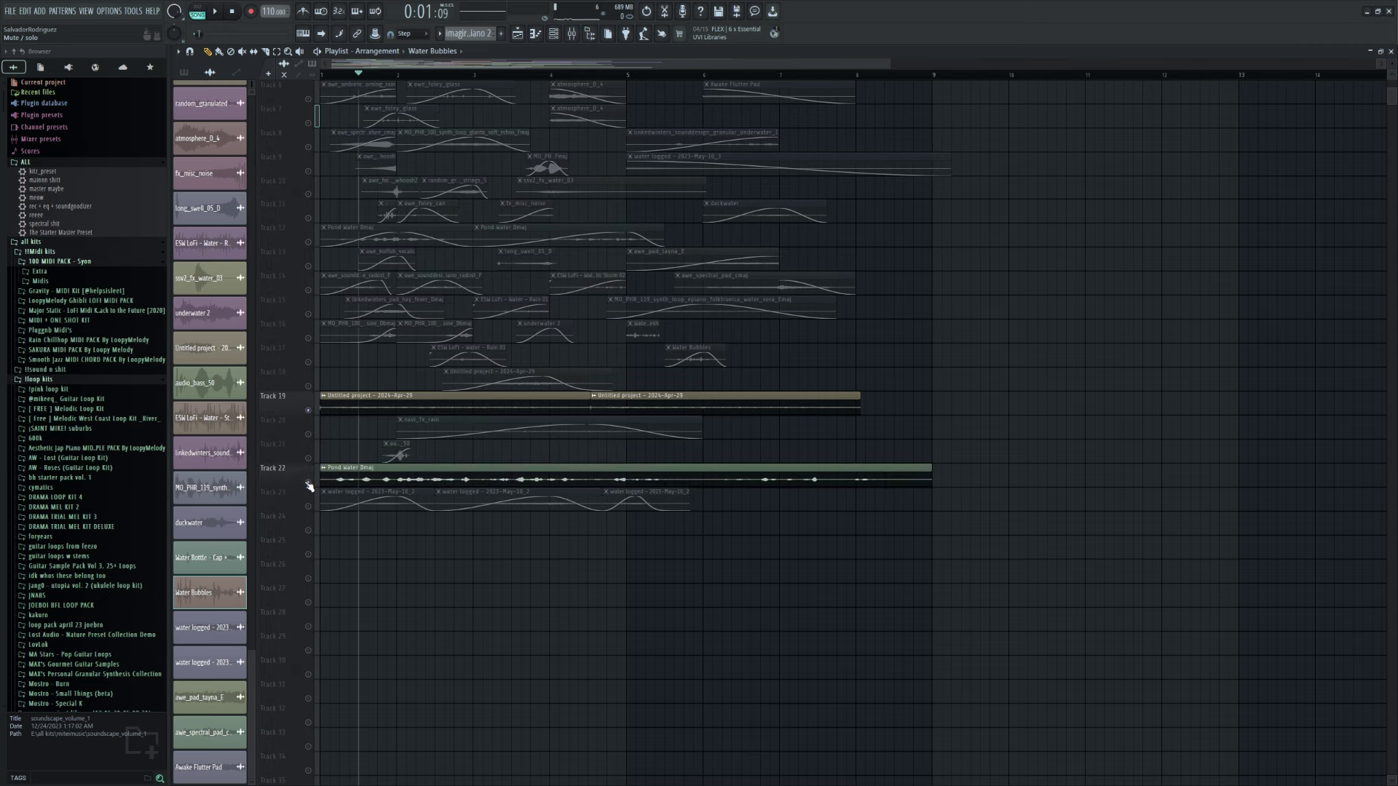
scroll(309, 485, up, 4)
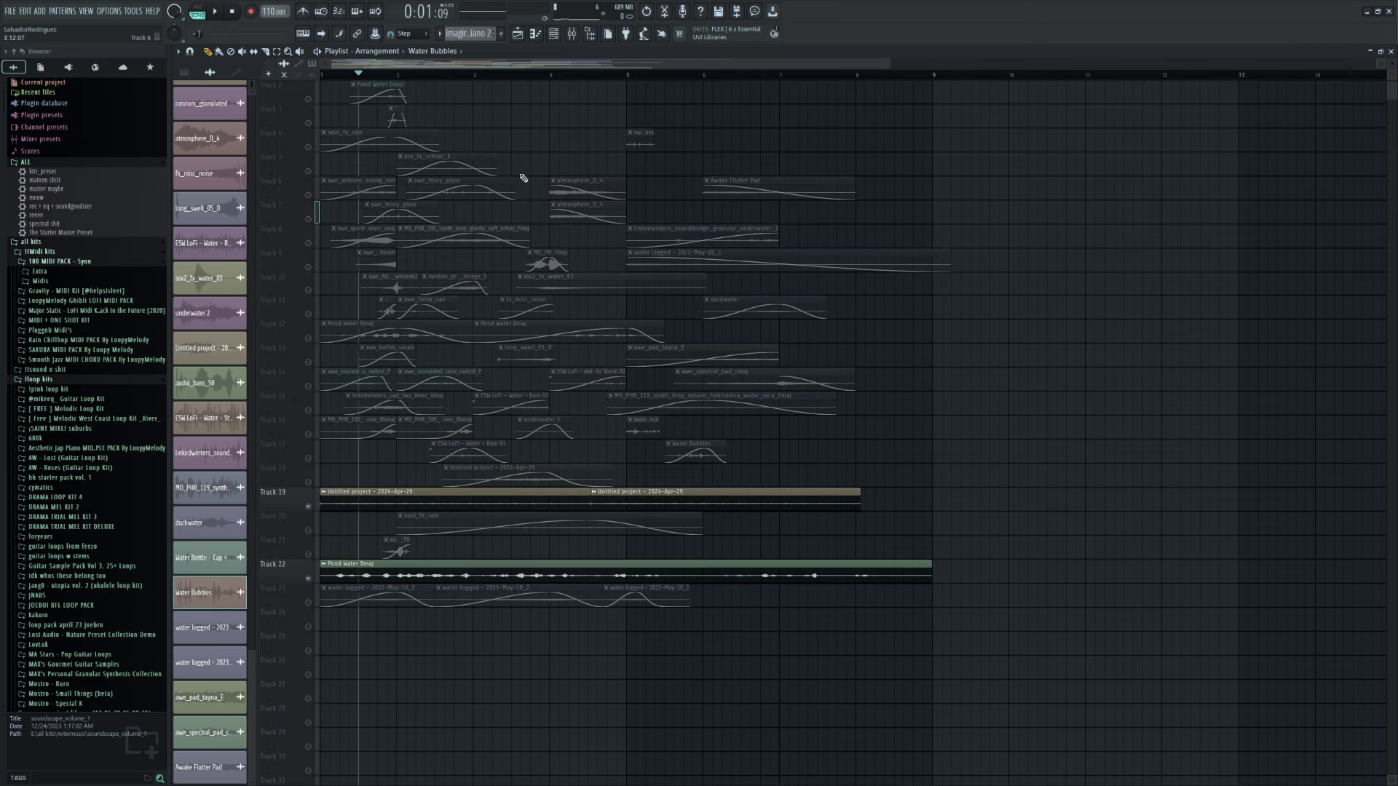
- Leave only track 22 soloed and place the playhead at the start of bar 2
scroll(502, 186, up, 1)
scroll(484, 197, down, 1)
ctrl+click(308, 578)
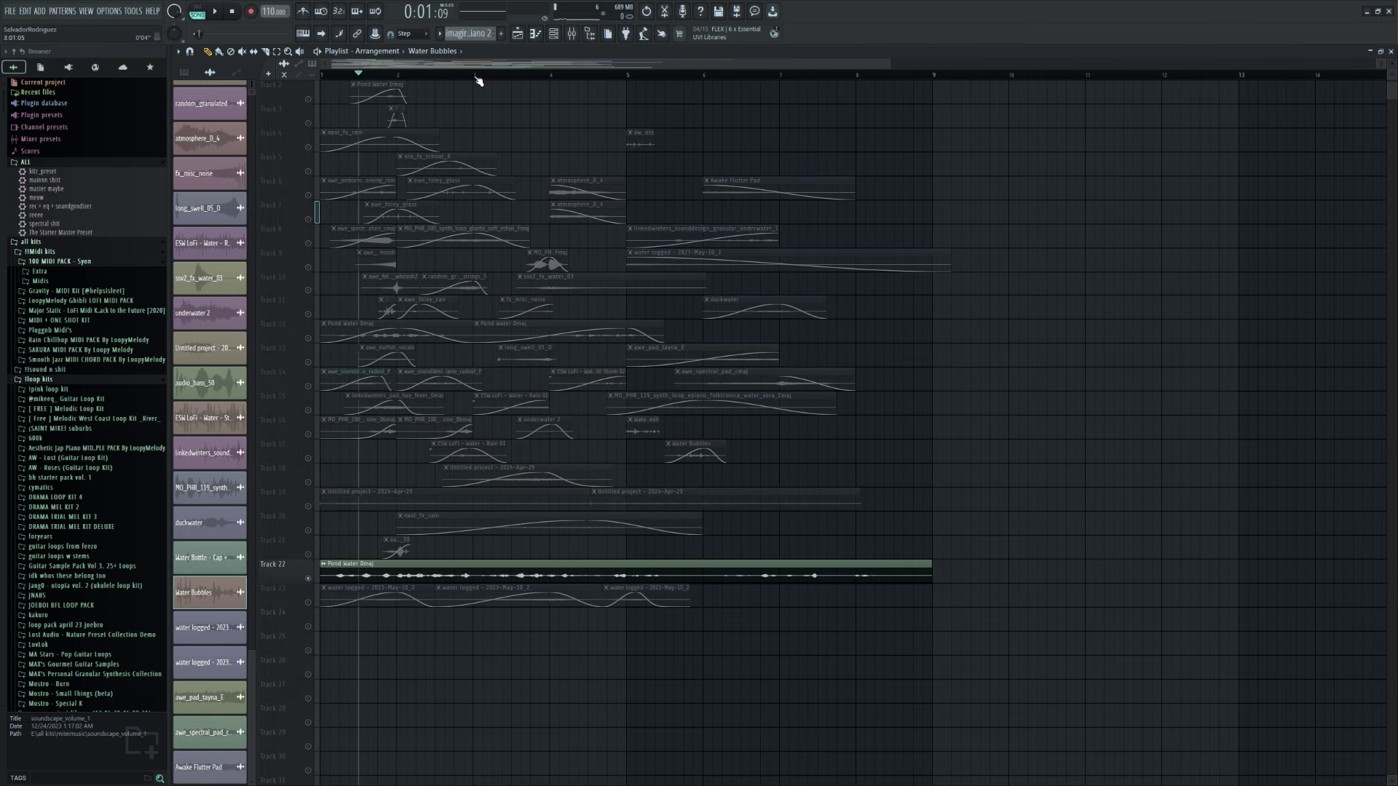
scroll(570, 129, up, 1)
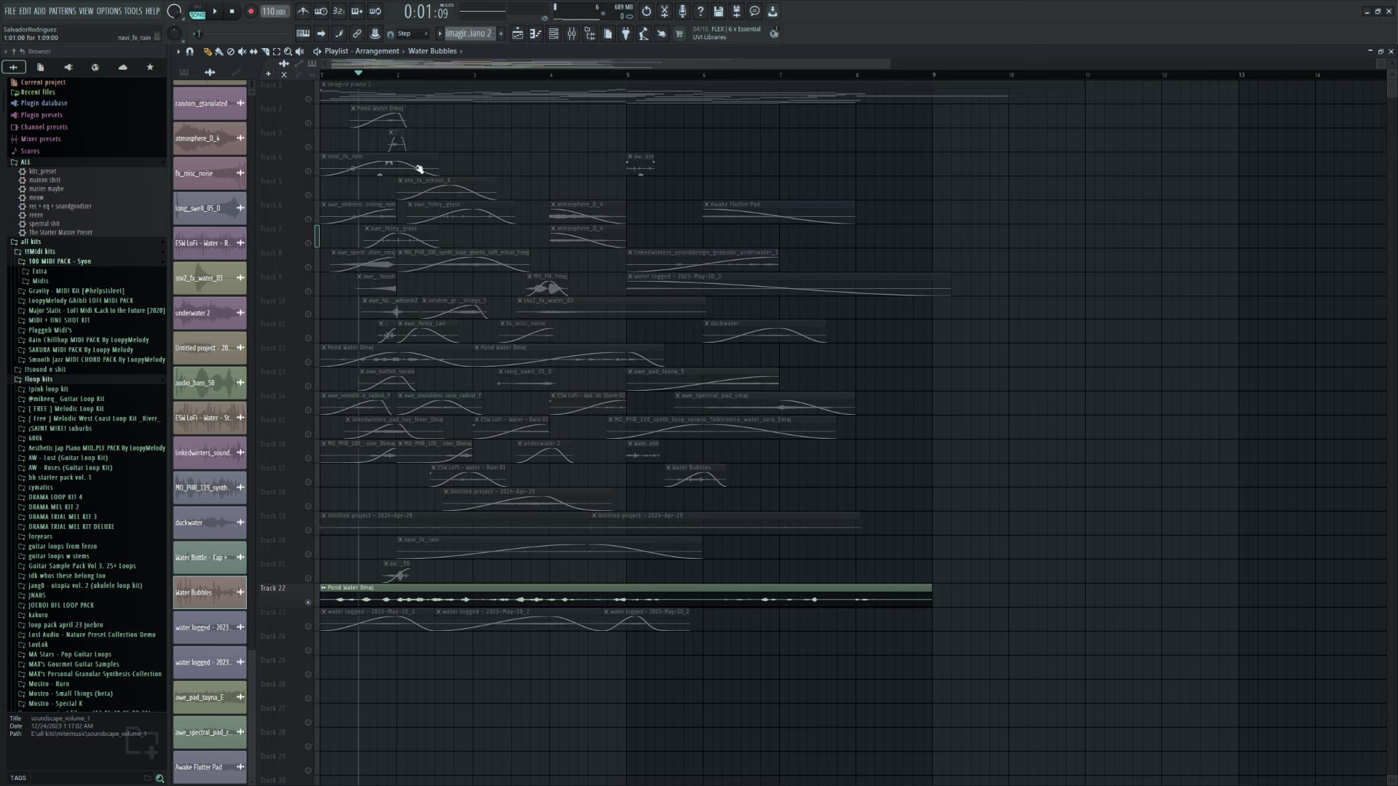
click(399, 75)
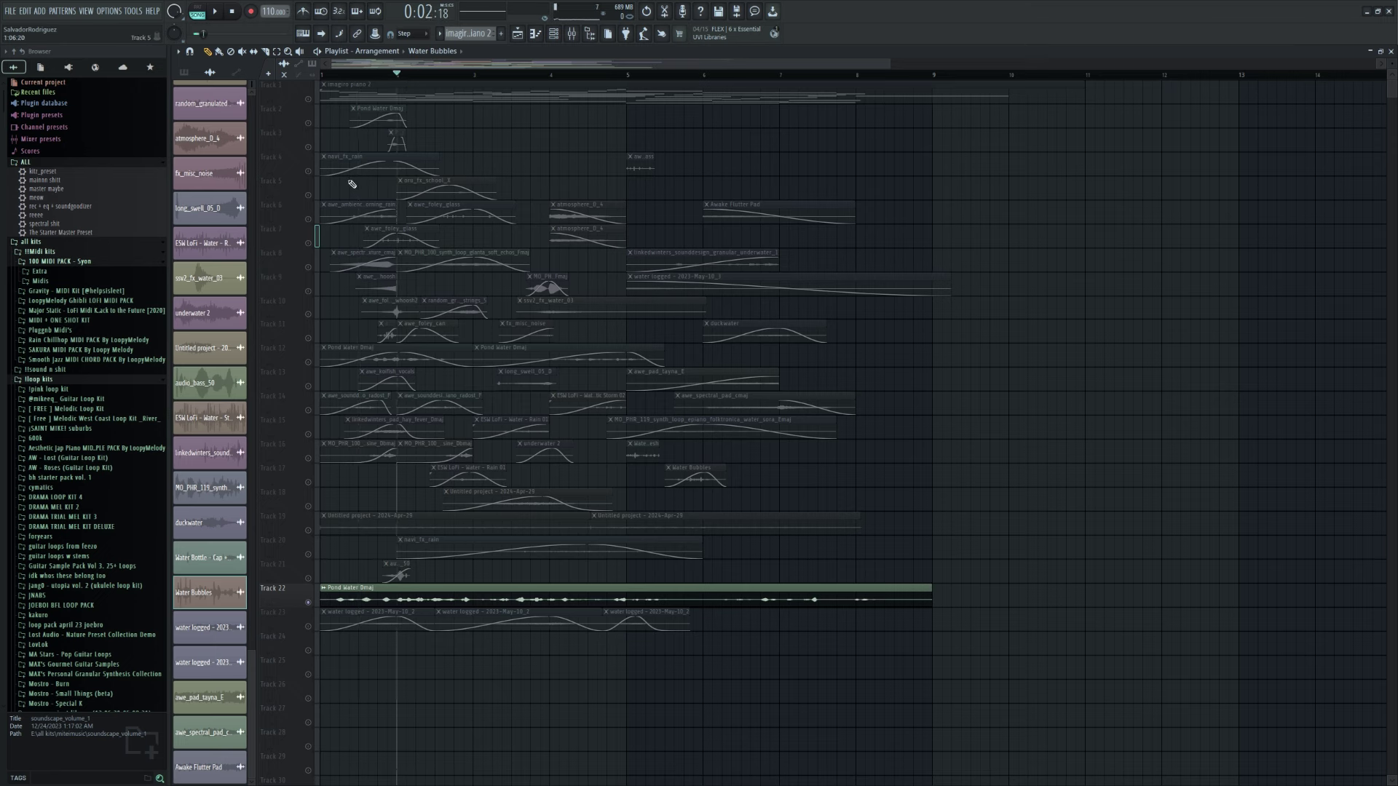
- Return the playhead to the start of the arrangement and view the imagiro piano 2 notes in the piano roll
scroll(342, 185, up, 3)
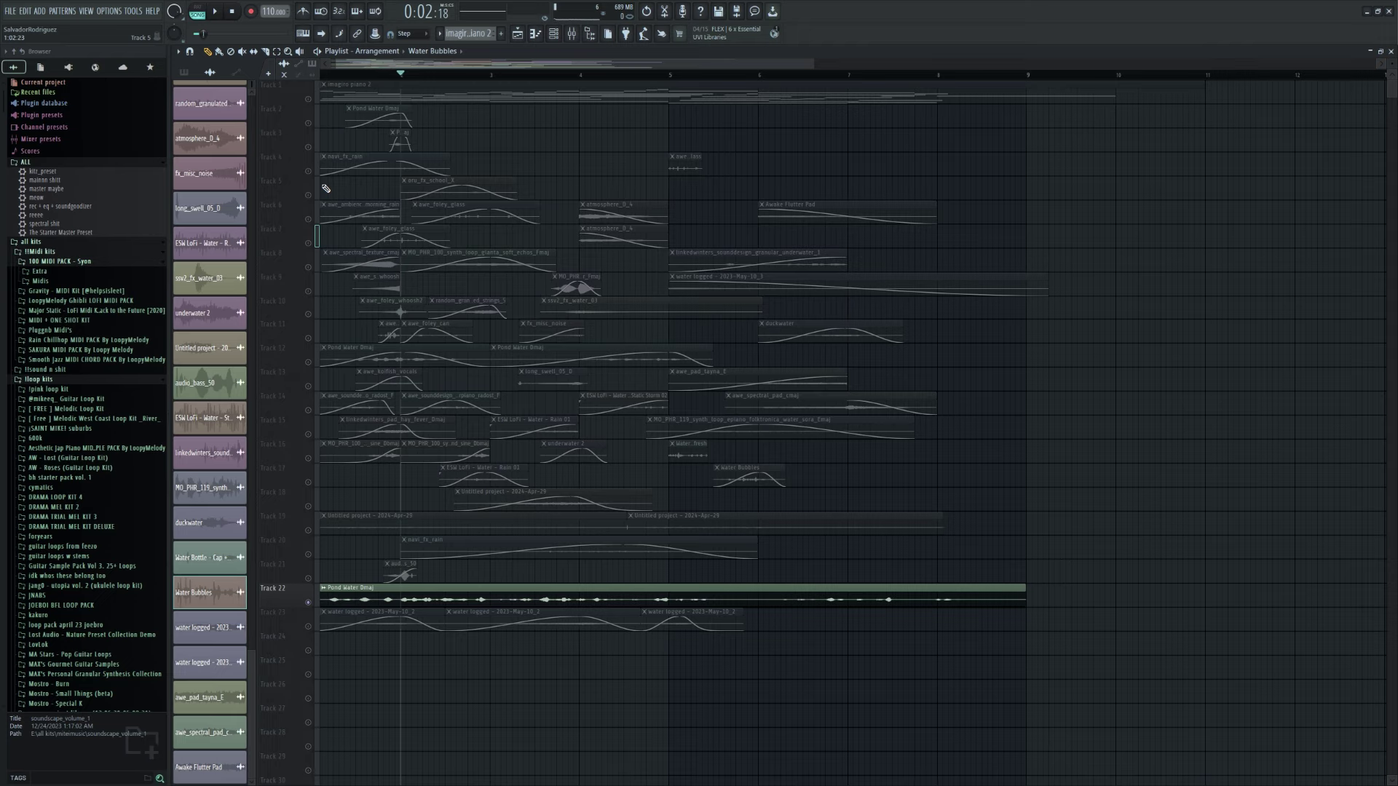
click(321, 74)
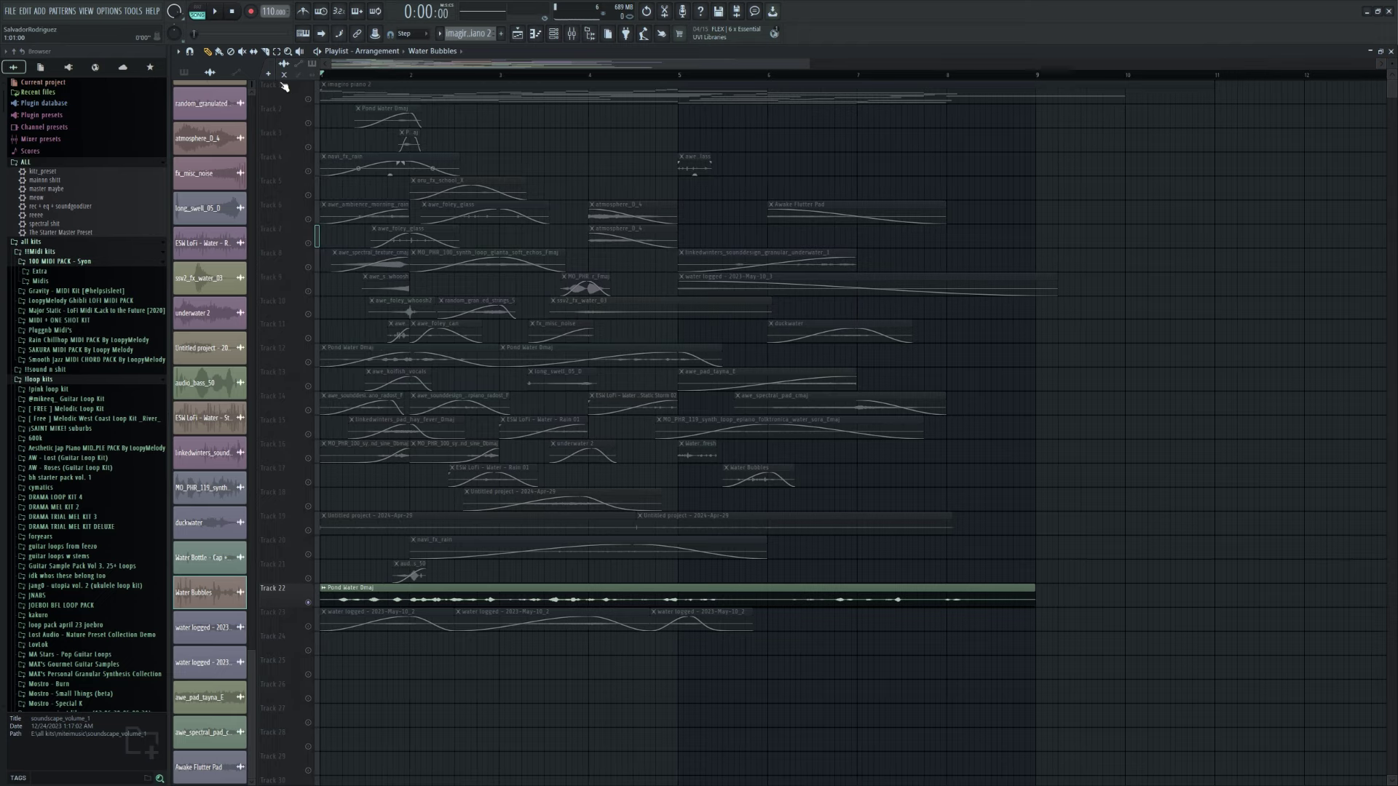
double_click(396, 84)
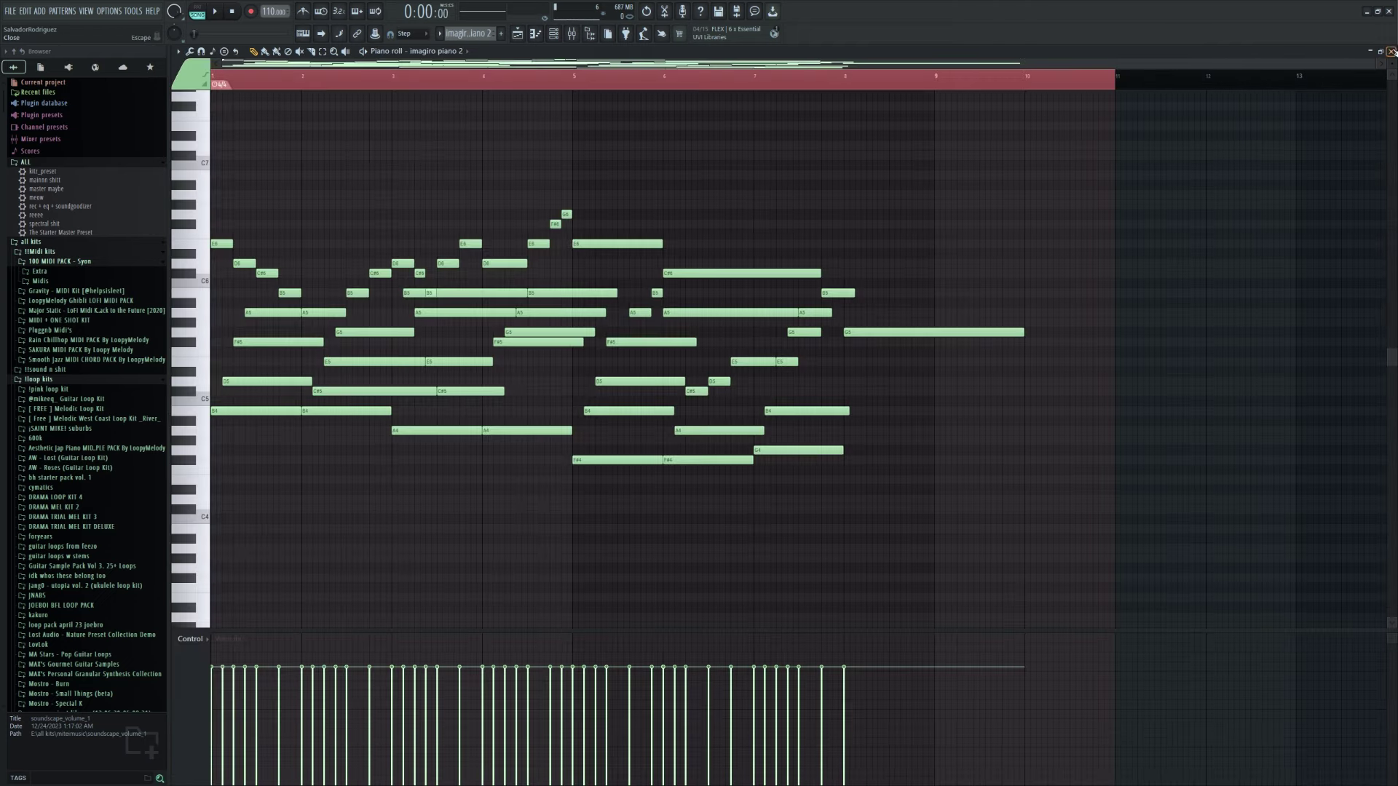
click(1391, 52)
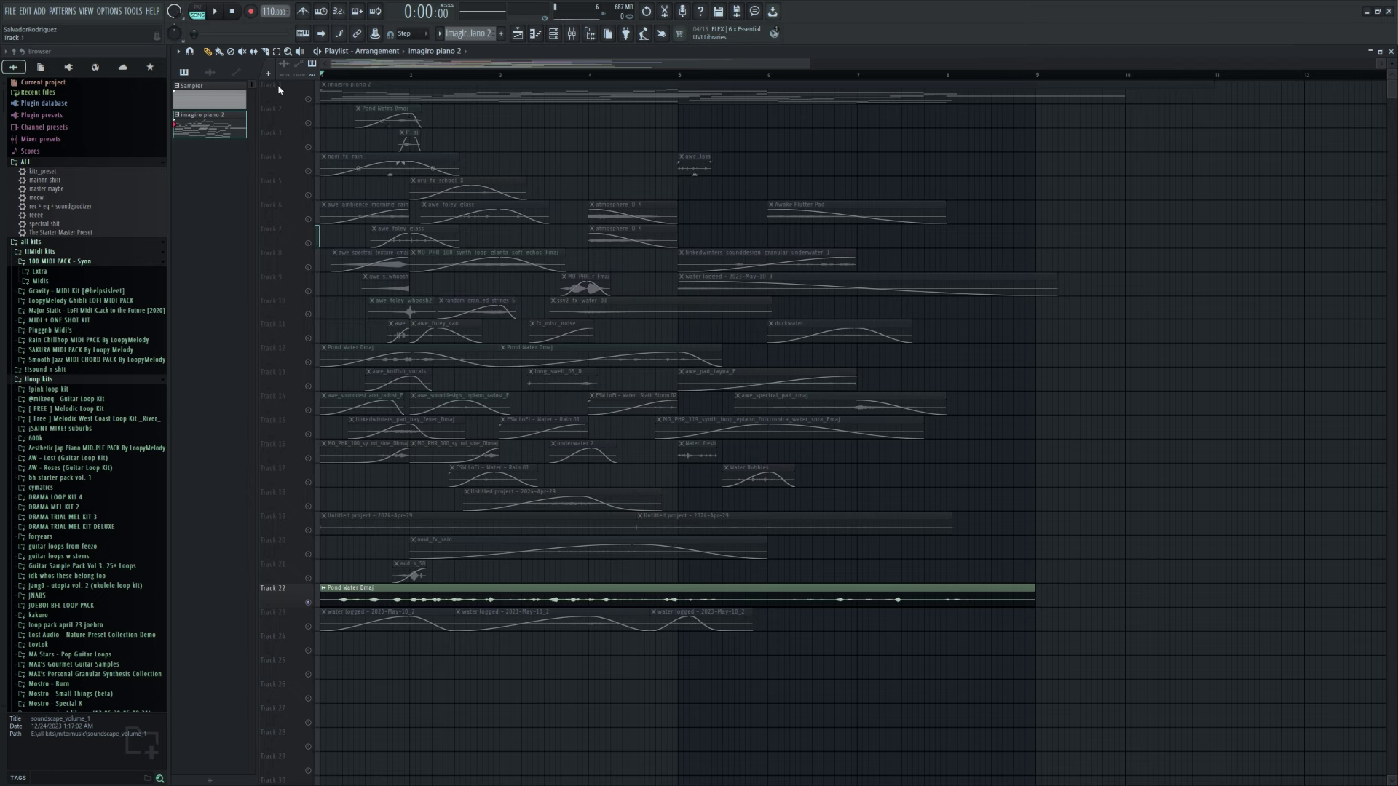
drag(409, 74, 313, 72)
- Solo track 11 with its foley, noise and duckwater clips
scroll(628, 138, down, 1)
scroll(619, 142, down, 4)
scroll(609, 146, up, 5)
click(273, 324)
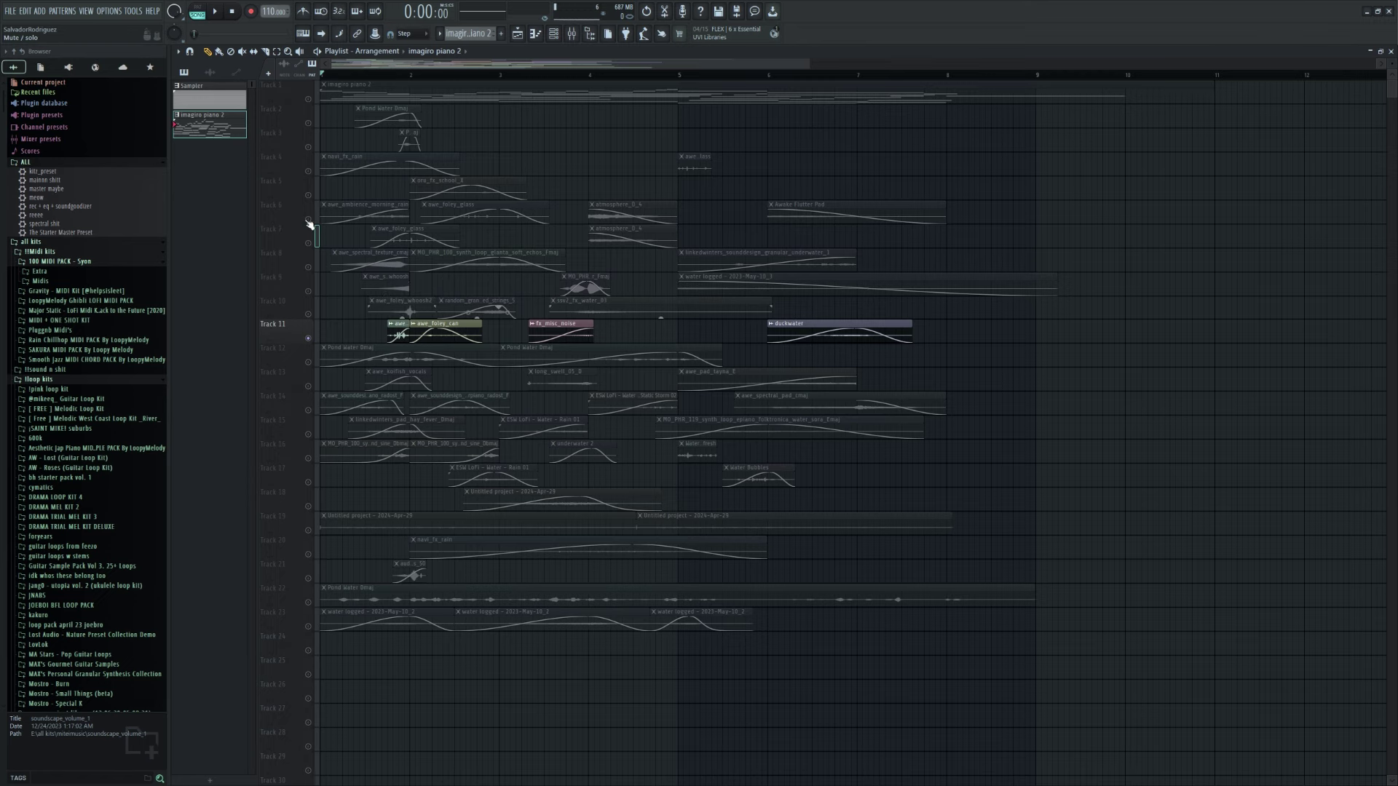
scroll(312, 222, down, 2)
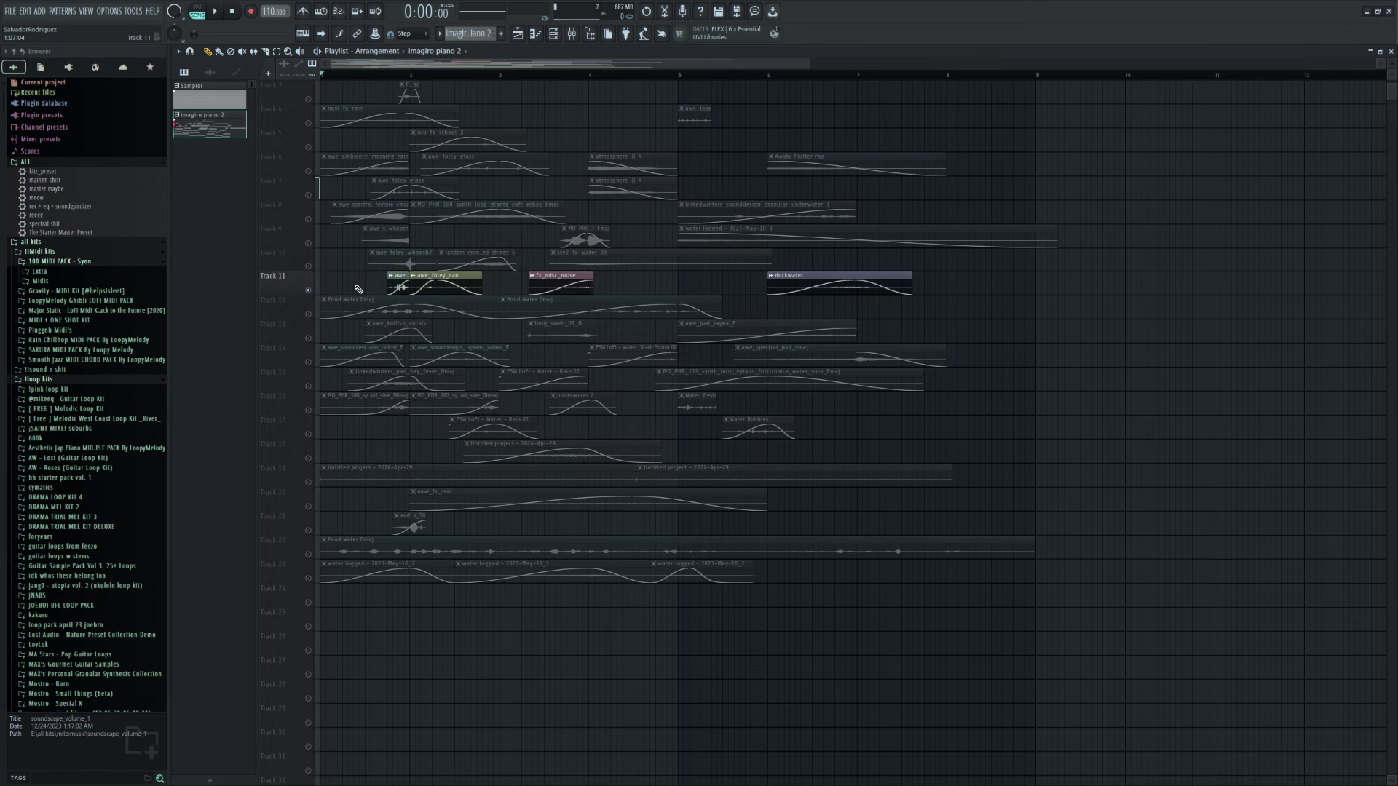
scroll(347, 271, up, 2)
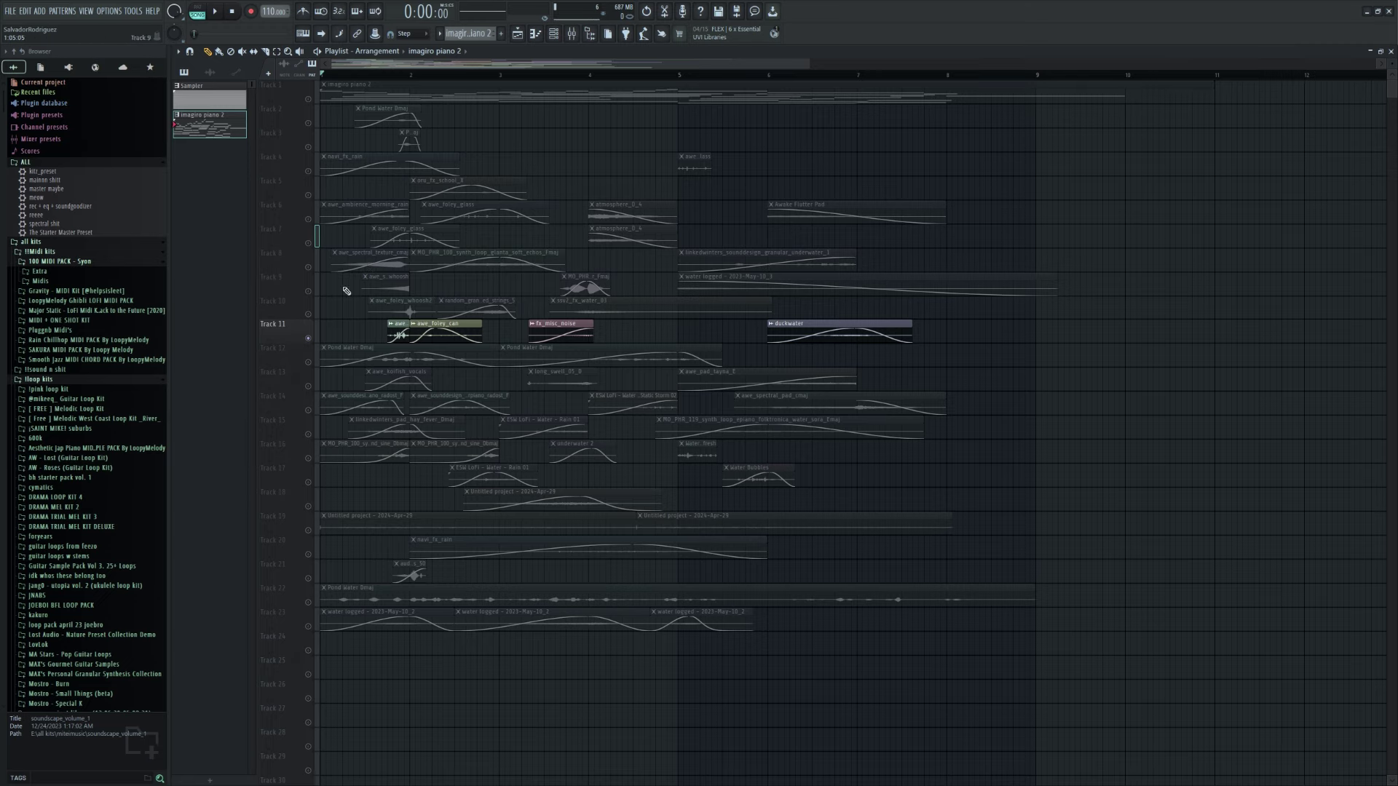
- End the solo so every track is enabled, and move the playhead to the start of bar 10
click(308, 315)
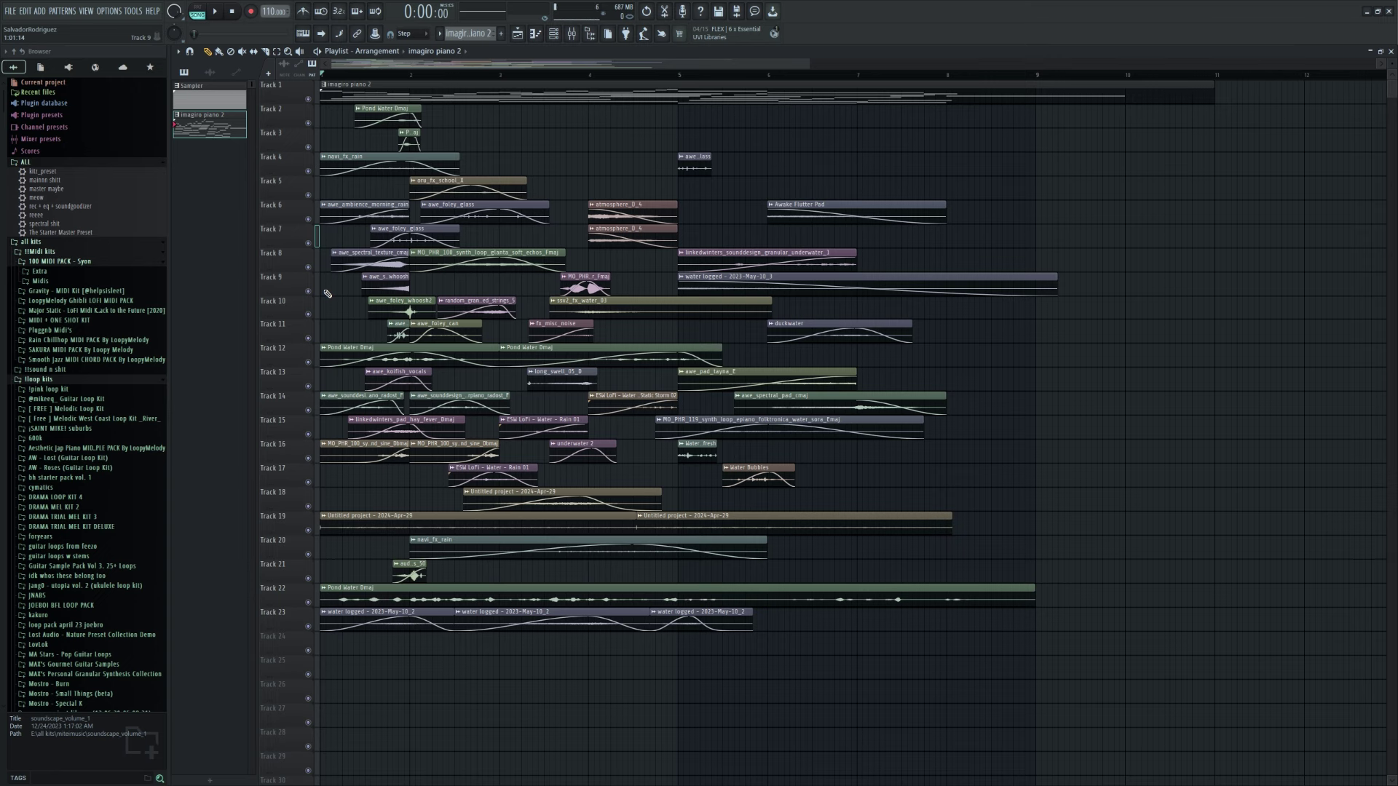
drag(1025, 69, 1128, 64)
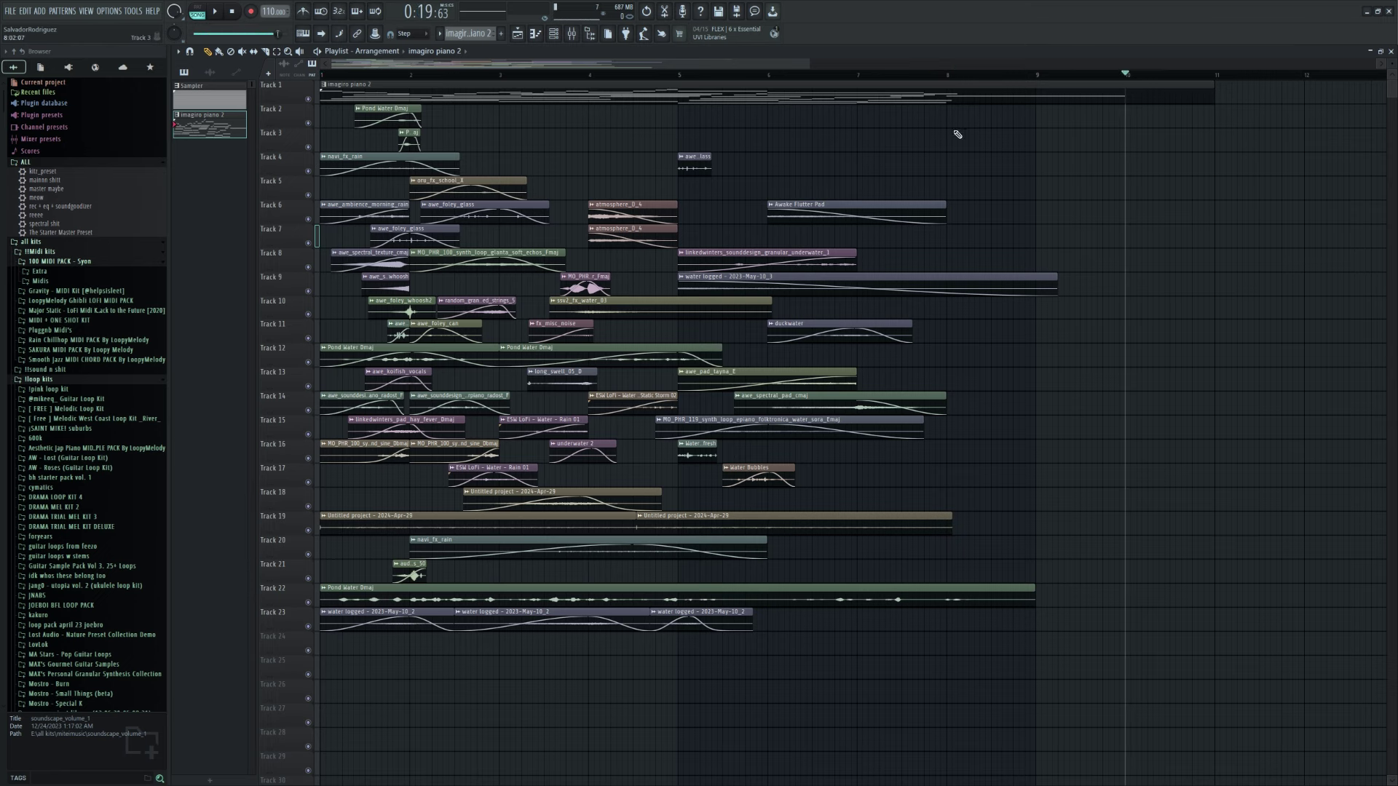
scroll(939, 148, down, 2)
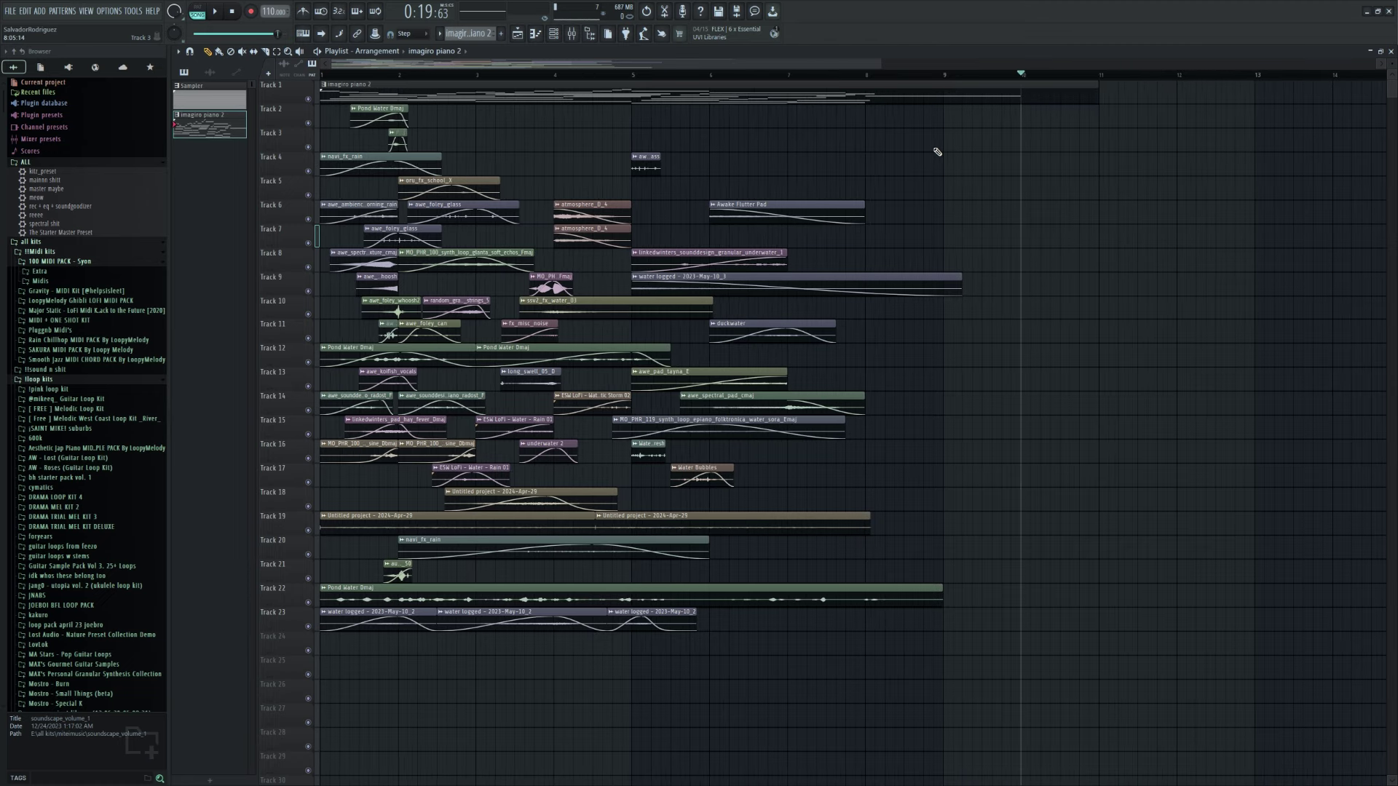
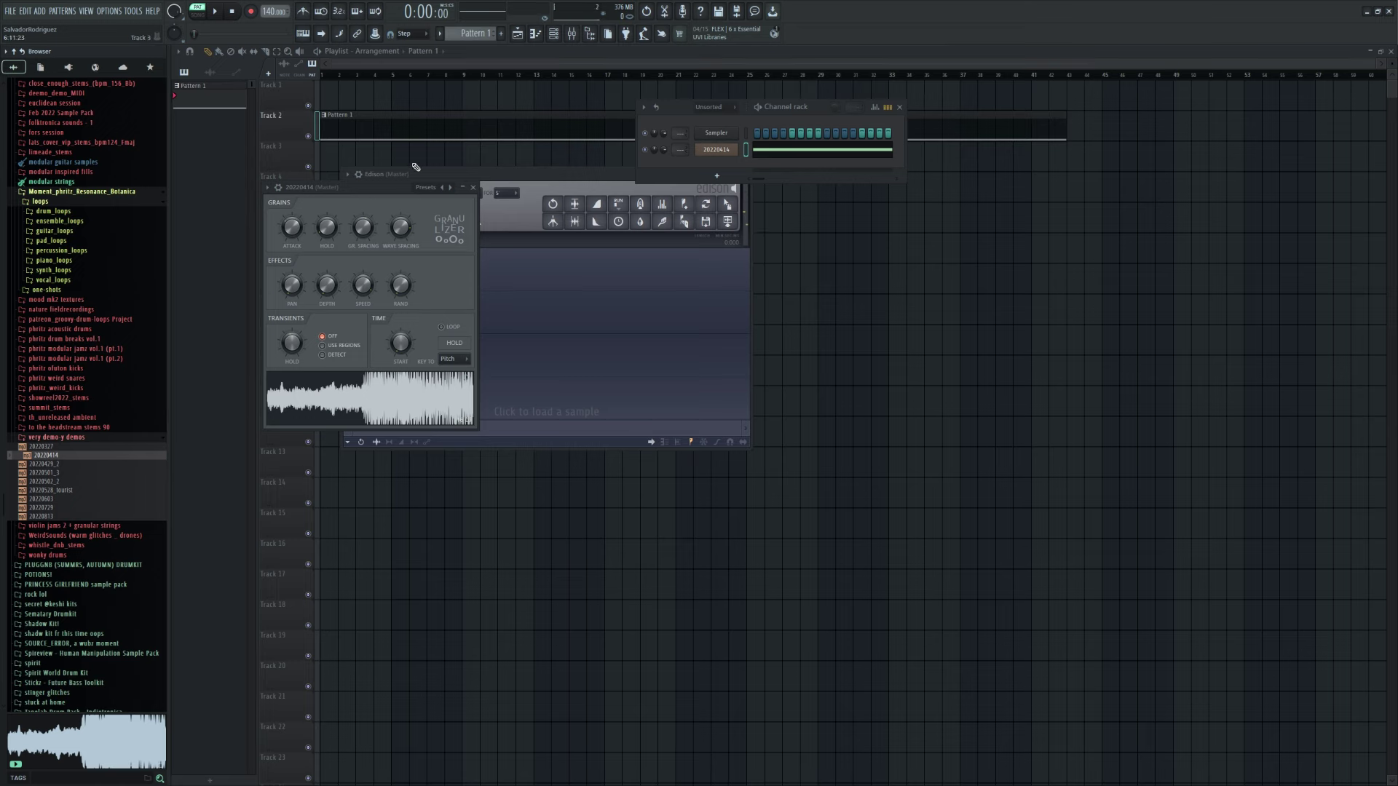
- Move the 20220414 Granulizer window clear of Edison and place the playhead at the end of the Pattern 1 clip
drag(345, 191, 880, 236)
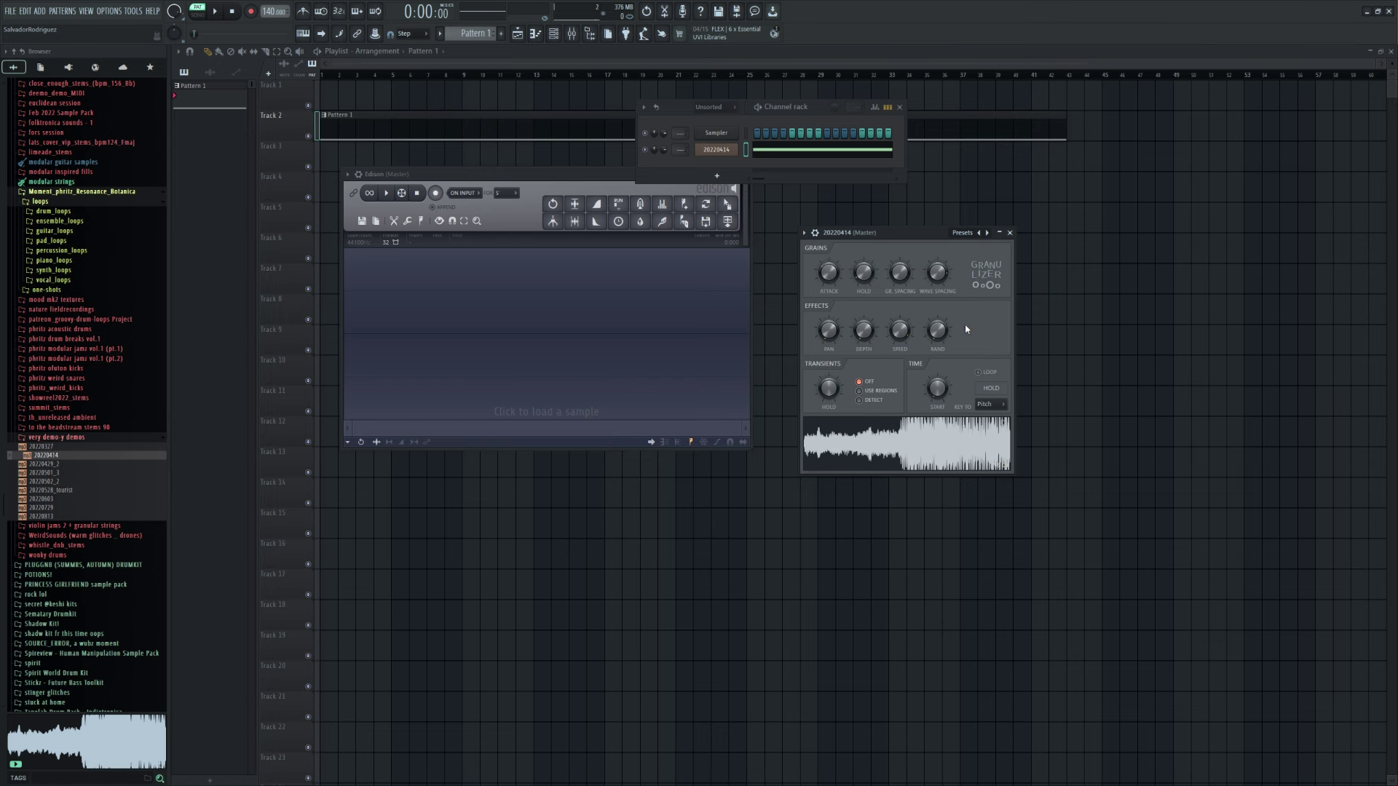
click(1070, 75)
- Close all open windows, then bring back Edison from the master mixer track and the channel rack
key(F12)
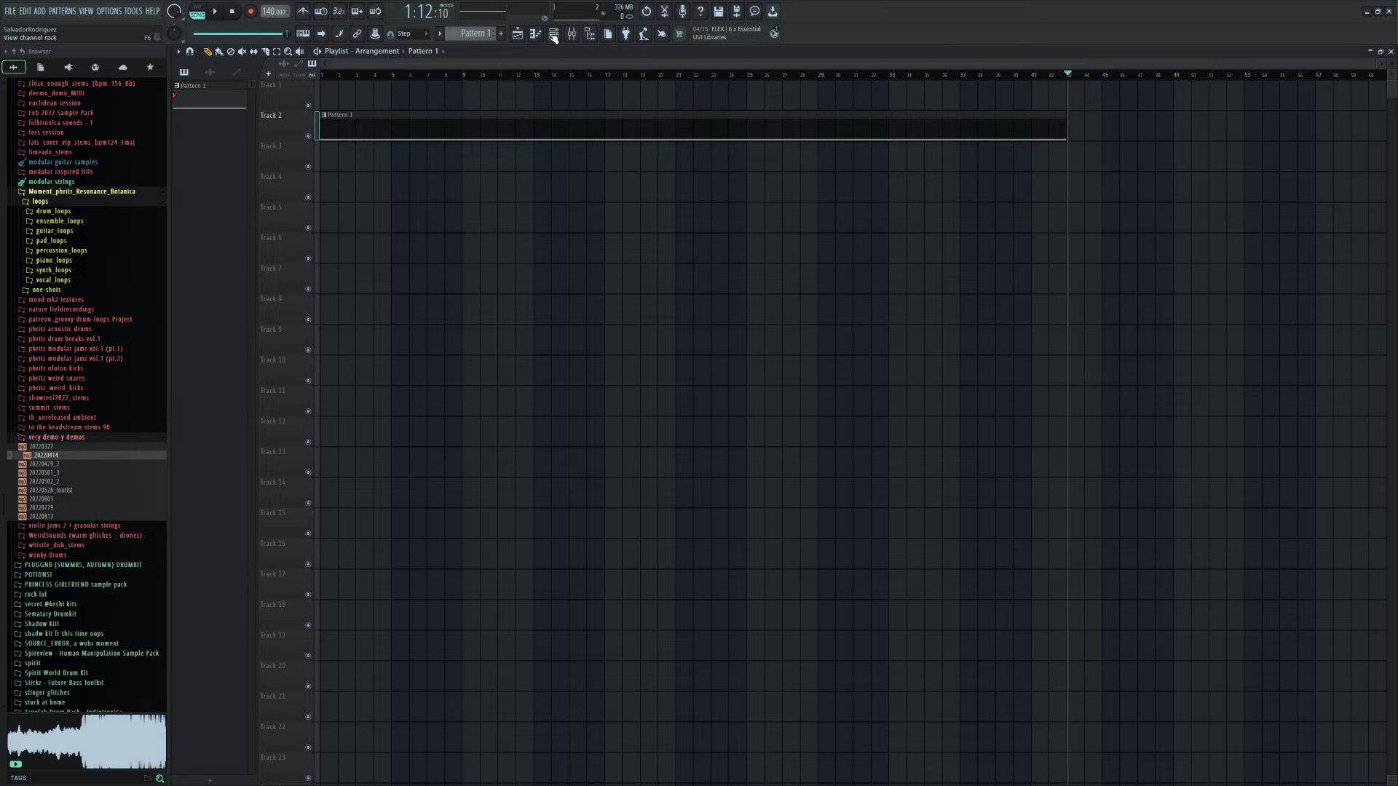
key(F9)
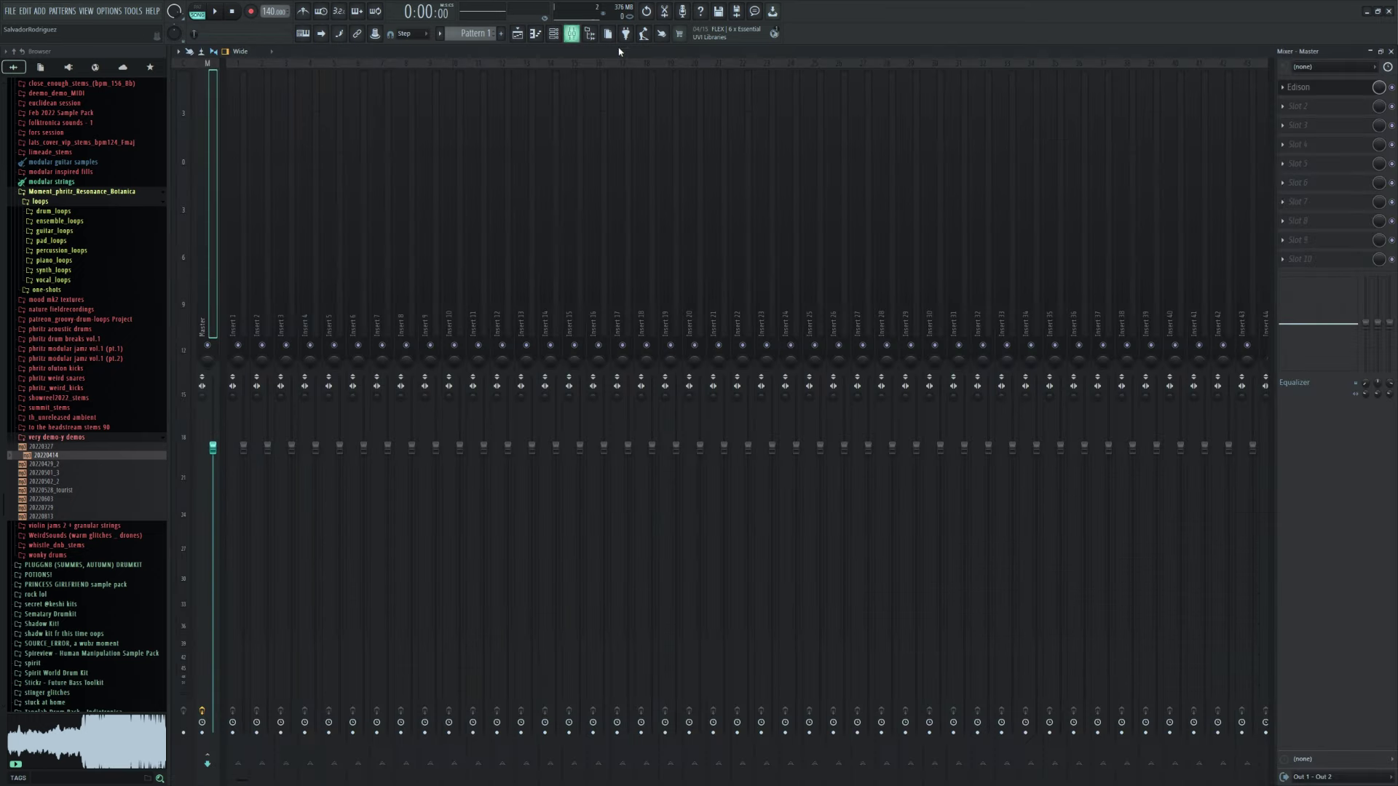
click(1306, 94)
key(F9)
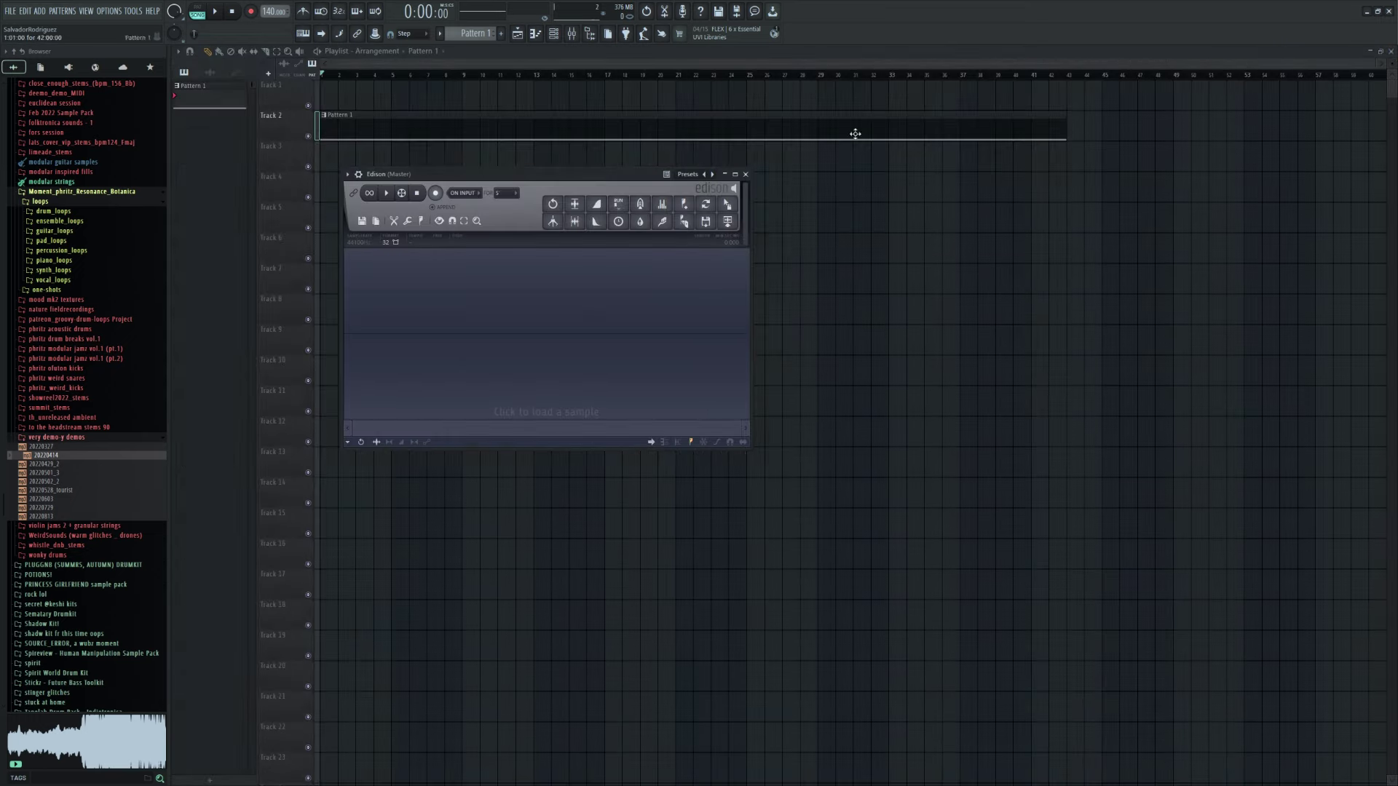
click(553, 33)
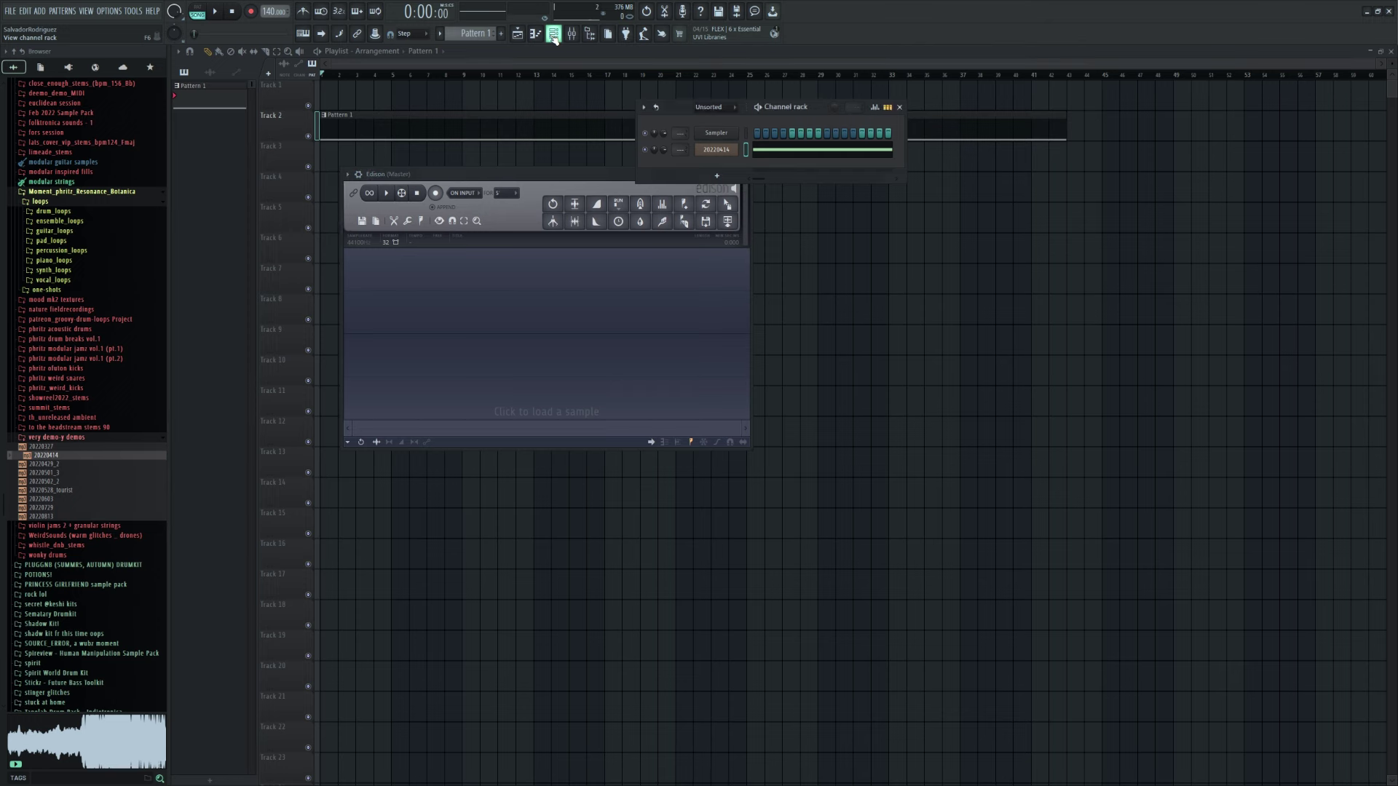
- Open the 20220414 Granulizer channel, record its output into Edison and close the Granulizer window
click(717, 149)
click(435, 193)
click(1010, 232)
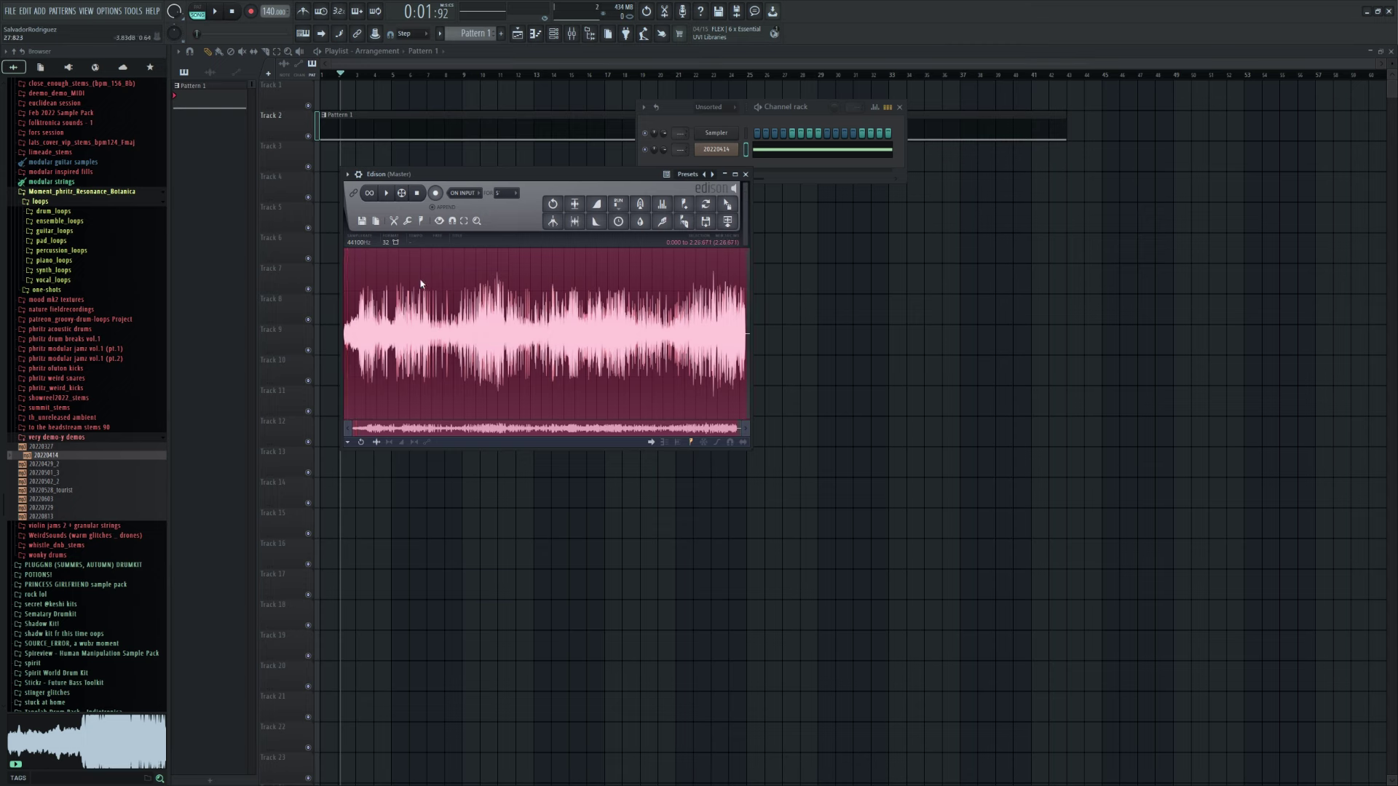
- Acquire a noise profile with Edison's Clean up (denoise) tool and place the unprocessed recording on playlist track 3
drag(454, 315, 312, 331)
click(673, 227)
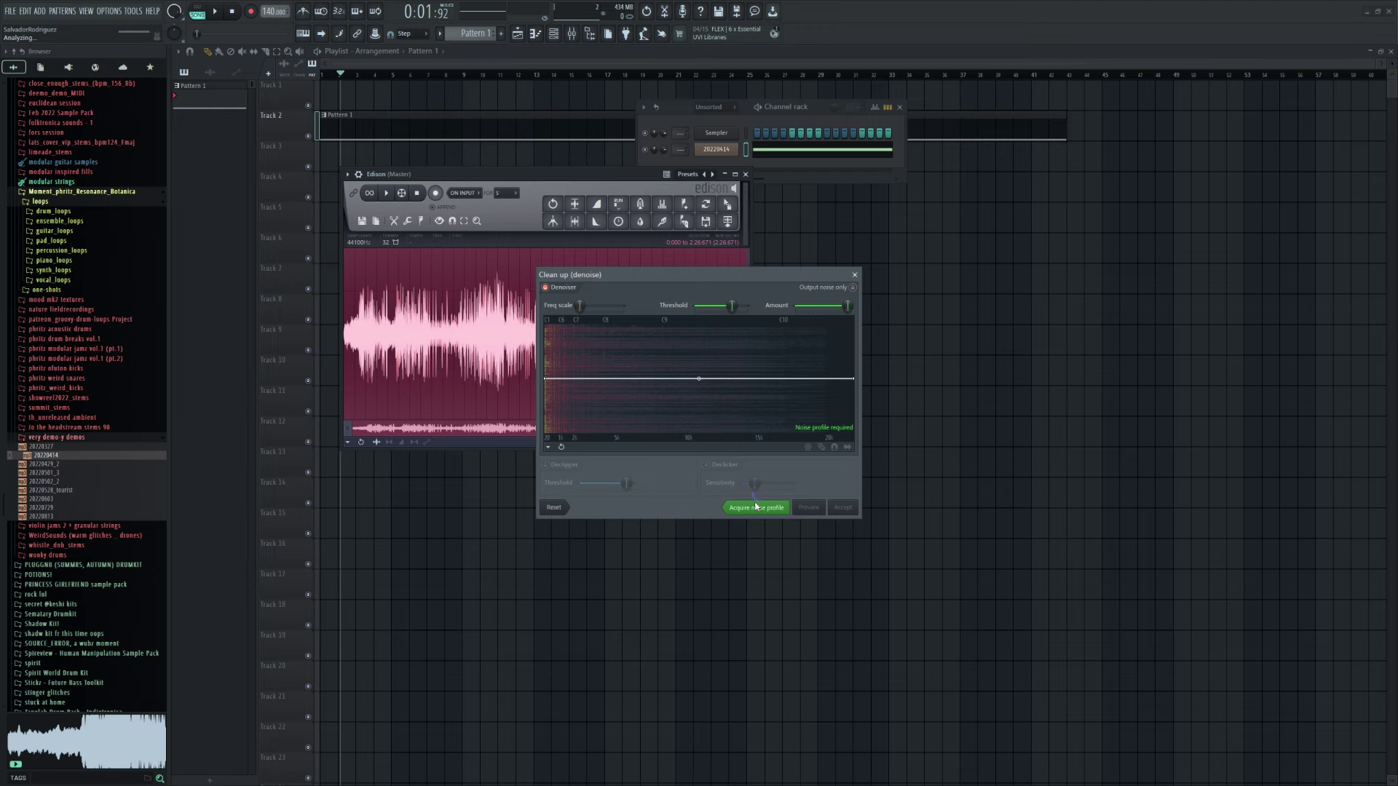
drag(727, 205, 566, 160)
scroll(802, 254, down, 4)
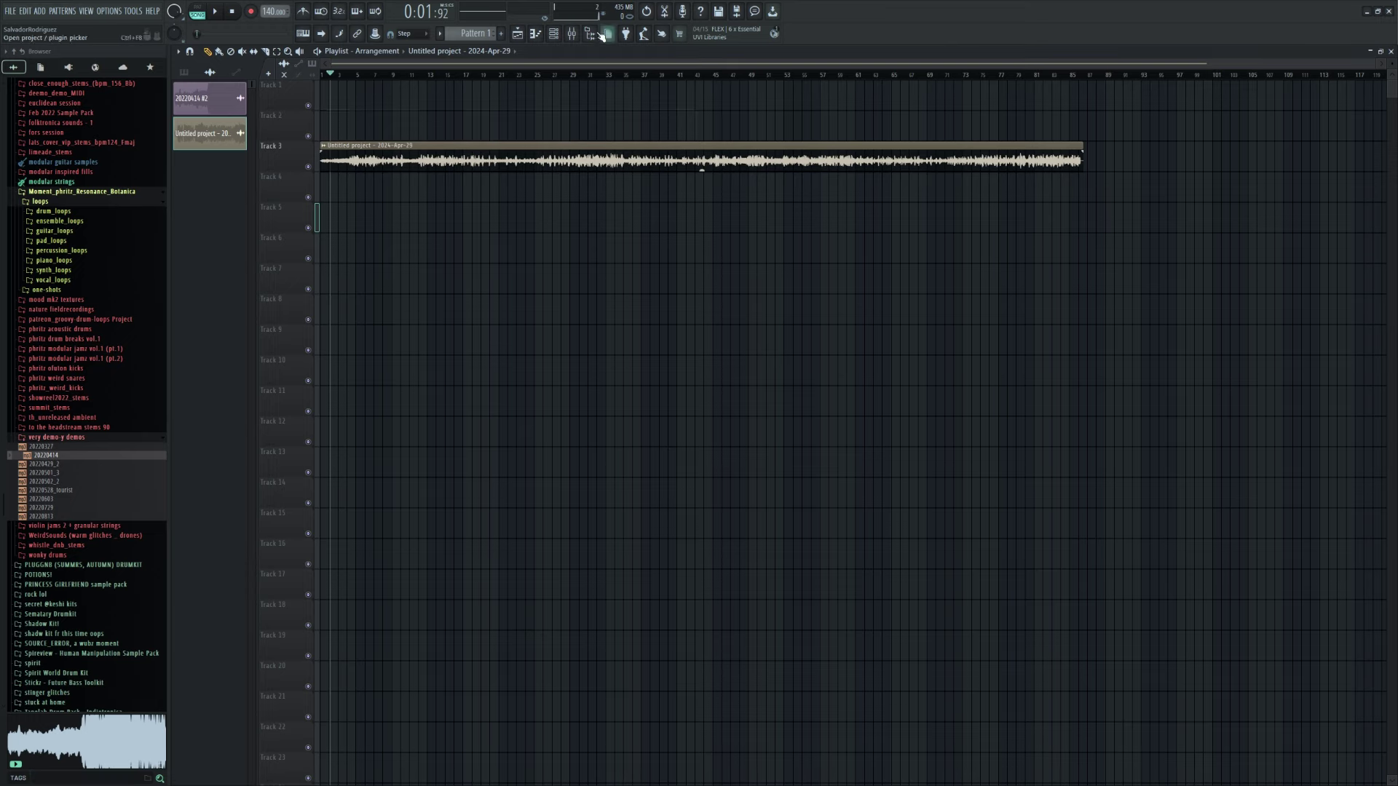
- Reopen Edison from the master mixer track and apply the Clean up denoise to the recording
click(571, 33)
click(1320, 91)
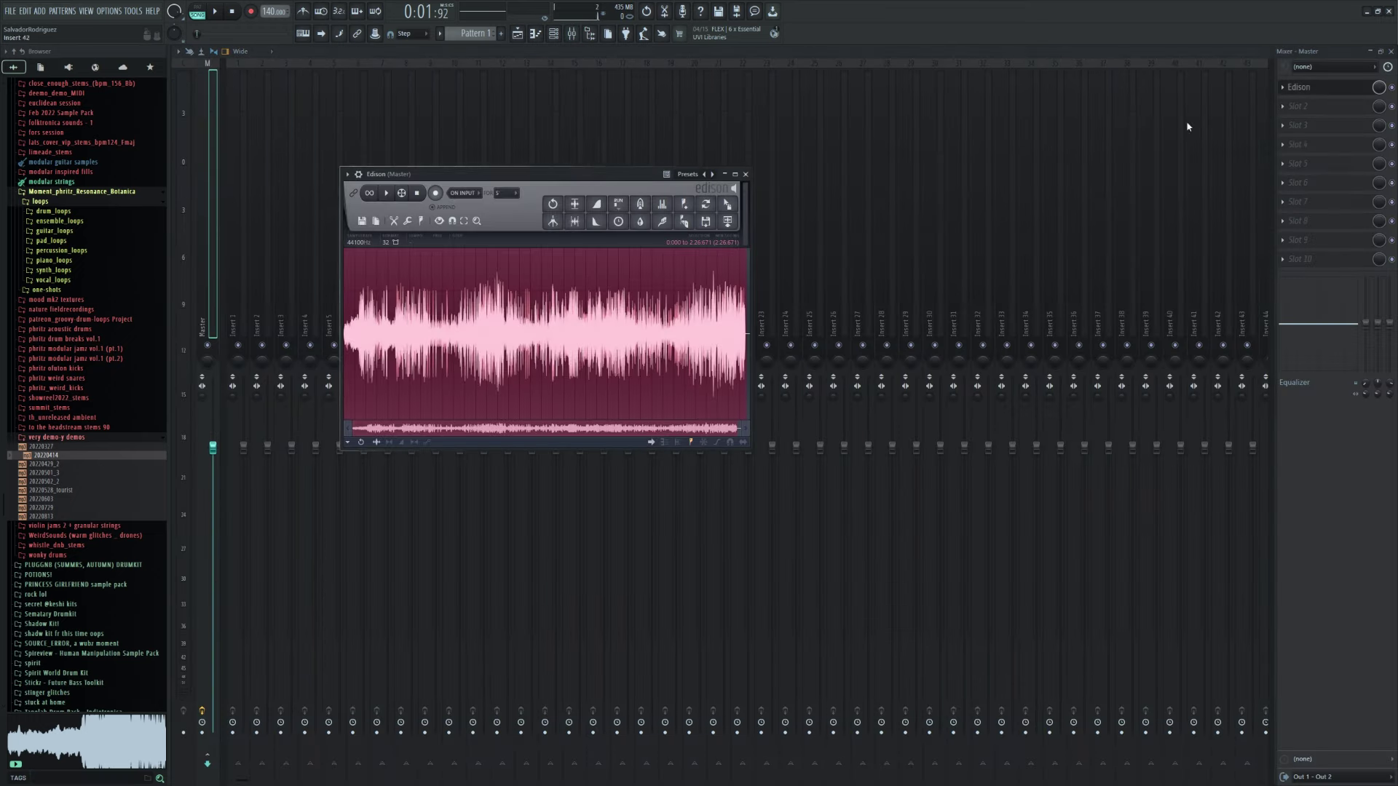
click(662, 221)
click(843, 507)
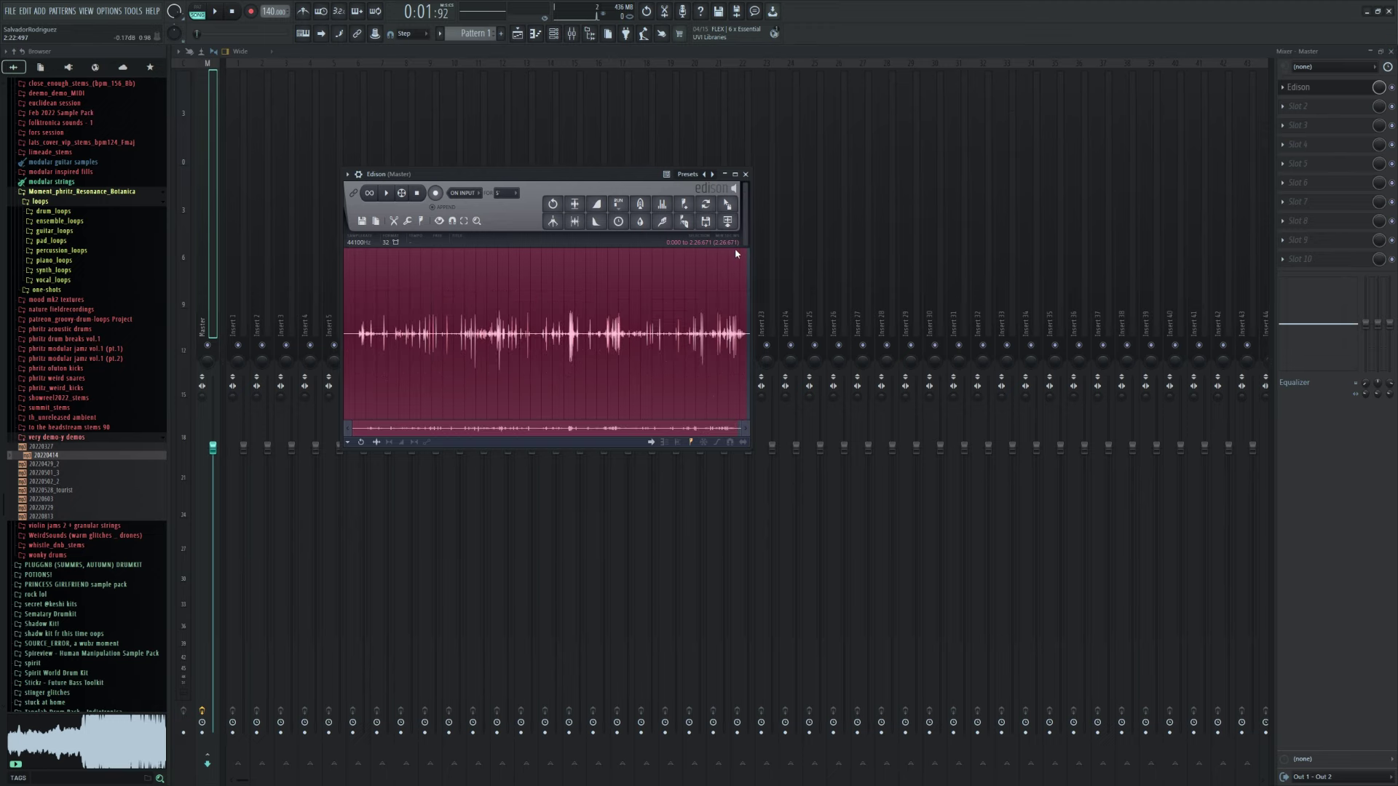
- Place the denoised recording at the start of playlist track 5 and solo that track
key(F5)
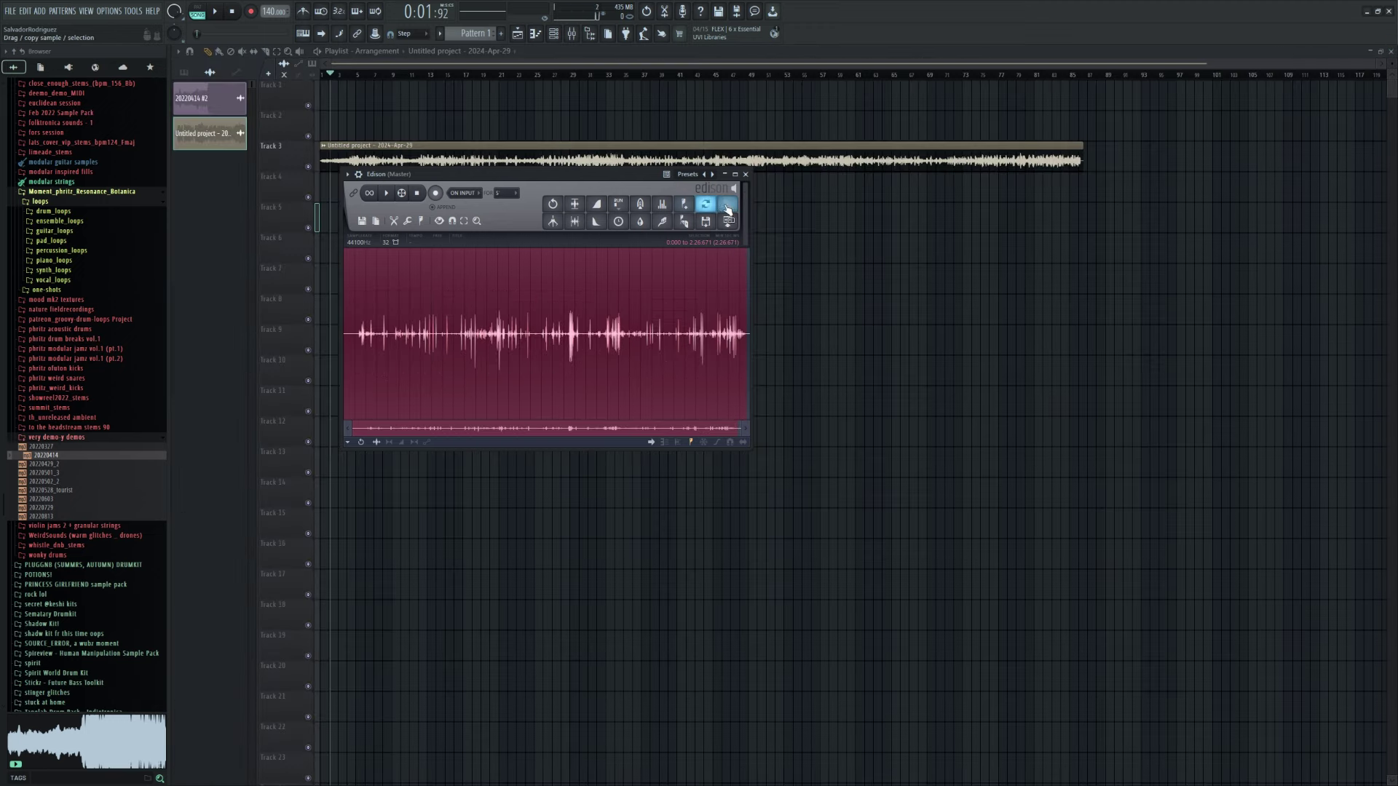
drag(726, 204, 325, 219)
scroll(834, 219, down, 2)
right_click(308, 227)
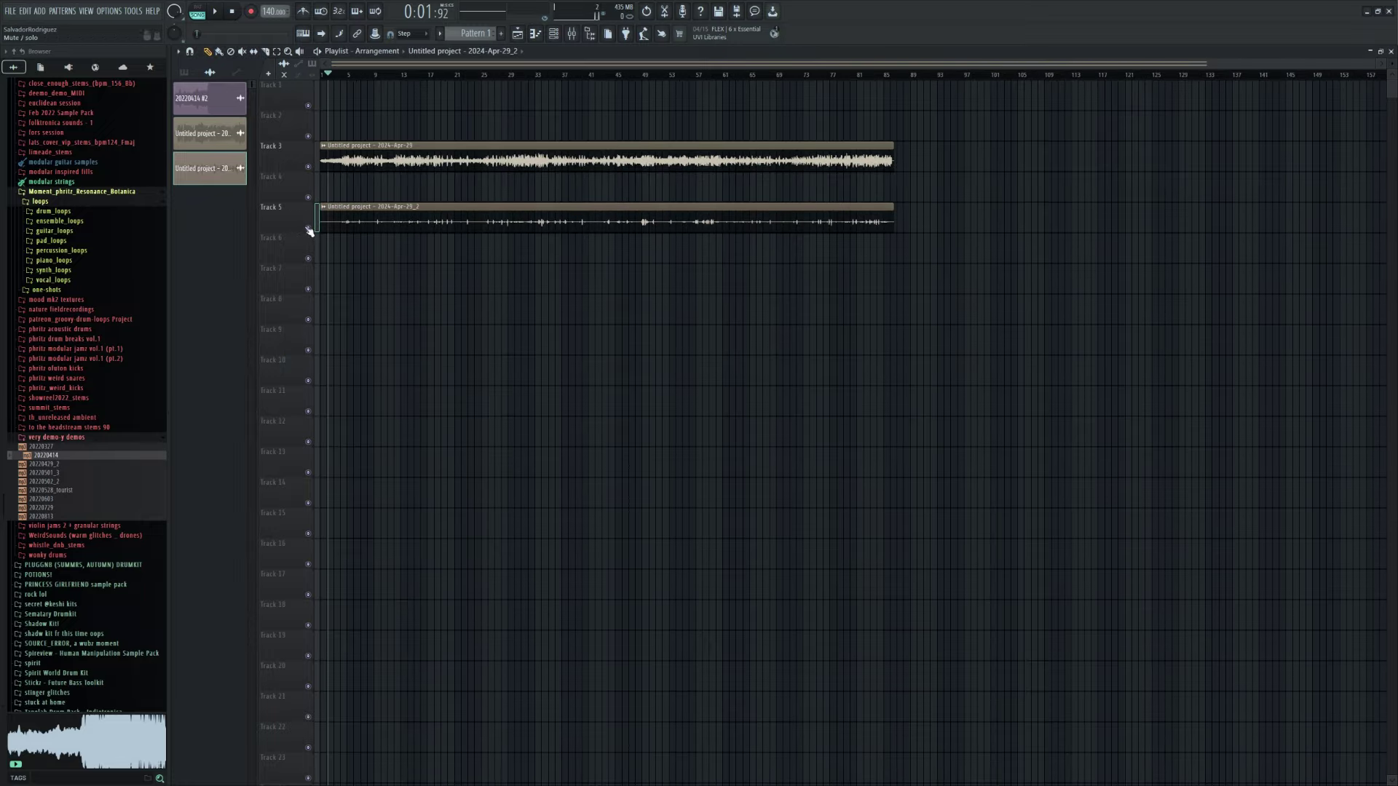
- Play back the denoised clip on track 5 from around bar 4, jumping ahead to bar 16
scroll(286, 231, up, 4)
scroll(403, 80, up, 3)
click(405, 75)
key(space)
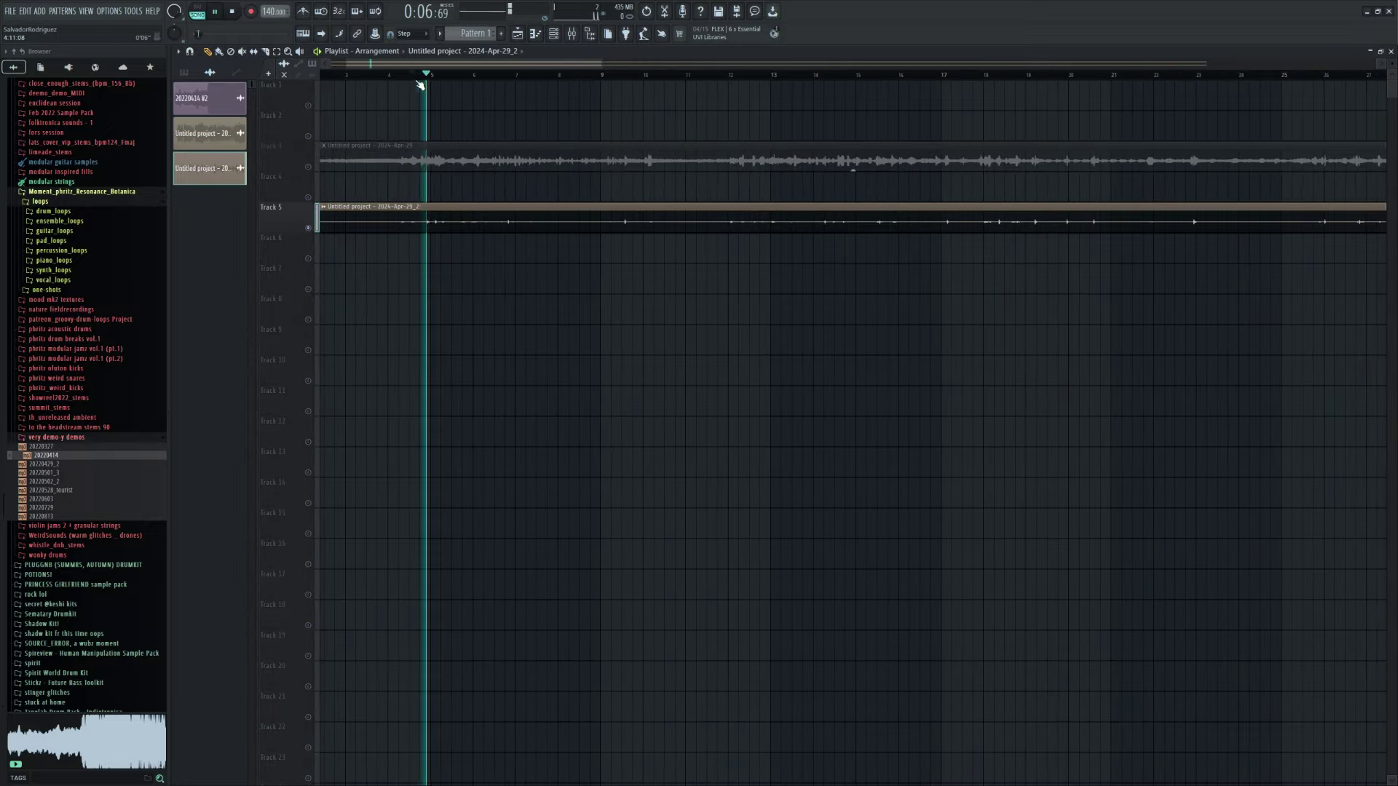
scroll(420, 85, down, 2)
click(627, 75)
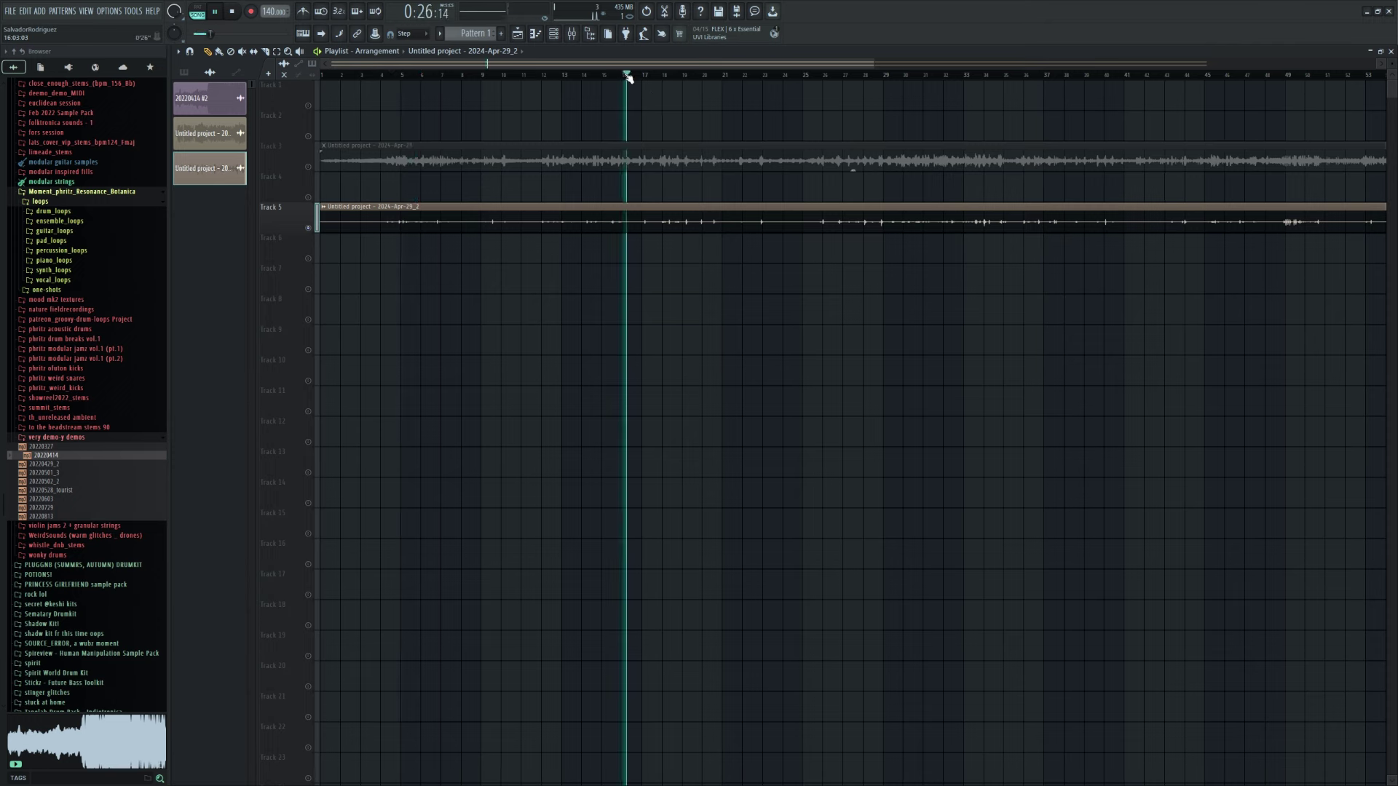
- Audition the denoised clip on track 5 from around bars 19, 25 and 48, and park the playhead near bar 57
click(674, 77)
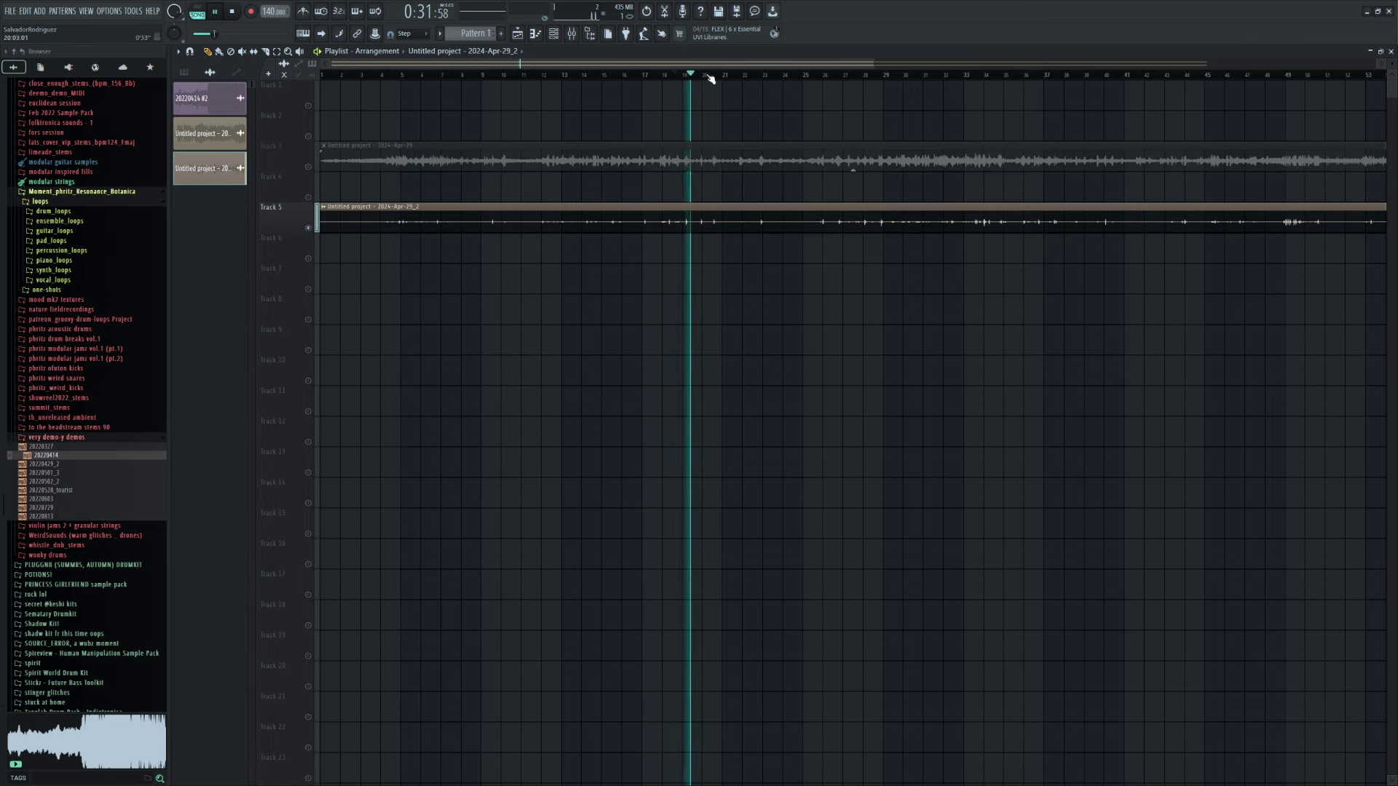
click(811, 76)
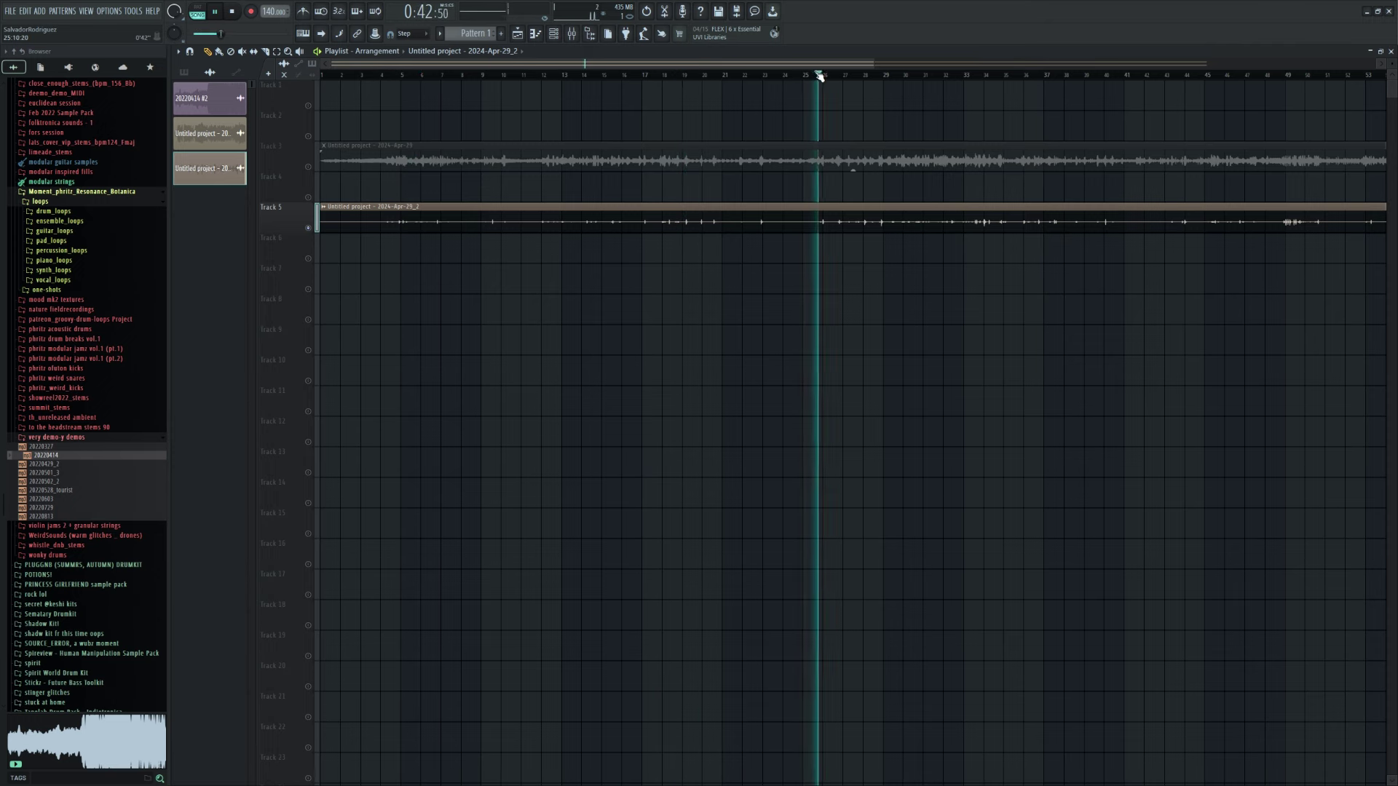
scroll(844, 145, down, 2)
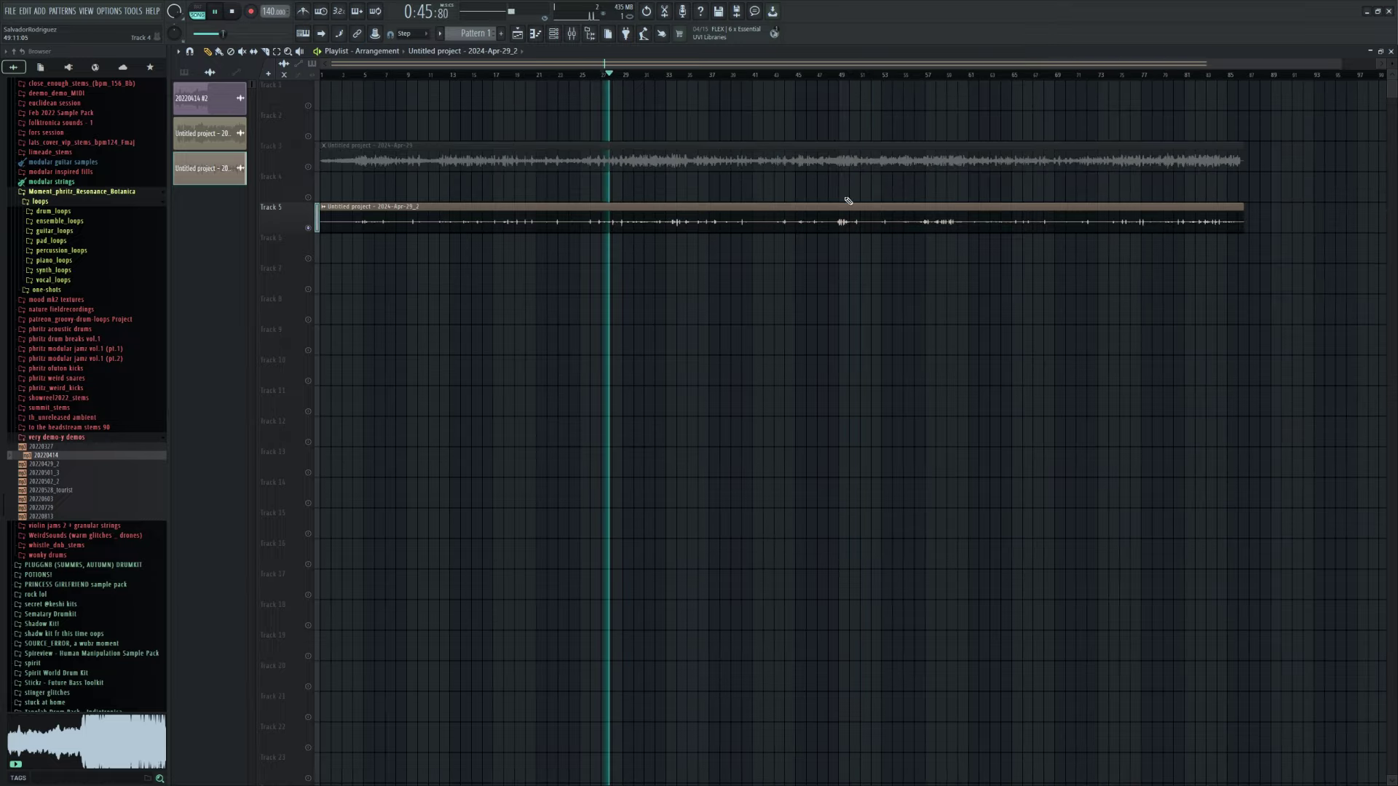
click(817, 73)
scroll(823, 124, up, 4)
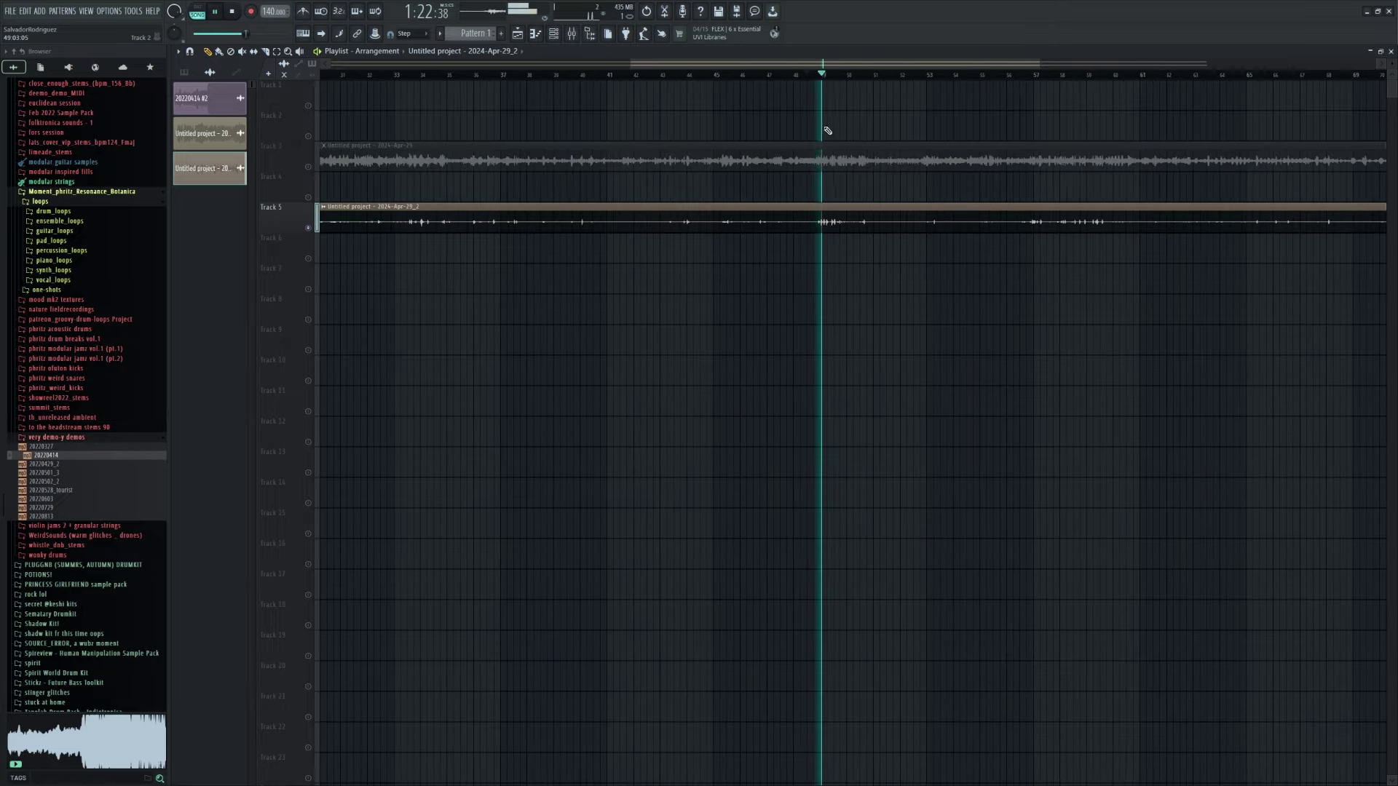
scroll(827, 131, down, 4)
key(space)
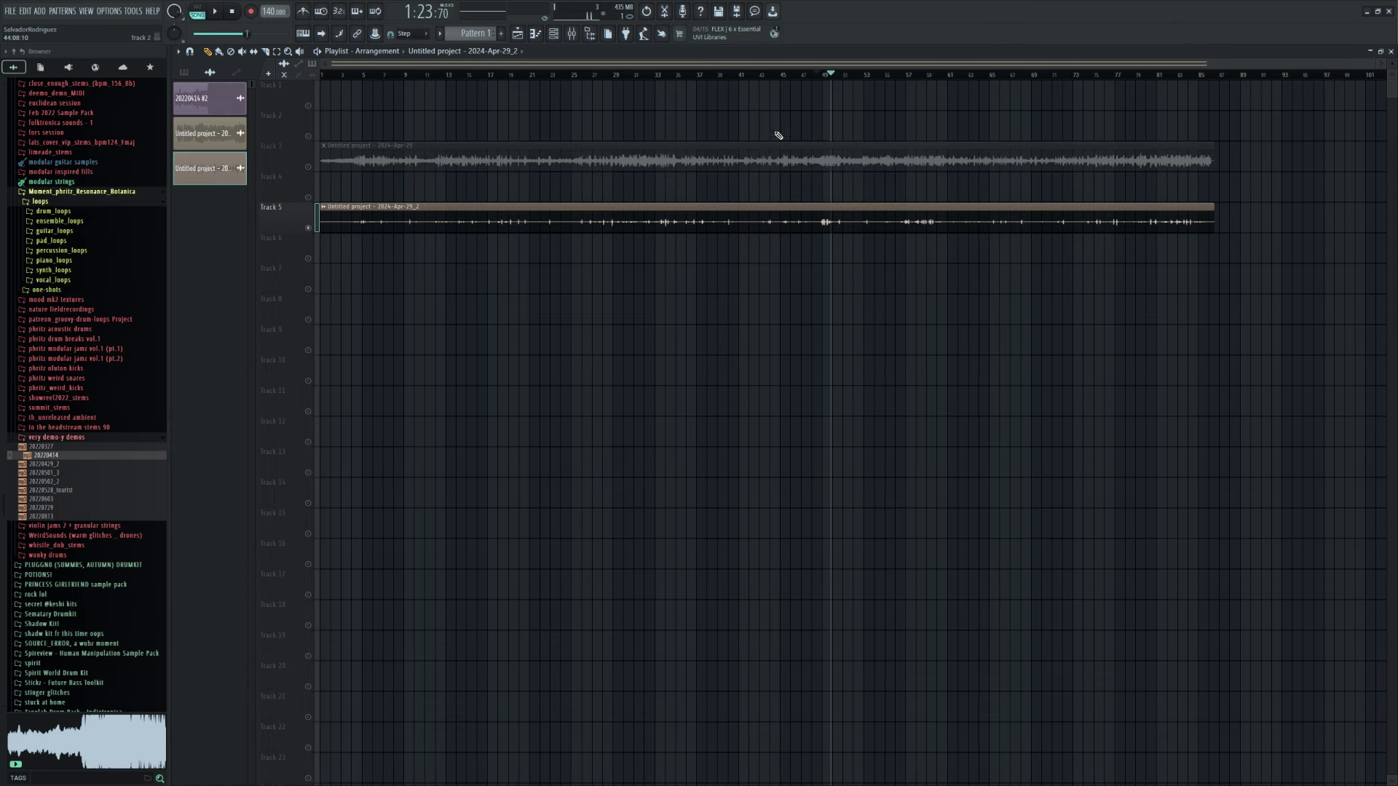
drag(945, 73, 907, 82)
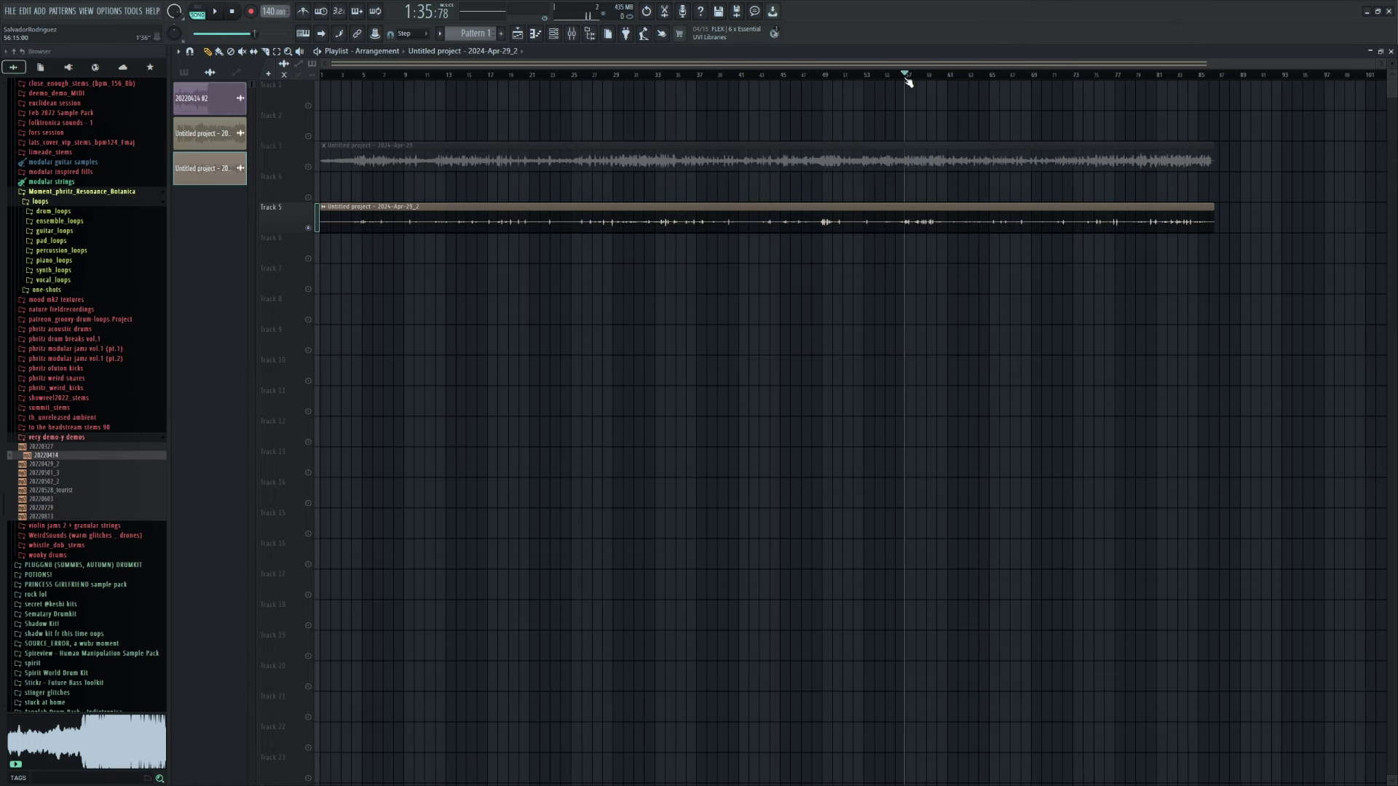
- Raise the gain of the denoised clip on track 5 and solo the original recording on track 3
drag(766, 226, 766, 219)
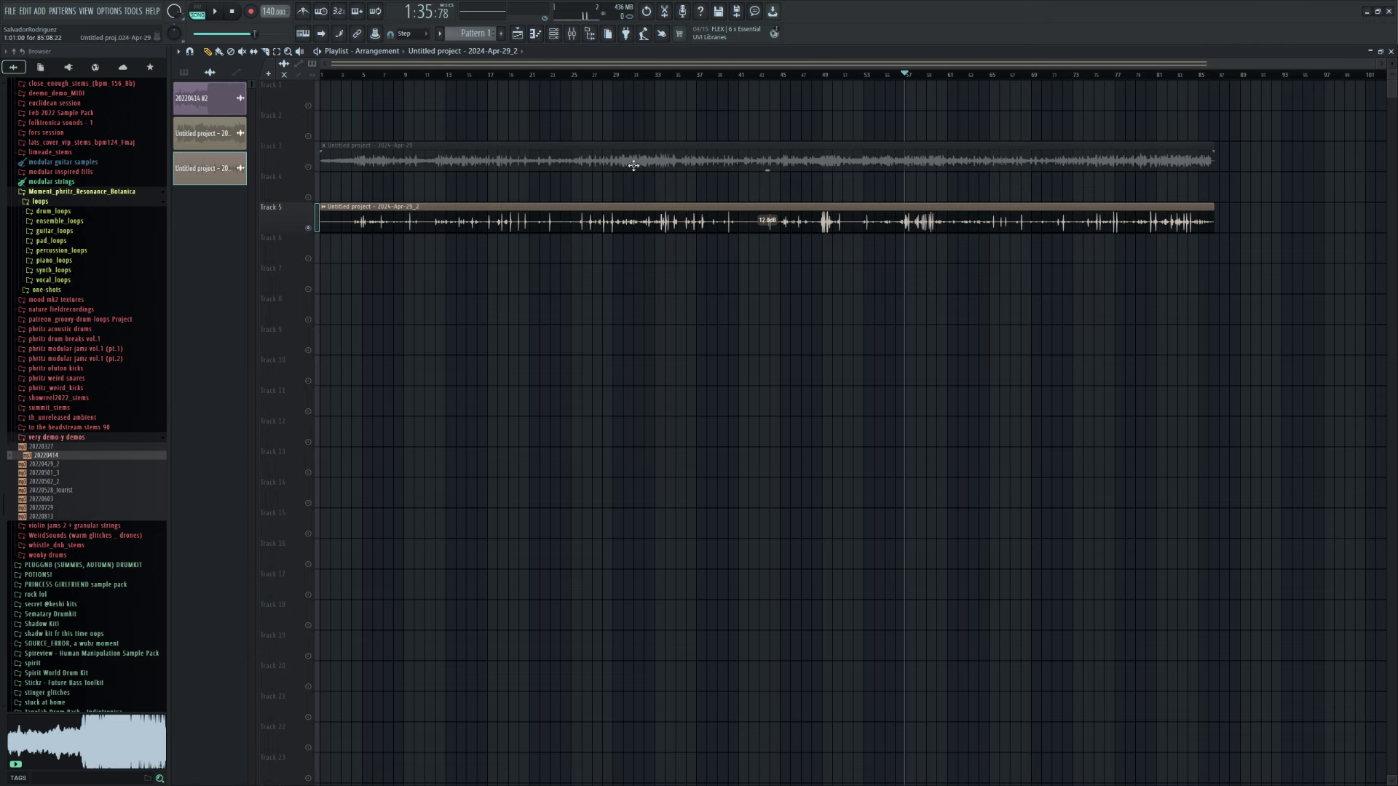
right_click(309, 167)
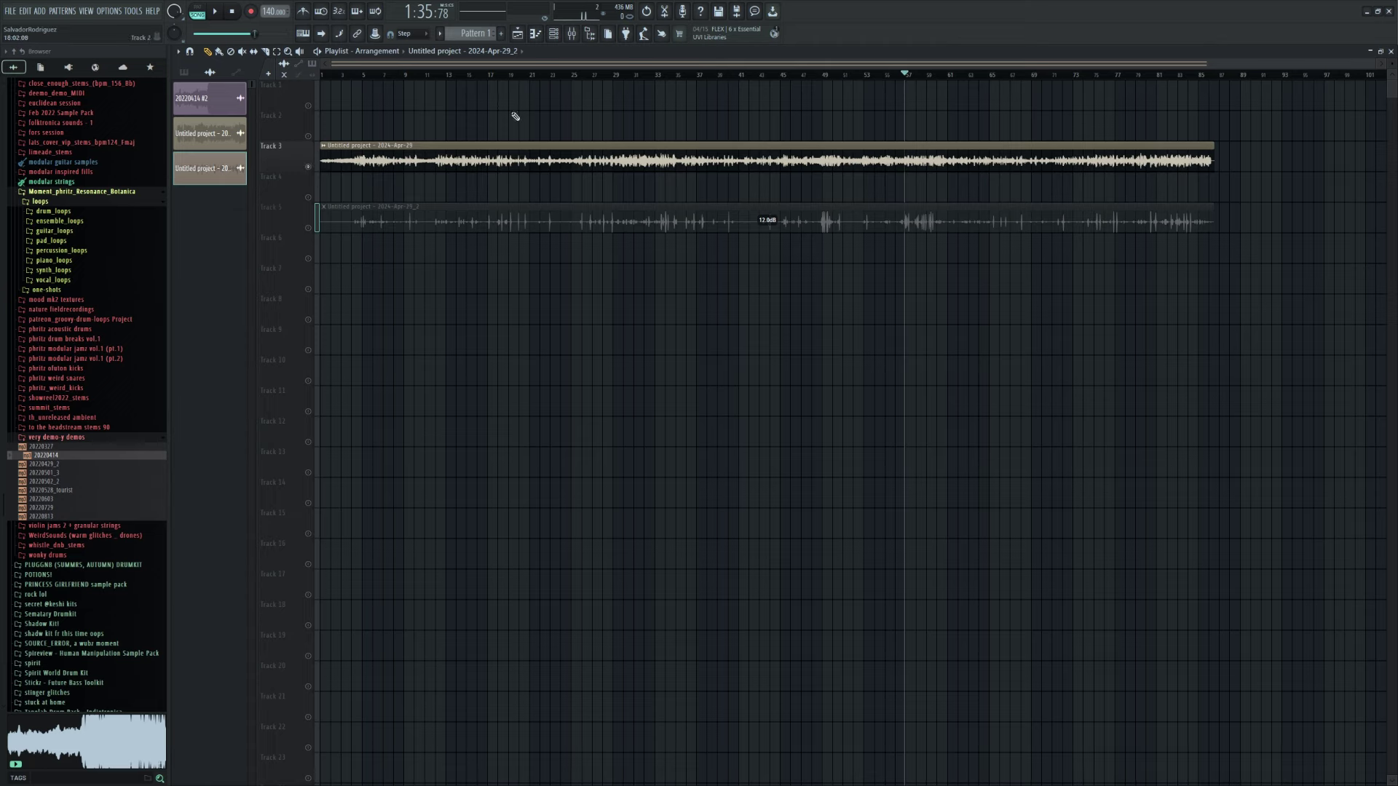
drag(435, 75, 436, 75)
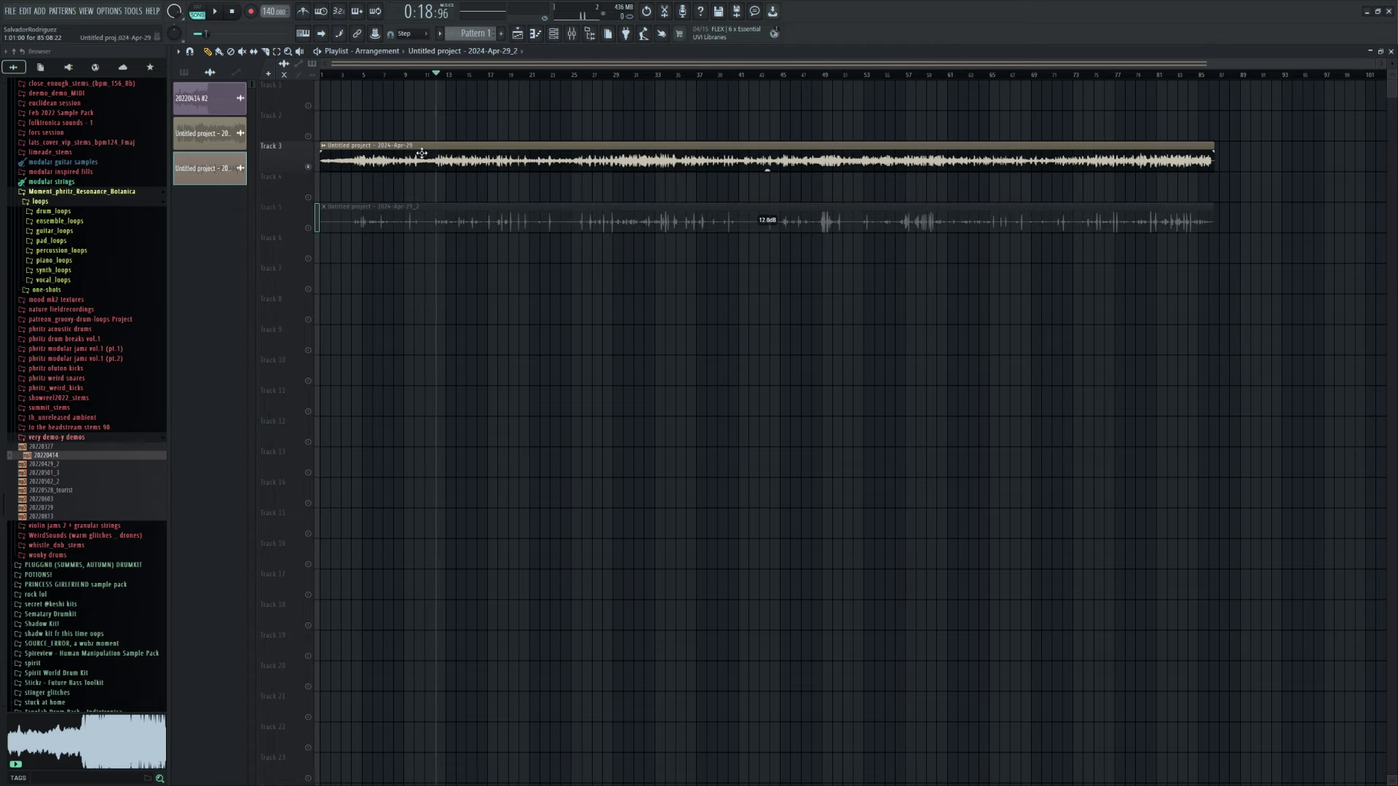
- Solo track 5 and play back the boosted denoised clip from around bar 12
right_click(309, 229)
scroll(381, 240, up, 3)
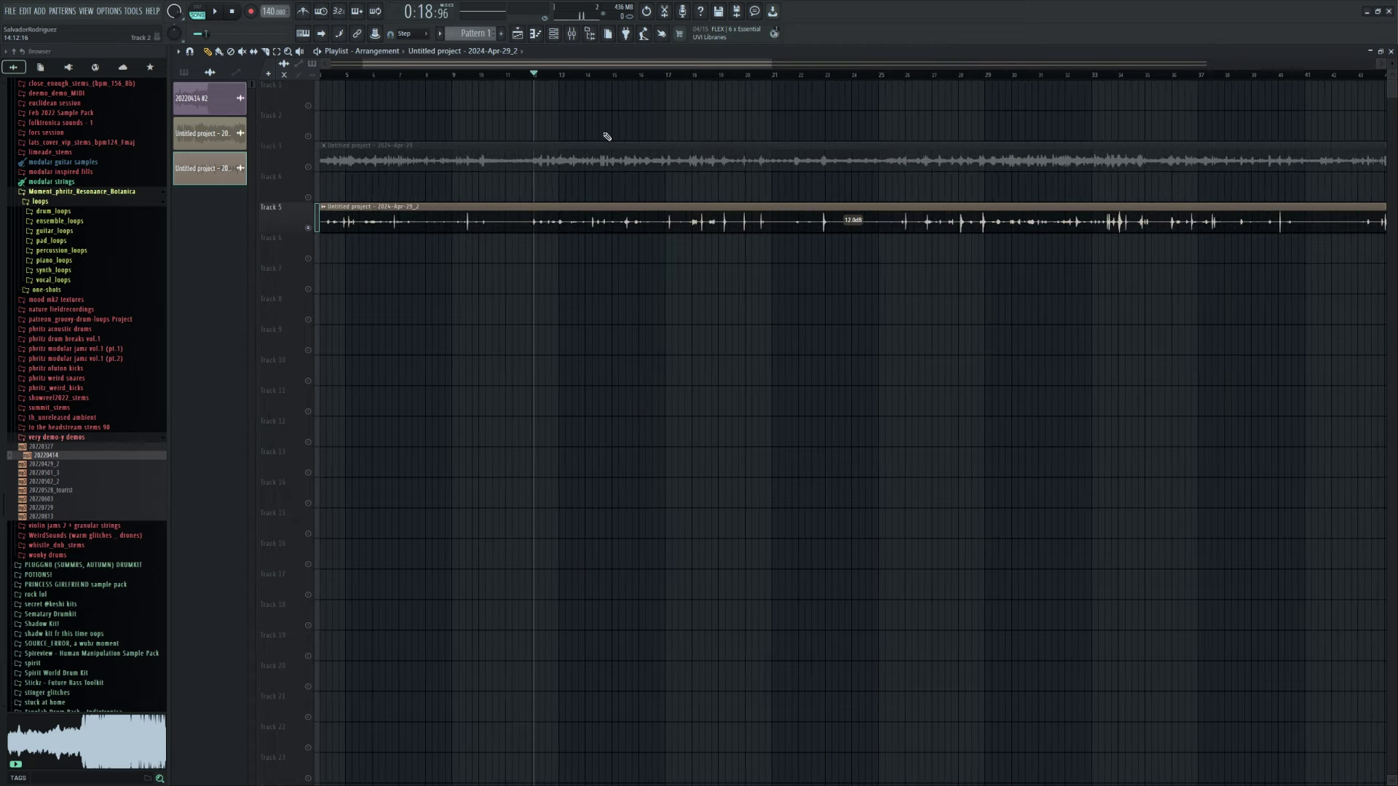
key(space)
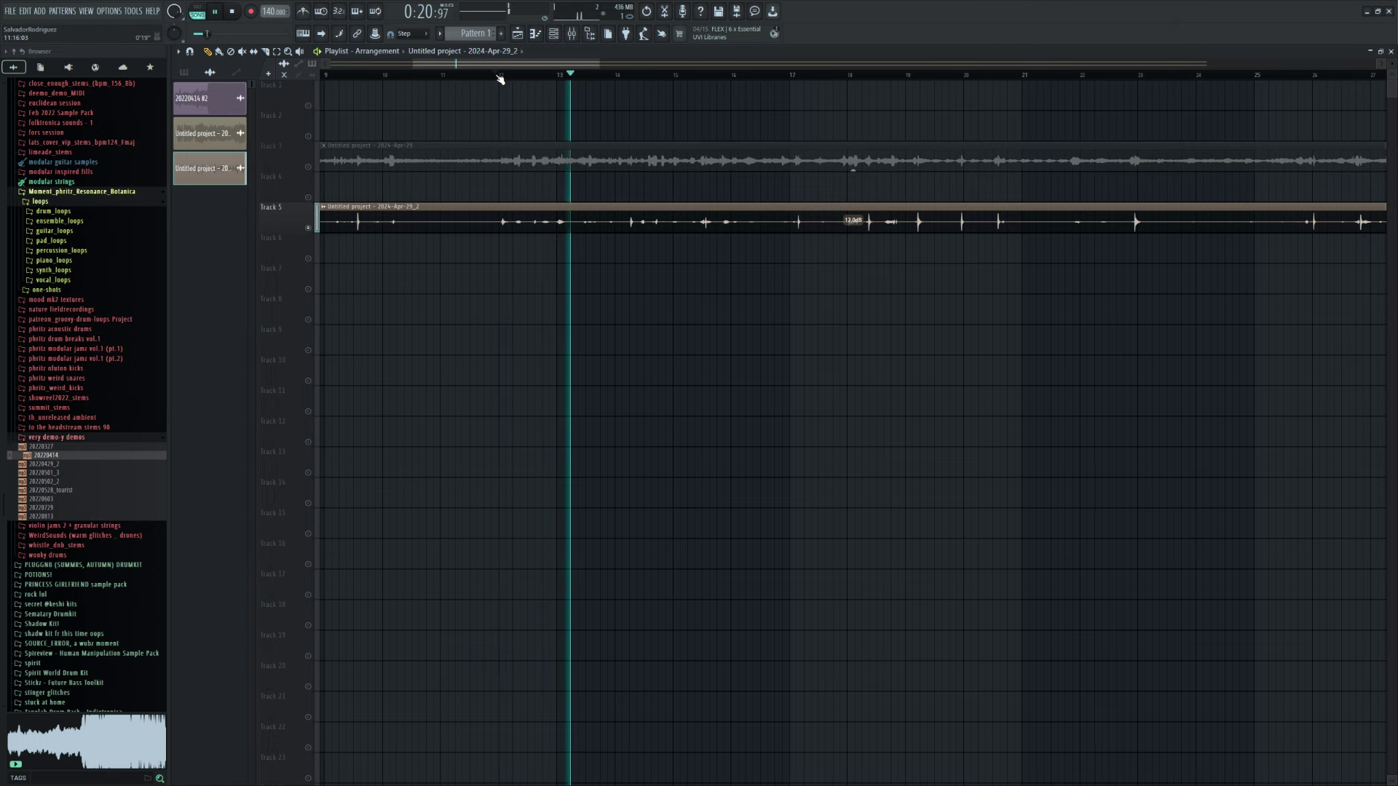
key(space)
drag(546, 77, 532, 77)
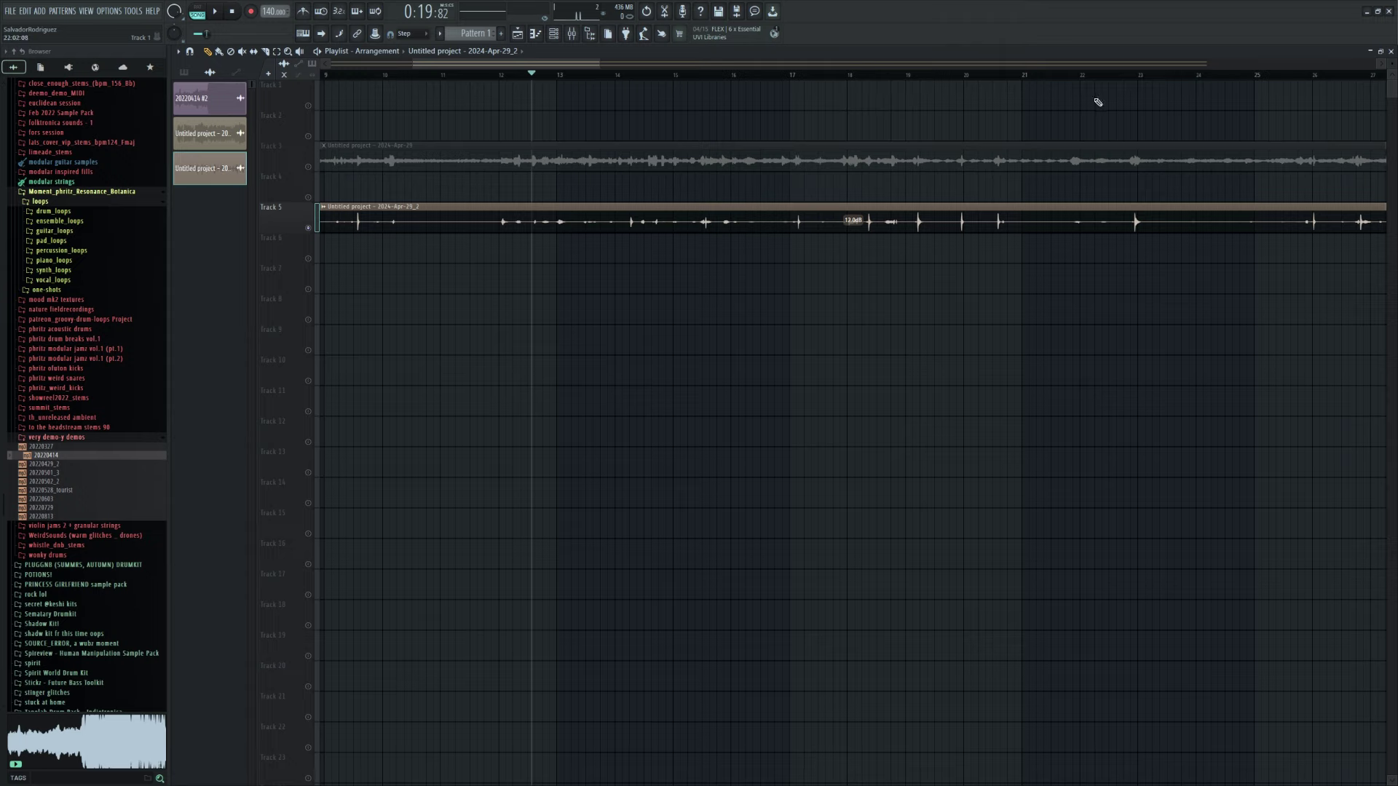
key(space)
scroll(538, 119, up, 4)
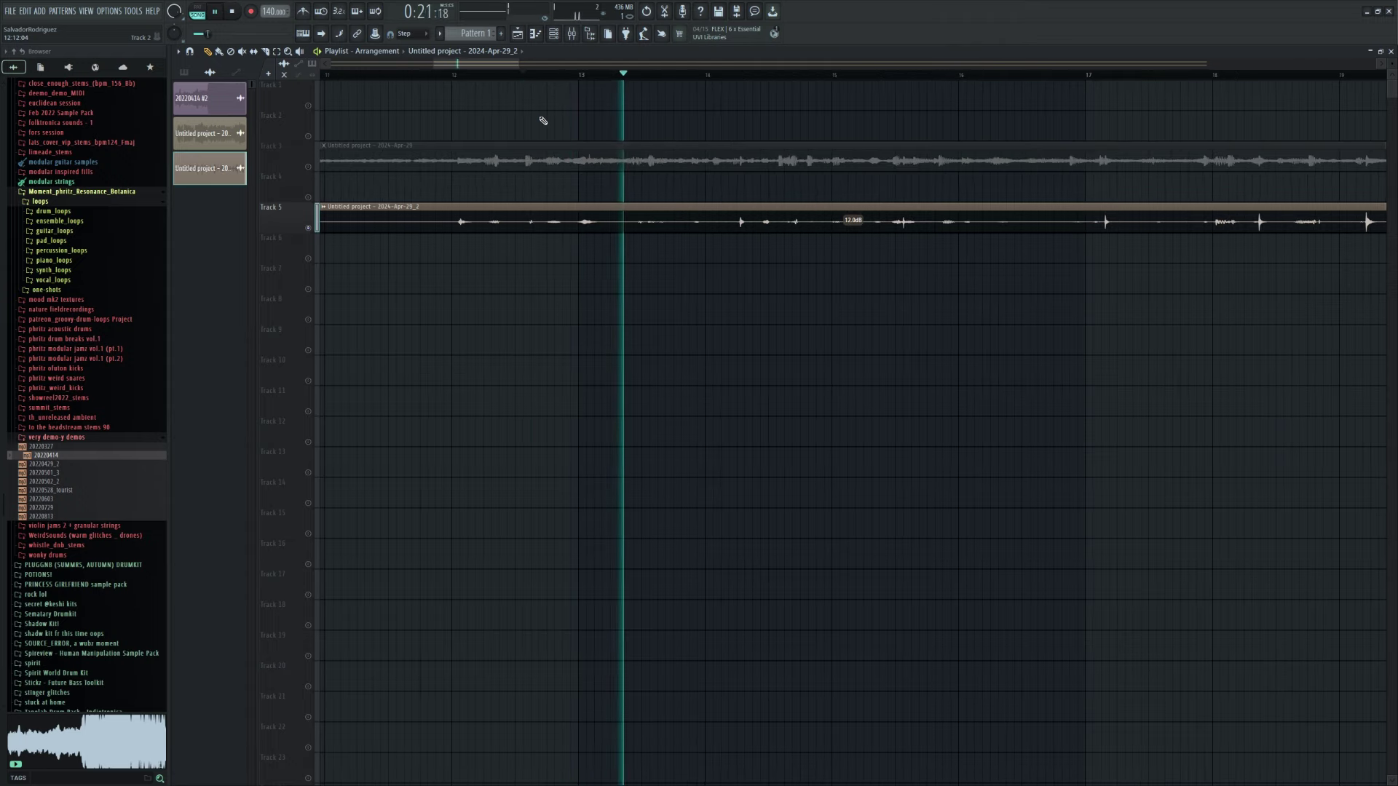
key(space)
scroll(532, 127, down, 6)
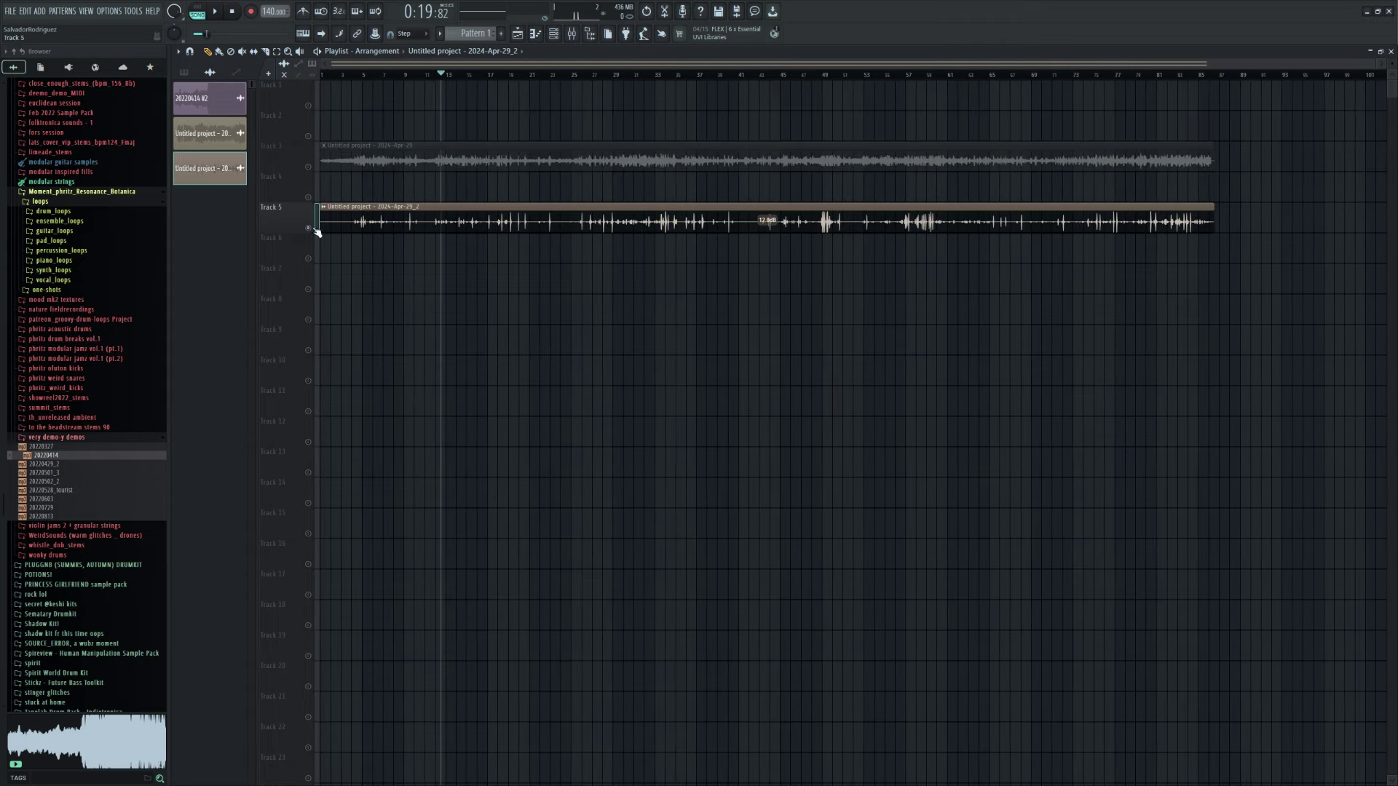
- Solo the original recording on track 3 and return playback to the start
click(308, 228)
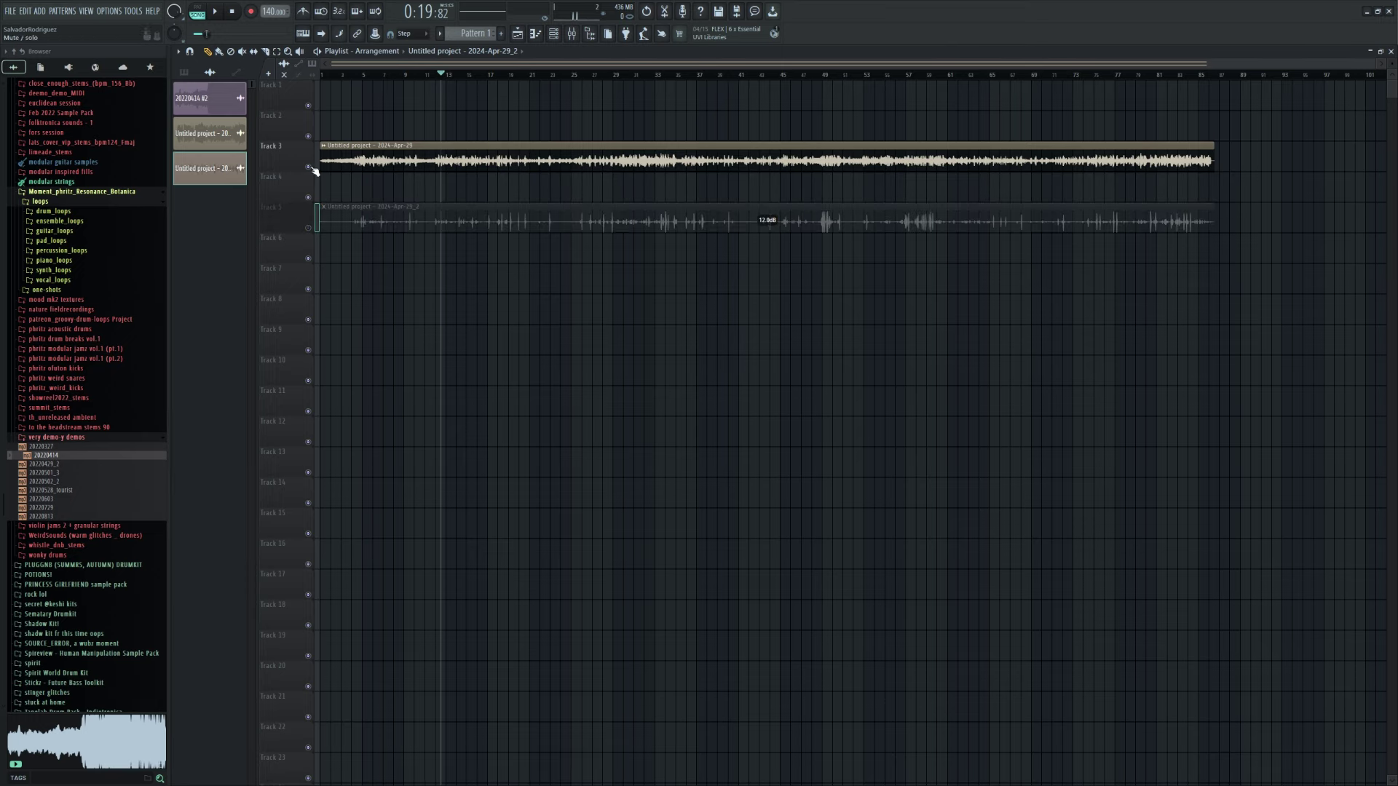
click(308, 167)
click(308, 167)
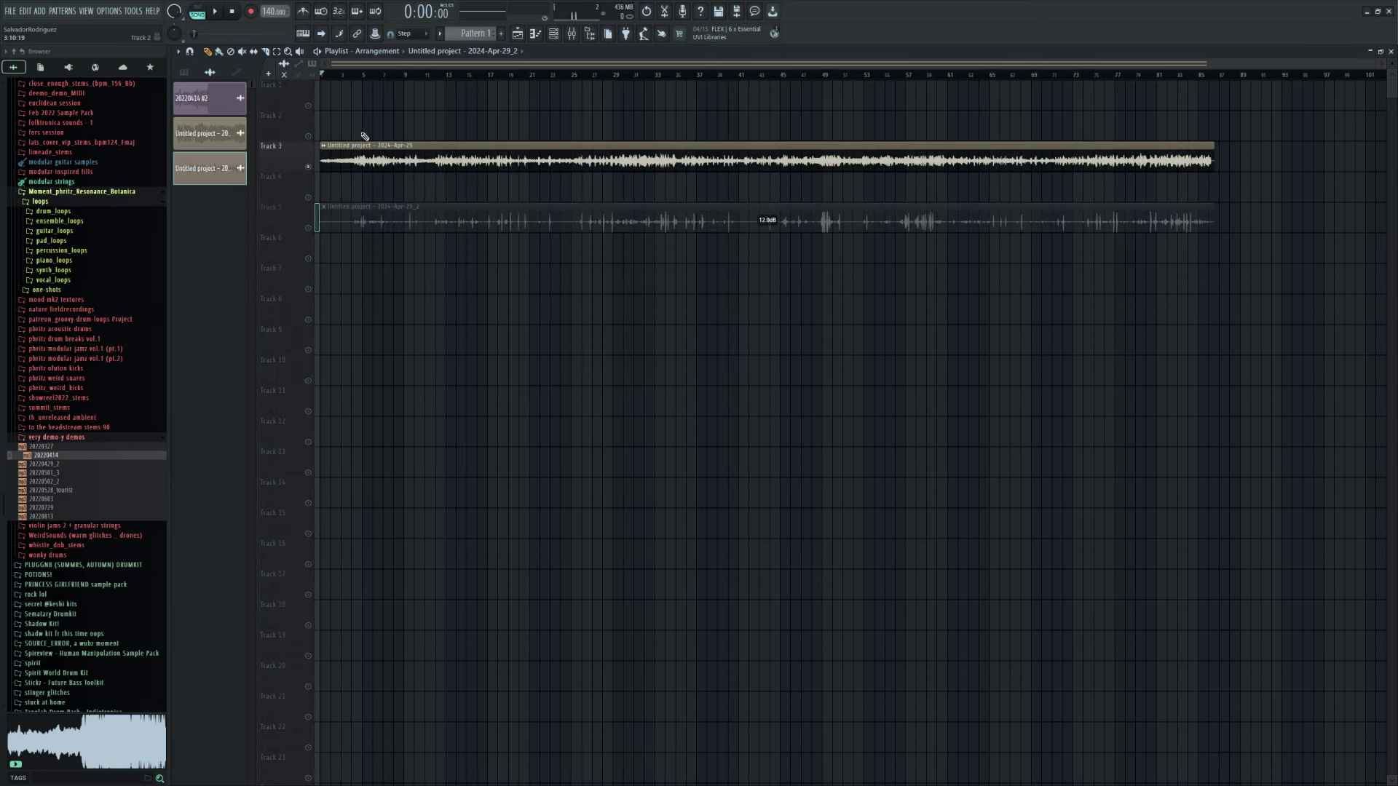
- Load BEAM in the first effect slot of the track 3 recording's mixer channel, insert 1
double_click(446, 163)
key(F9)
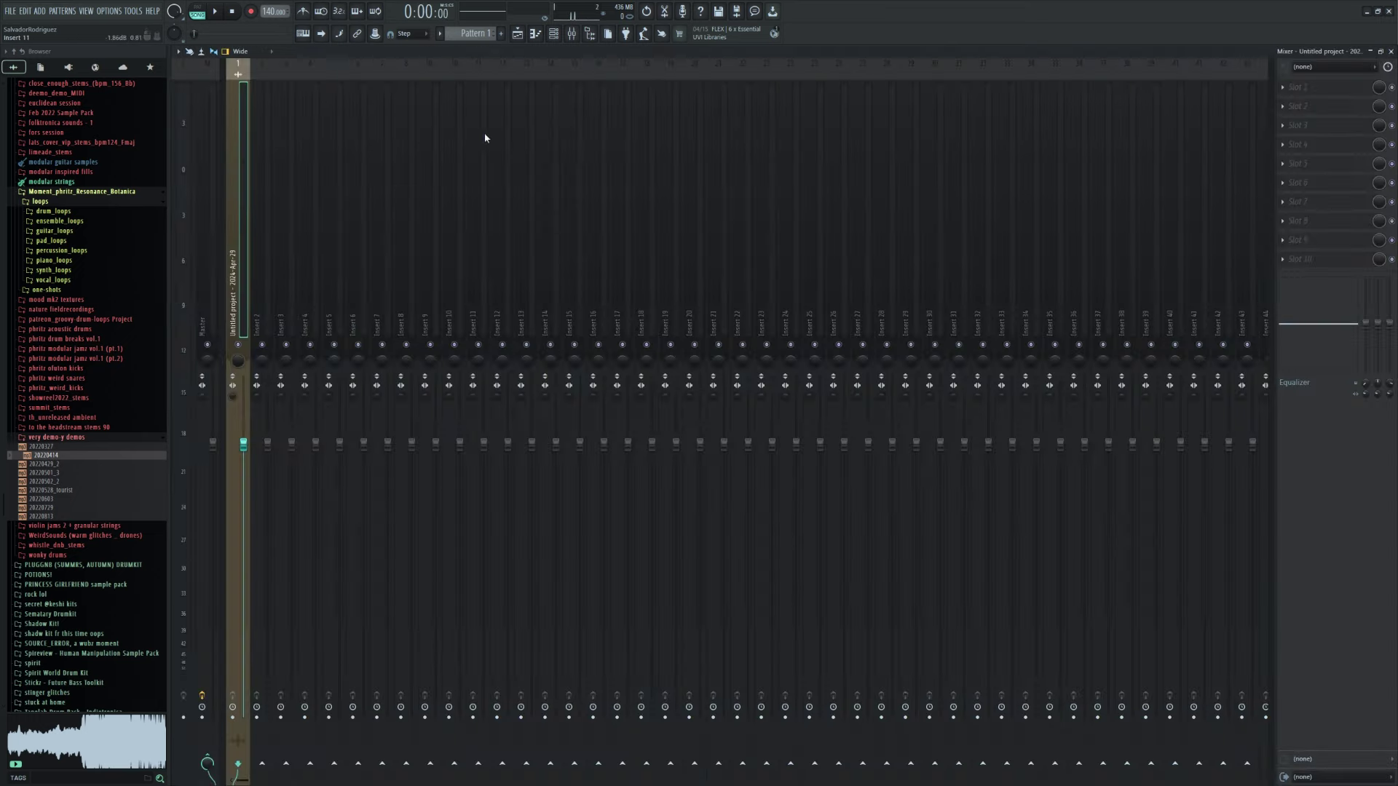
click(1316, 91)
click(1036, 20)
text(bea)
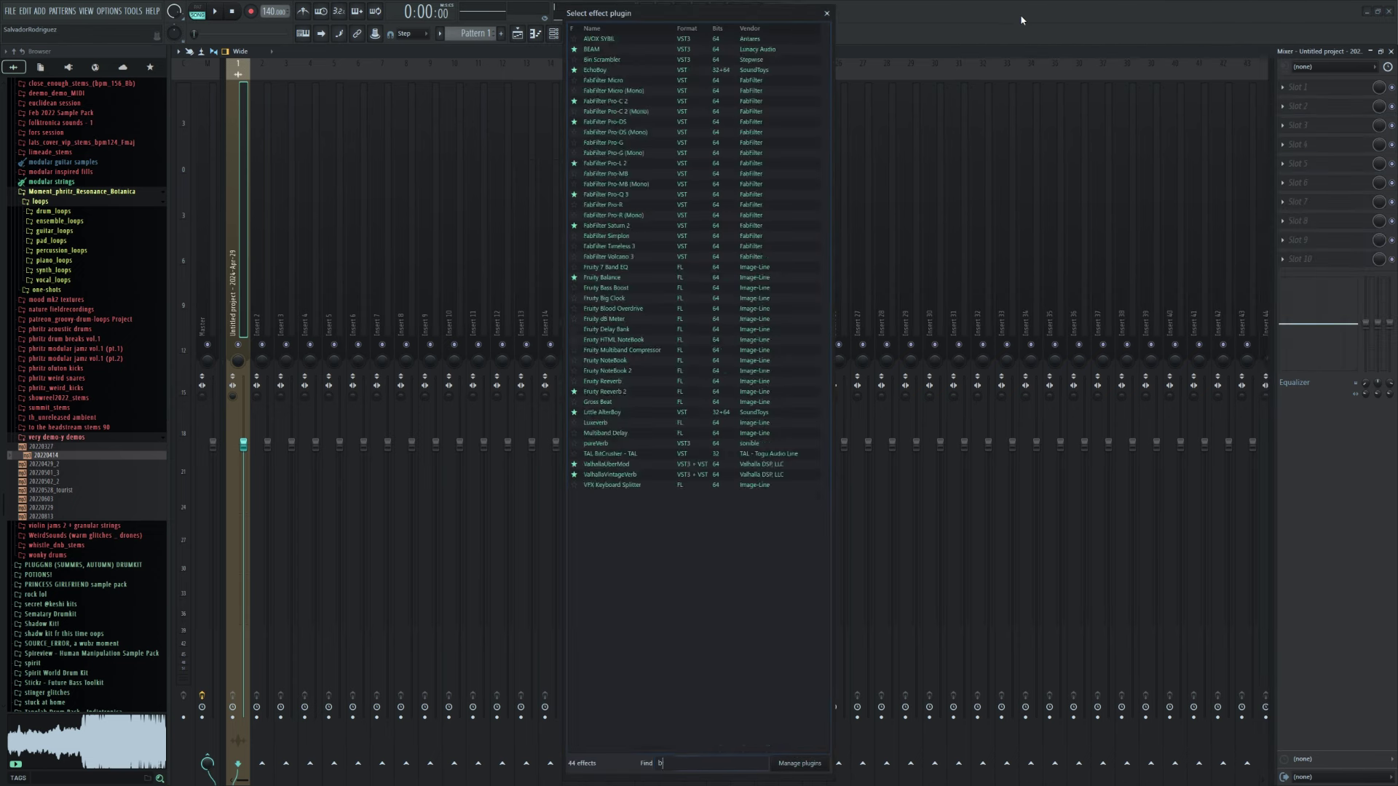
double_click(651, 40)
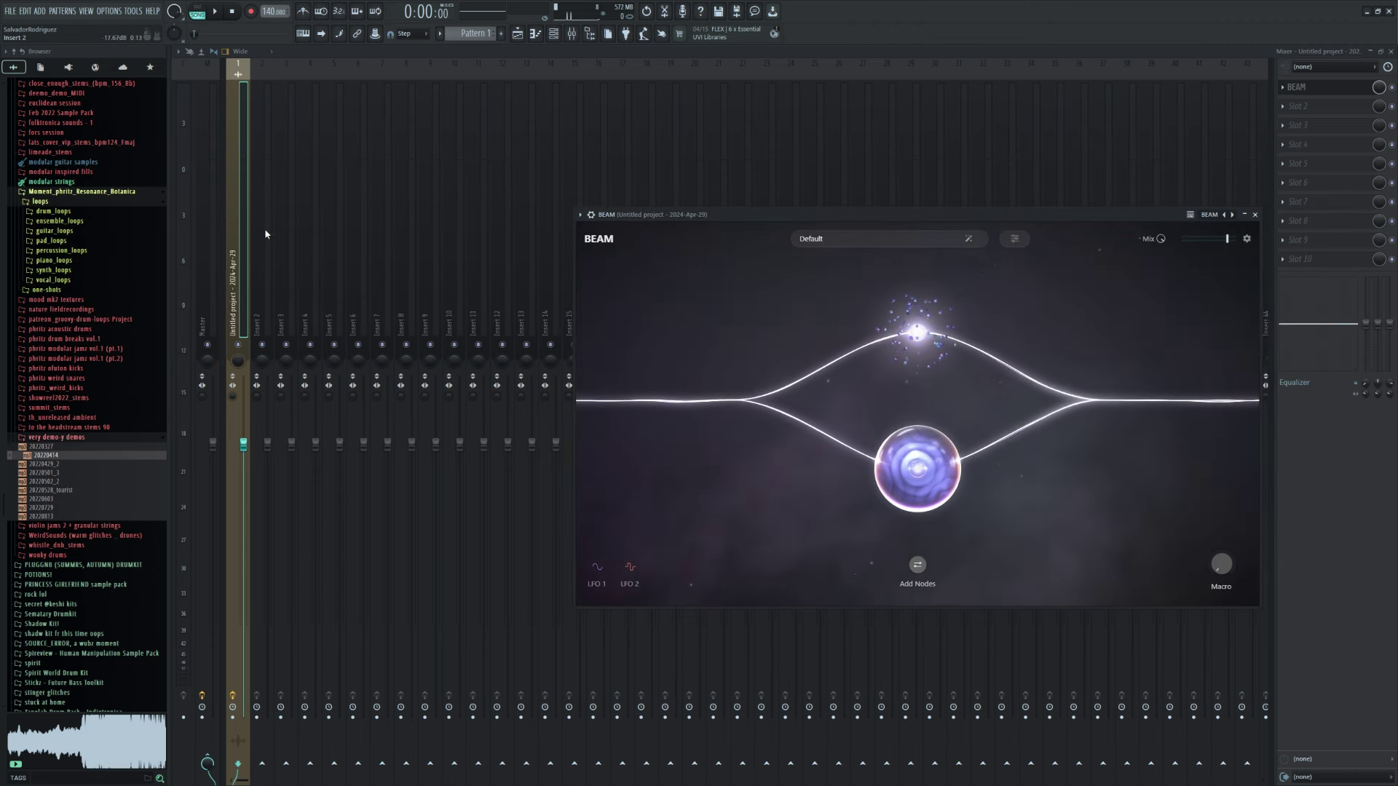
- Open Edison from the master mixer track, arrange it beside BEAM, and close the mixer and the clip's channel settings
click(214, 238)
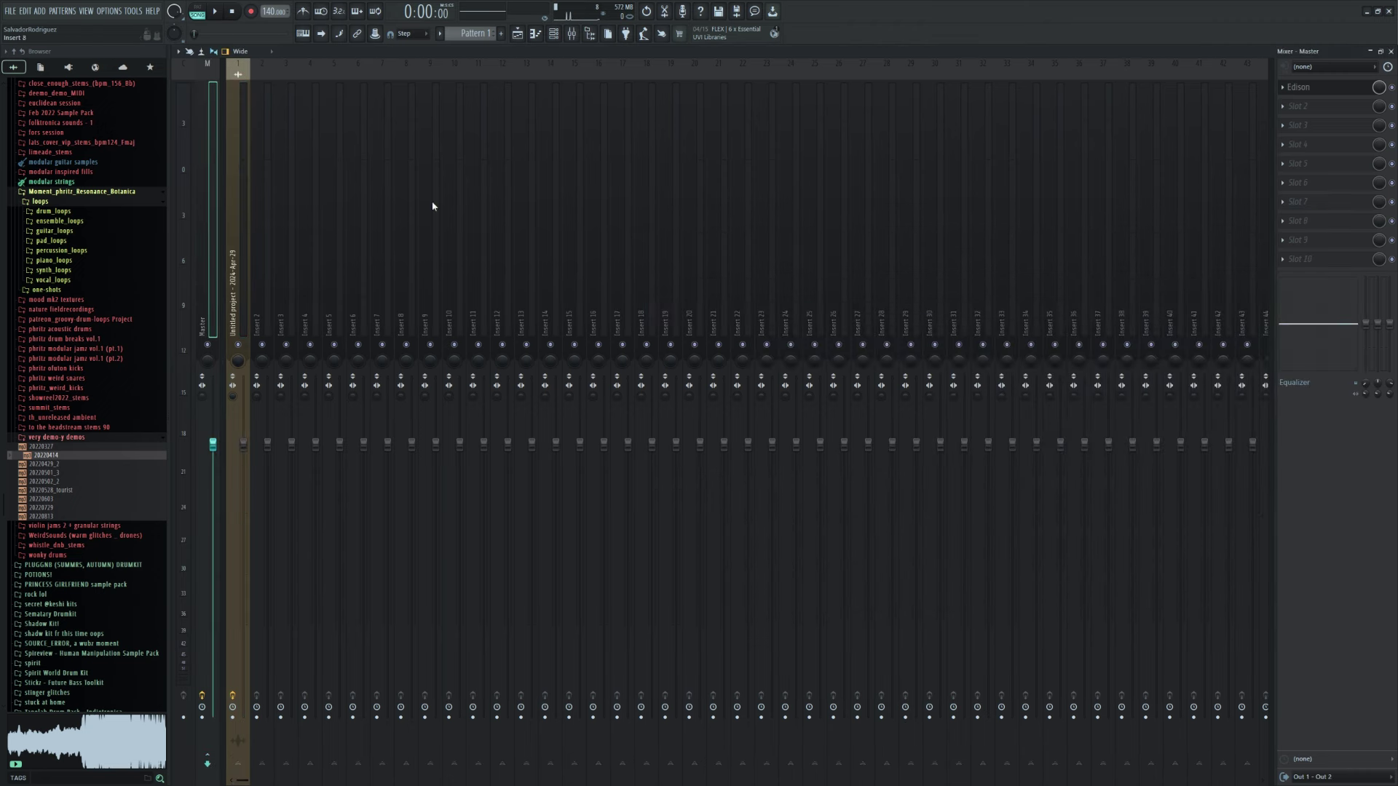
click(1342, 88)
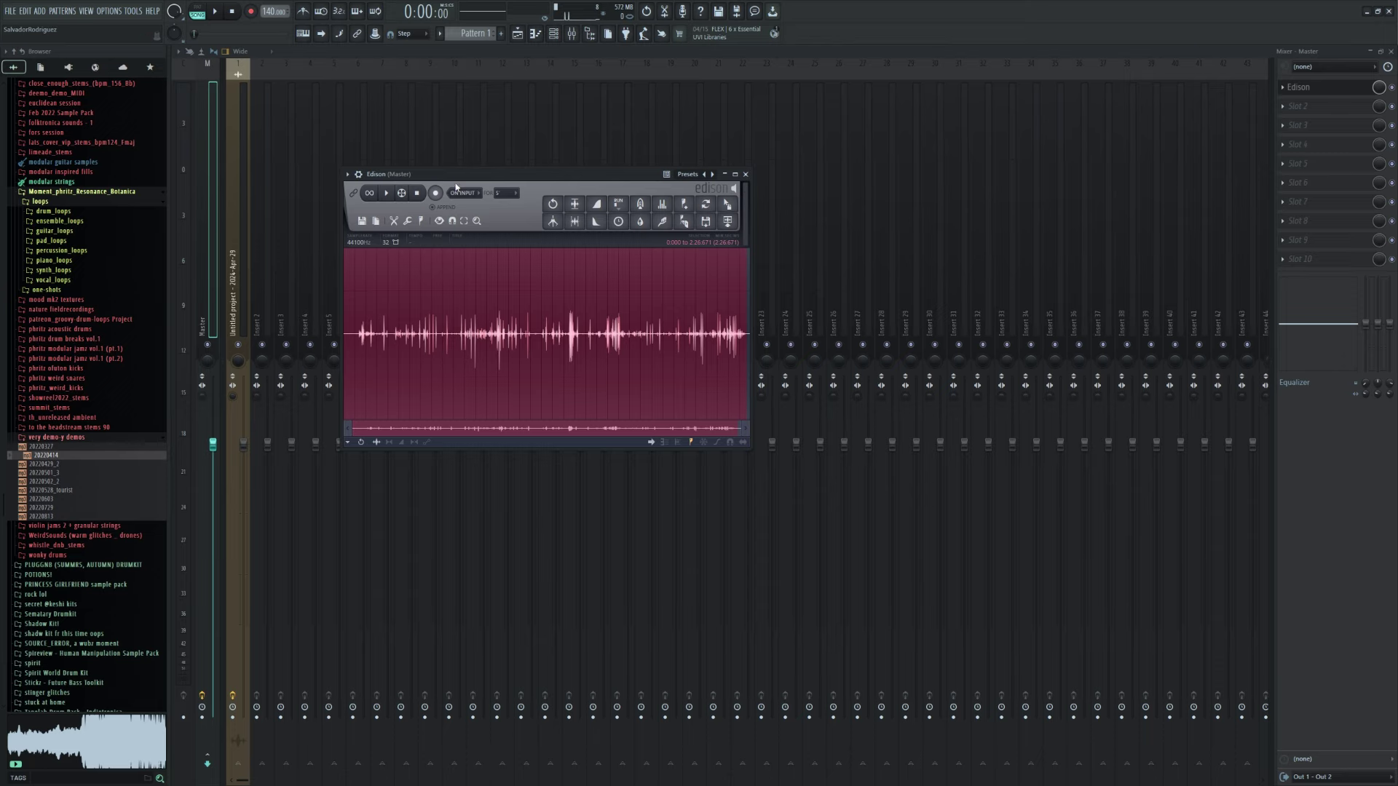
click(1390, 51)
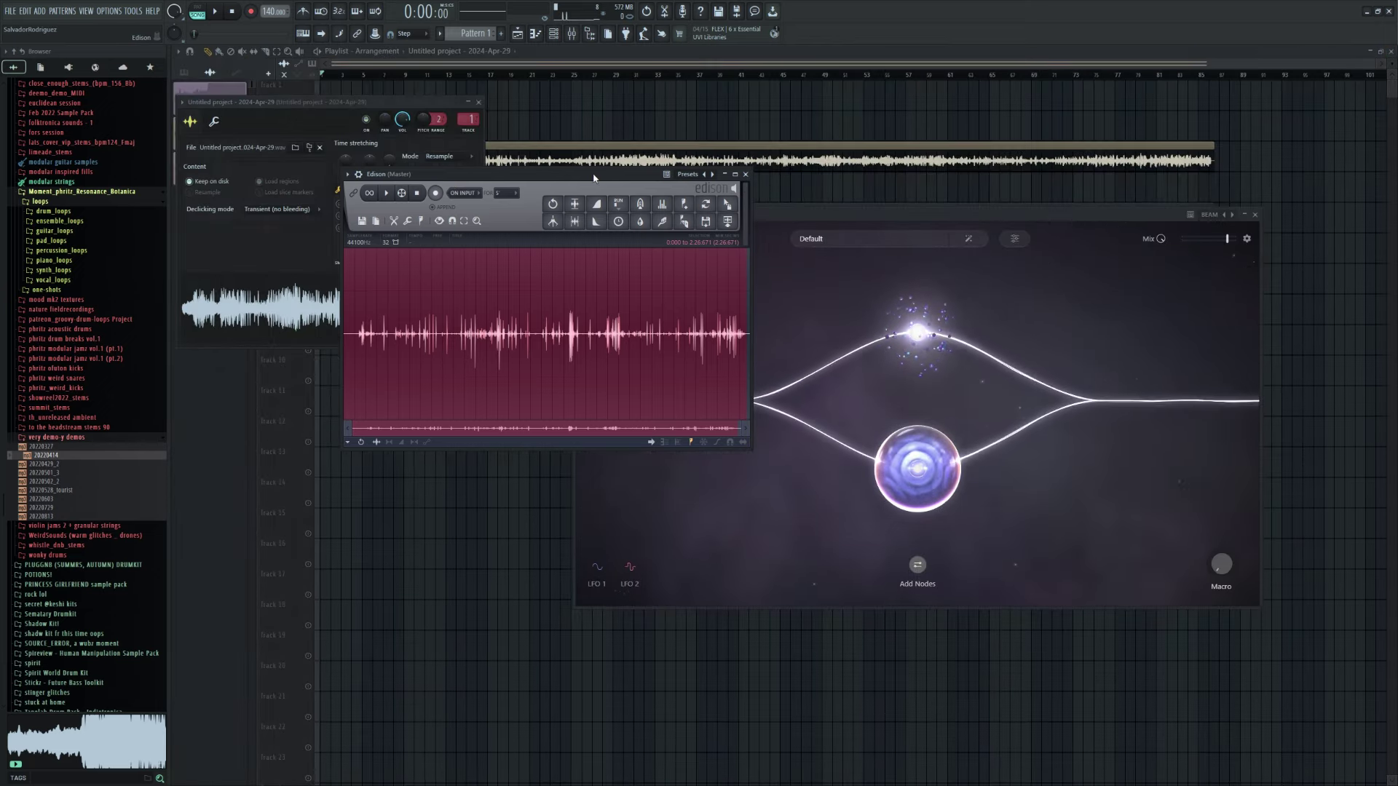
drag(593, 177, 422, 273)
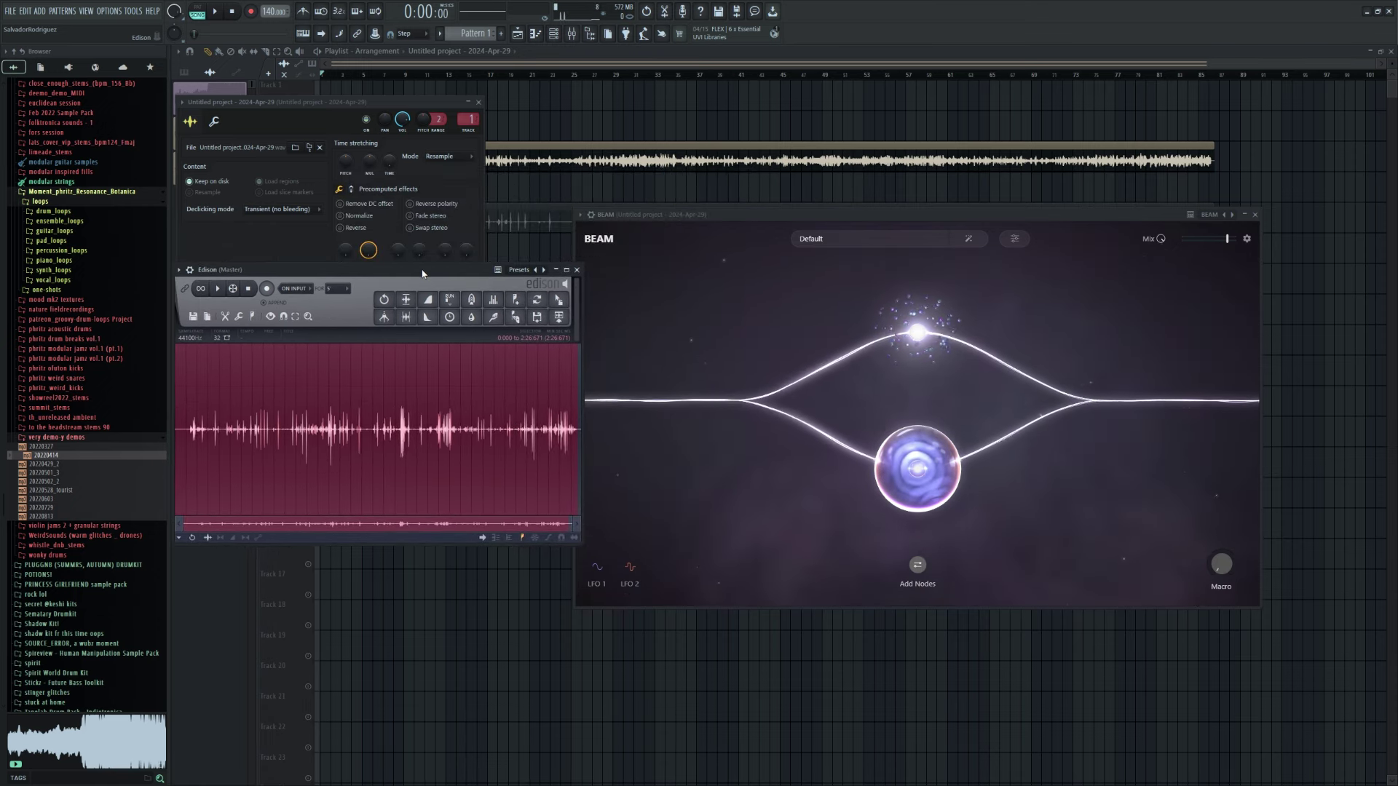
drag(582, 277, 572, 277)
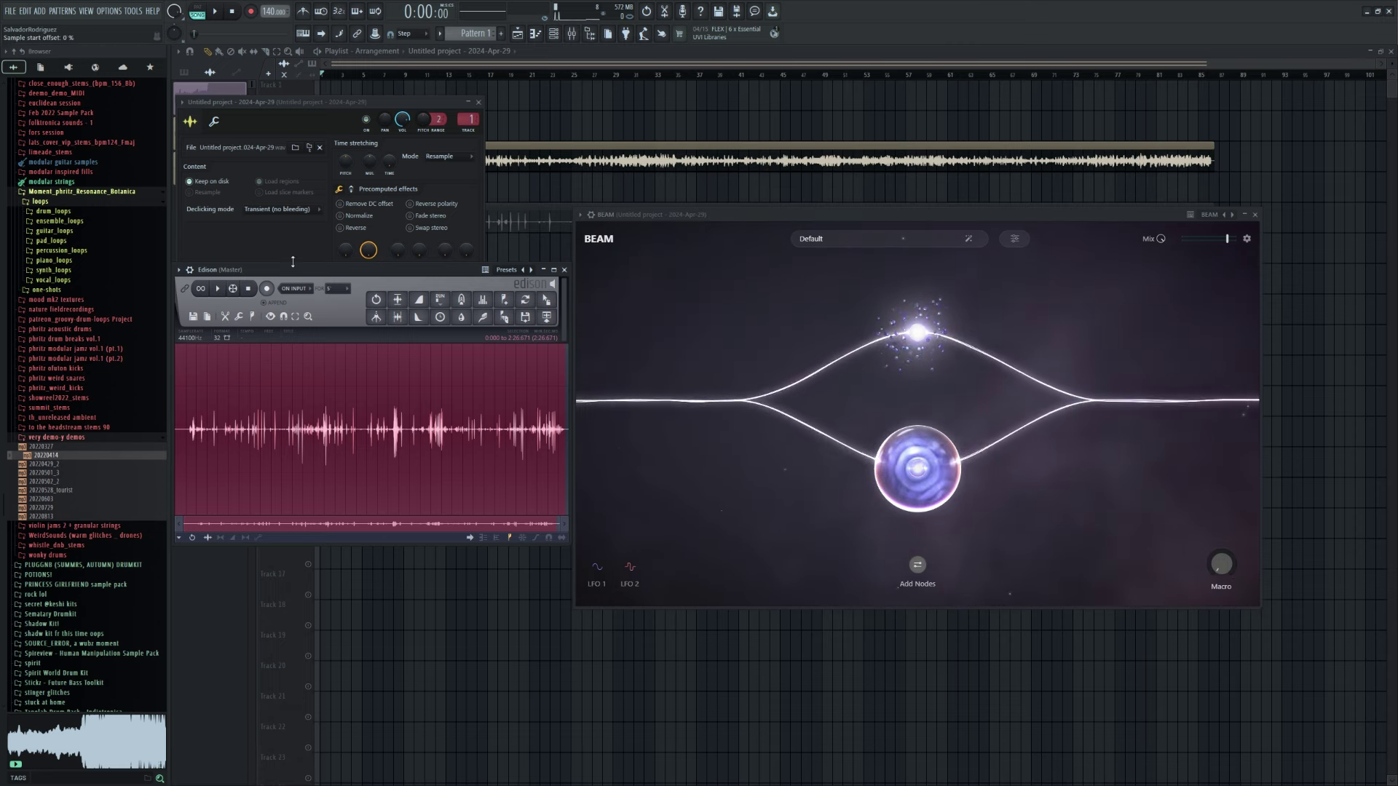
key(Escape)
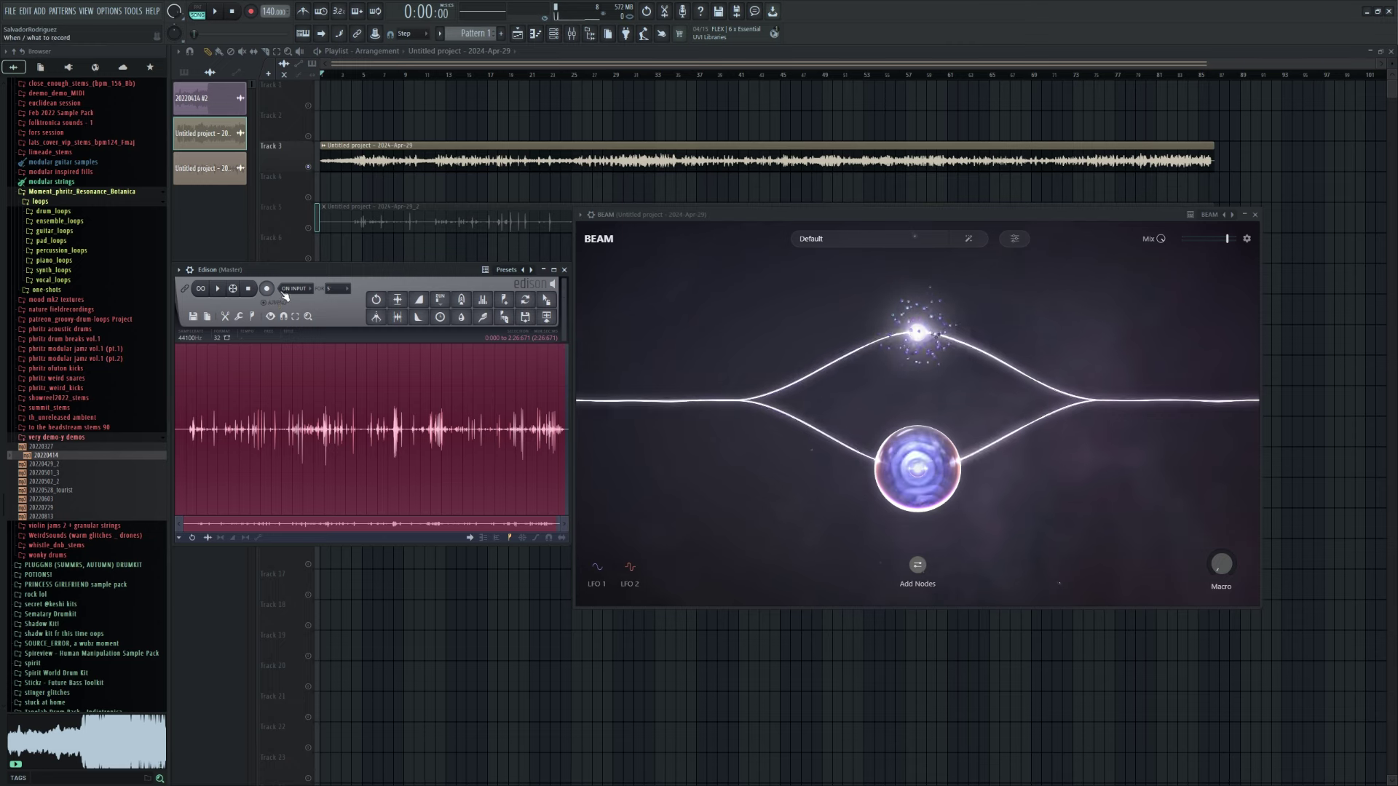
- Record the BEAM-processed playback into Edison while randomizing BEAM's settings
click(268, 289)
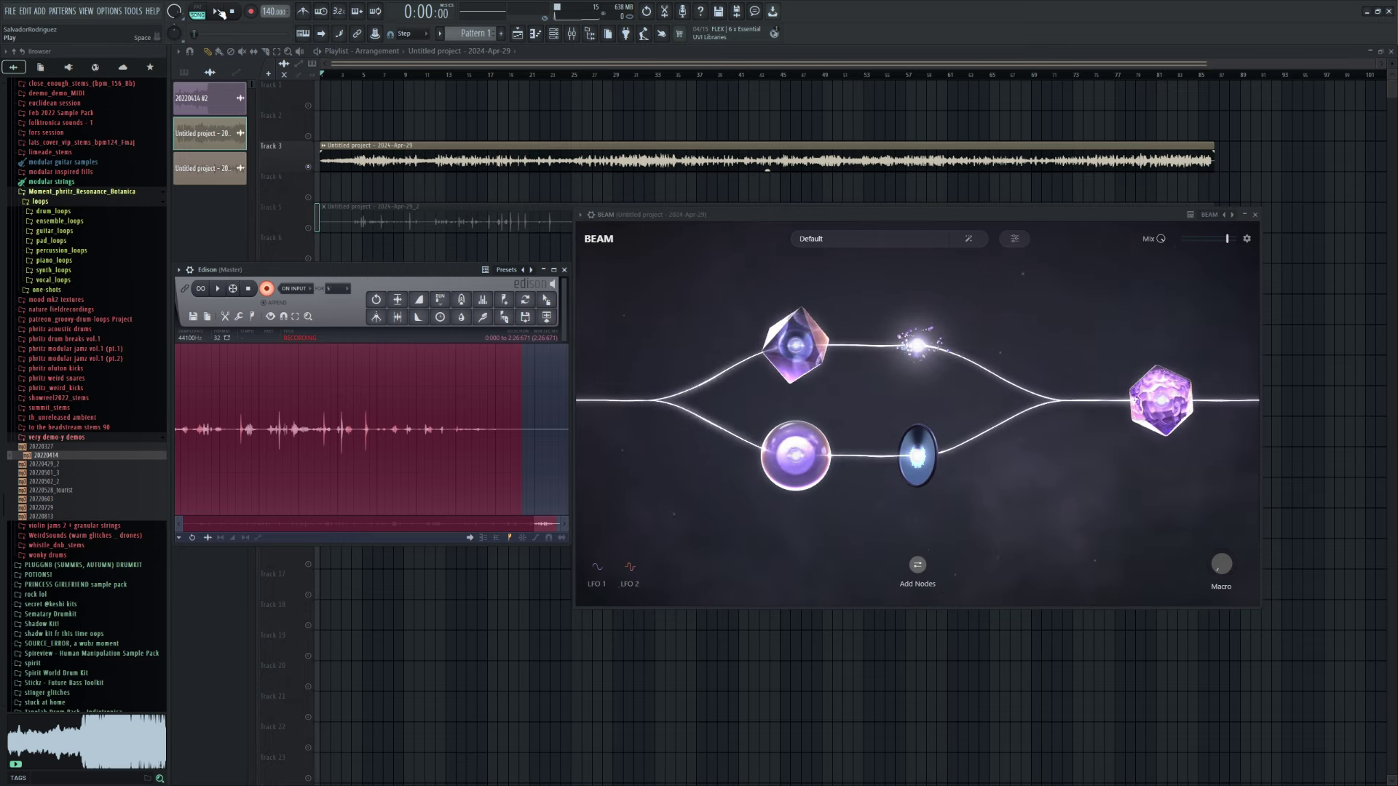
click(220, 13)
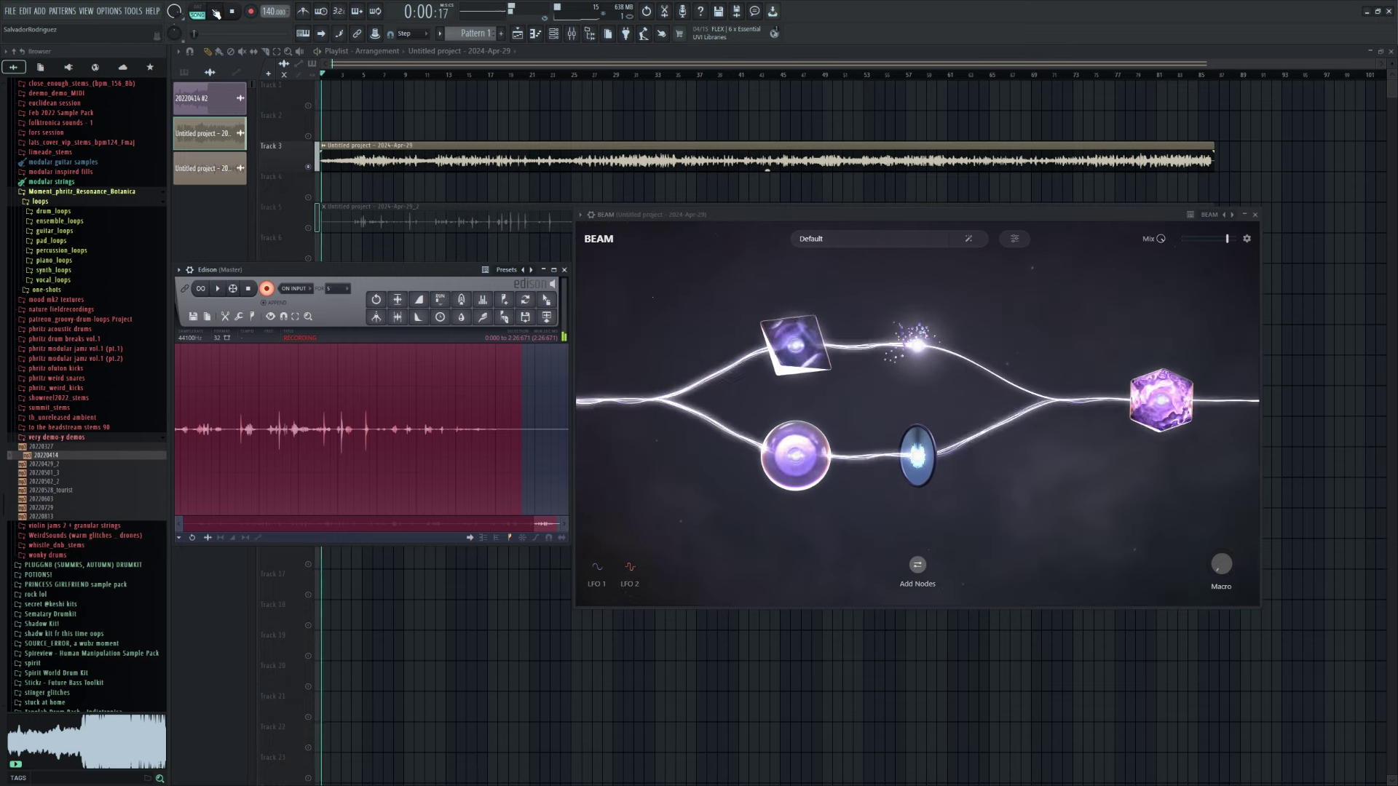
click(968, 239)
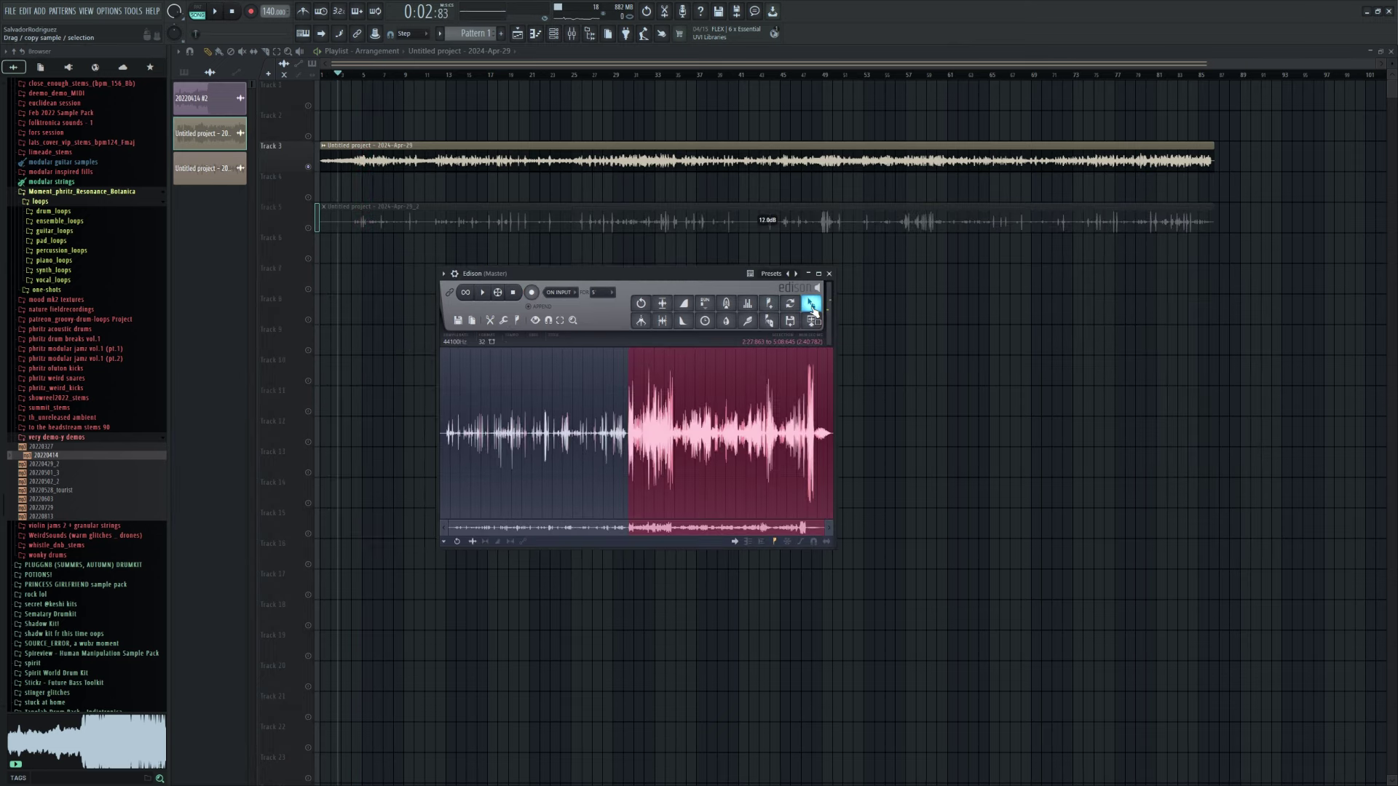
- Place the selected new recording from Edison in the playlist, moving it to the start of track 7, and solo that track
drag(812, 306, 892, 313)
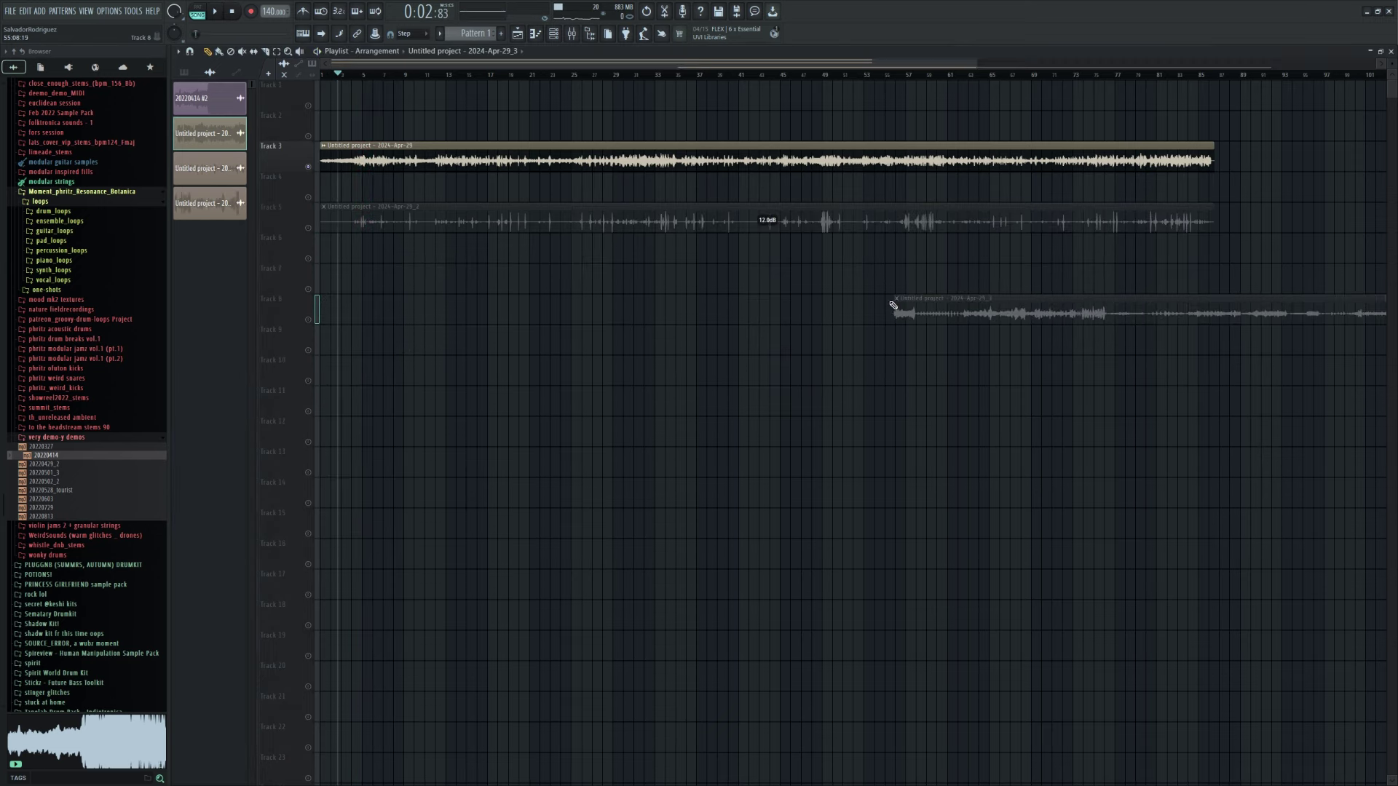
right_click(310, 320)
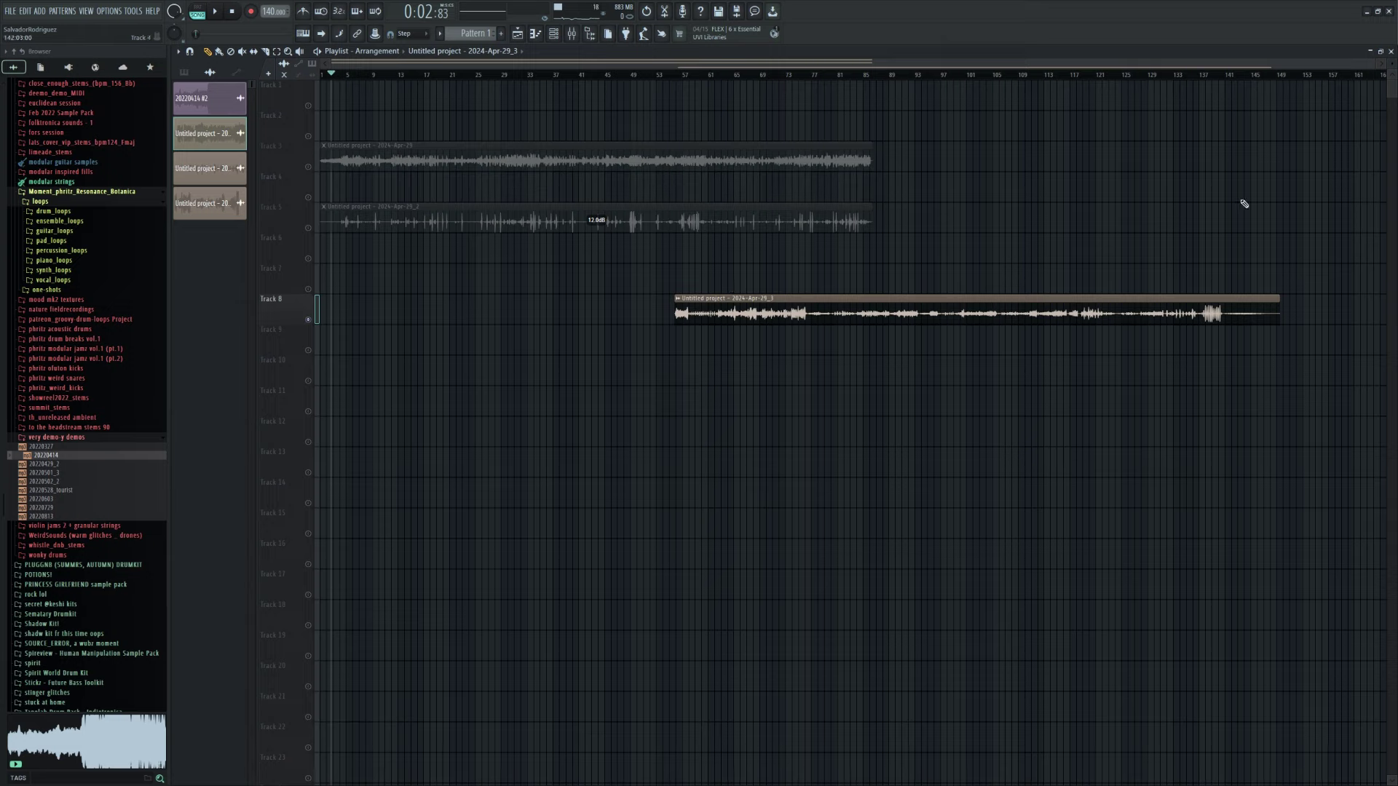
click(672, 77)
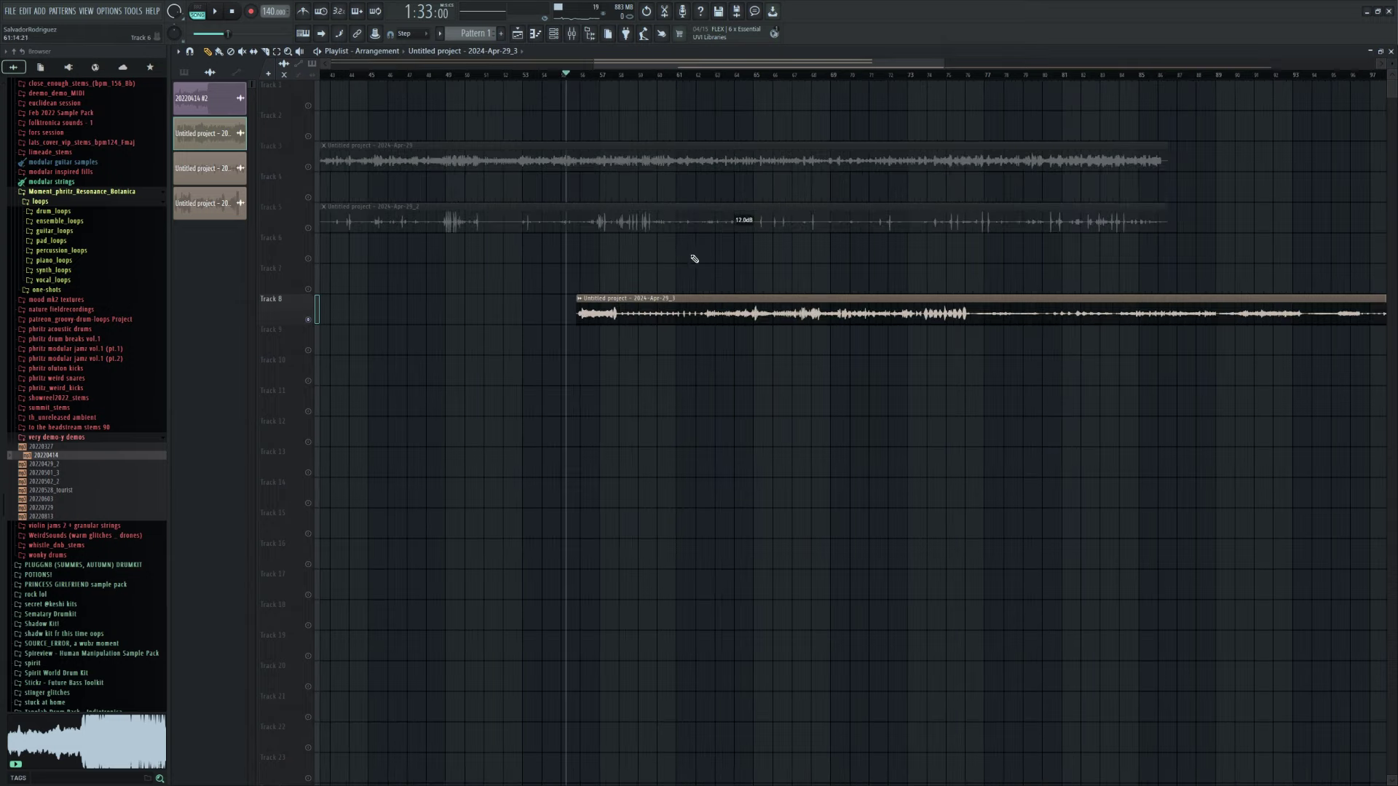
drag(655, 313, 254, 277)
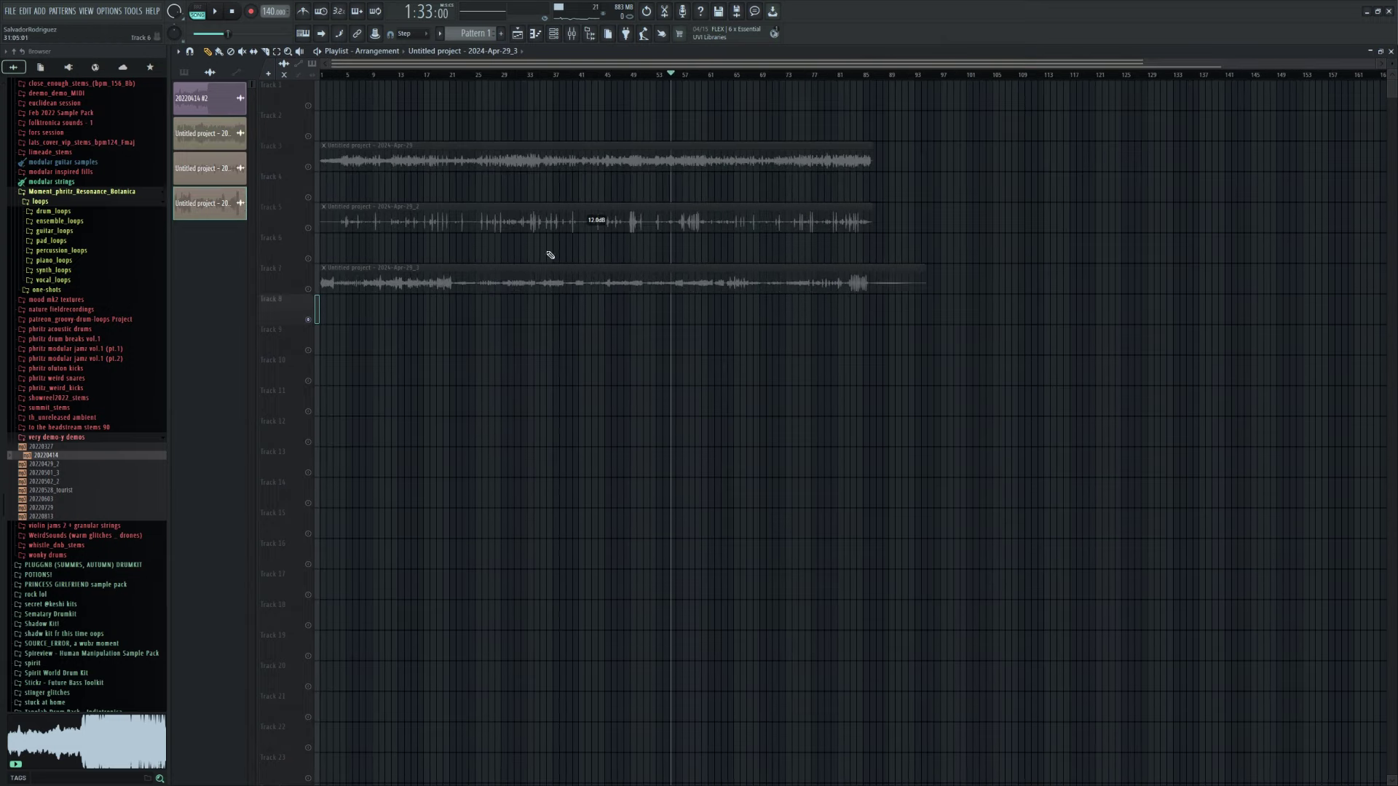
click(582, 280)
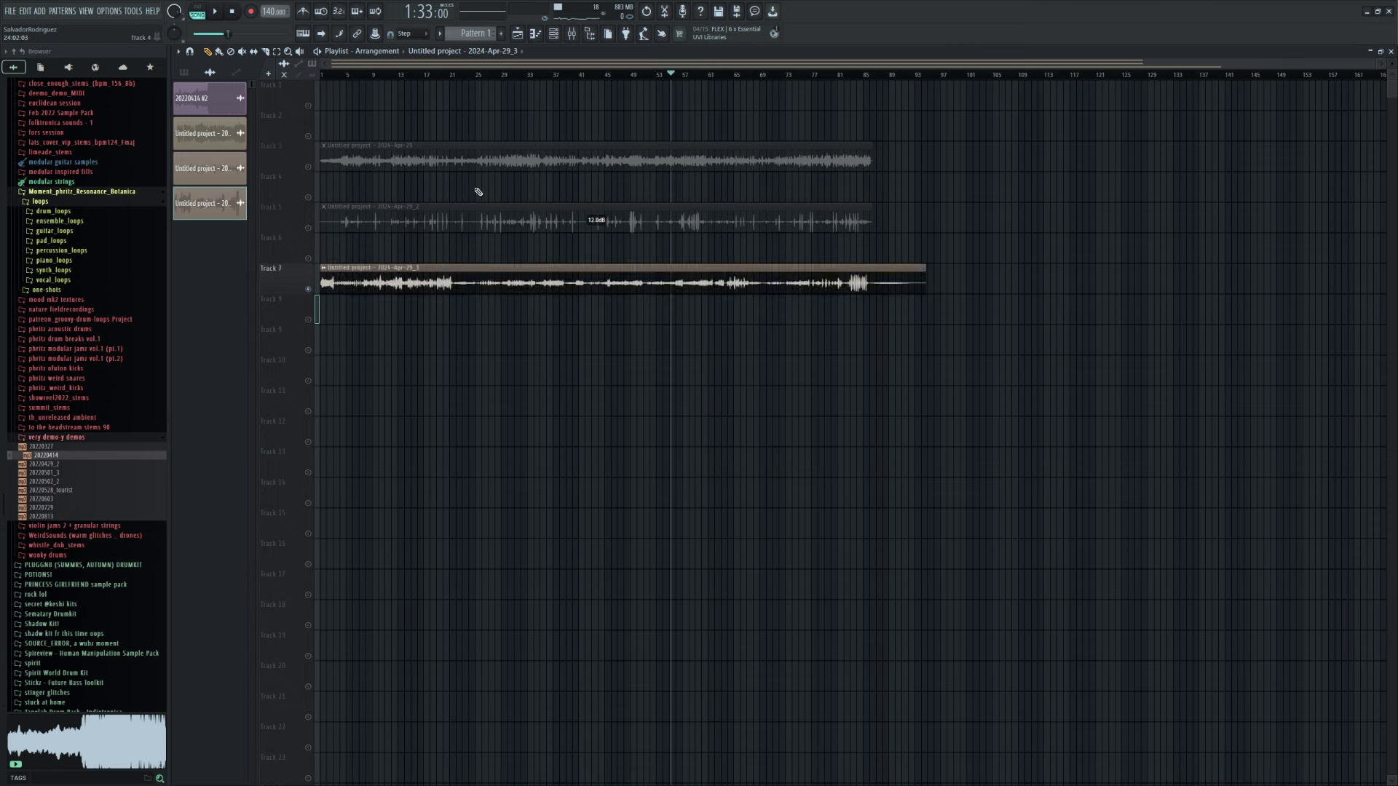
- Play back the BEAM recording on track 7 from around bar 12, jumping ahead to about bar 19
click(396, 72)
click(440, 73)
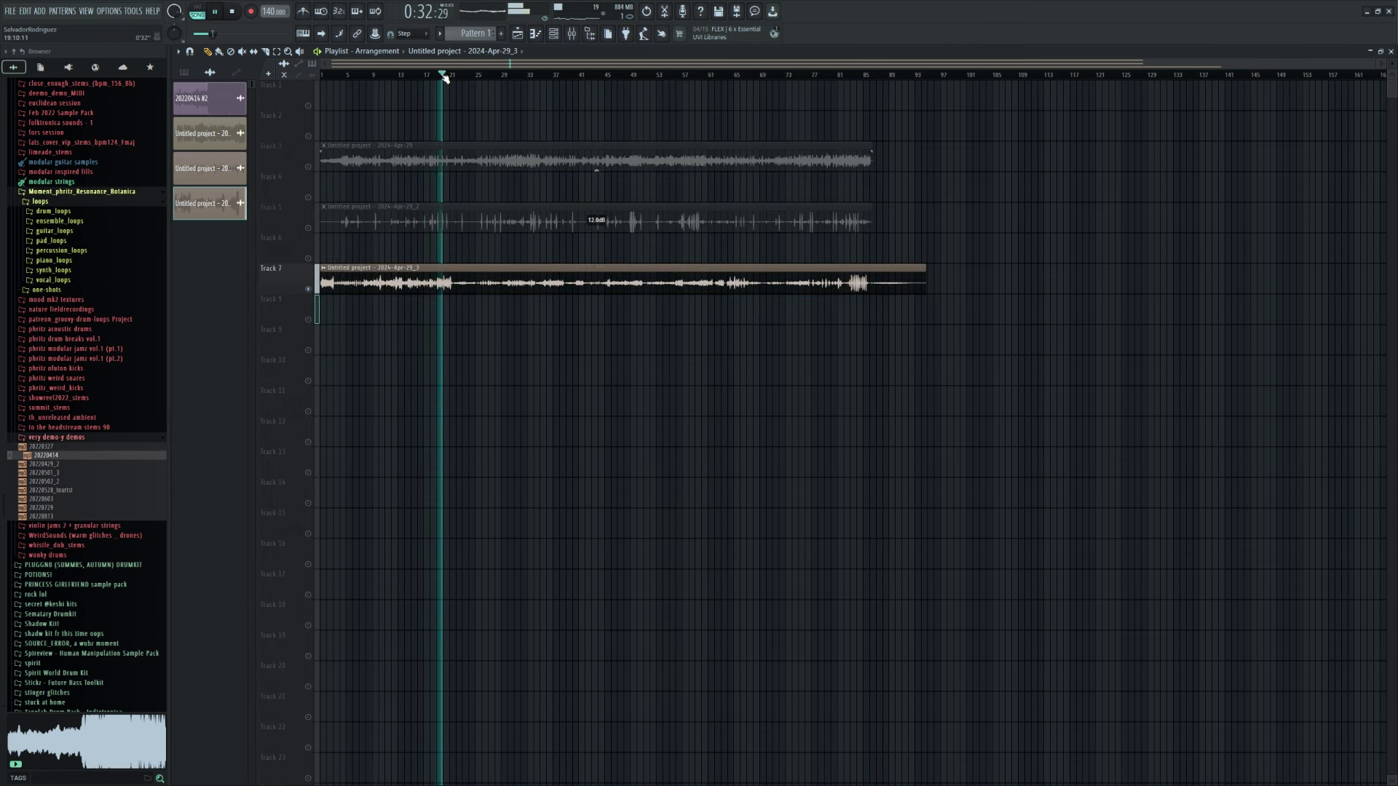
key(space)
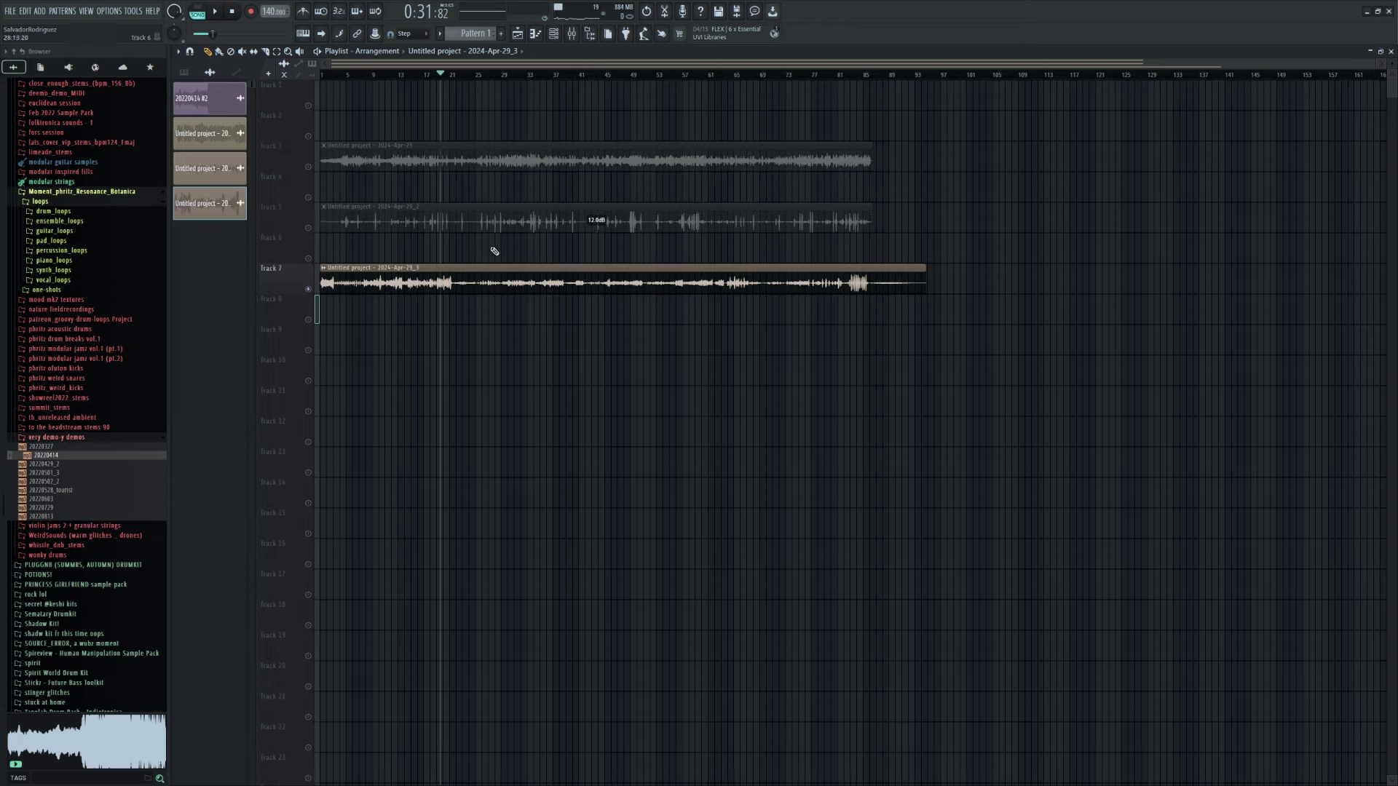
- Place the track 7 recording on track 4 right after track 3's clip, move track 5's clip after it, and end the solo
drag(492, 268, 986, 179)
scroll(951, 194, down, 2)
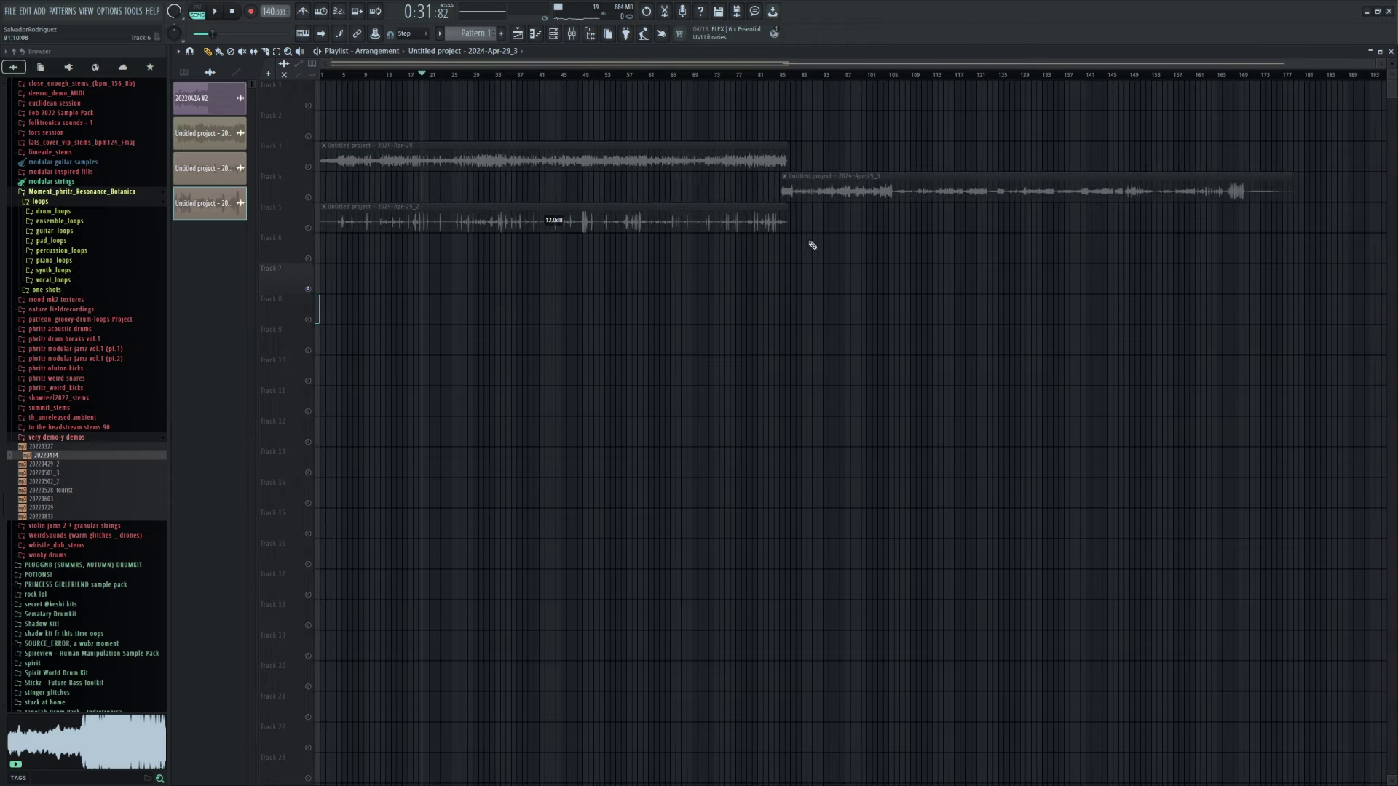
drag(404, 221, 1345, 220)
scroll(1344, 220, down, 1)
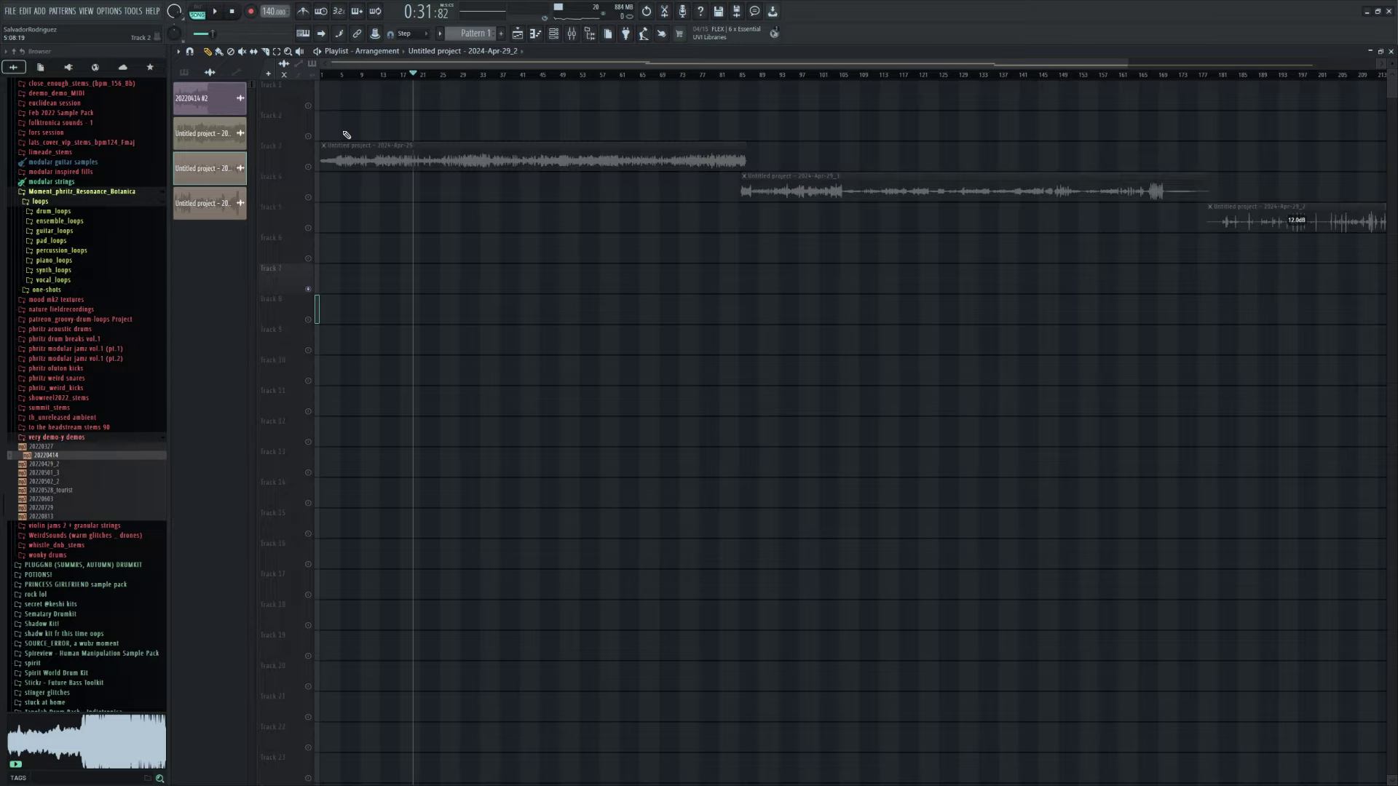
scroll(774, 187, up, 1)
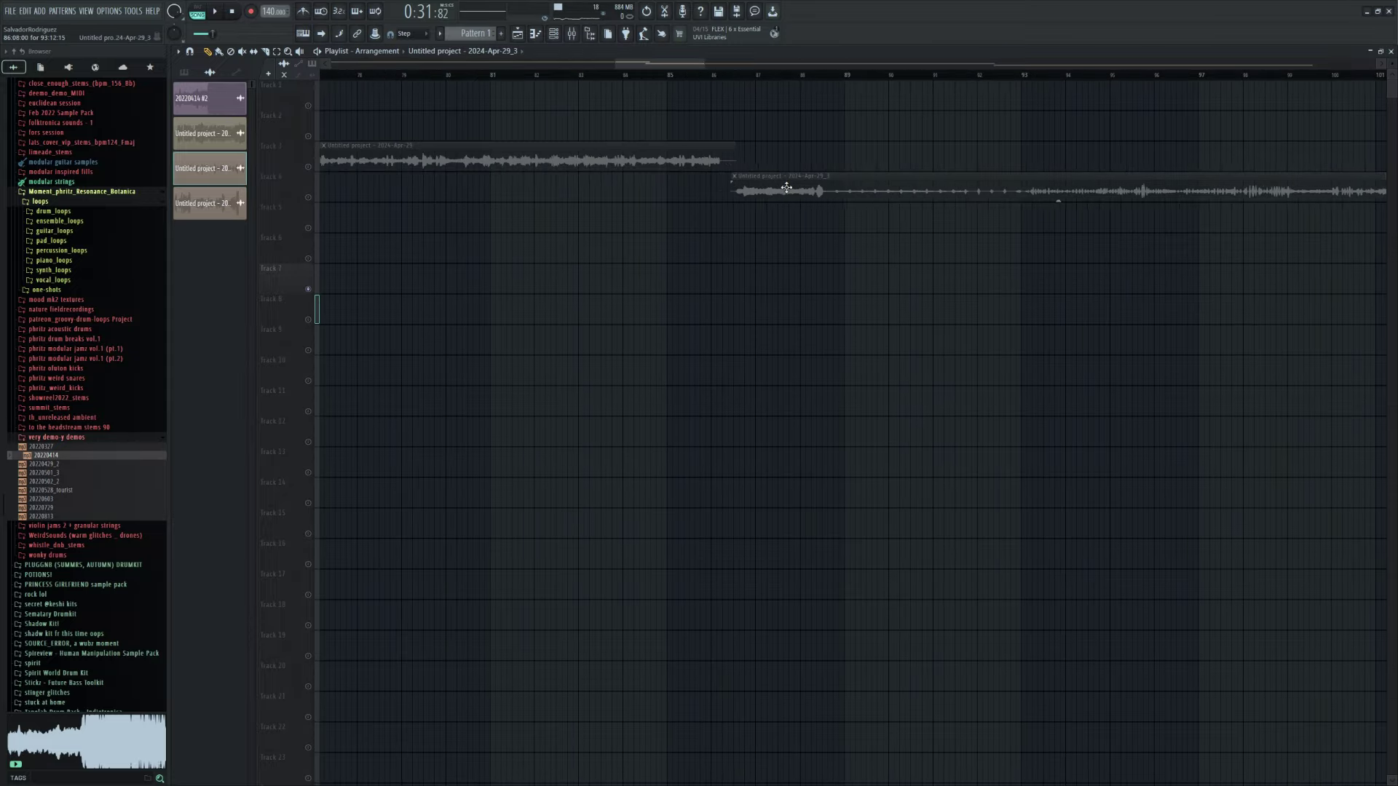
scroll(769, 186, down, 1)
scroll(932, 217, up, 2)
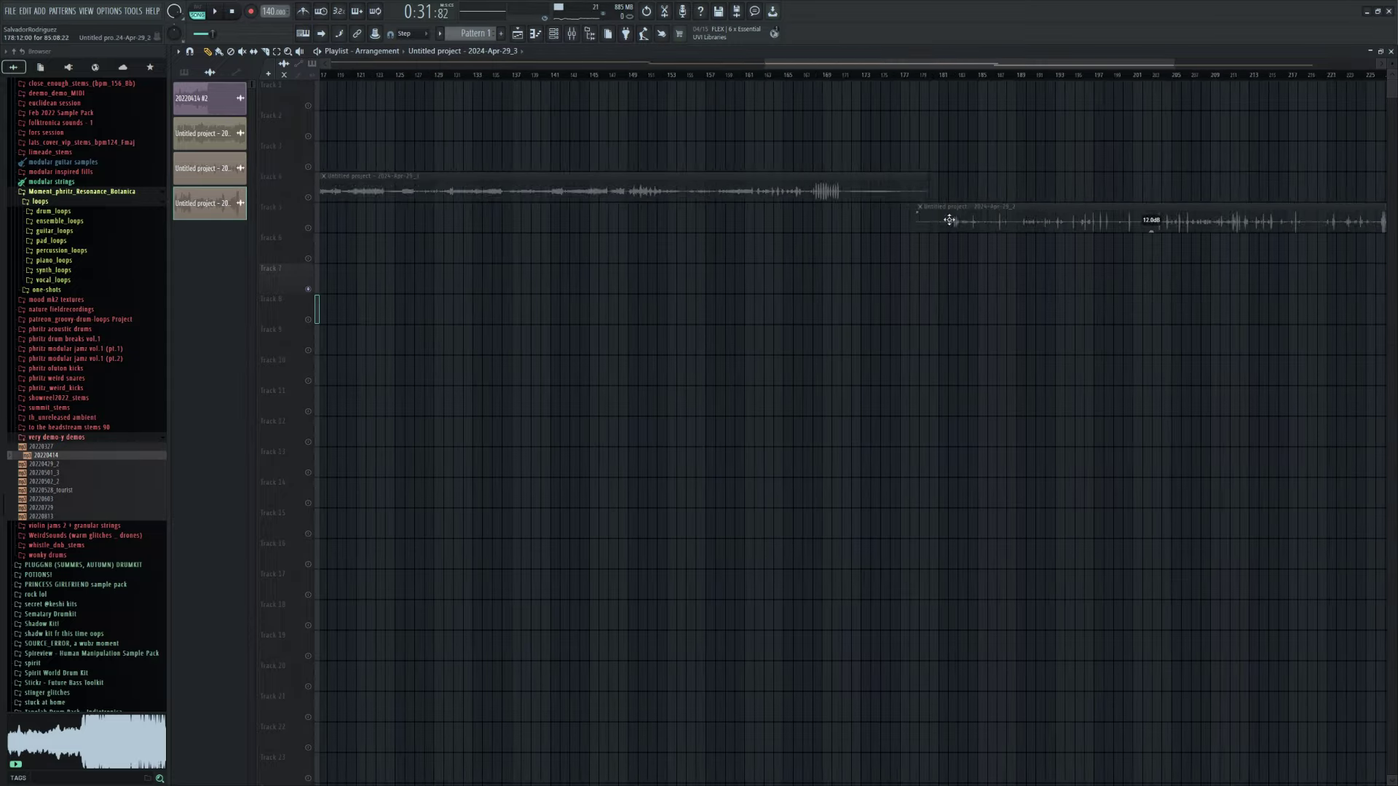
scroll(939, 217, down, 2)
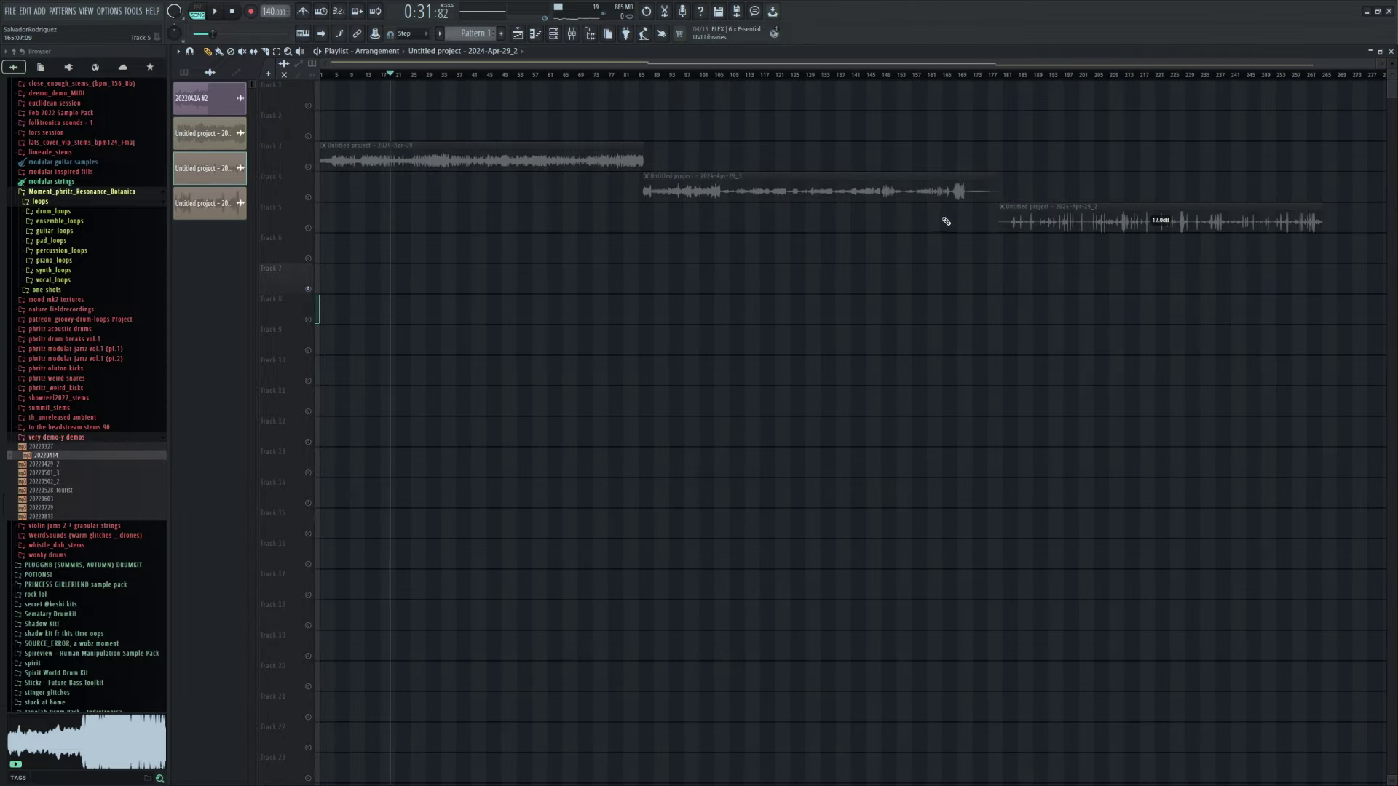
click(308, 167)
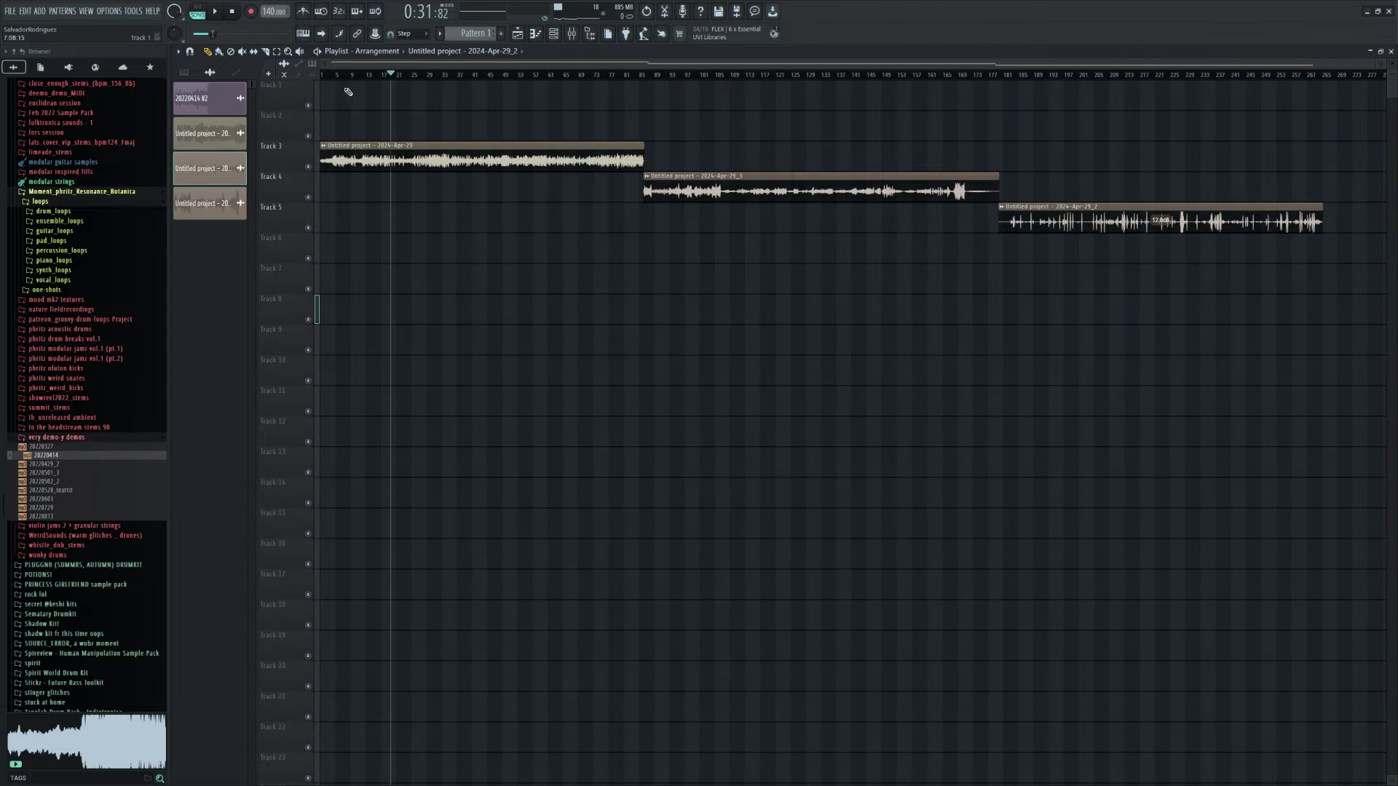
key(space)
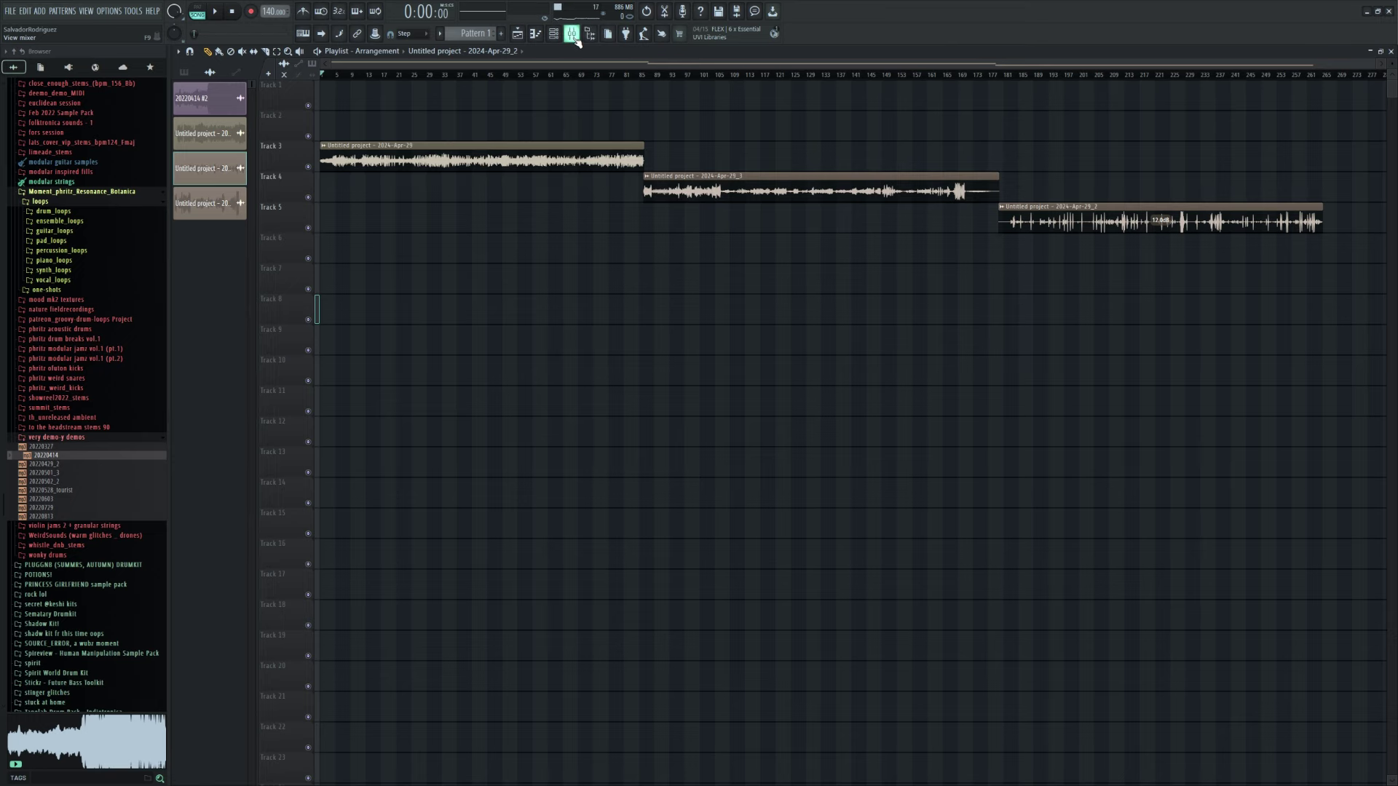
- Open the mixer and position it below the audio clips in the playlist
click(572, 35)
click(1377, 54)
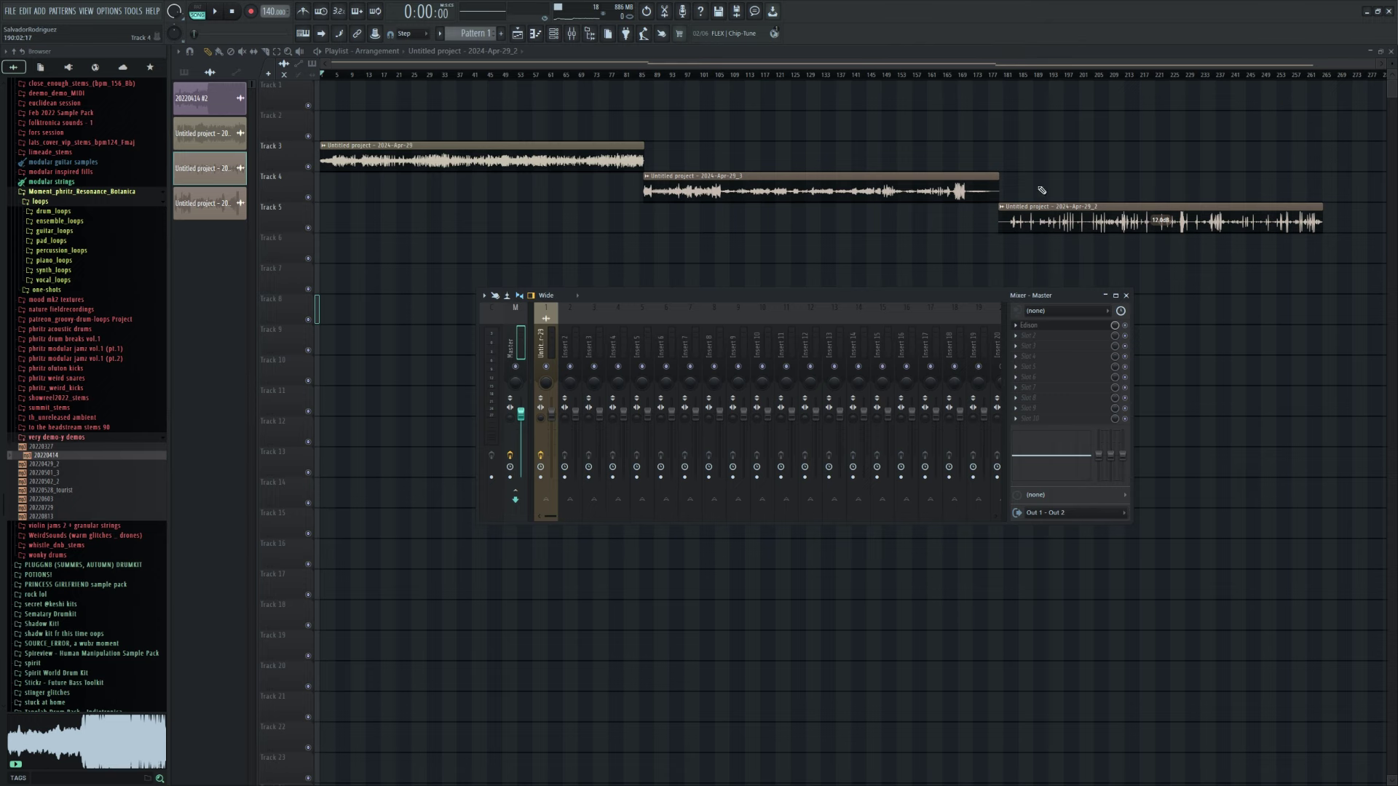
drag(877, 301, 841, 356)
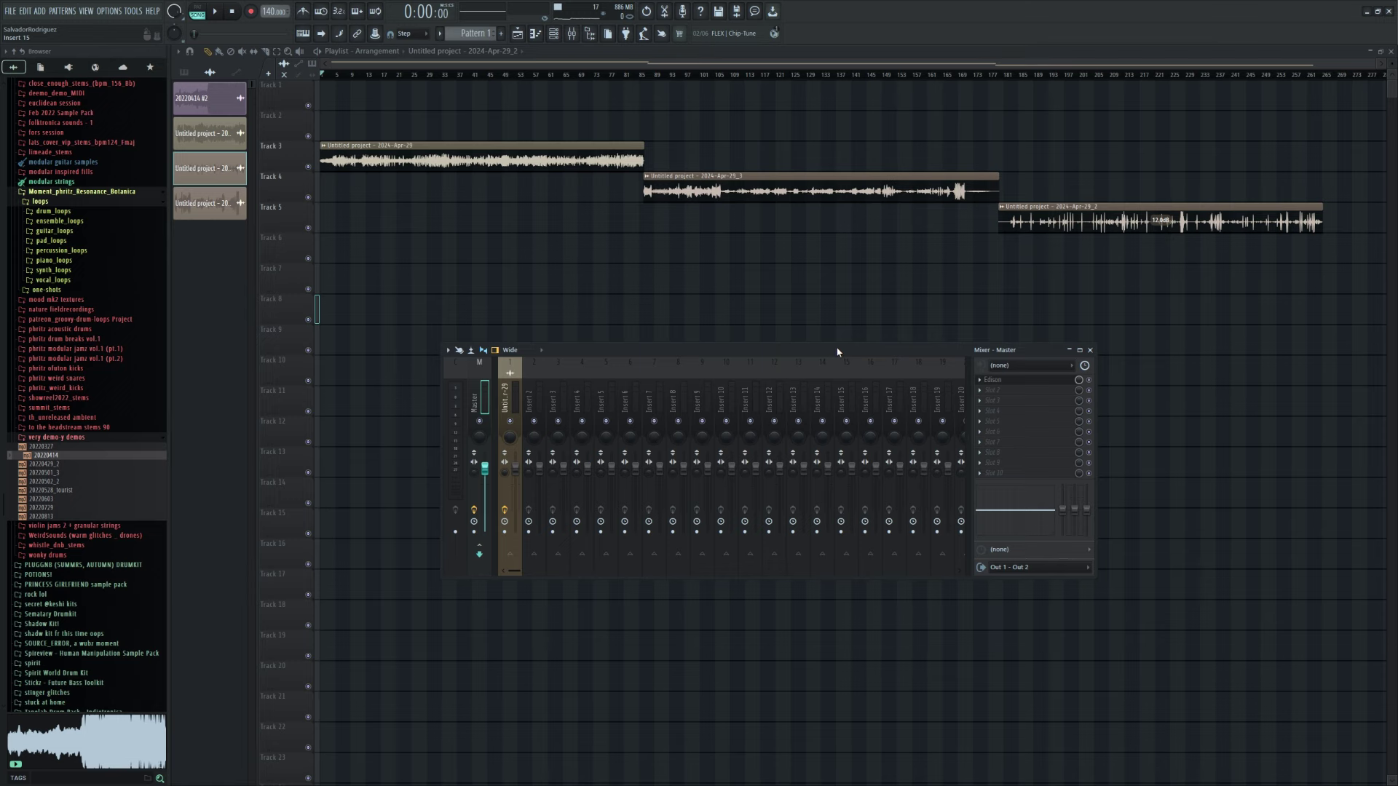
- Load the Chroma effect in the last slot of the master mixer track and place its window centrally
click(1016, 482)
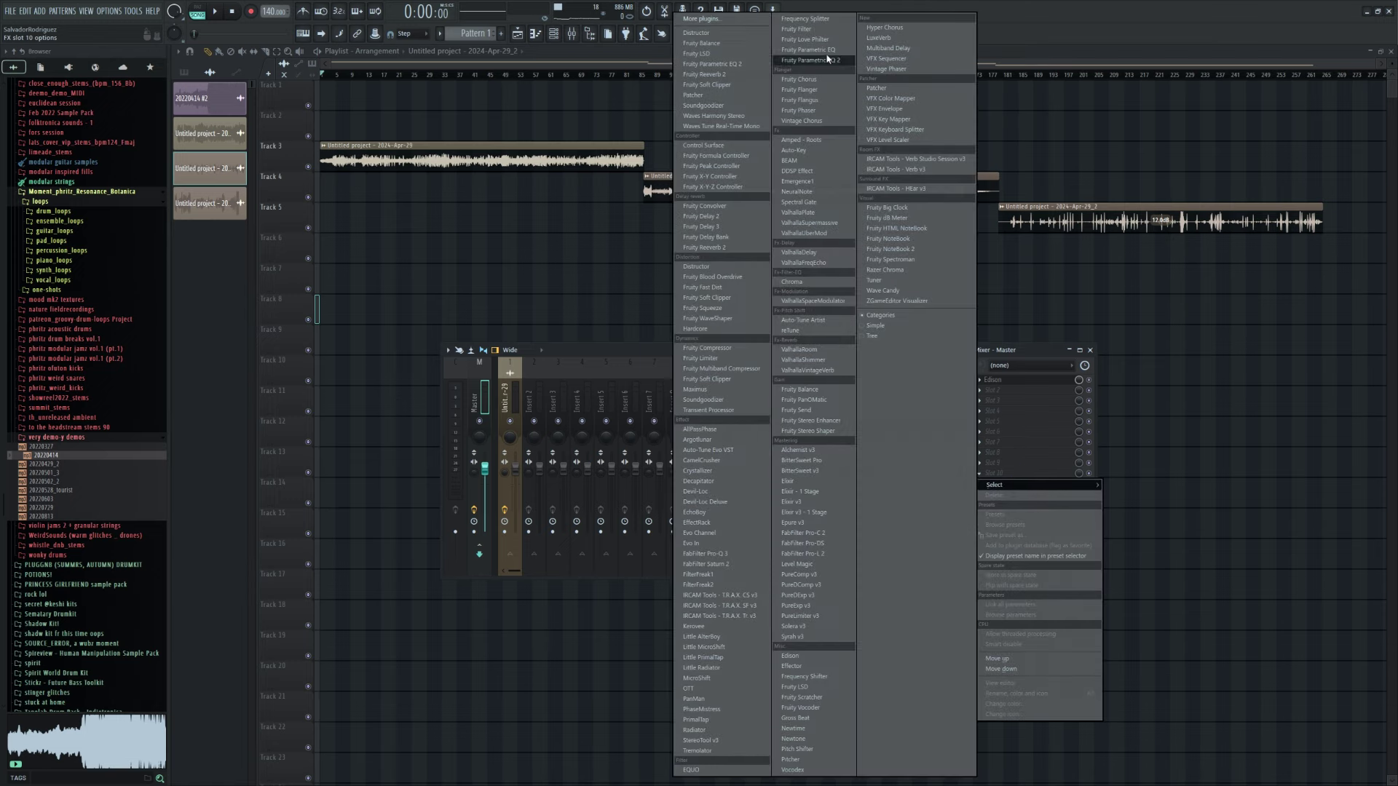
click(721, 22)
text(ed)
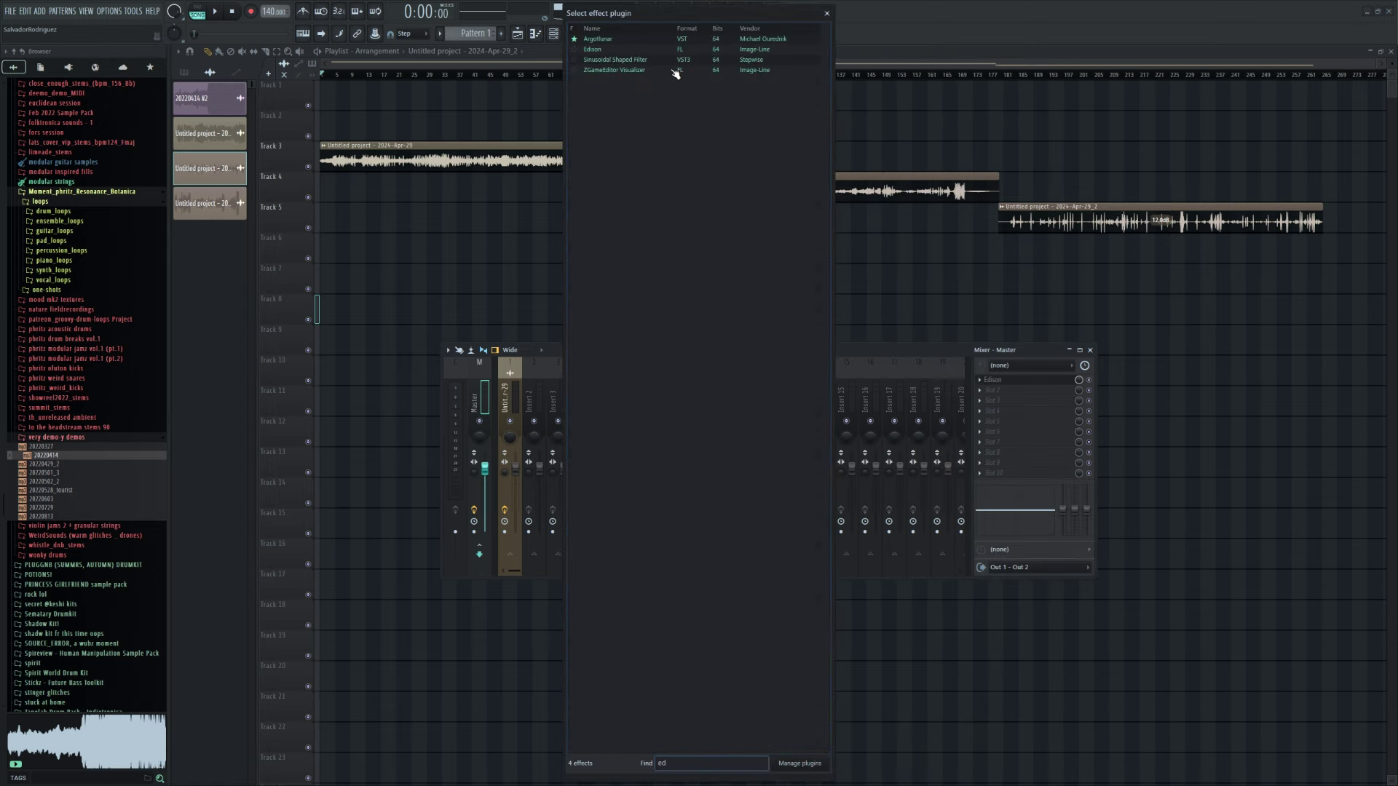
key(BackSpace)
key(BackSpace)
text(cr)
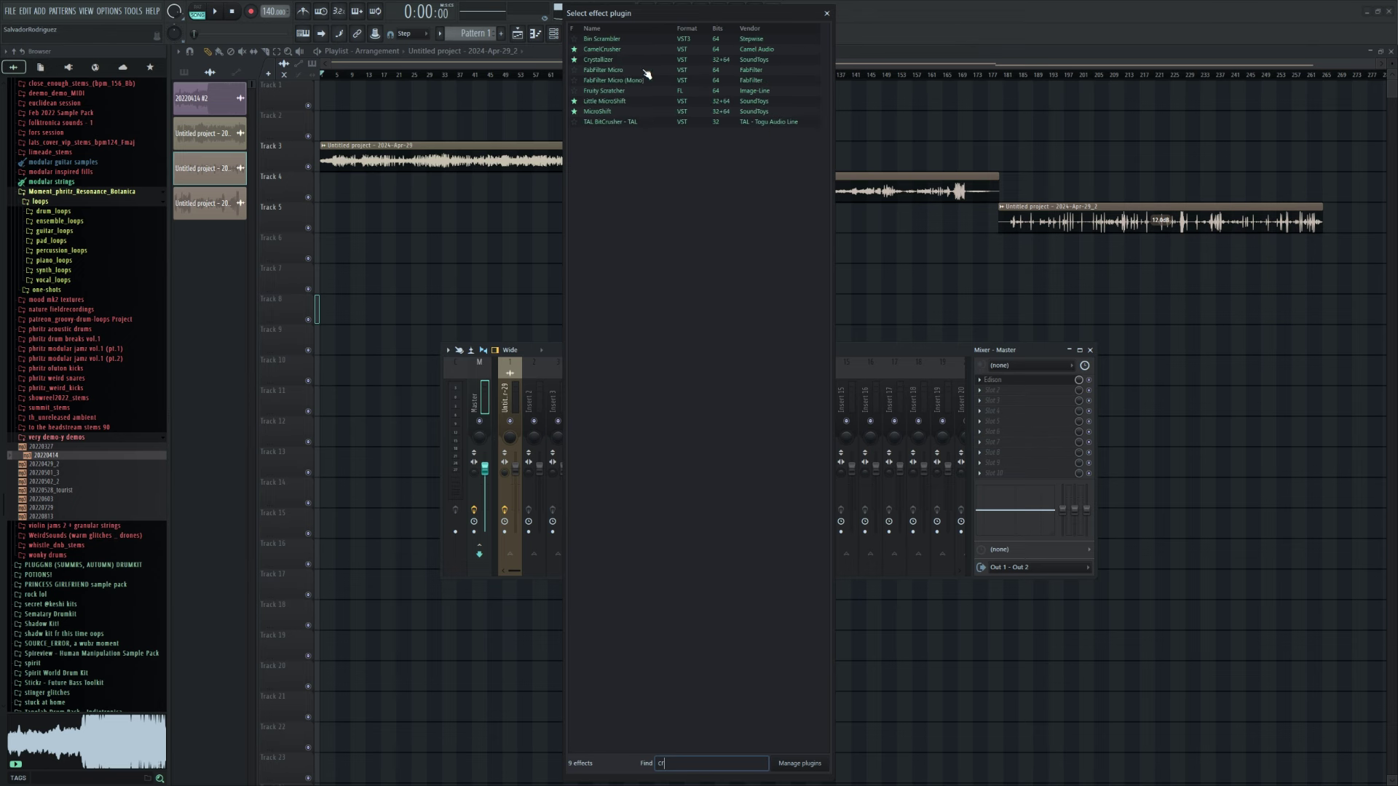
key(BackSpace)
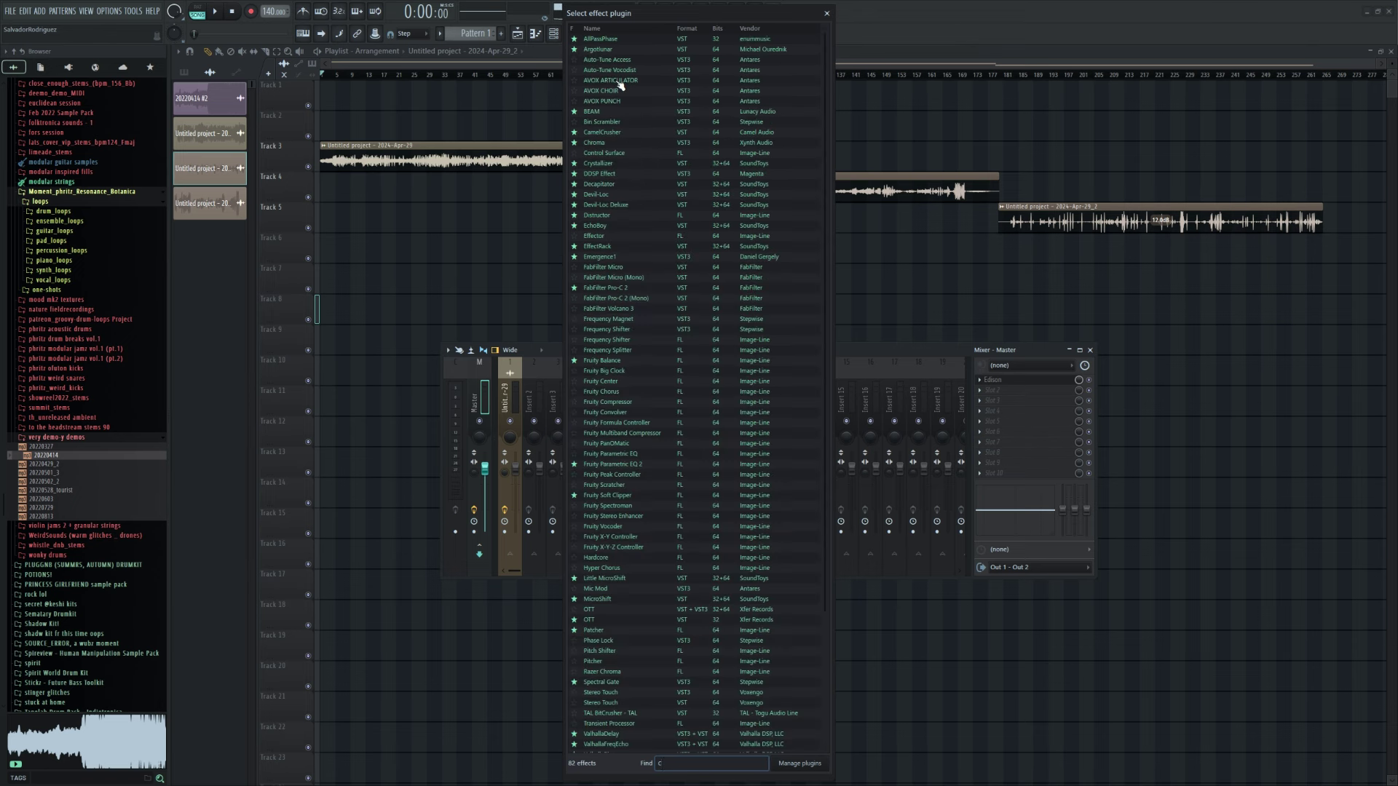
text(g)
key(BackSpace)
text(ho)
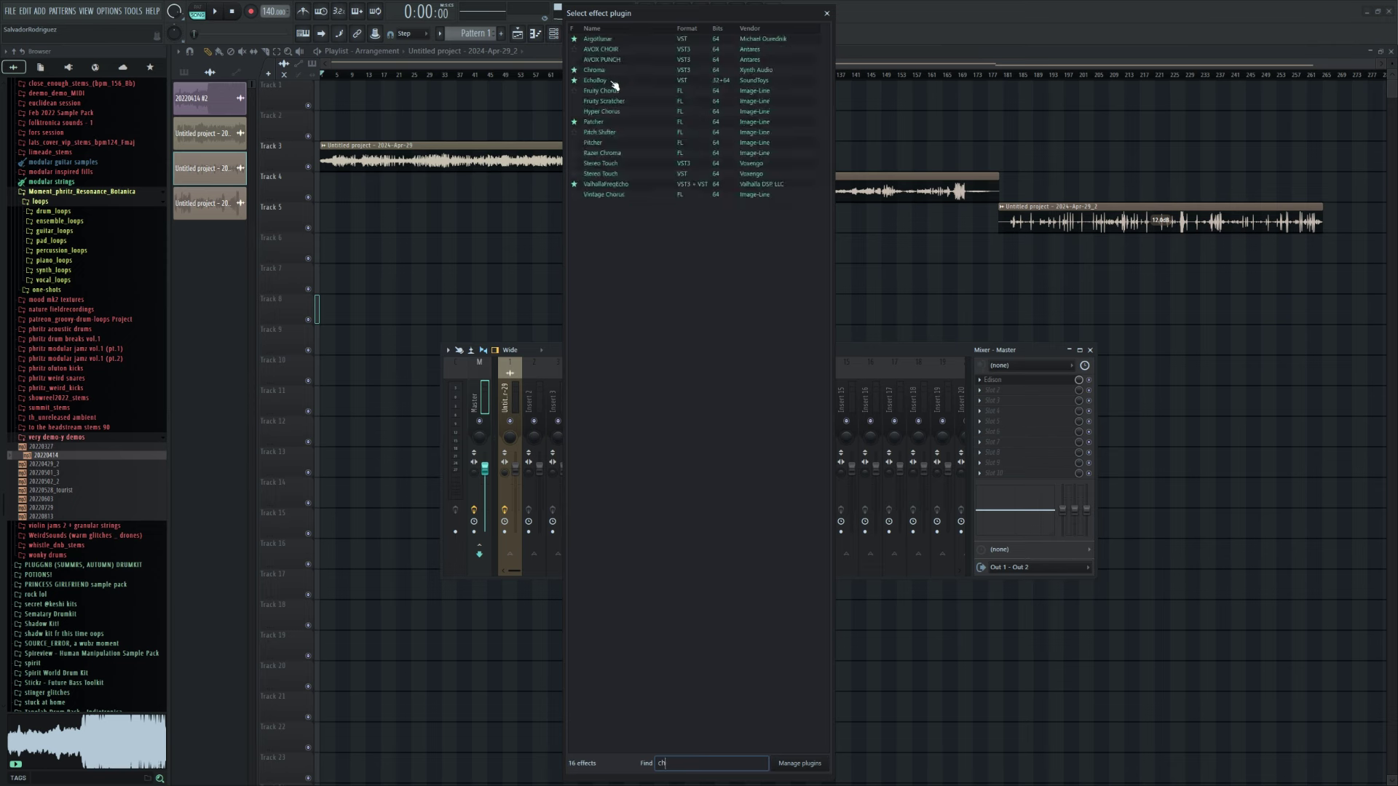
key(Escape)
drag(420, 175, 797, 256)
- Set Chroma's Color to 200% and widen its processed frequency range at both ends
drag(654, 478, 657, 452)
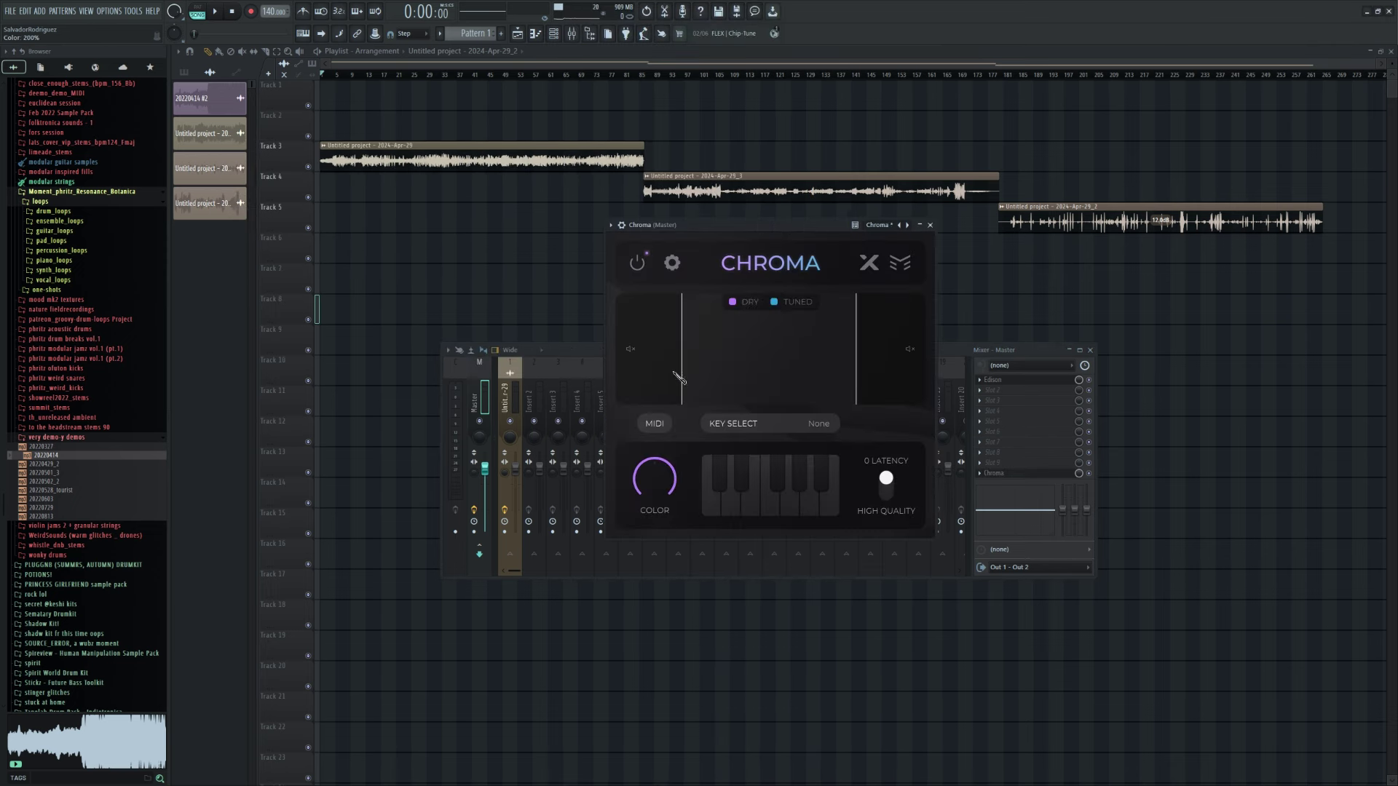
drag(685, 365, 650, 365)
drag(856, 364, 895, 364)
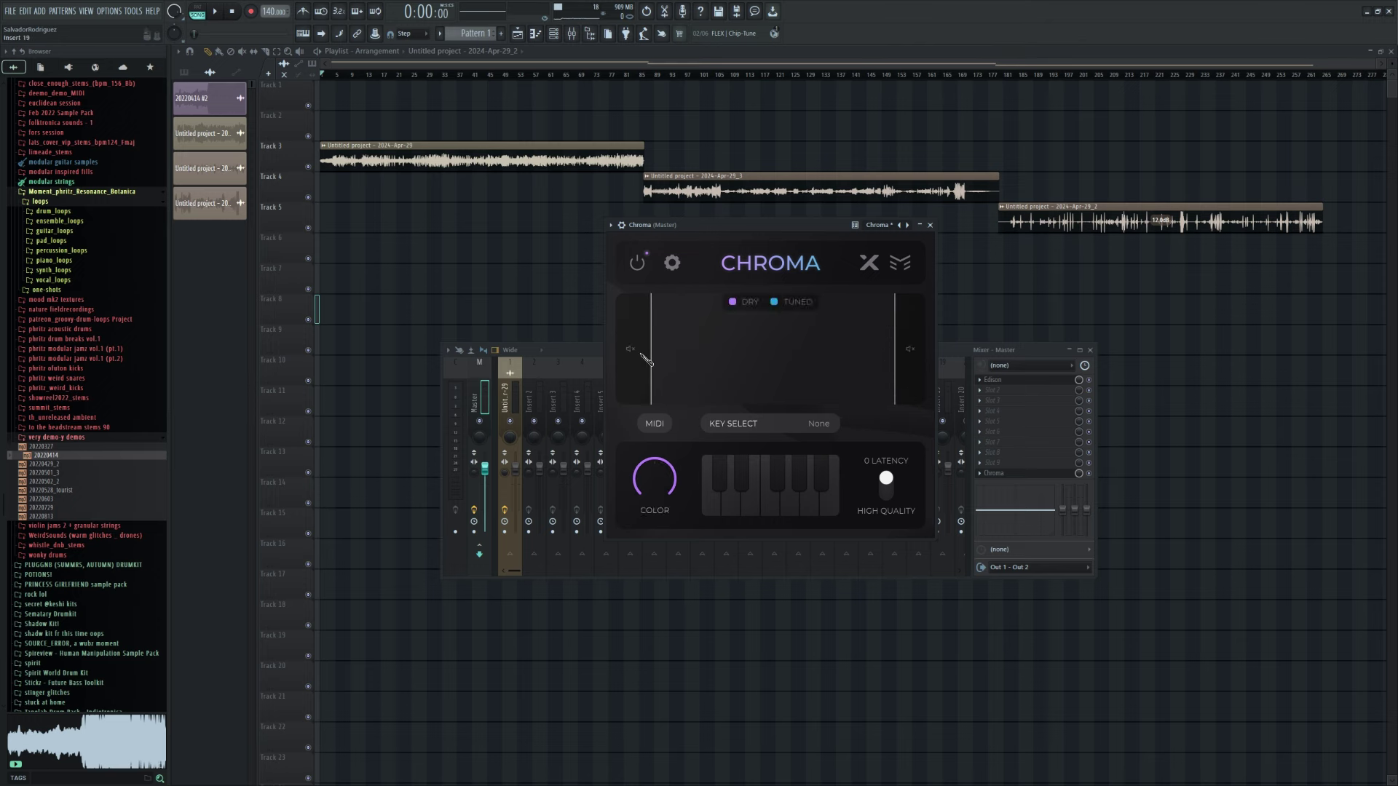
- Set Chroma's key to G# with the Natural* major scale, and close Chroma and the mixer
mouse_move(649, 359)
click(772, 423)
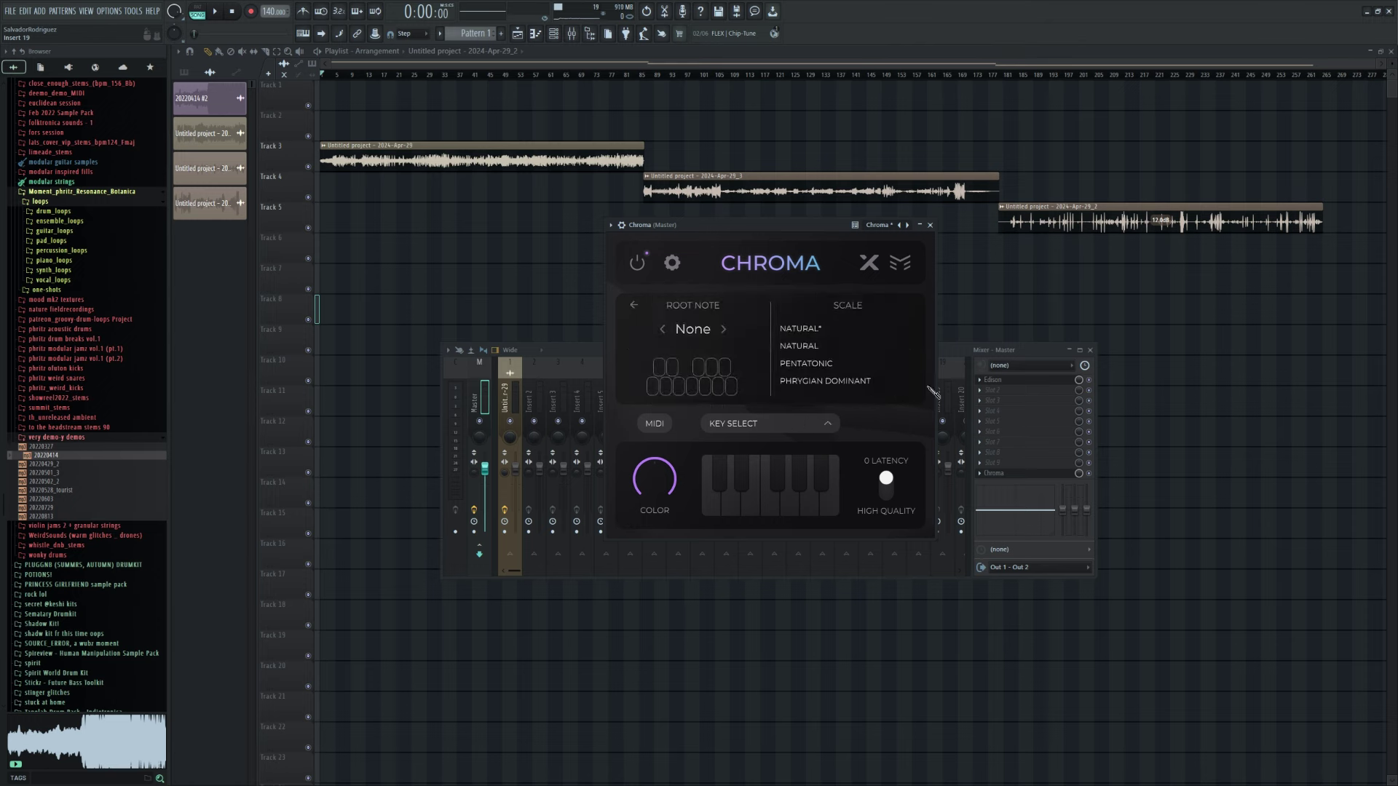
click(909, 329)
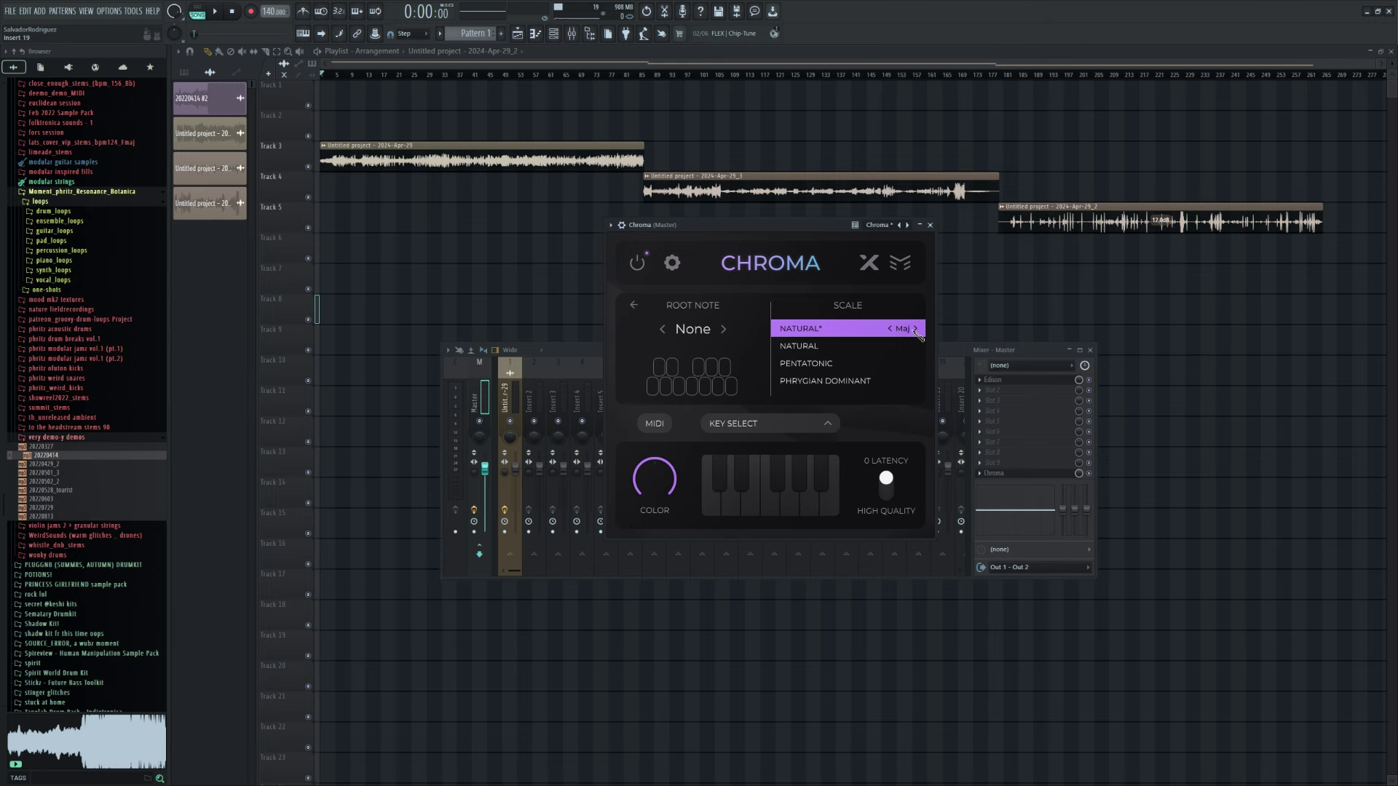
click(714, 370)
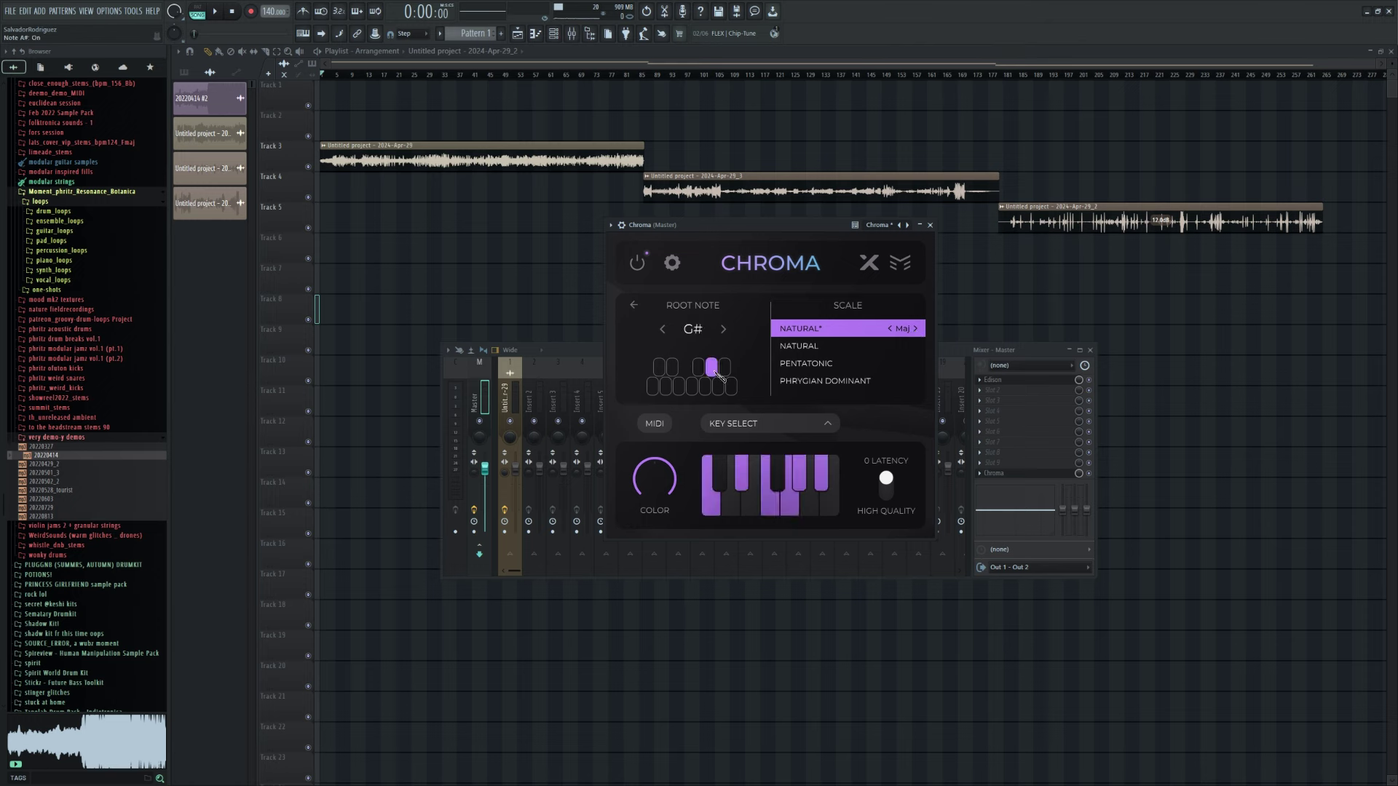
click(931, 225)
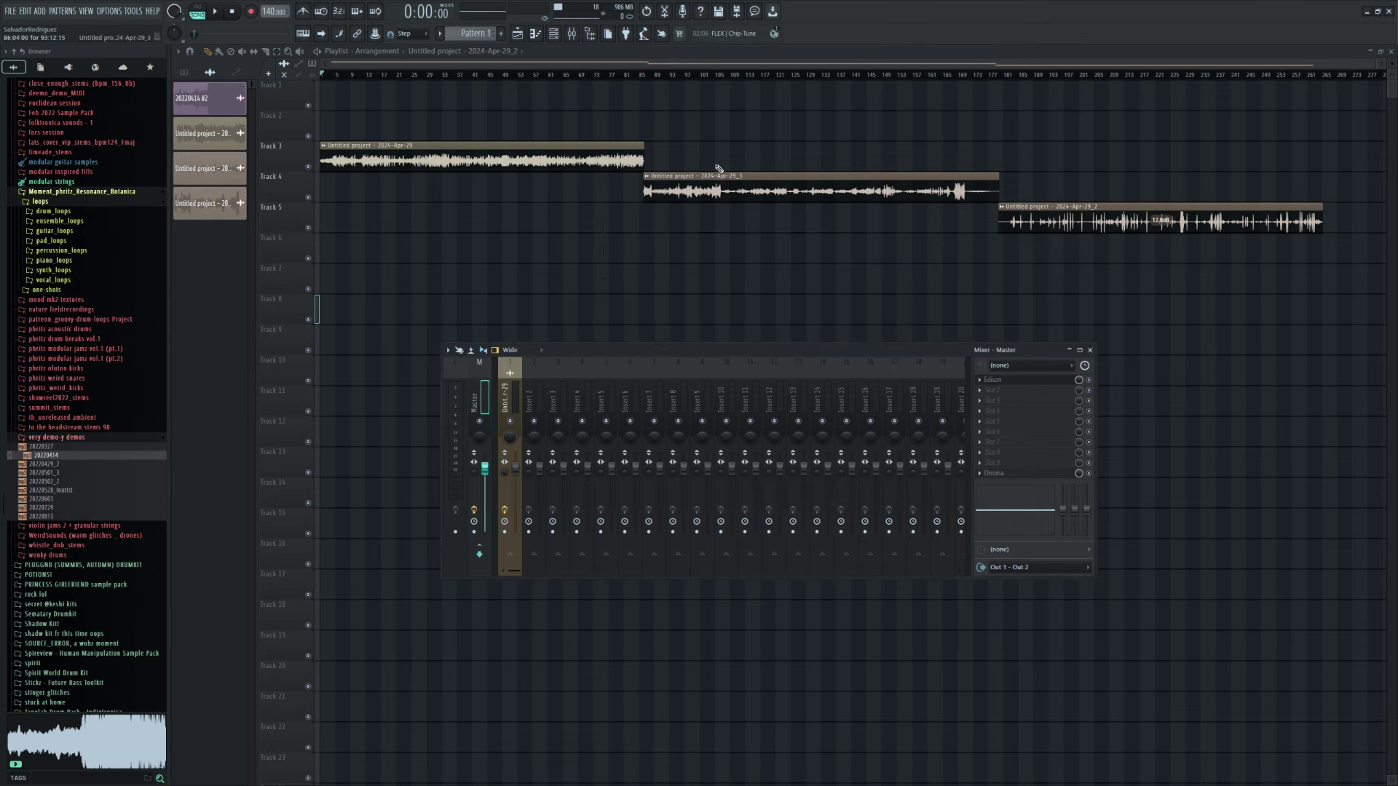
key(F9)
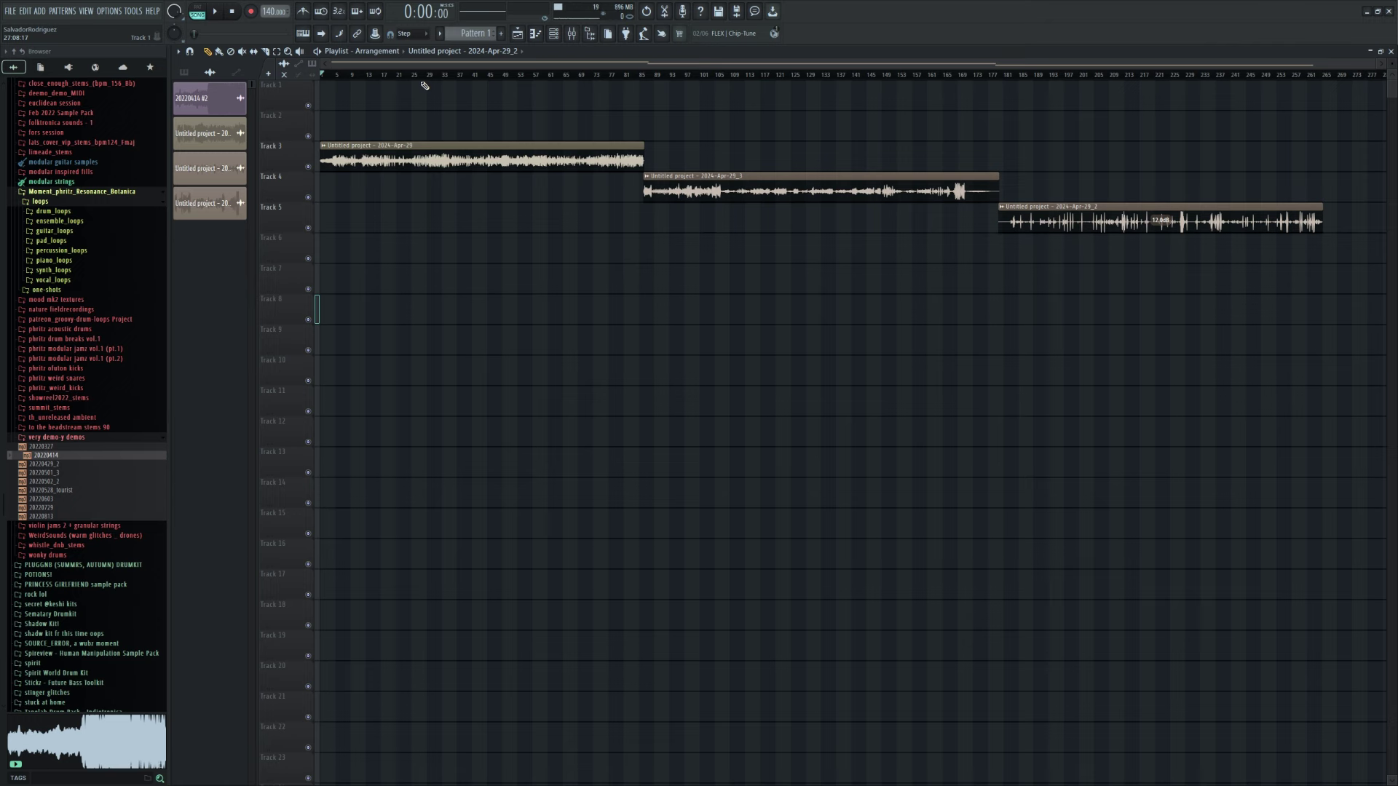
- Play back the track 3 recording through Chroma from around bar 25 and open the mixer while listening
drag(332, 75, 415, 90)
key(space)
scroll(430, 95, up, 5)
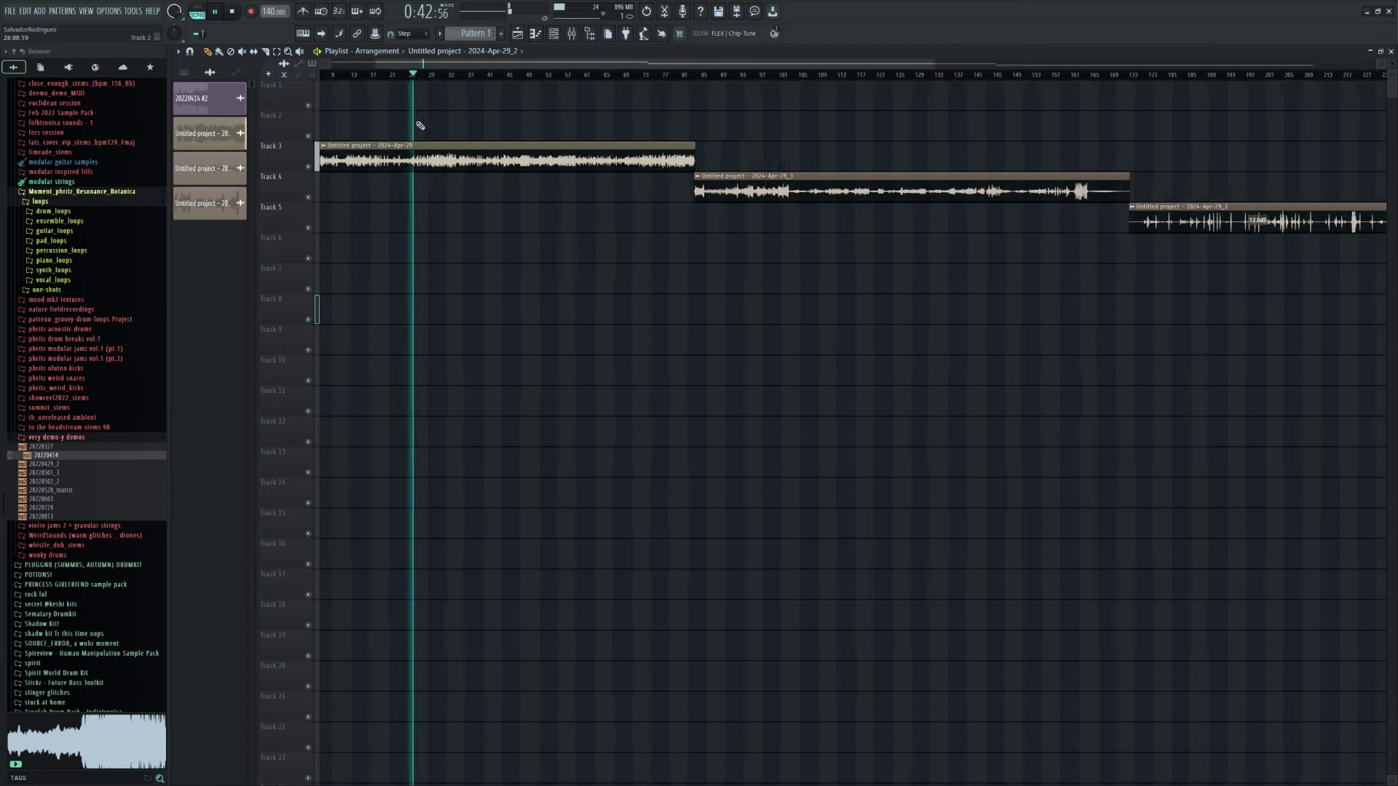
click(571, 33)
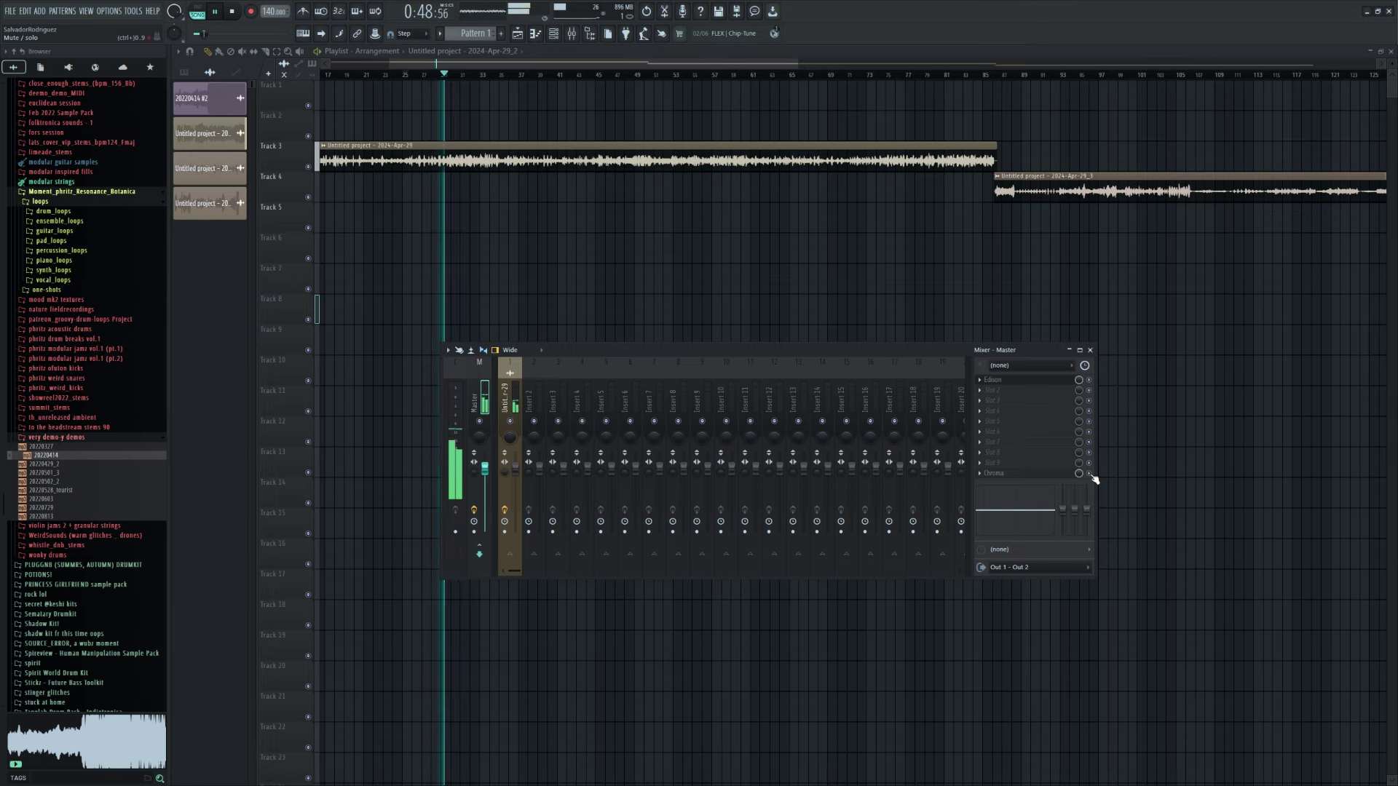
key(space)
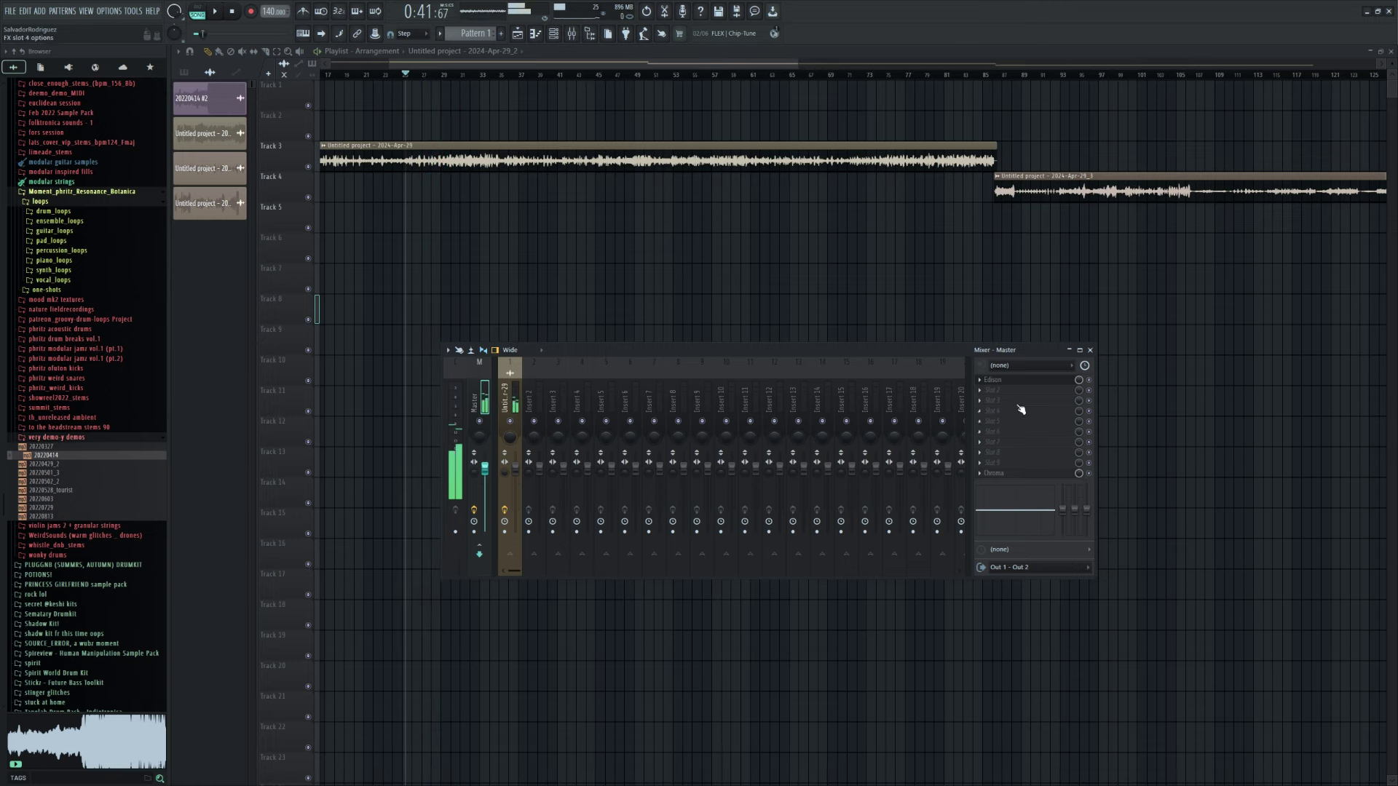
- Inspect the recording's mixer track that holds BEAM and close the mixer
scroll(734, 339, down, 2)
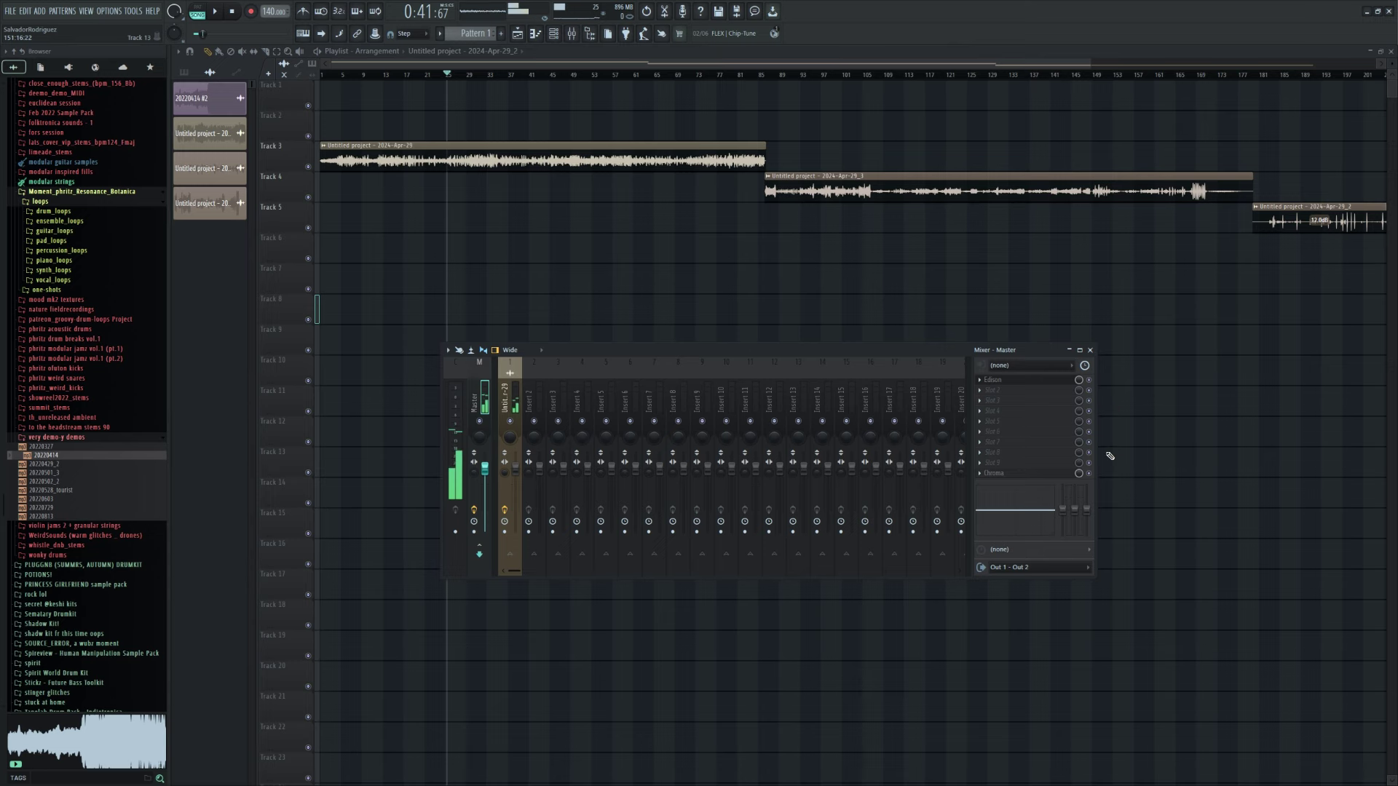
key(Right)
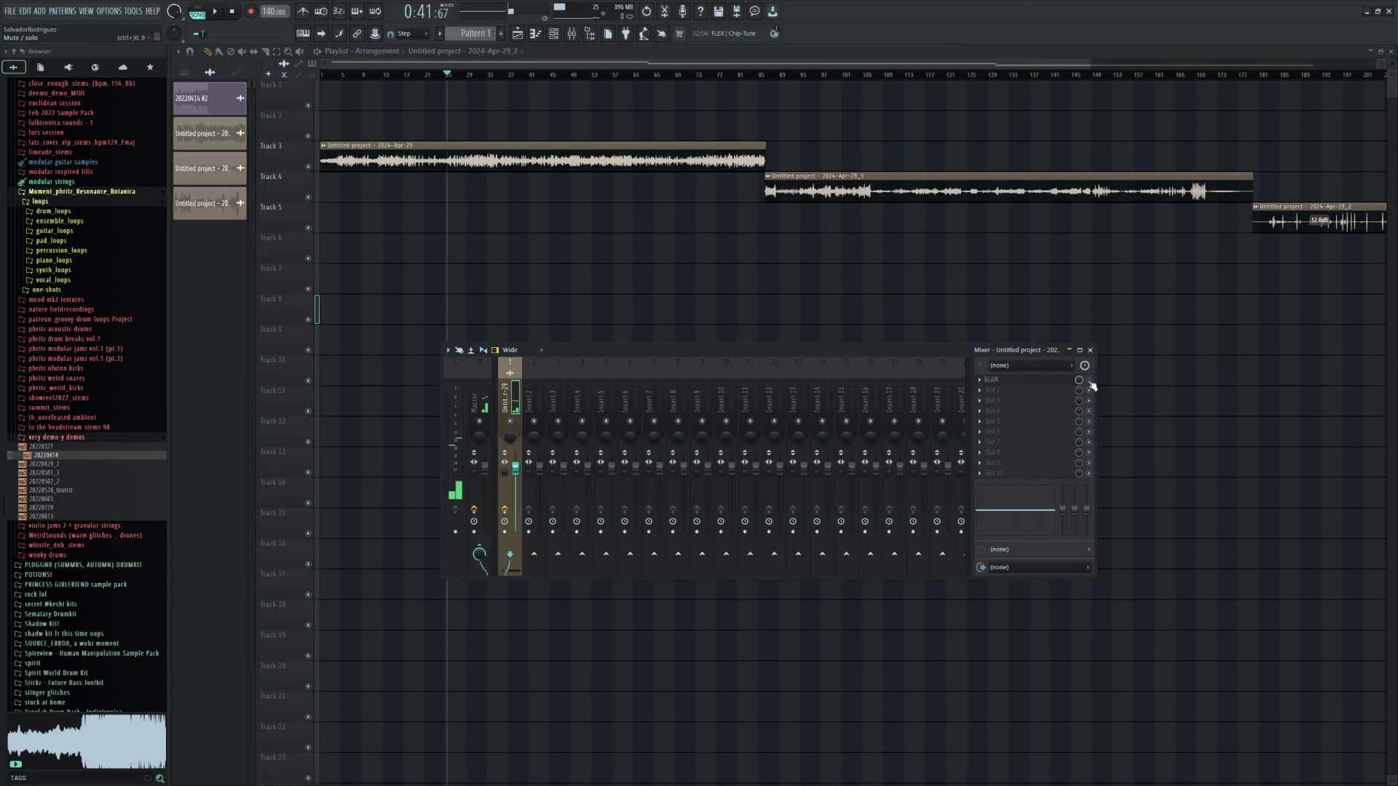
scroll(474, 255, down, 2)
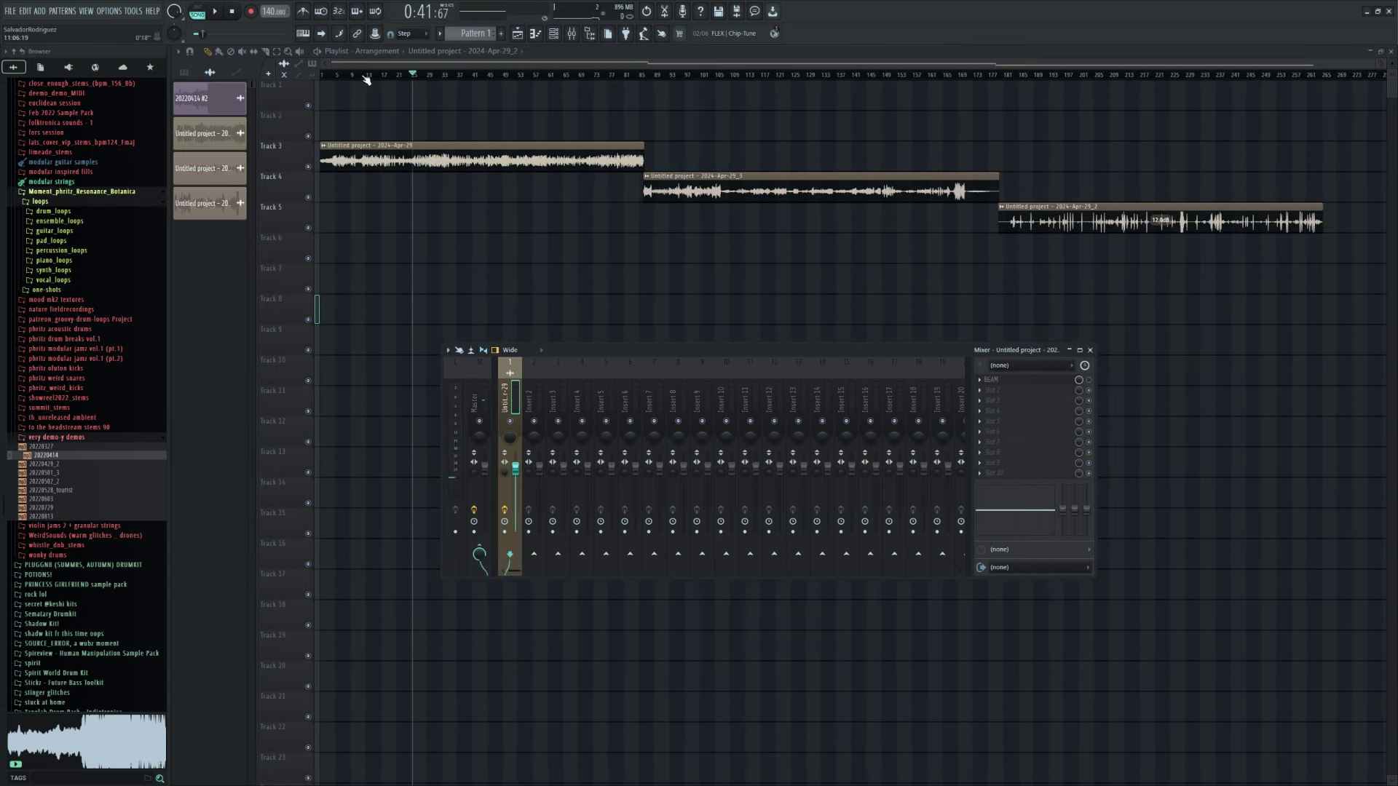
key(F9)
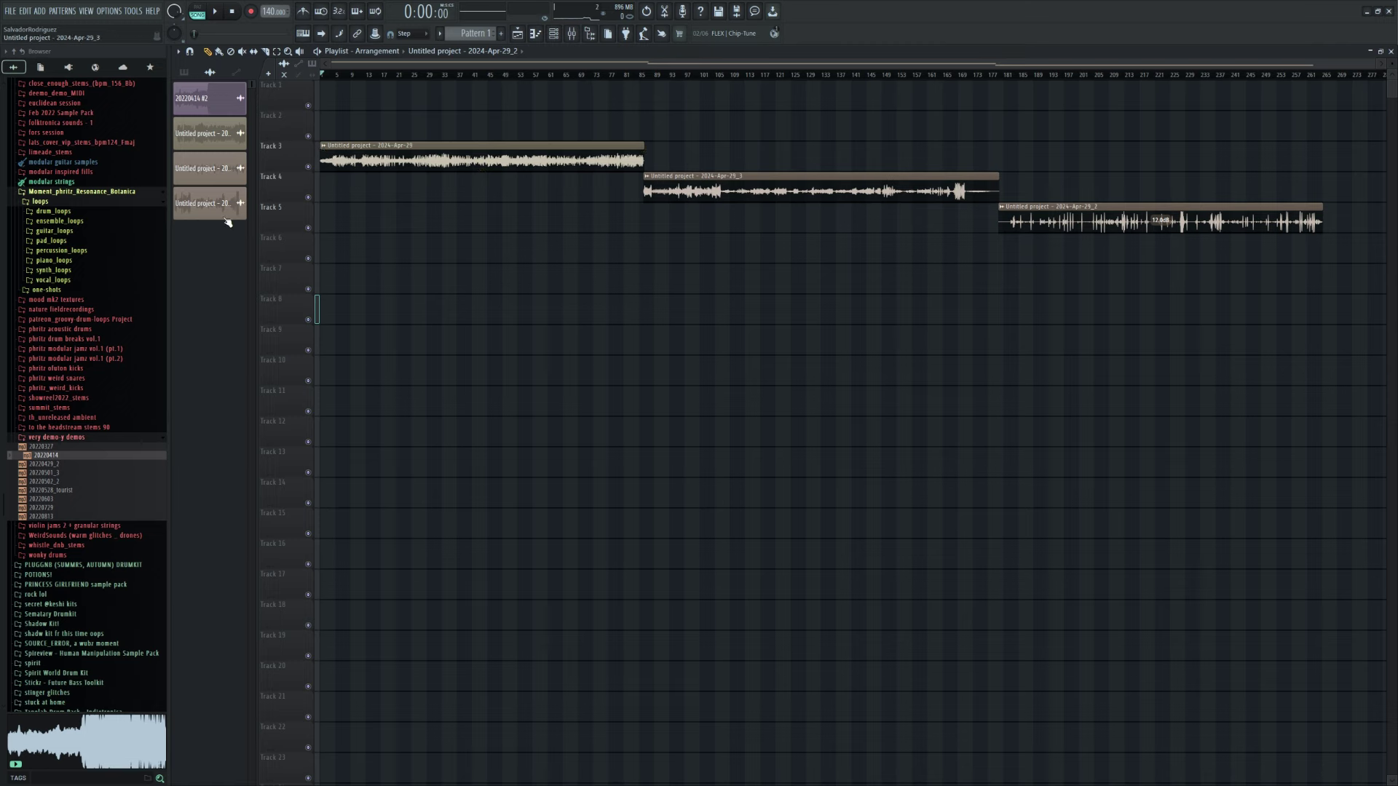
- Browse the sample library up to the spectral glitches folder
scroll(88, 321, up, 10)
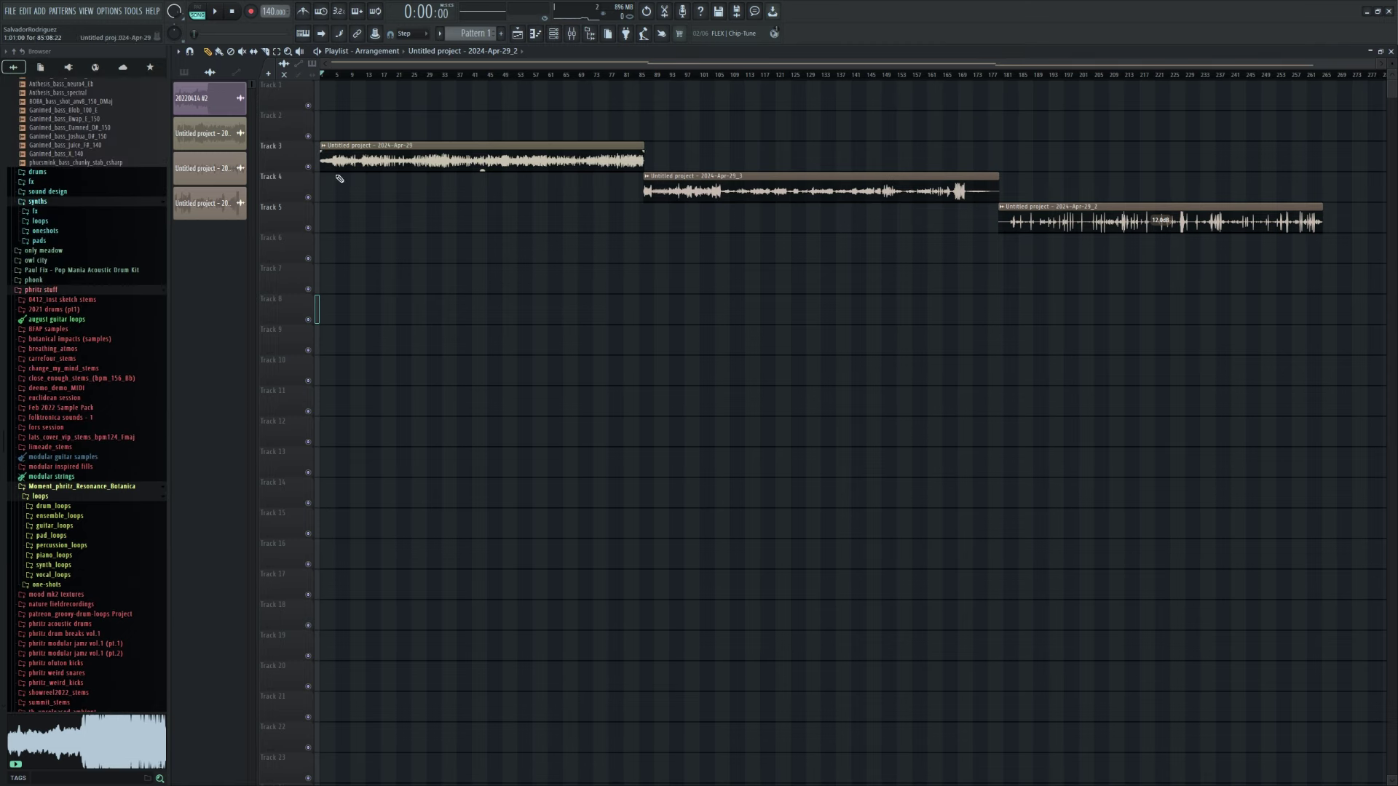
scroll(74, 353, up, 8)
scroll(73, 350, up, 10)
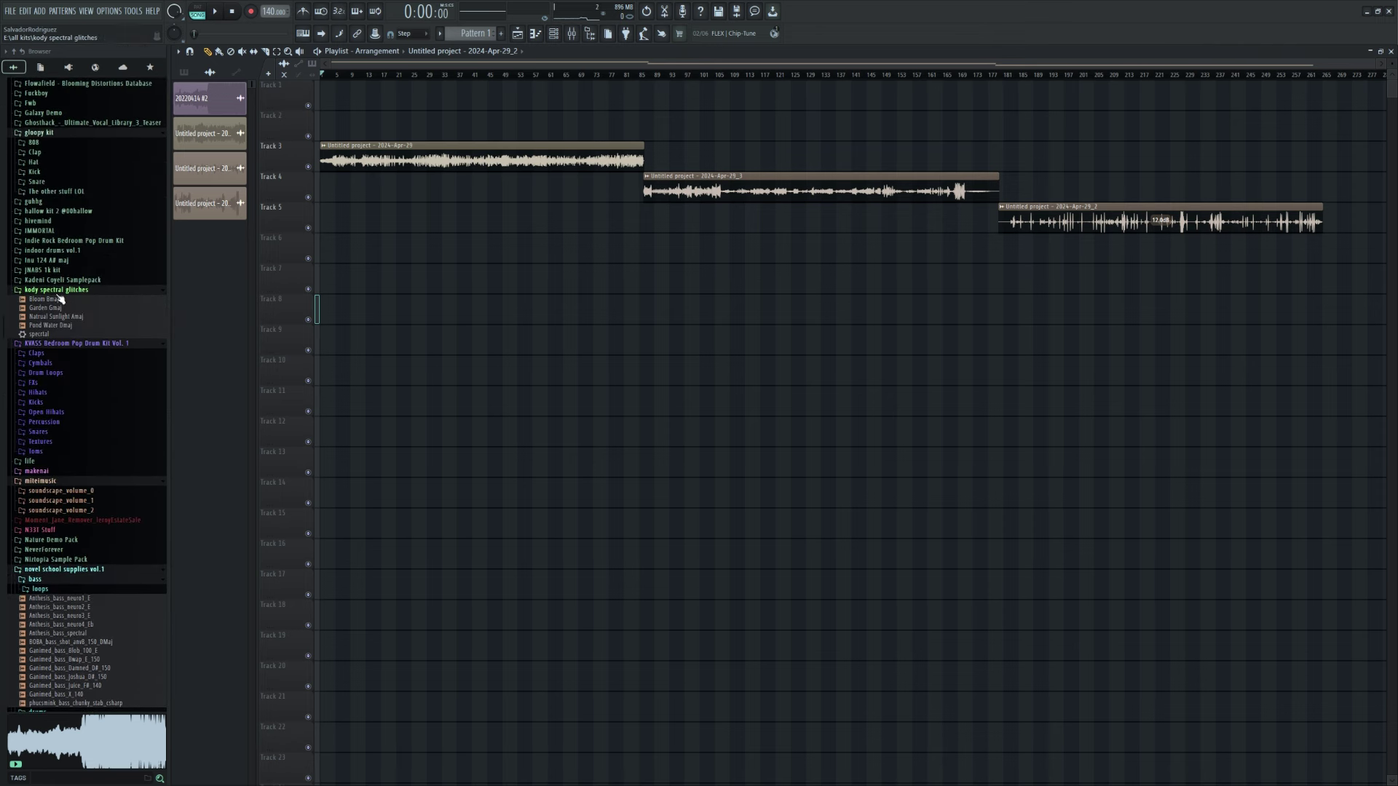